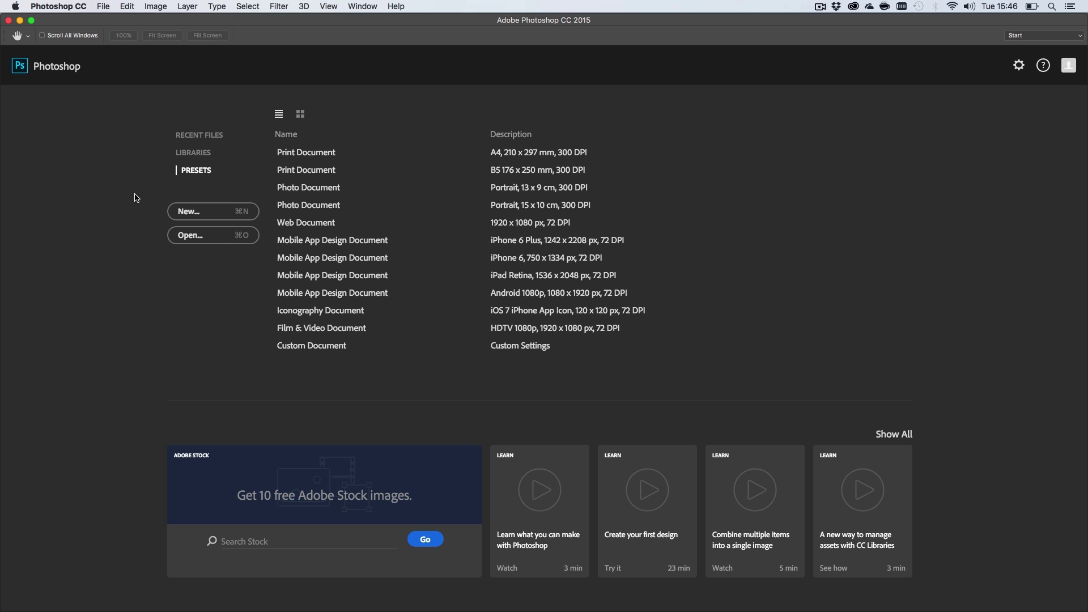
Create a 1920 × 1080 pixel document named Logo and shrink the color area to give the layer list more room
{"action": "key", "text": "super+n"}
{"action": "key", "text": "Tab"}
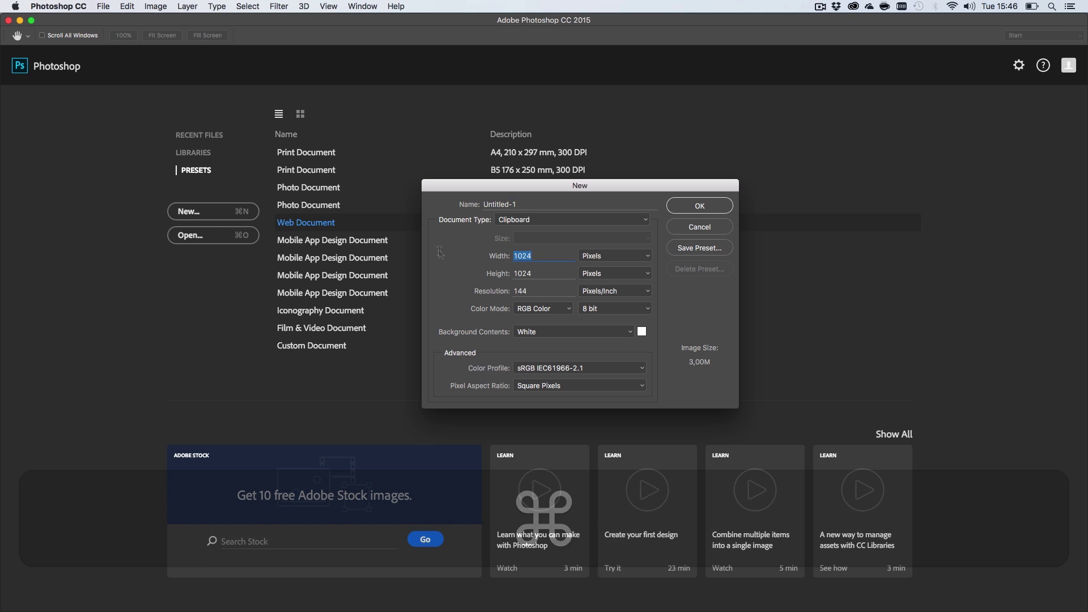
{"action": "type", "text": "1920"}
{"action": "key", "text": "Tab"}
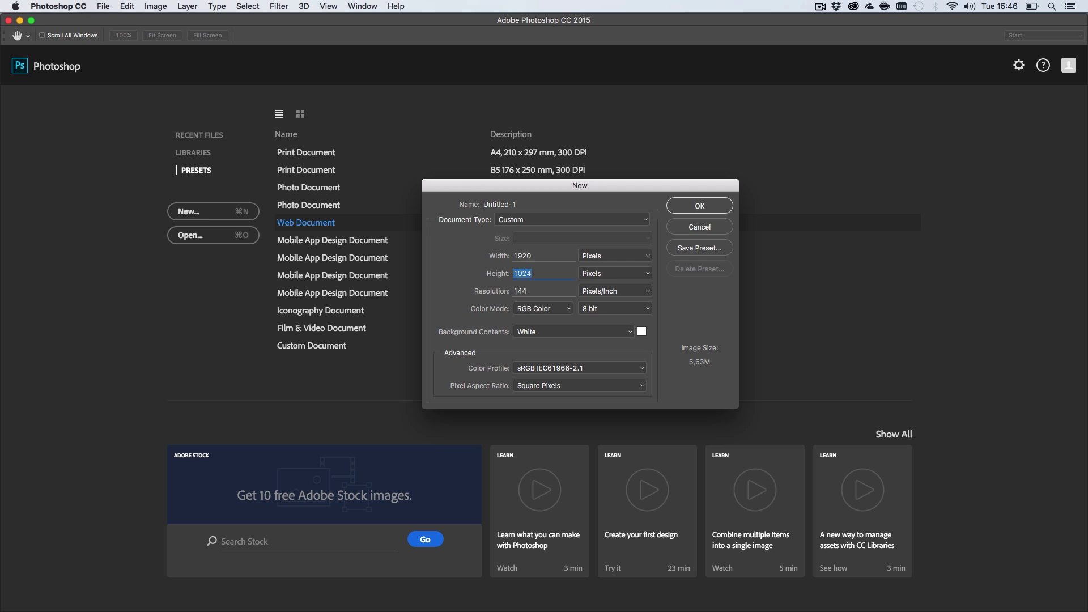
{"action": "type", "text": "1080"}
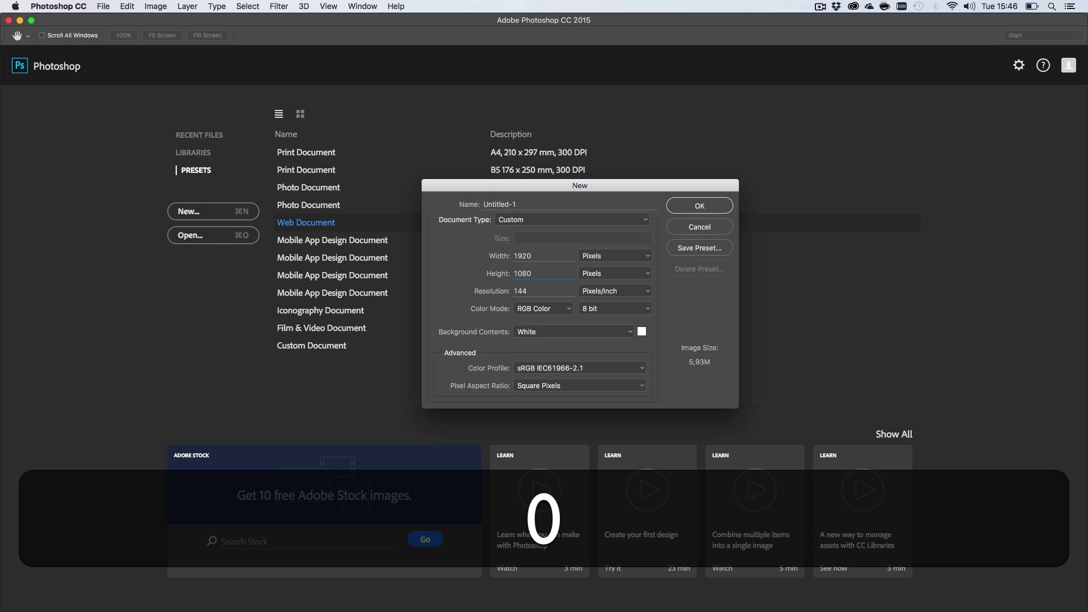
{"action": "left_click", "coordinate": [517, 205]}
{"action": "type", "text": "L"}
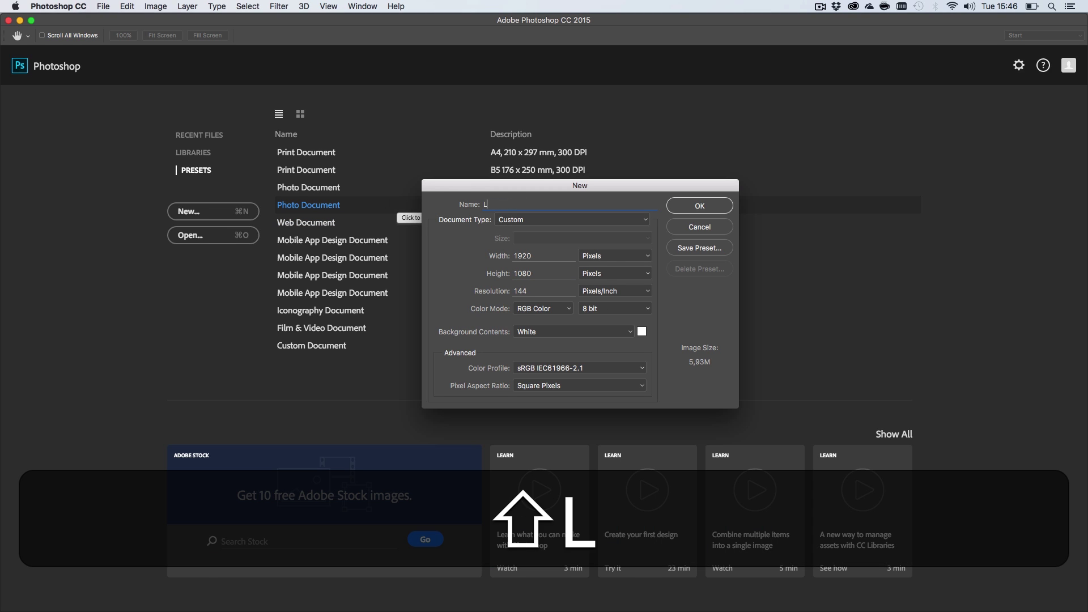
{"action": "type", "text": "ogo"}
{"action": "key", "text": "Return"}
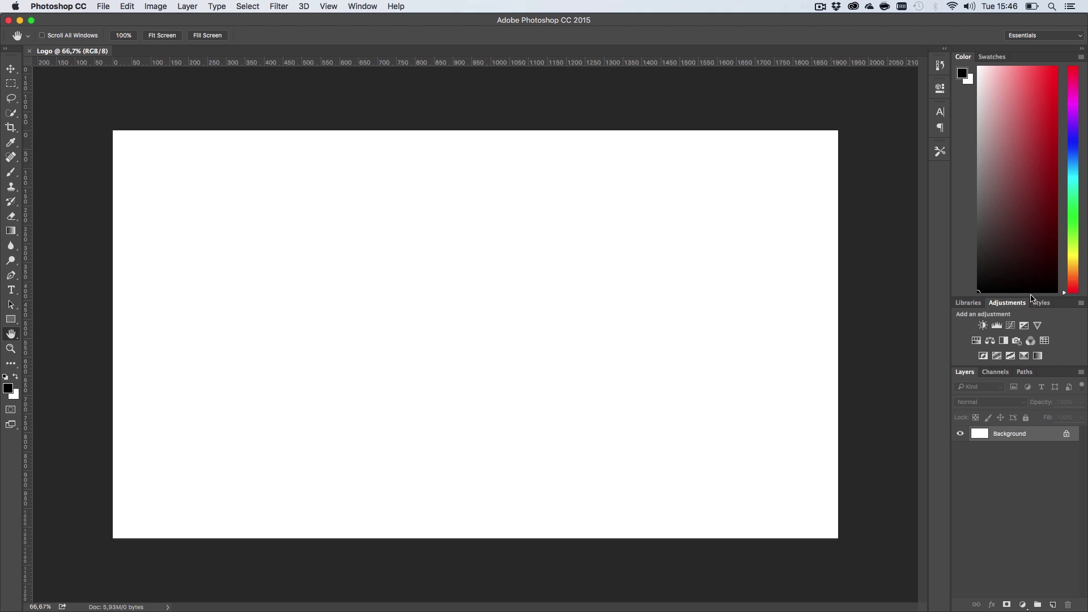
{"action": "left_click_drag", "start_coordinate": [1030, 296], "coordinate": [1031, 173]}
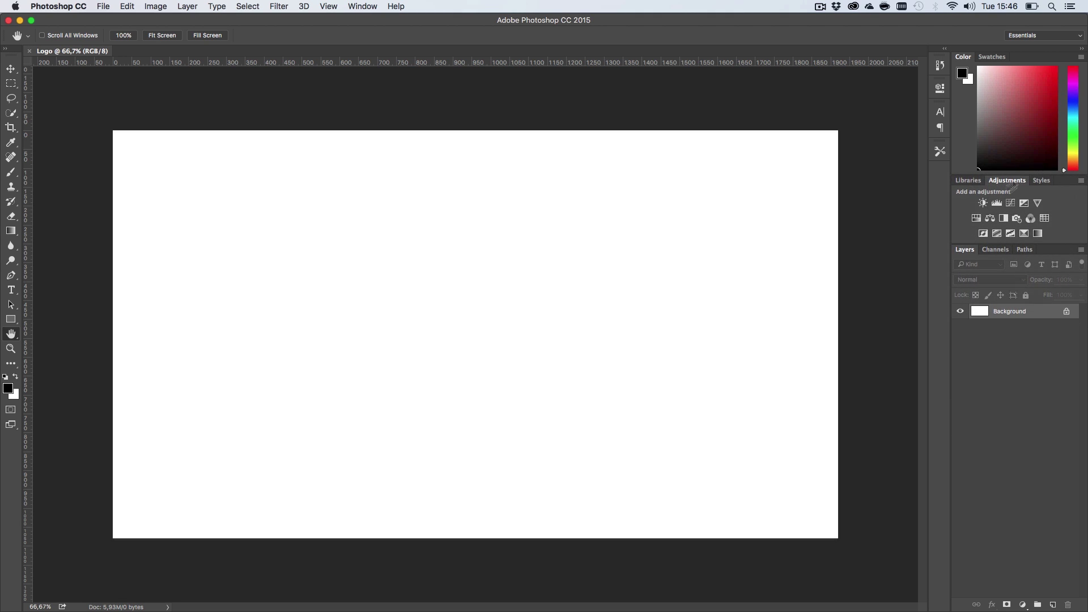
{"action": "left_click", "coordinate": [1022, 604]}
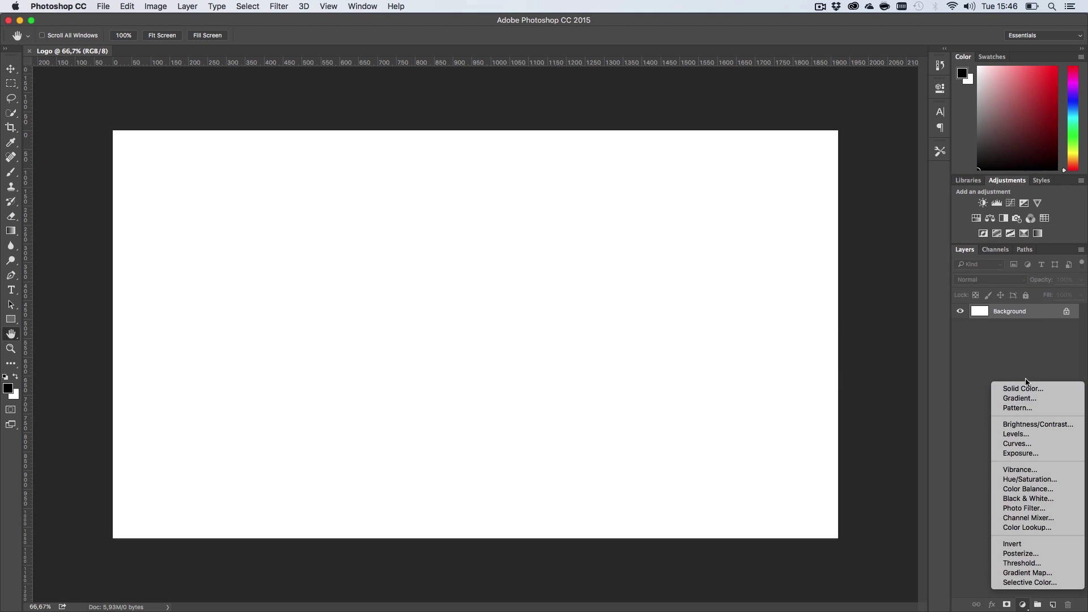
{"action": "left_click", "coordinate": [1023, 388]}
{"action": "left_click_drag", "start_coordinate": [639, 316], "coordinate": [536, 250]}
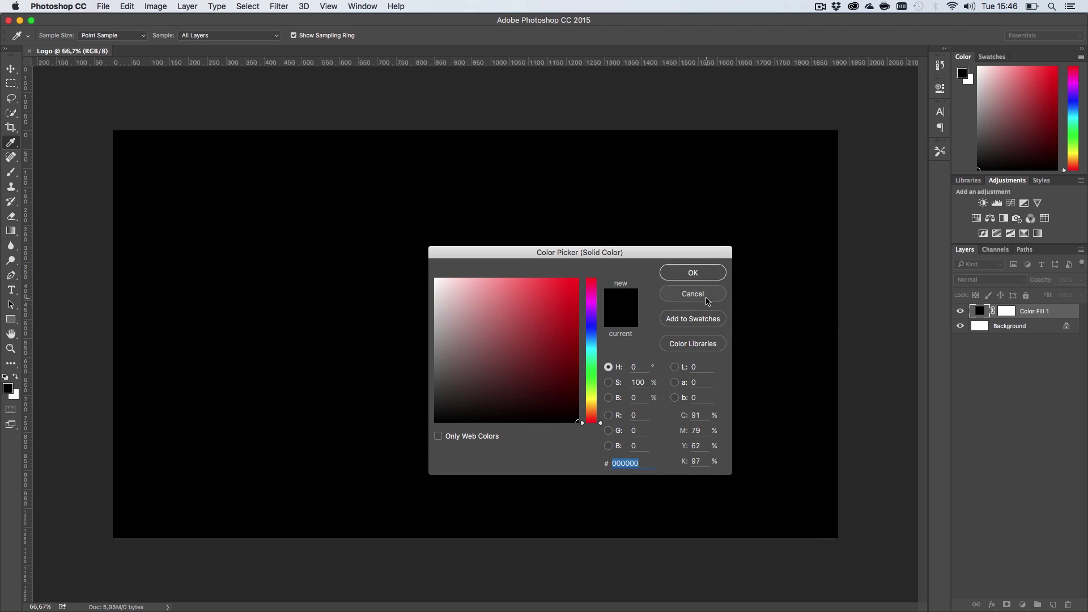
{"action": "left_click", "coordinate": [707, 298]}
Add a black (000000) solid color fill layer and rename it Background
{"action": "left_click", "coordinate": [1022, 604]}
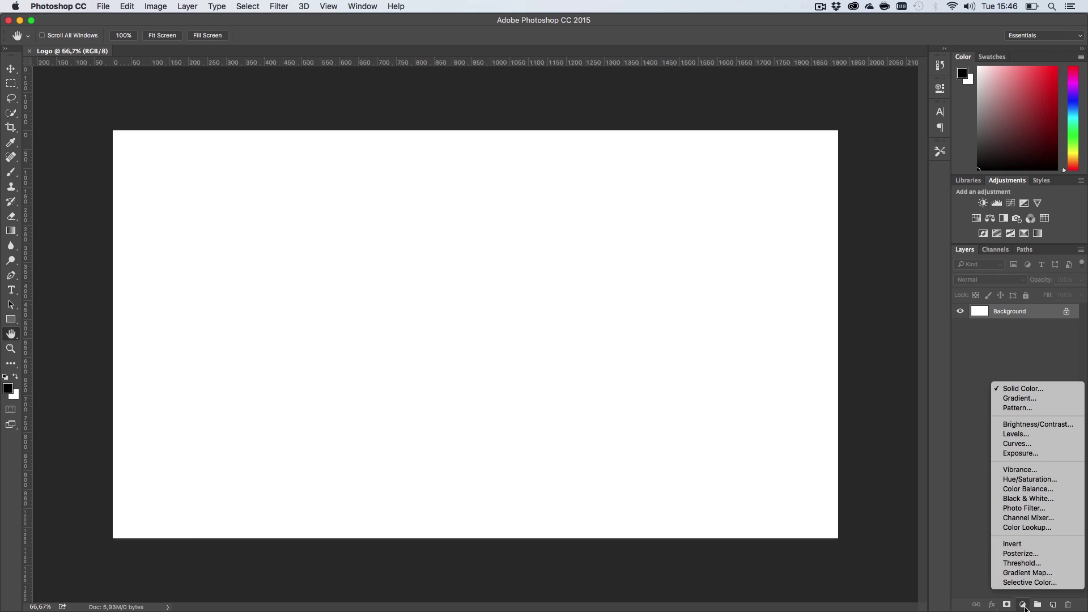
{"action": "left_click", "coordinate": [1023, 389]}
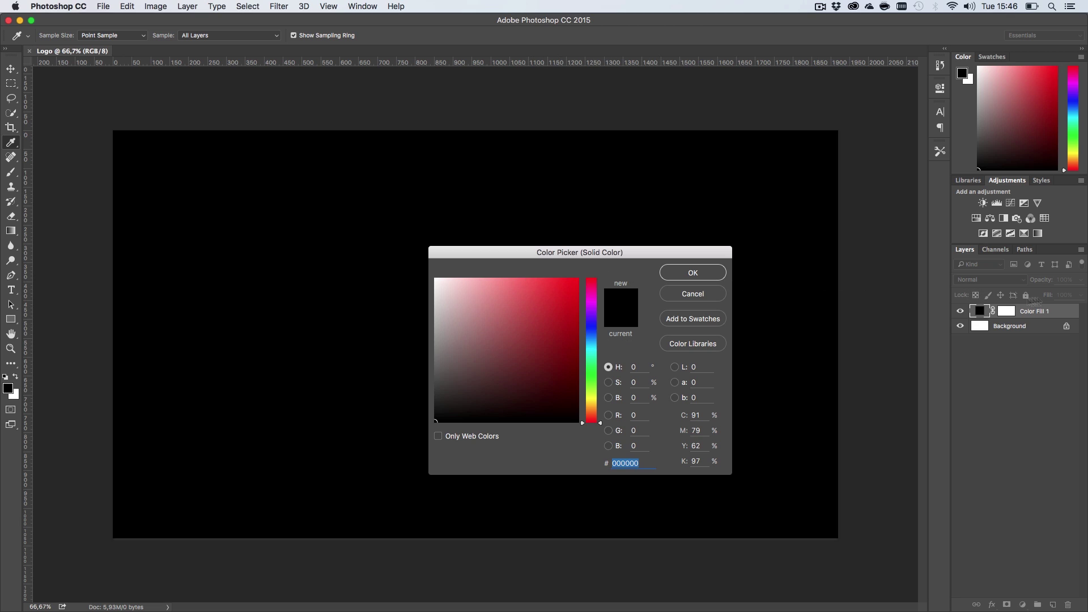
{"action": "left_click", "coordinate": [686, 273]}
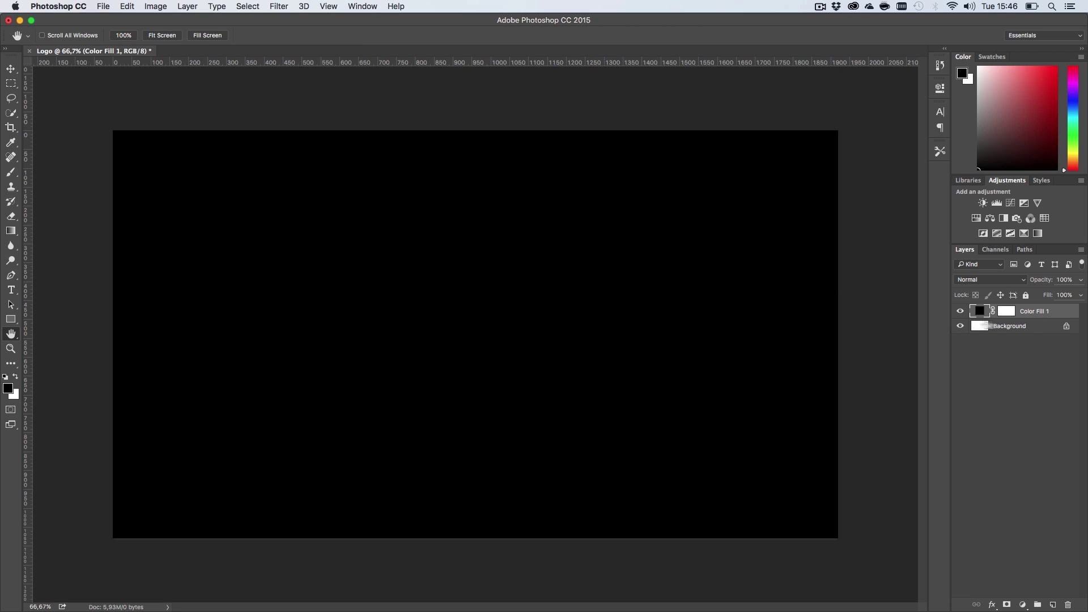
{"action": "double_click", "coordinate": [1029, 315]}
{"action": "type", "text": "Background"}
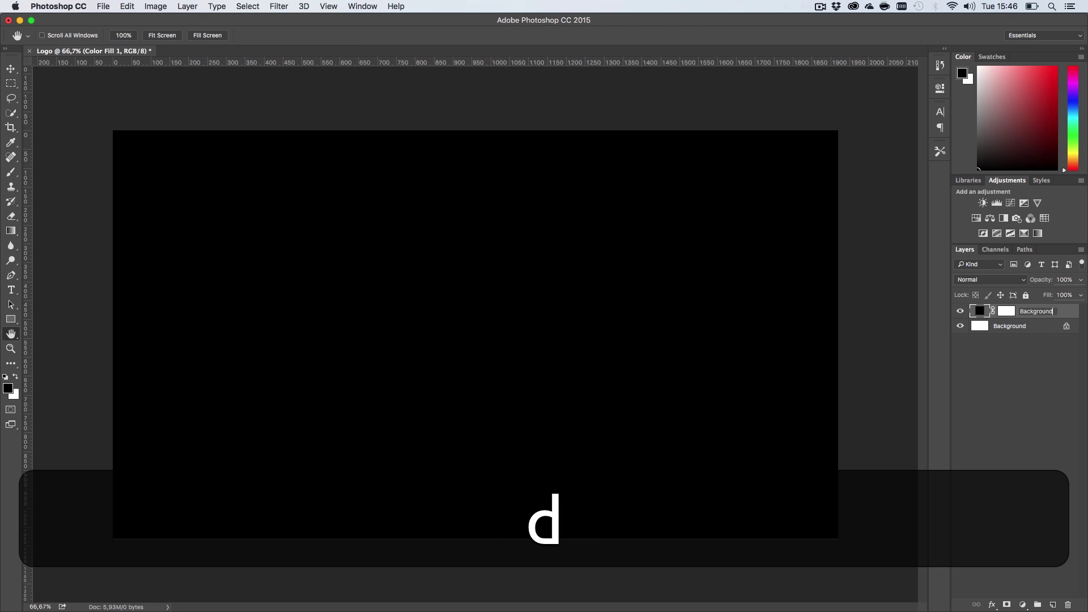
{"action": "key", "text": "Return"}
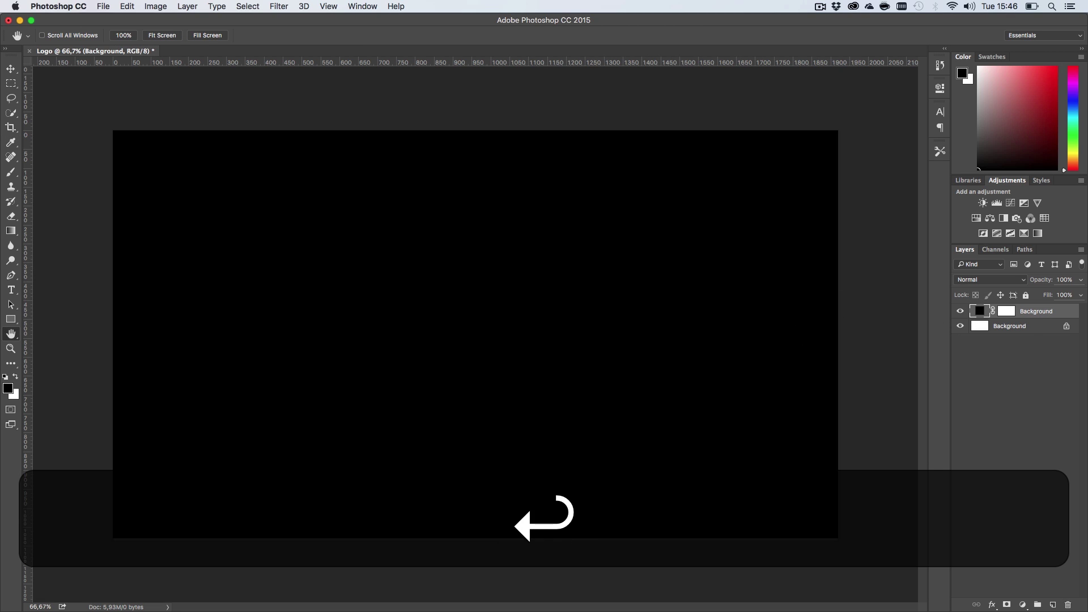
Unlock and delete the original white background layer, and lock the black fill layer
{"action": "double_click", "coordinate": [1037, 328]}
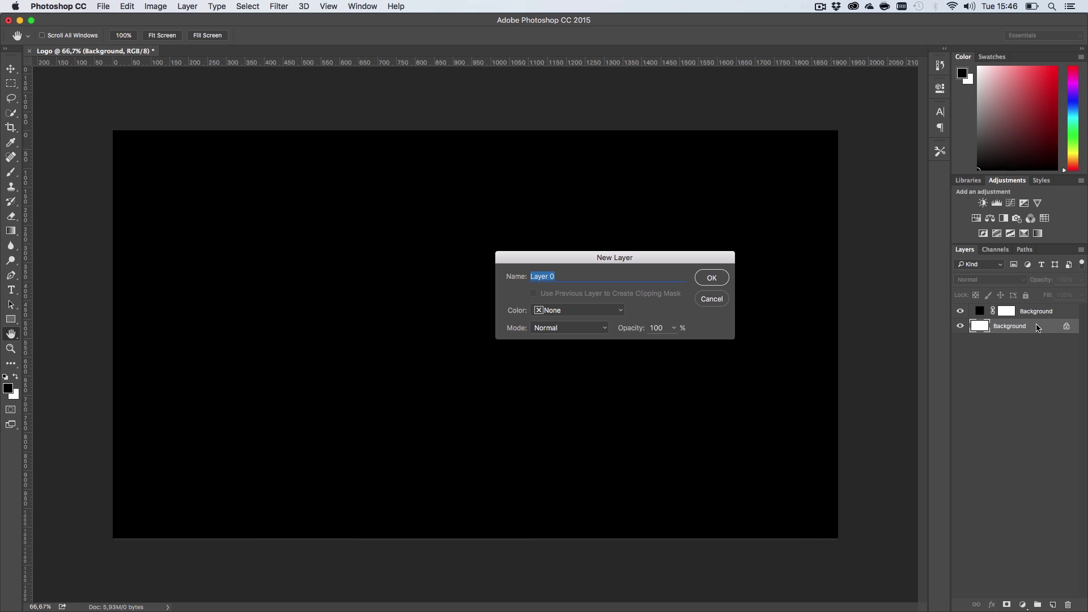
{"action": "left_click", "coordinate": [700, 279]}
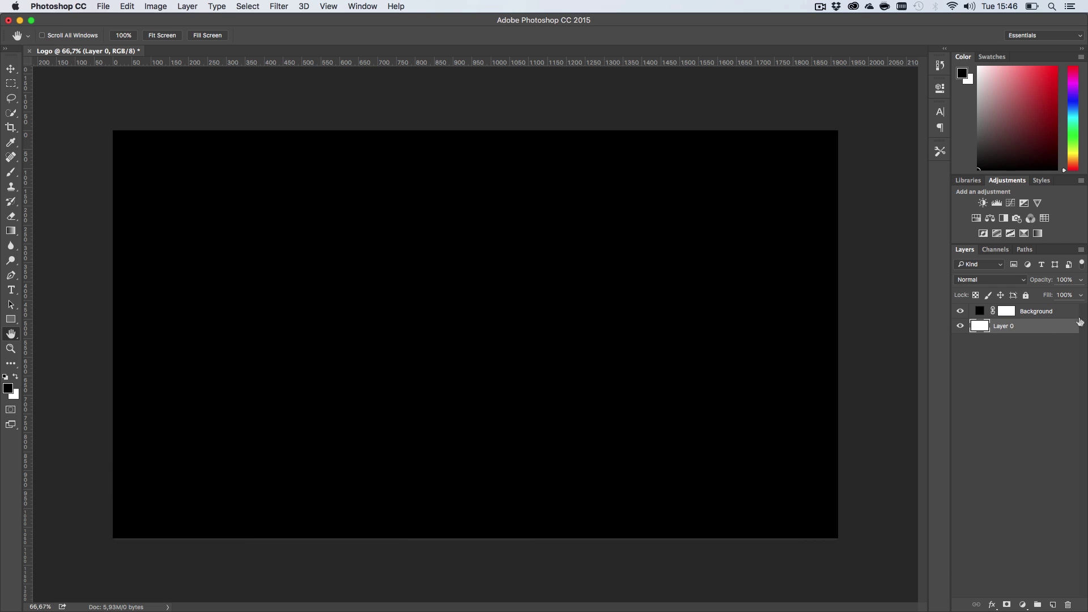
{"action": "left_click", "coordinate": [1069, 604]}
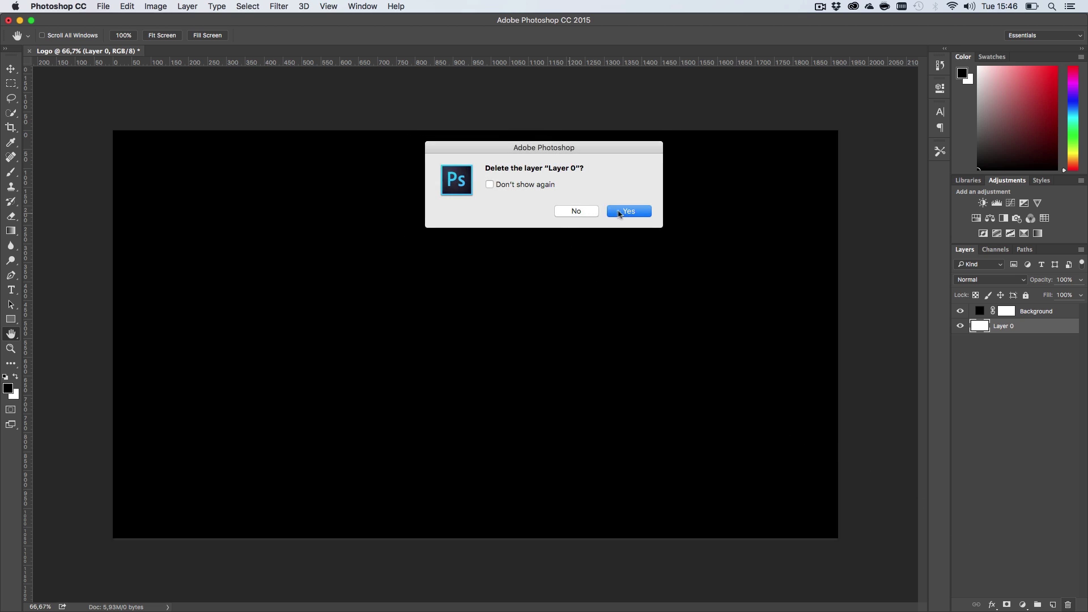
{"action": "left_click", "coordinate": [624, 216]}
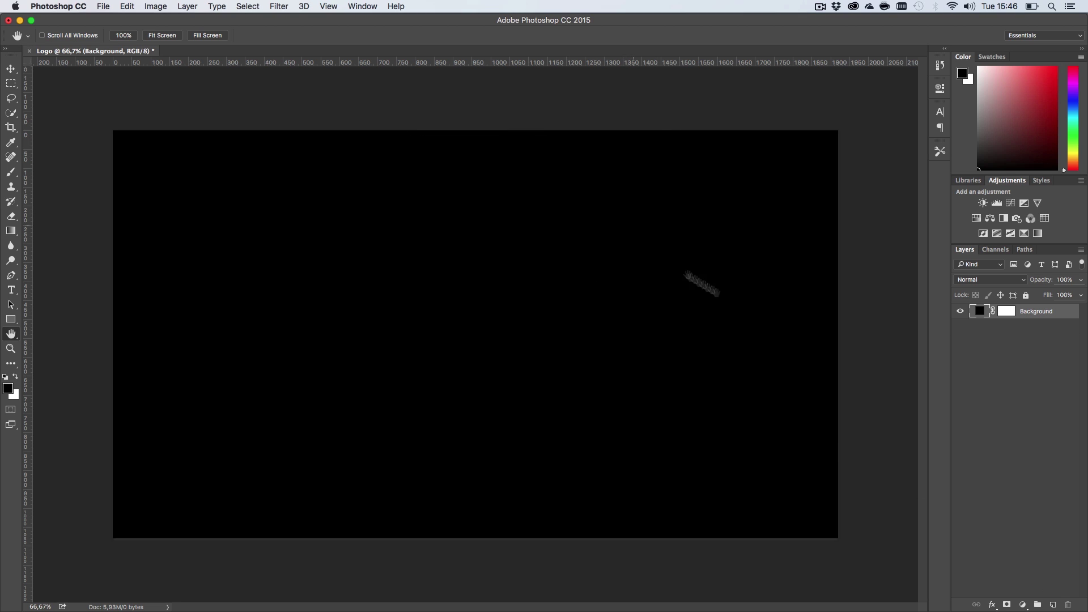
{"action": "left_click", "coordinate": [1043, 308]}
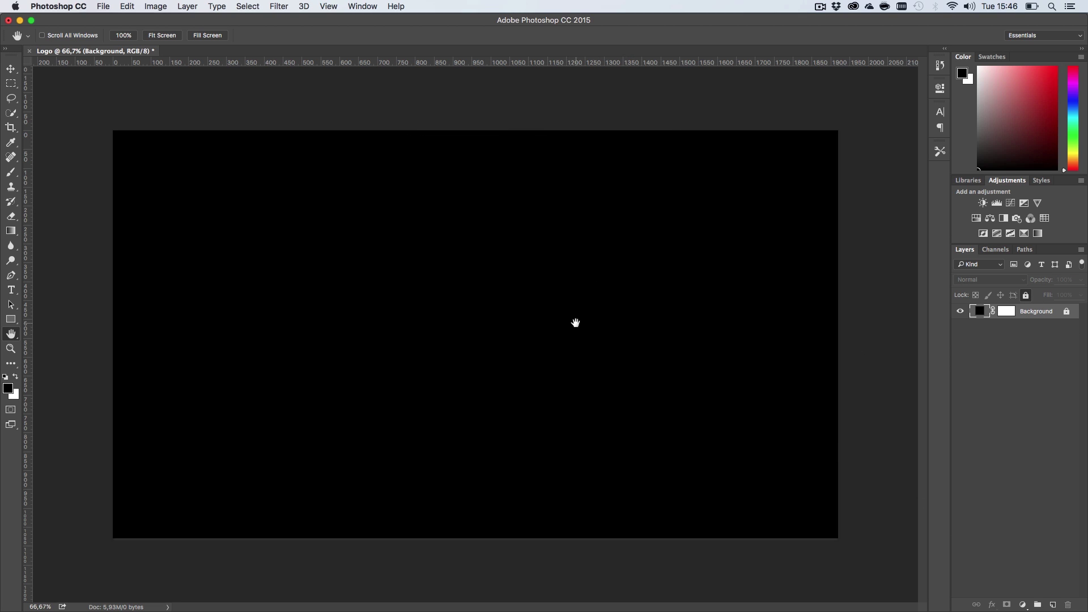
Save the document to the Desktop as Logo.psd in Photoshop format
{"action": "key", "text": "super+s"}
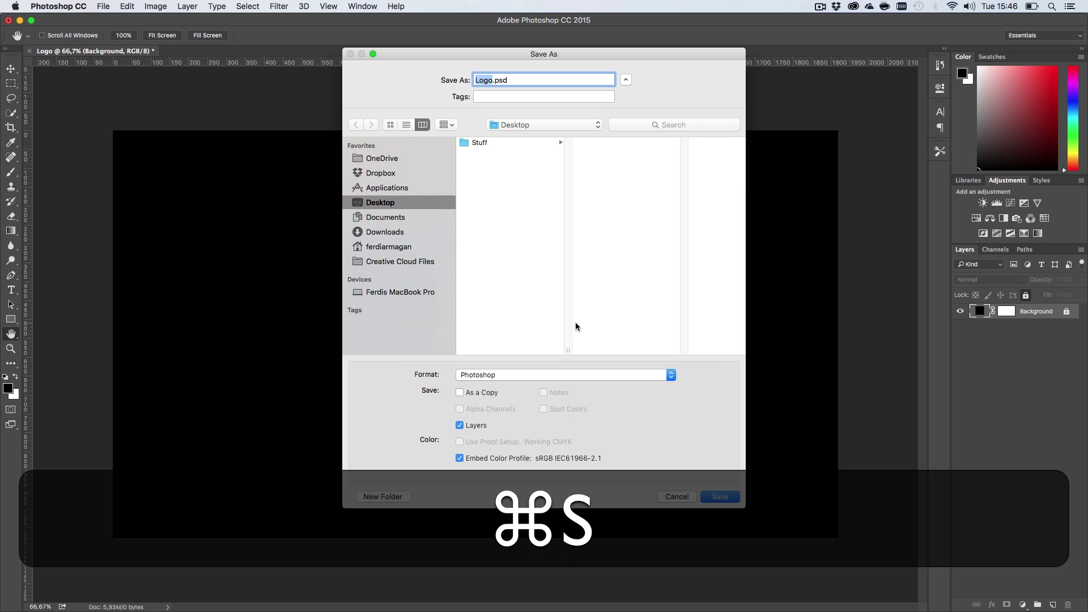
{"action": "left_click", "coordinate": [719, 499]}
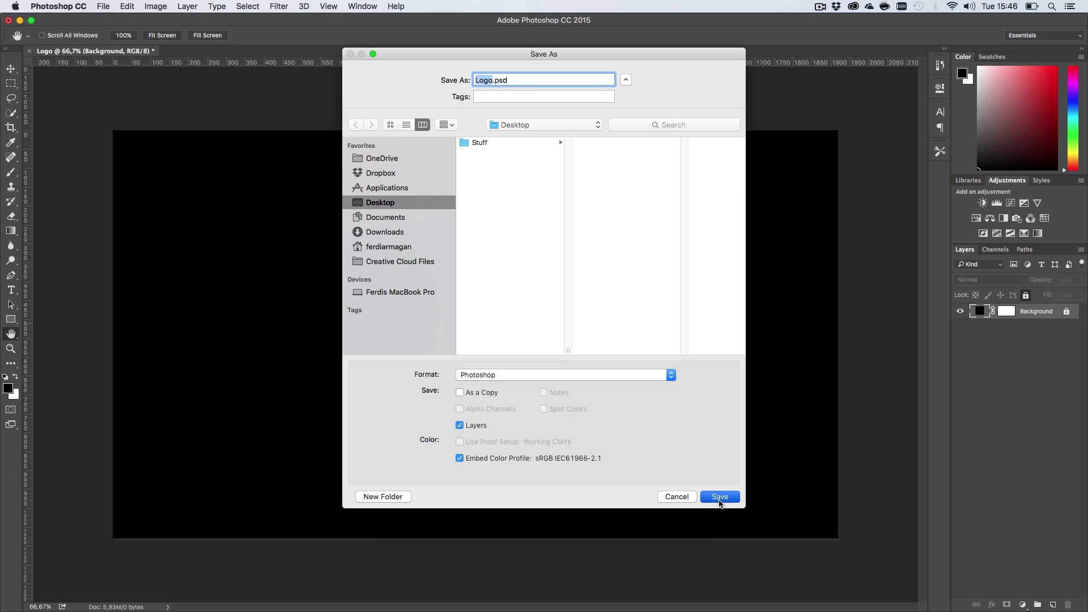
{"action": "left_click", "coordinate": [714, 302]}
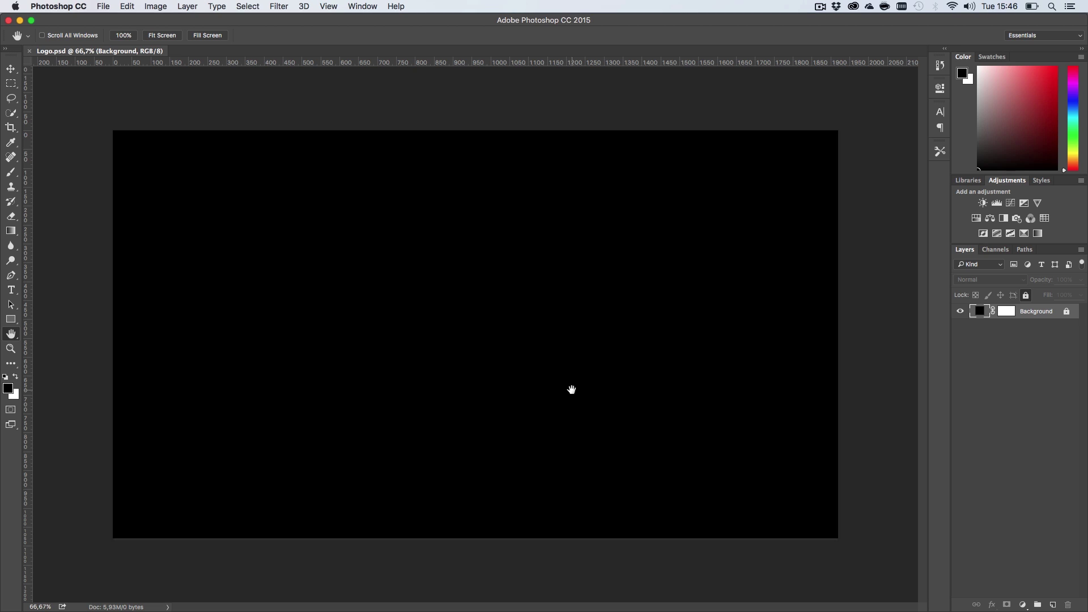
Draw a large six-sided polygon with flat top and bottom edges in the upper part of the canvas using the Polygon tool
{"action": "left_click", "coordinate": [12, 320]}
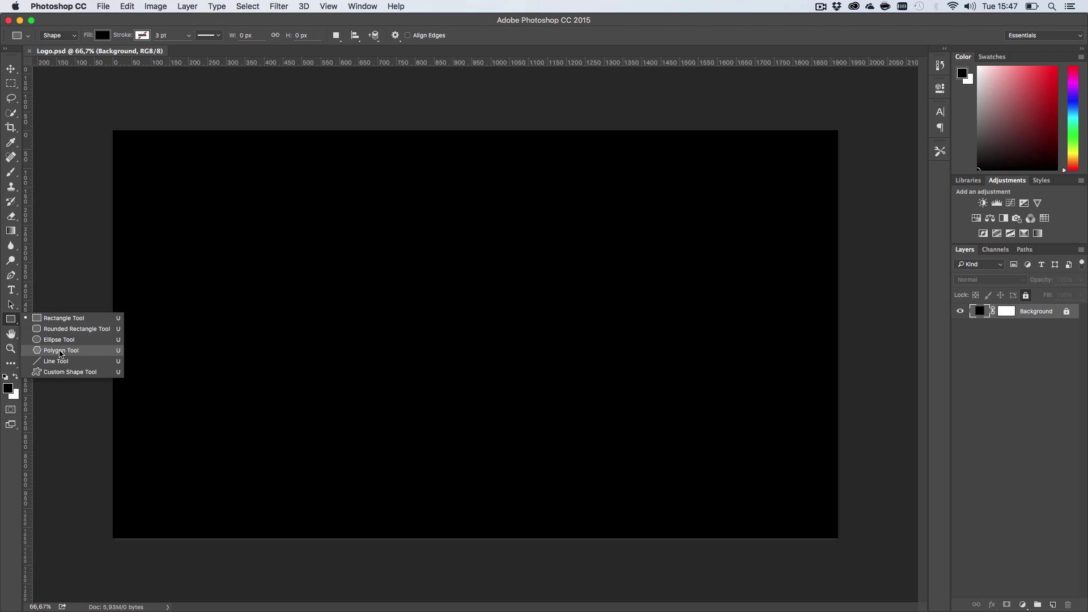
{"action": "left_click", "coordinate": [60, 351]}
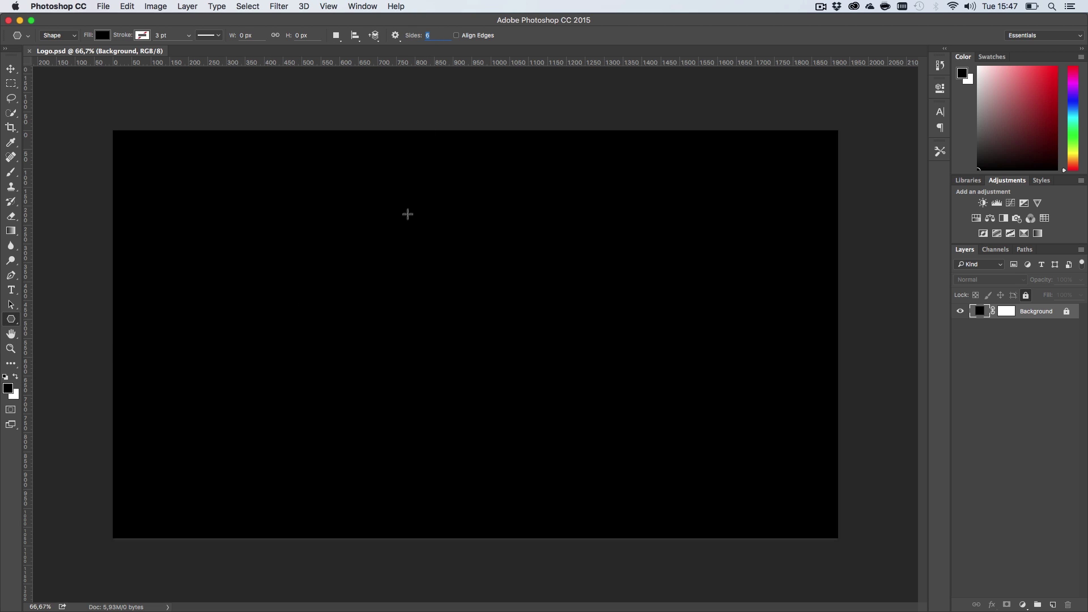
{"action": "left_click_drag", "start_coordinate": [398, 218], "coordinate": [408, 184]}
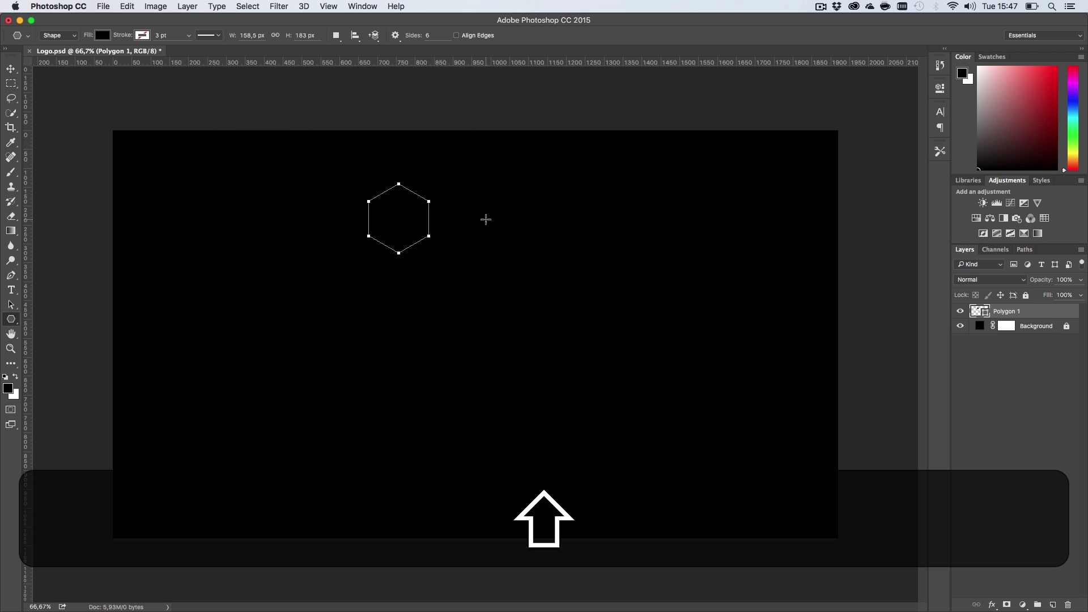
{"action": "key", "text": "super+z"}
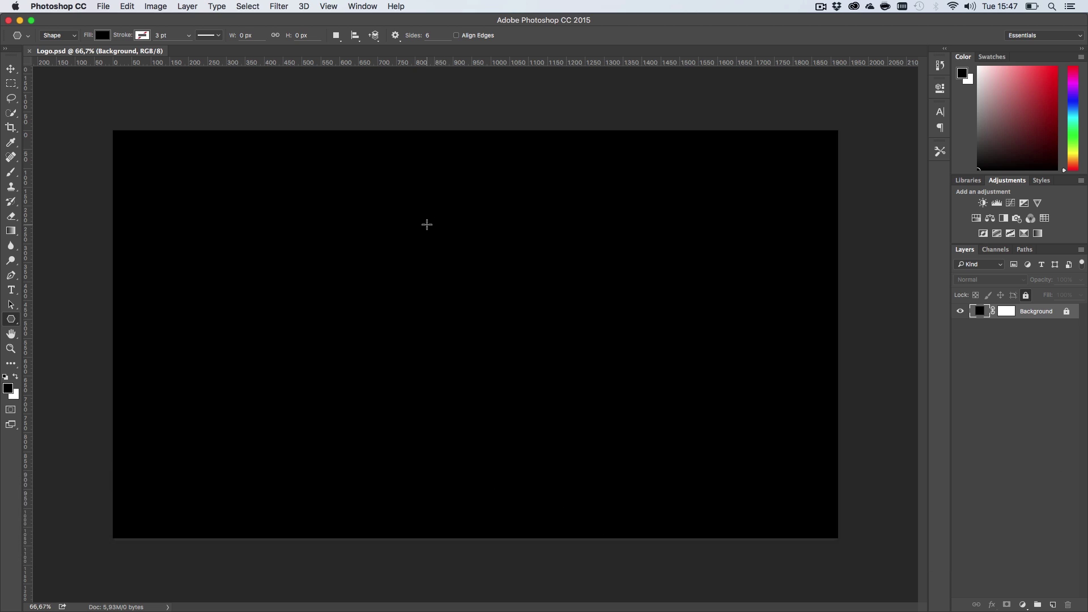
{"action": "key", "text": "shift"}
{"action": "mouse_move", "coordinate": [418, 221]}
{"action": "left_mouse_down"}
{"action": "mouse_move", "coordinate": [459, 274]}
{"action": "mouse_move", "coordinate": [405, 302]}
{"action": "mouse_move", "coordinate": [343, 289]}
{"action": "mouse_move", "coordinate": [298, 250]}
{"action": "mouse_move", "coordinate": [349, 253]}
{"action": "mouse_move", "coordinate": [330, 252]}
{"action": "left_mouse_up"}
Change the hexagon's fill color to white (ffffff)
{"action": "double_click", "coordinate": [979, 311]}
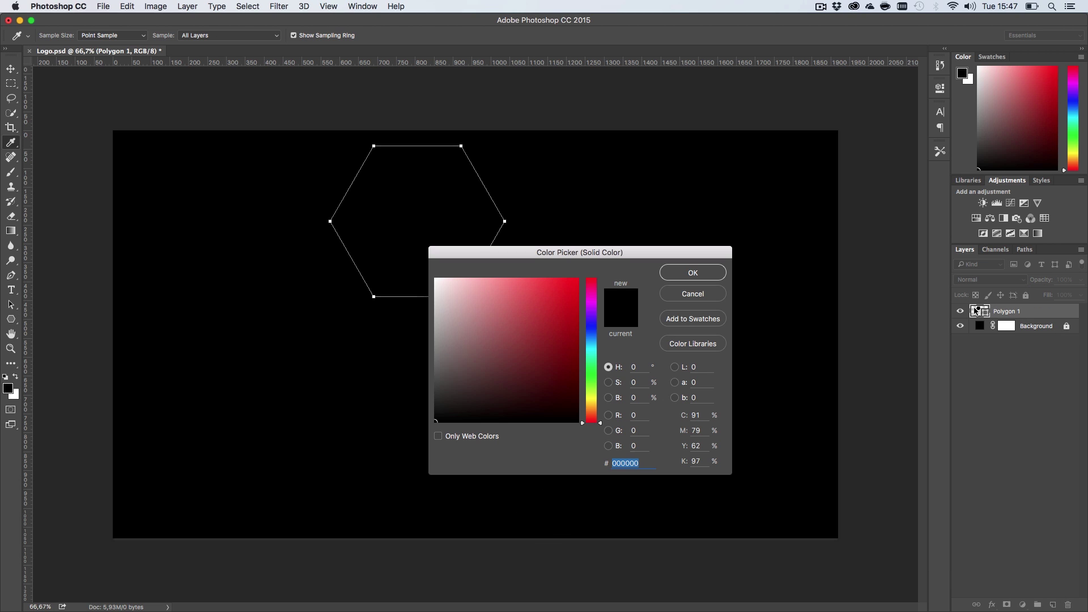
{"action": "left_click_drag", "start_coordinate": [448, 286], "coordinate": [408, 257]}
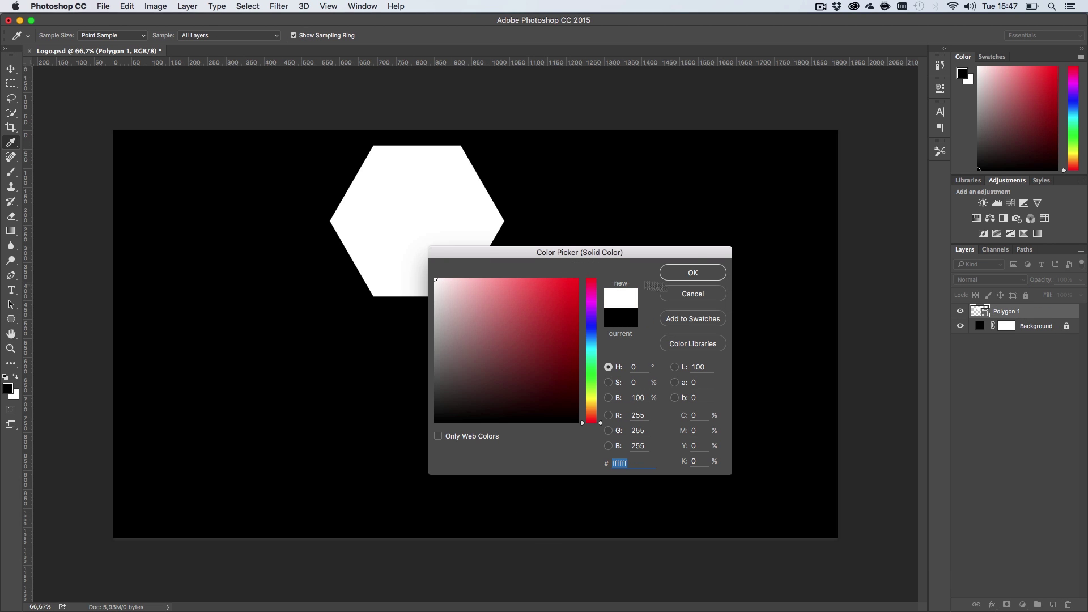
{"action": "left_click", "coordinate": [693, 272]}
Center the hexagon vertically and horizontally on the whole canvas and clear the selection
{"action": "key", "text": "v"}
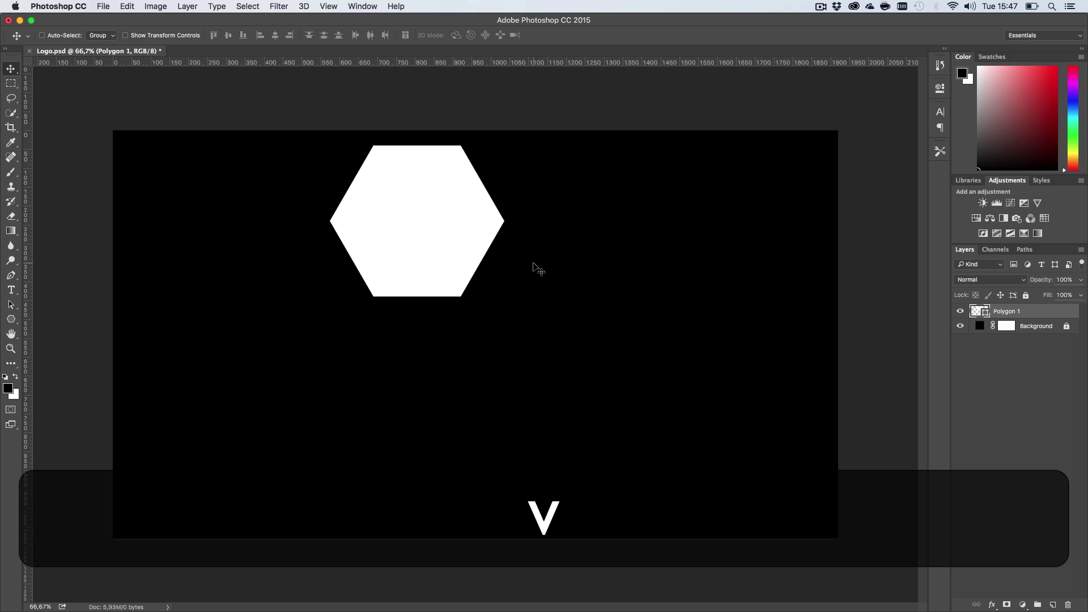
{"action": "key", "text": "super+a"}
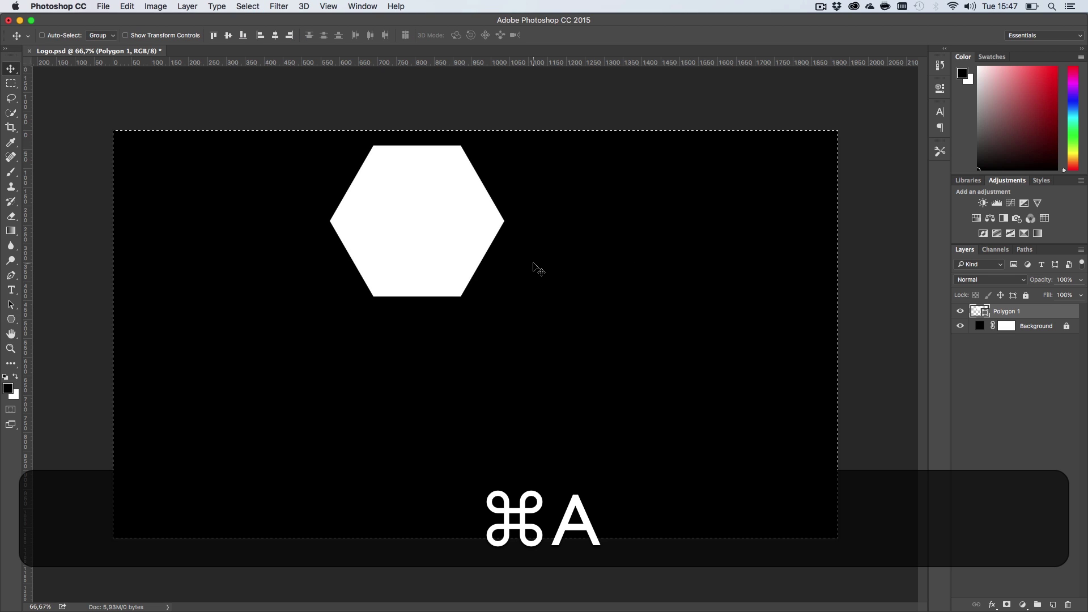
{"action": "left_click", "coordinate": [228, 35]}
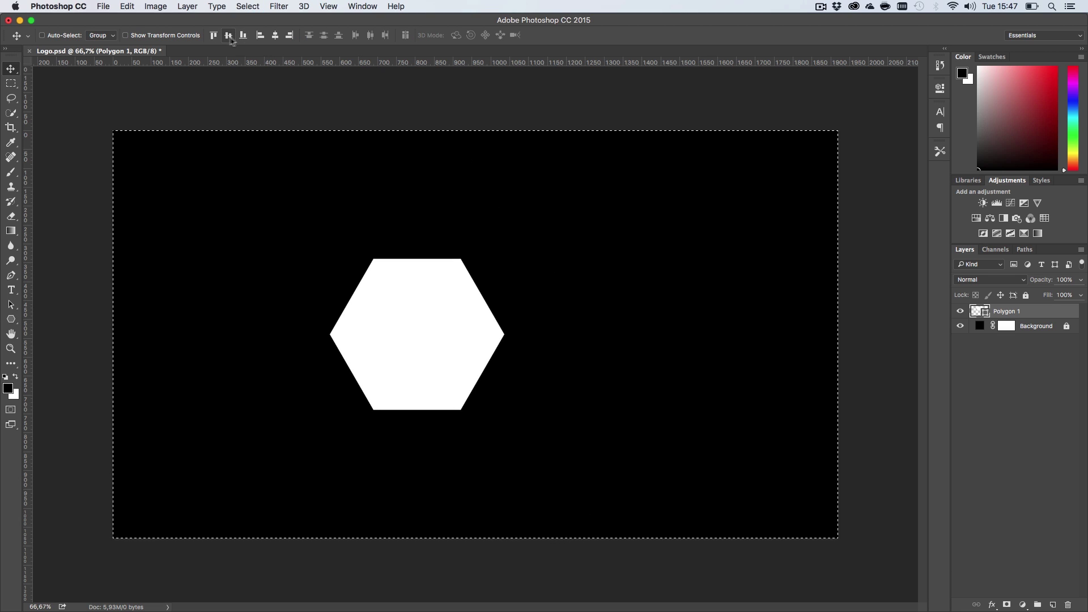
{"action": "left_click", "coordinate": [275, 35]}
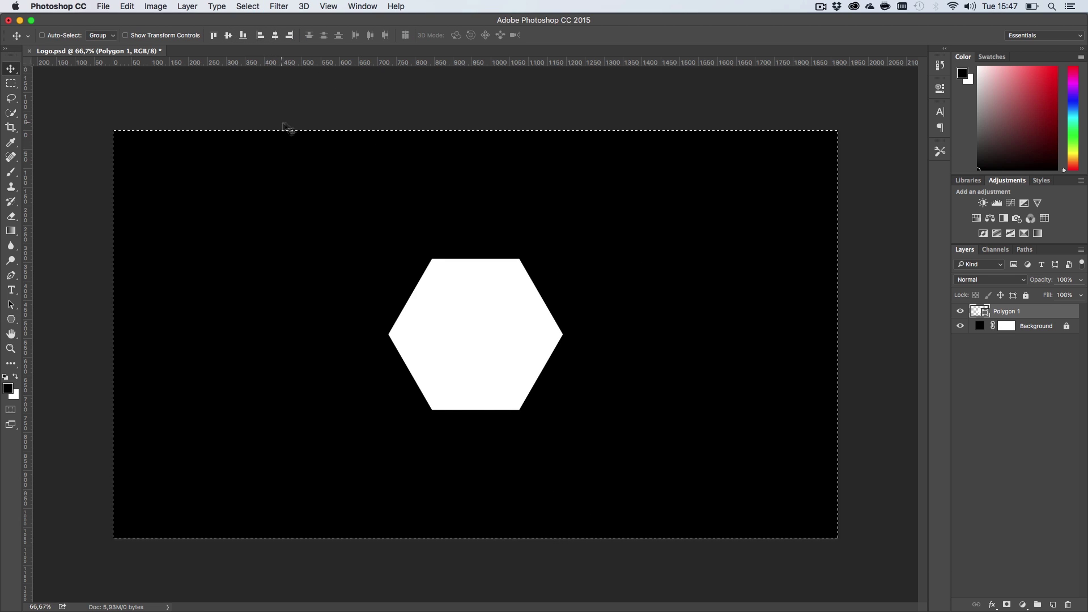
{"action": "right_click", "coordinate": [12, 72]}
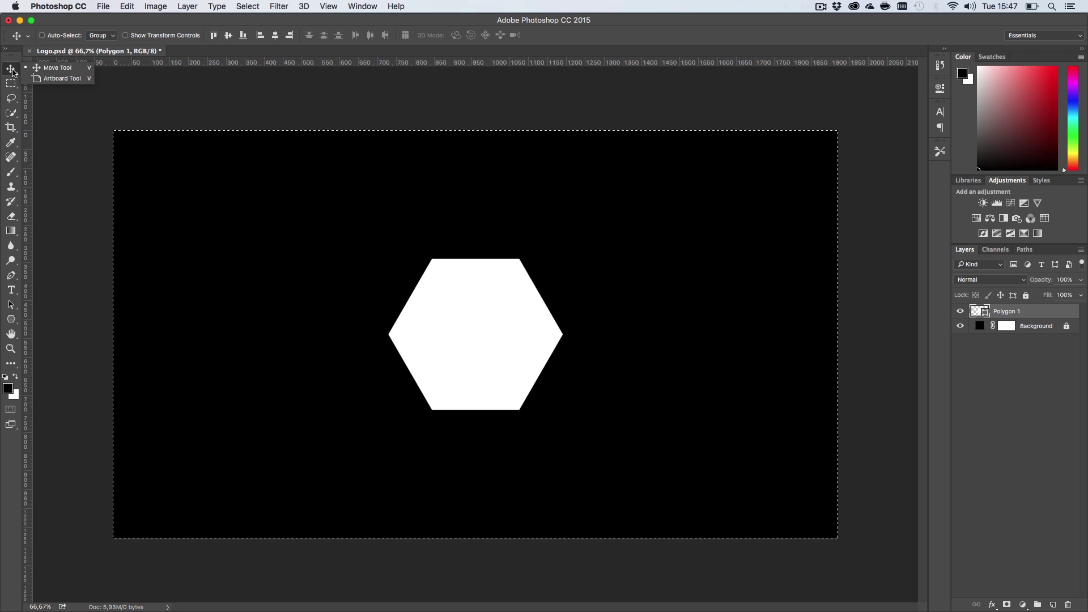
{"action": "left_click", "coordinate": [56, 72]}
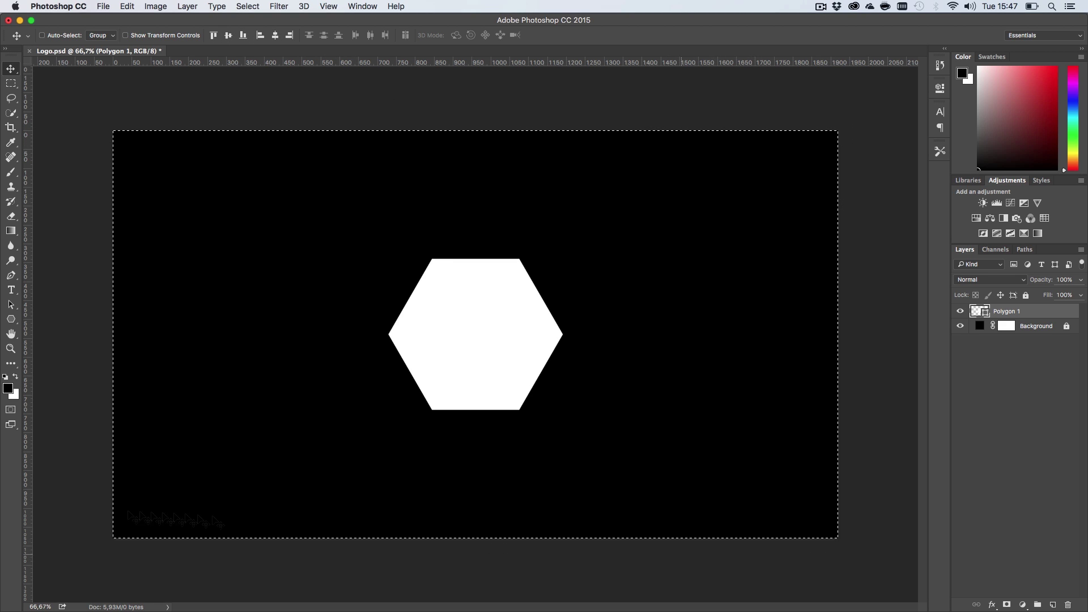
{"action": "key", "text": "m"}
{"action": "left_click", "coordinate": [625, 364]}
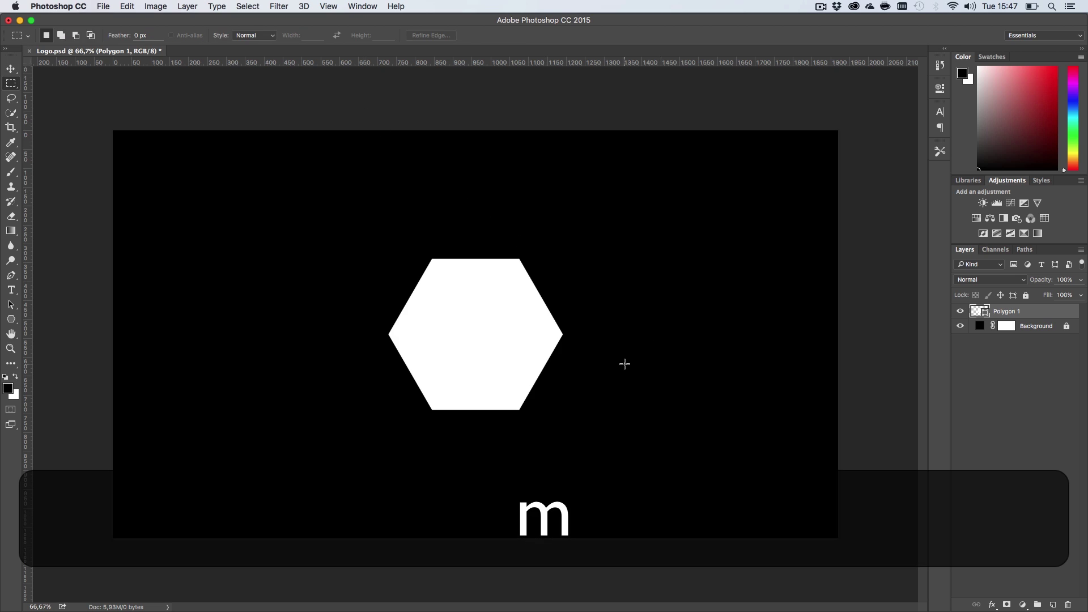
Scale the white hexagon down proportionally around its center to about 65.5% of its size
{"action": "key", "text": "super+t"}
{"action": "left_click_drag", "start_coordinate": [564, 409], "coordinate": [528, 392]}
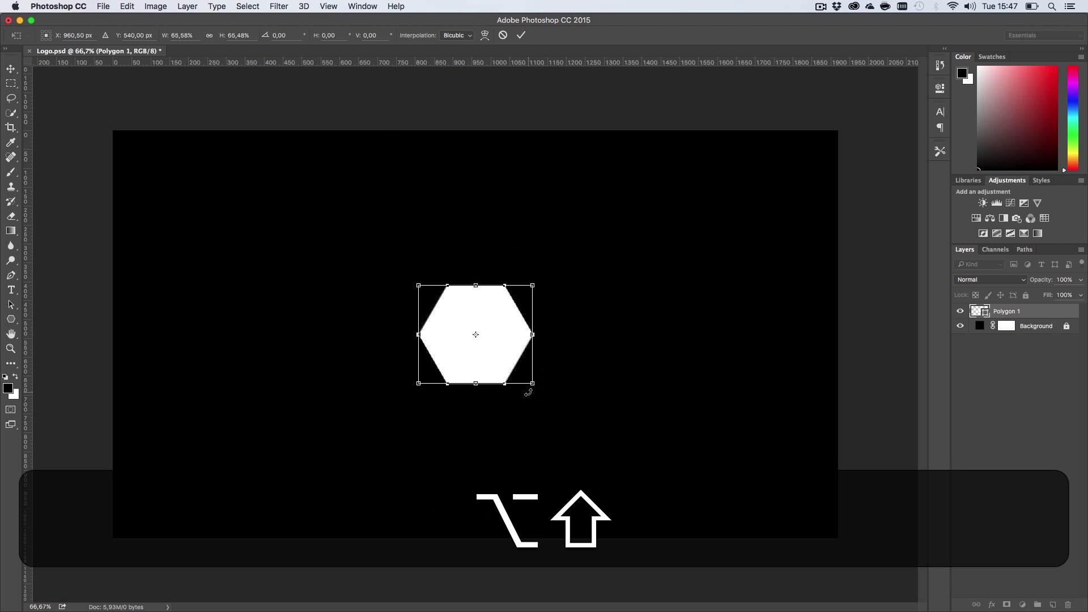
{"action": "key", "text": "Return"}
{"action": "key", "text": "h"}
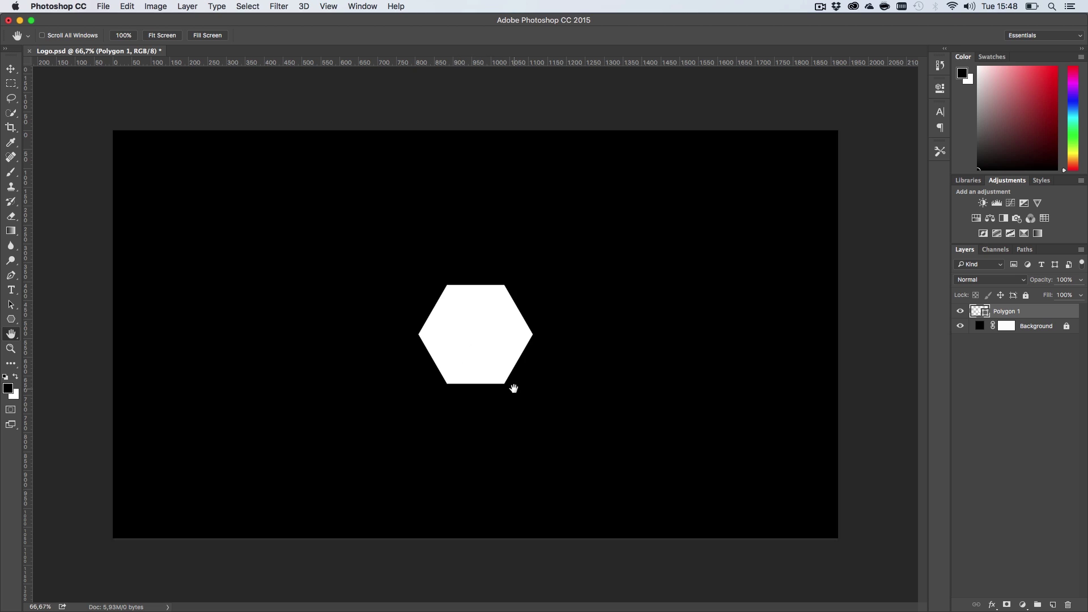
Add a "+" text in Gotham Medium beside the hexagon and set its color to black (000000)
{"action": "key", "text": "t"}
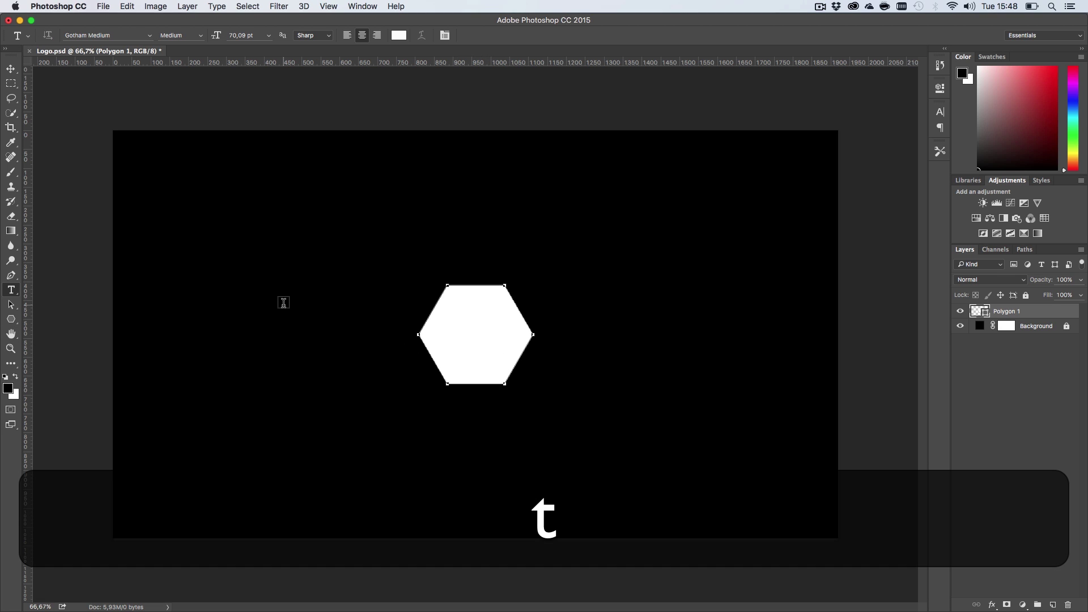
{"action": "left_click", "coordinate": [279, 302]}
{"action": "type", "text": "+"}
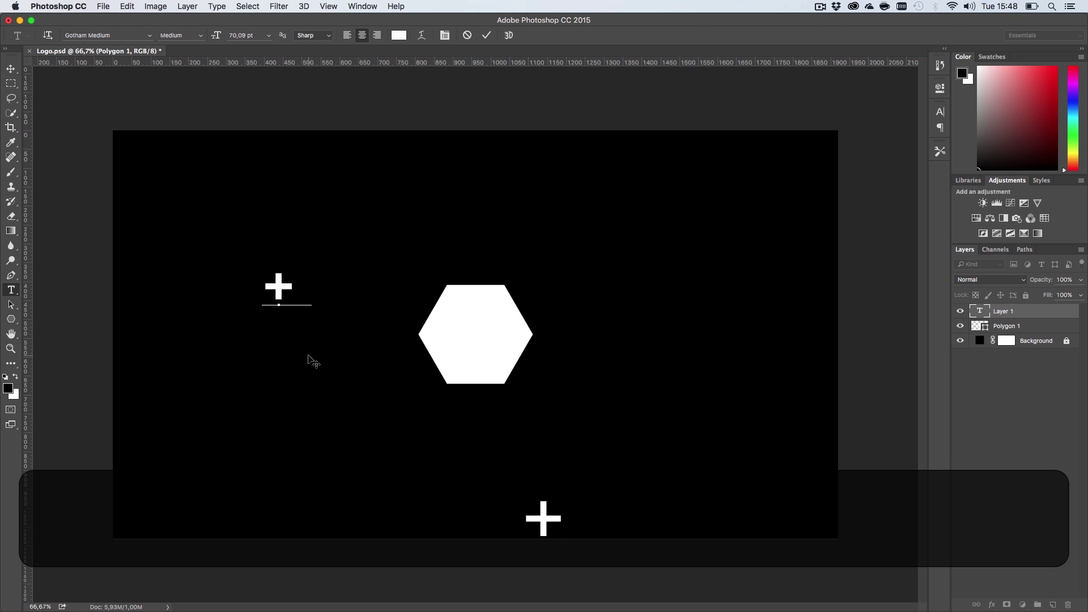
{"action": "key", "text": "super+a"}
{"action": "left_click", "coordinate": [397, 35]}
{"action": "left_click_drag", "start_coordinate": [528, 339], "coordinate": [584, 426]}
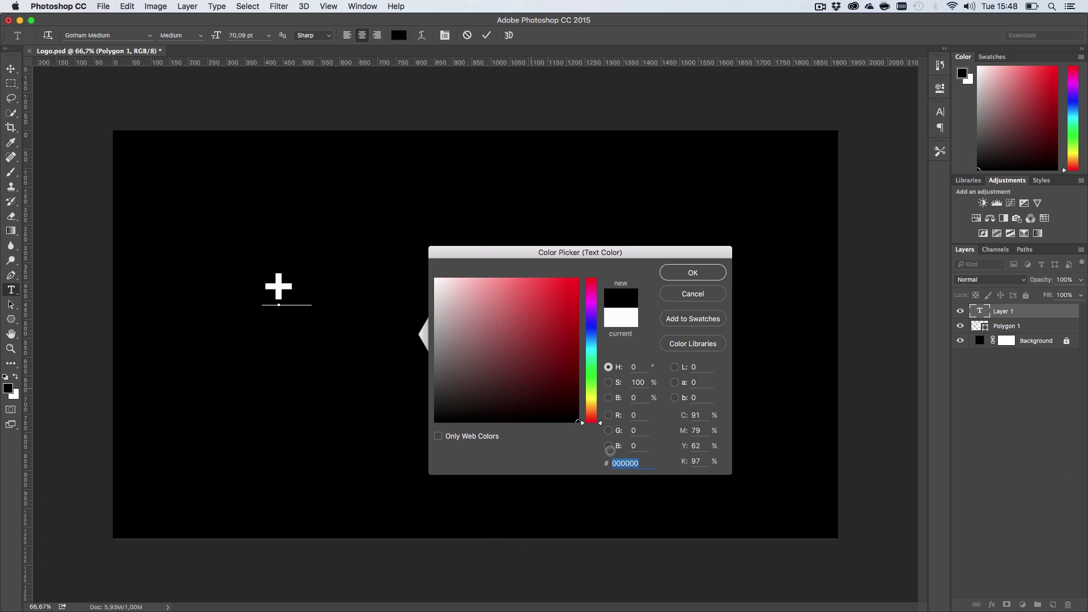
{"action": "left_click", "coordinate": [688, 270]}
Enlarge the black plus sign proportionally and center it inside the white hexagon
{"action": "left_click", "coordinate": [10, 69]}
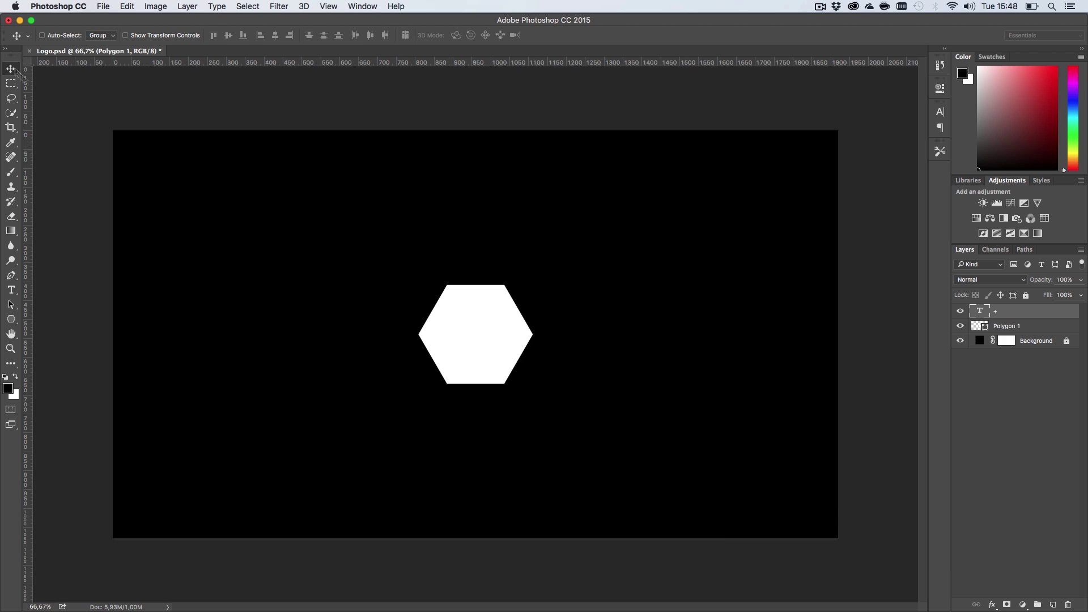
{"action": "left_click_drag", "start_coordinate": [267, 222], "coordinate": [463, 270]}
{"action": "key", "text": "super+t"}
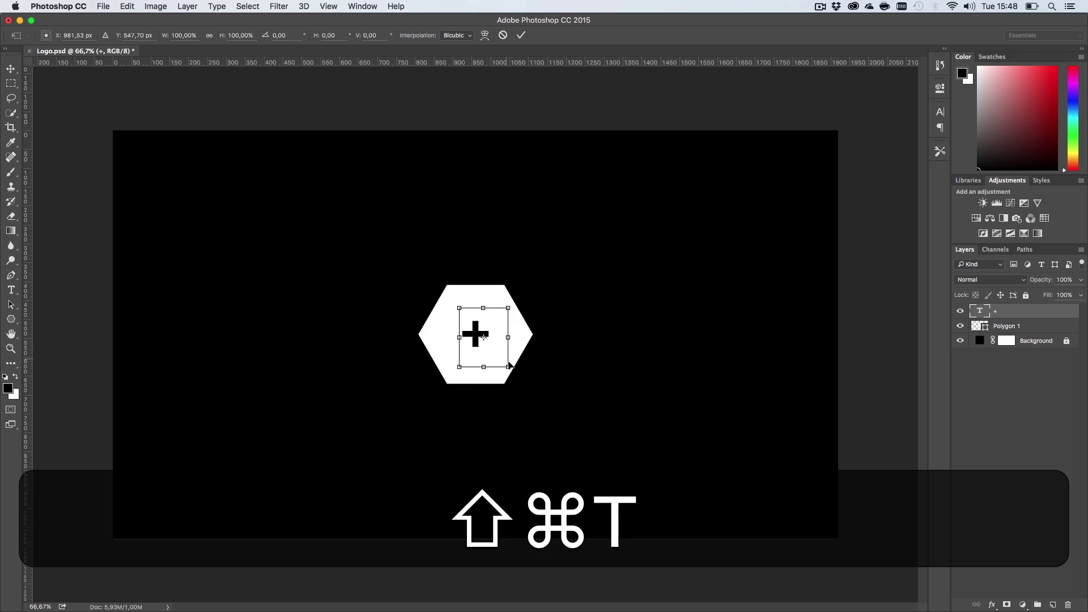
{"action": "left_click_drag", "start_coordinate": [512, 370], "coordinate": [551, 383]}
{"action": "key", "text": "v"}
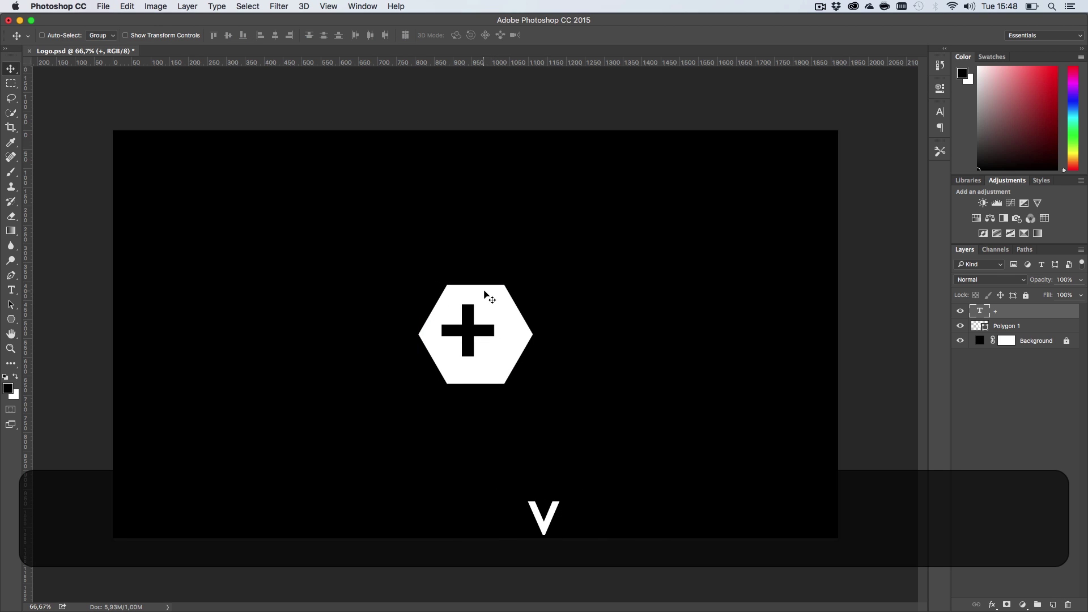
{"action": "left_click_drag", "start_coordinate": [483, 294], "coordinate": [492, 295]}
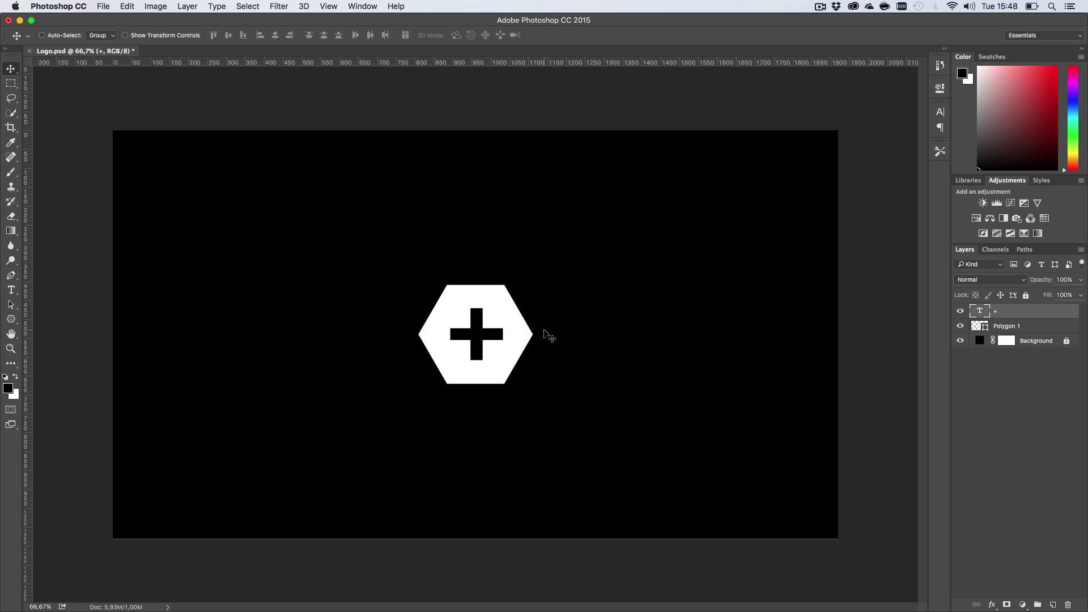
Rename the hexagon's layer to Polygon
{"action": "double_click", "coordinate": [1006, 327]}
{"action": "key", "text": "Right"}
{"action": "key", "text": "BackSpace"}
{"action": "key", "text": "BackSpace"}
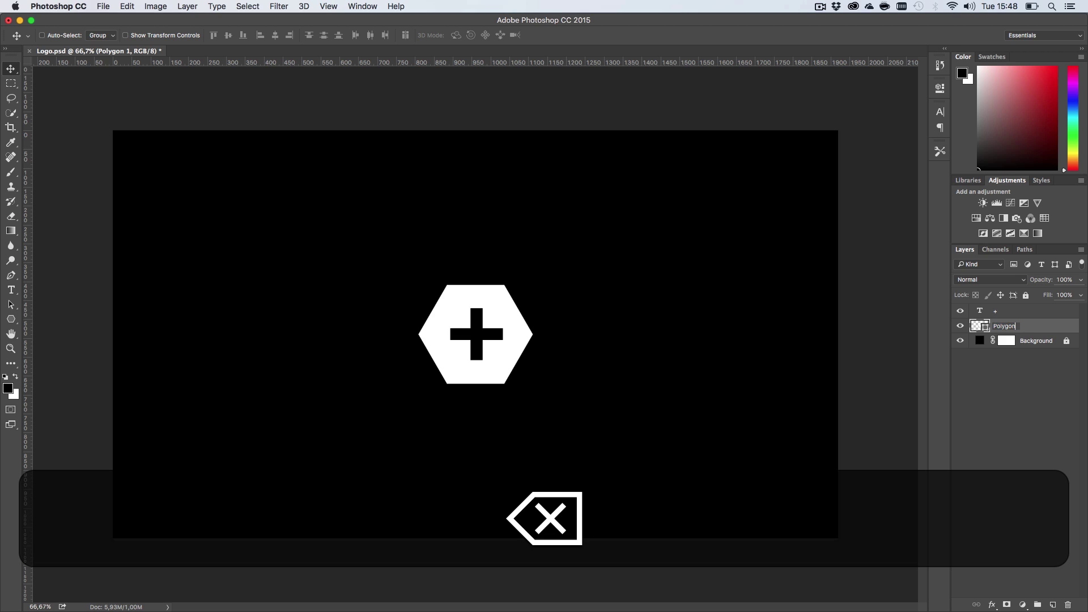
{"action": "key", "text": "Return"}
Put the + and Polygon layers into a group named Polygon and save the document
{"action": "left_click", "coordinate": [1007, 309], "text": "shift"}
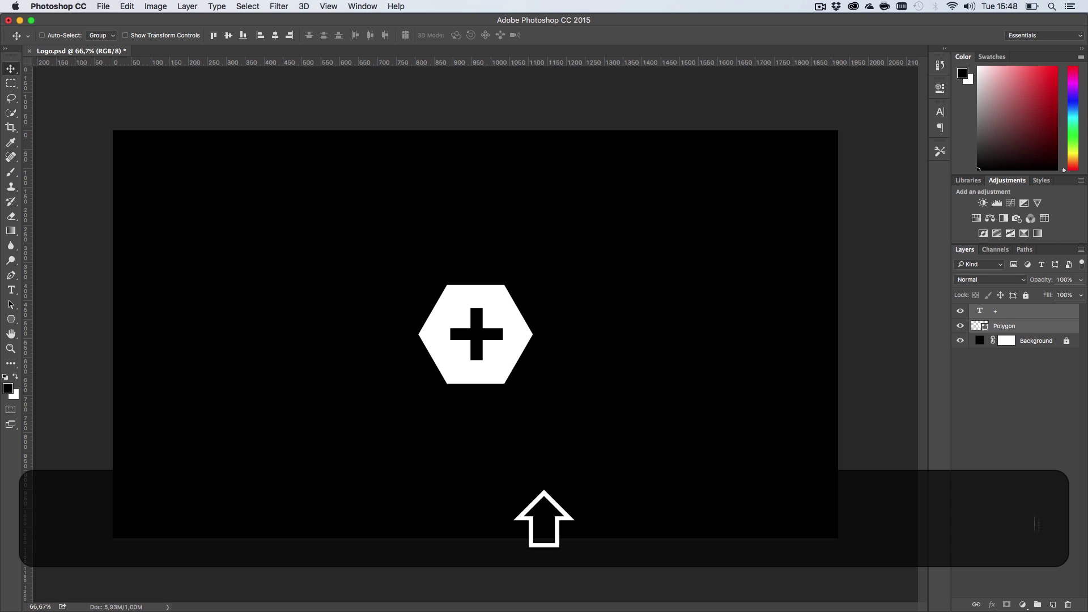
{"action": "double_click", "coordinate": [1012, 323]}
{"action": "left_click", "coordinate": [1031, 316], "text": "shift"}
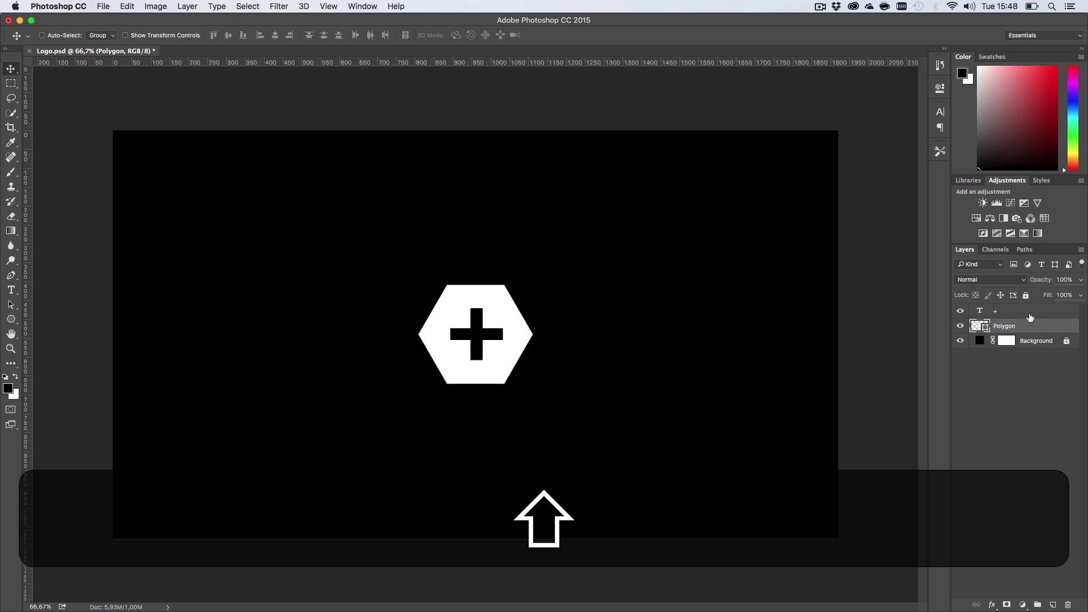
{"action": "left_click", "coordinate": [1035, 316], "text": "shift"}
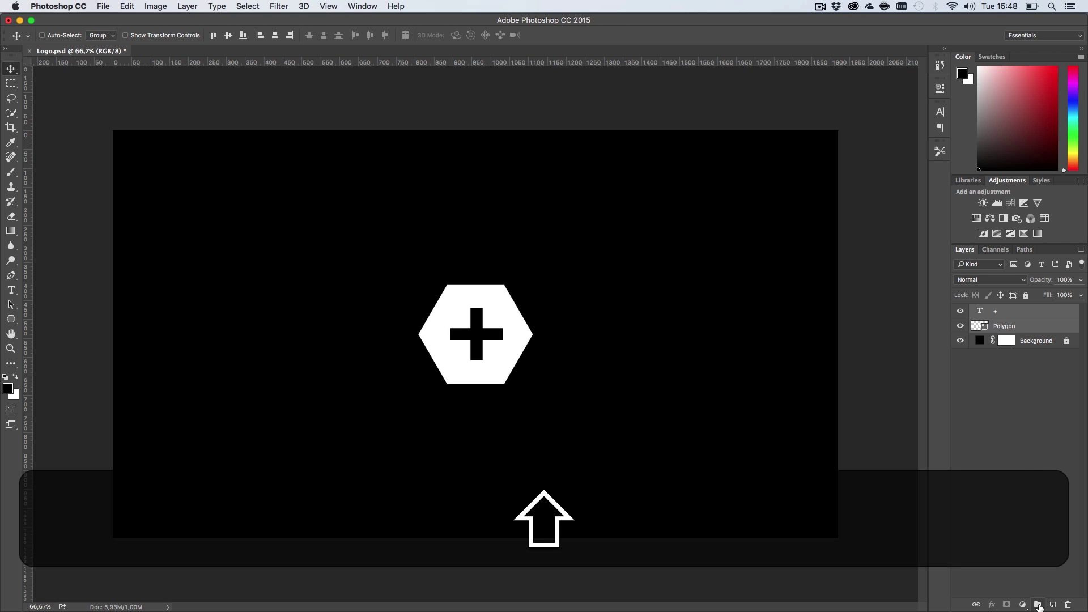
{"action": "left_click", "coordinate": [1039, 605], "text": "shift"}
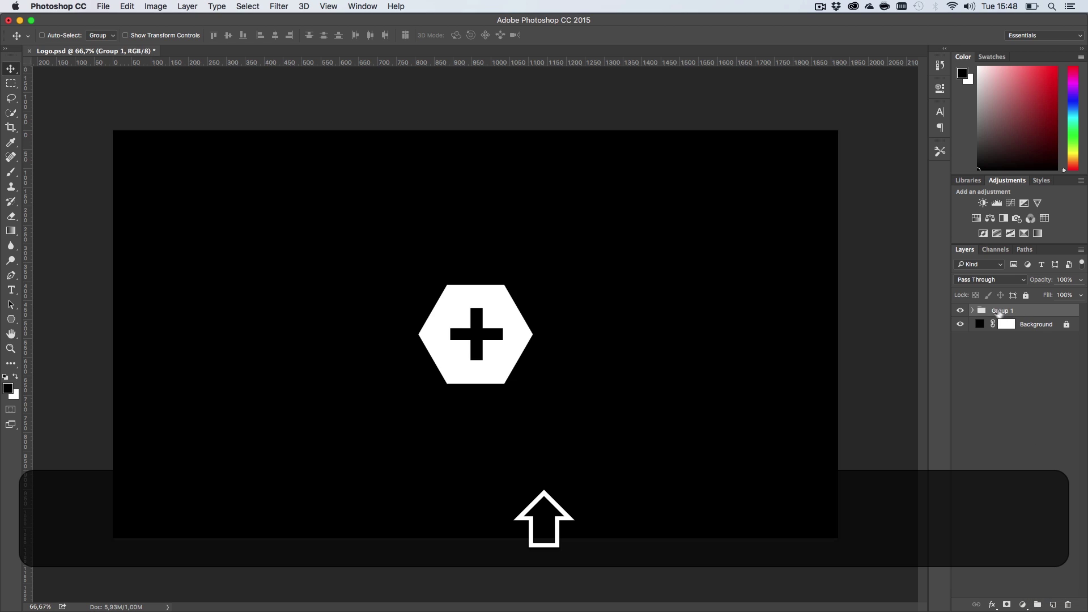
{"action": "type", "text": "Polygon"}
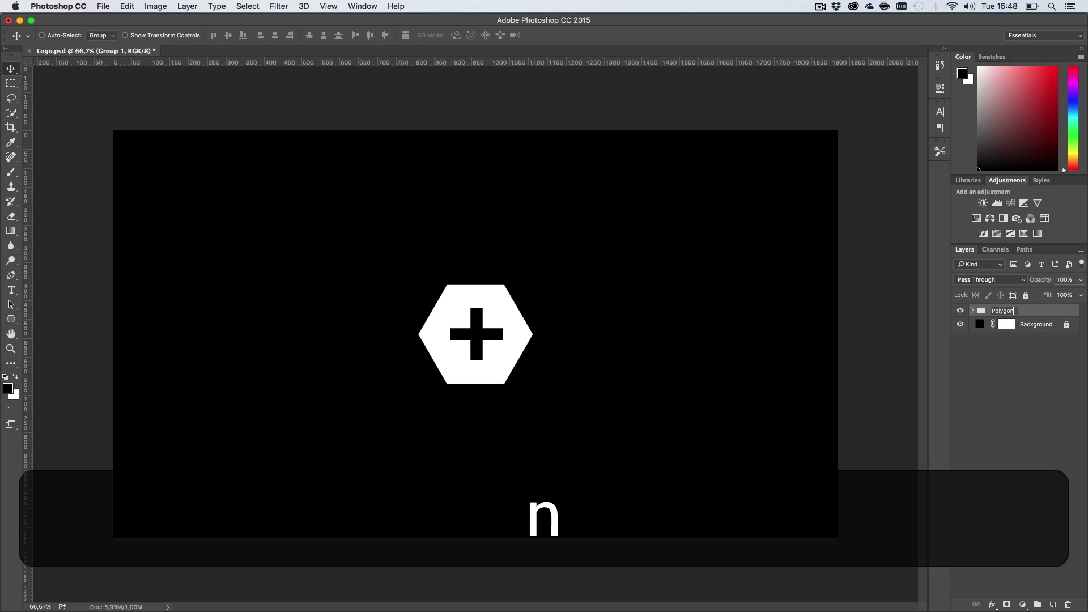
{"action": "key", "text": "Return"}
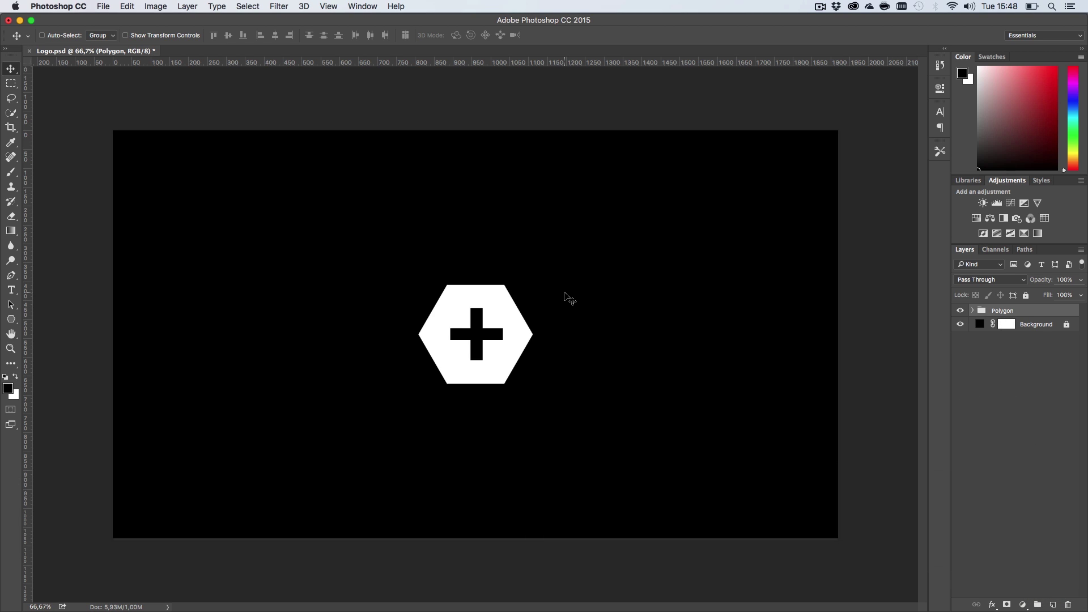
{"action": "key", "text": "super+s"}
{"action": "key", "text": "h"}
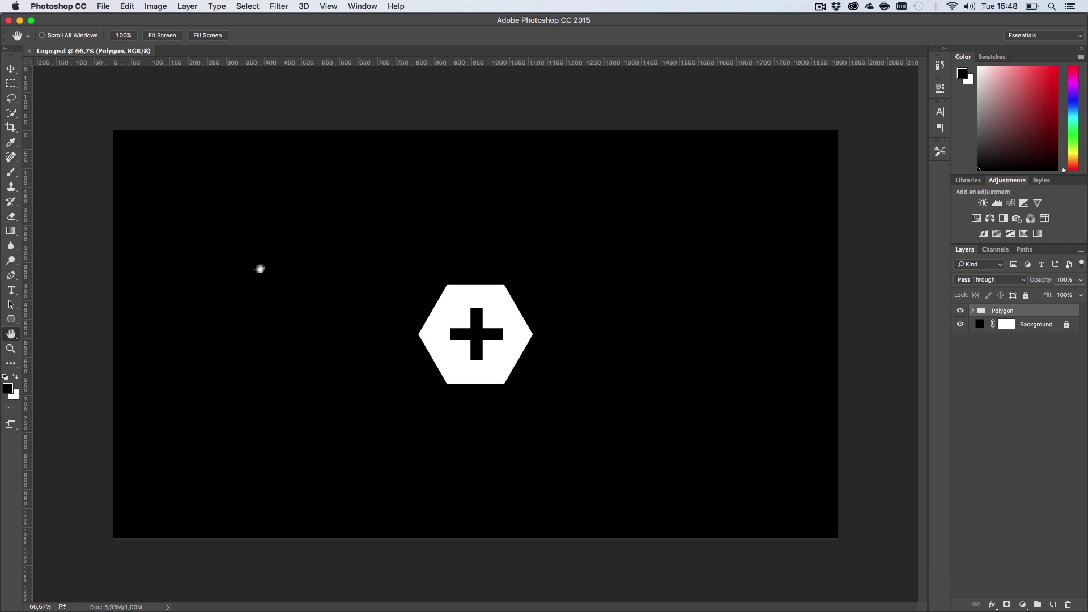
Draw a circle about 556 px in diameter around the hexagon's center with the Ellipse tool and fill it with white
{"action": "left_click", "coordinate": [12, 320]}
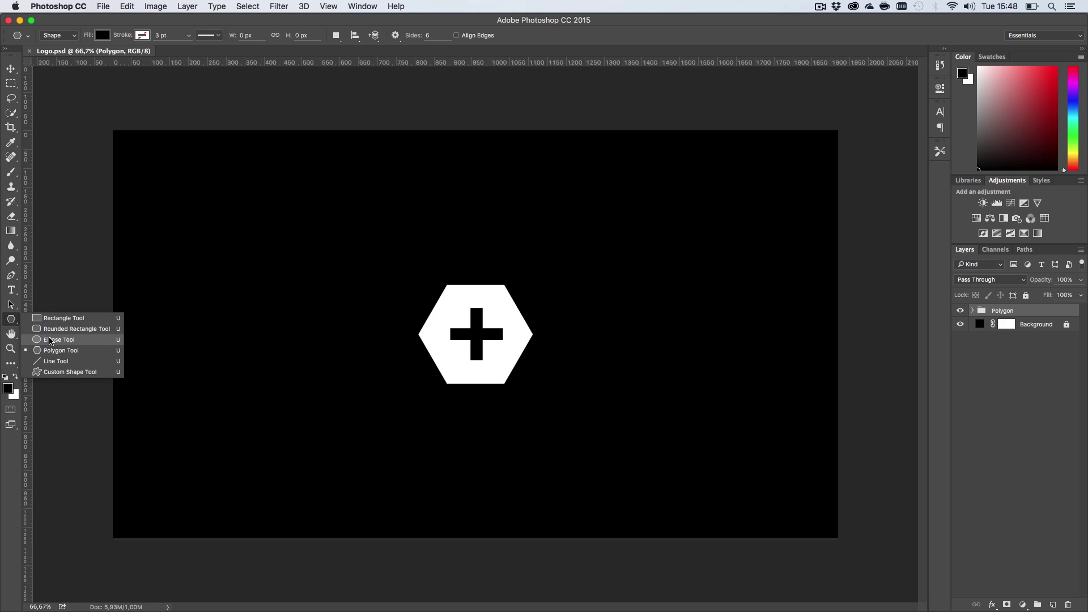
{"action": "left_click", "coordinate": [51, 340]}
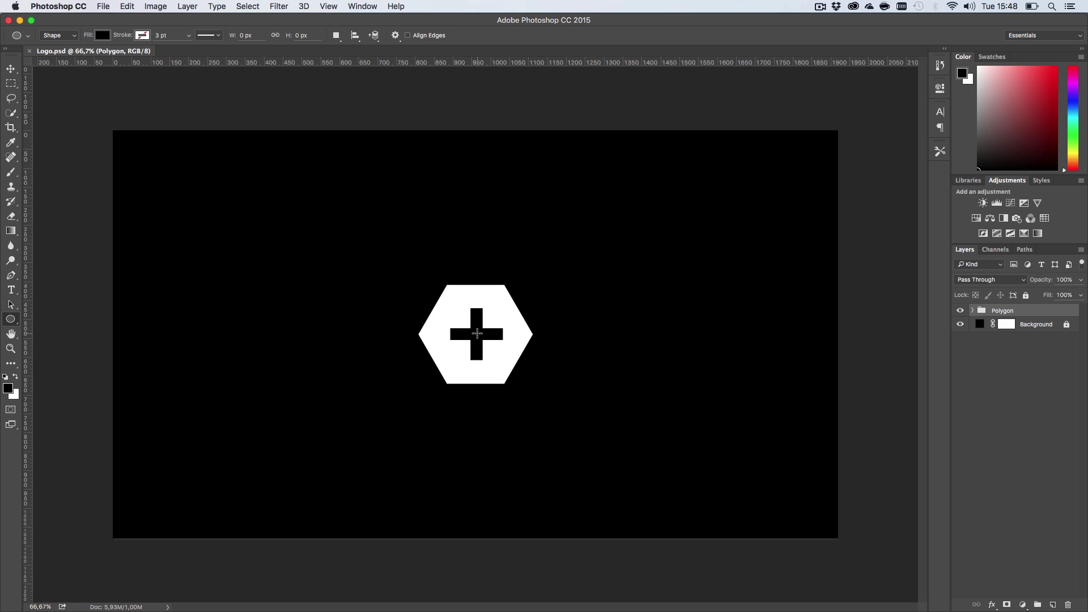
{"action": "left_click_drag", "start_coordinate": [477, 333], "coordinate": [623, 436]}
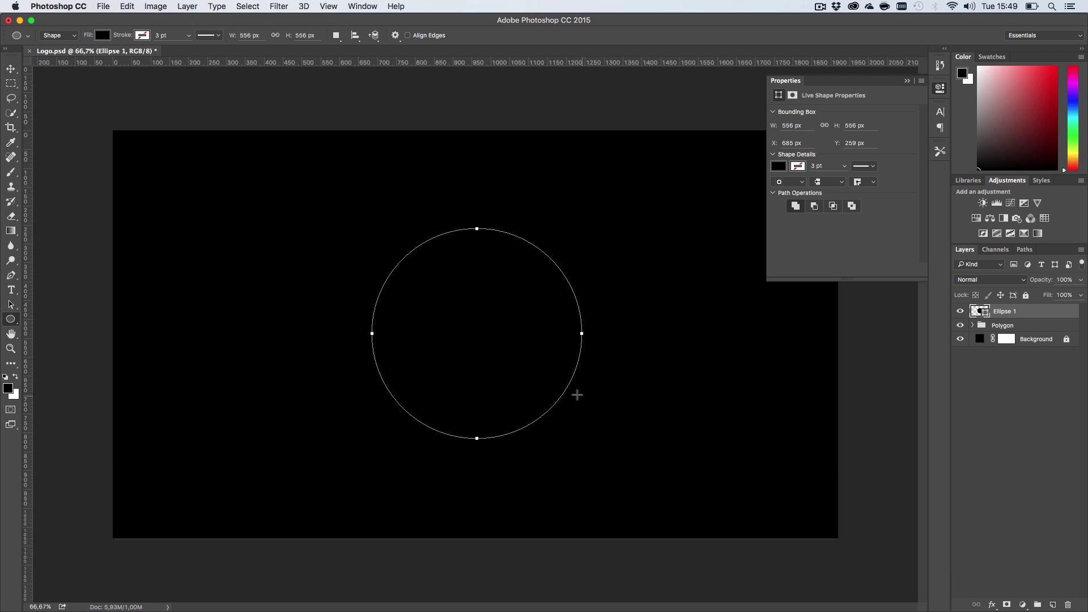
{"action": "double_click", "coordinate": [980, 311]}
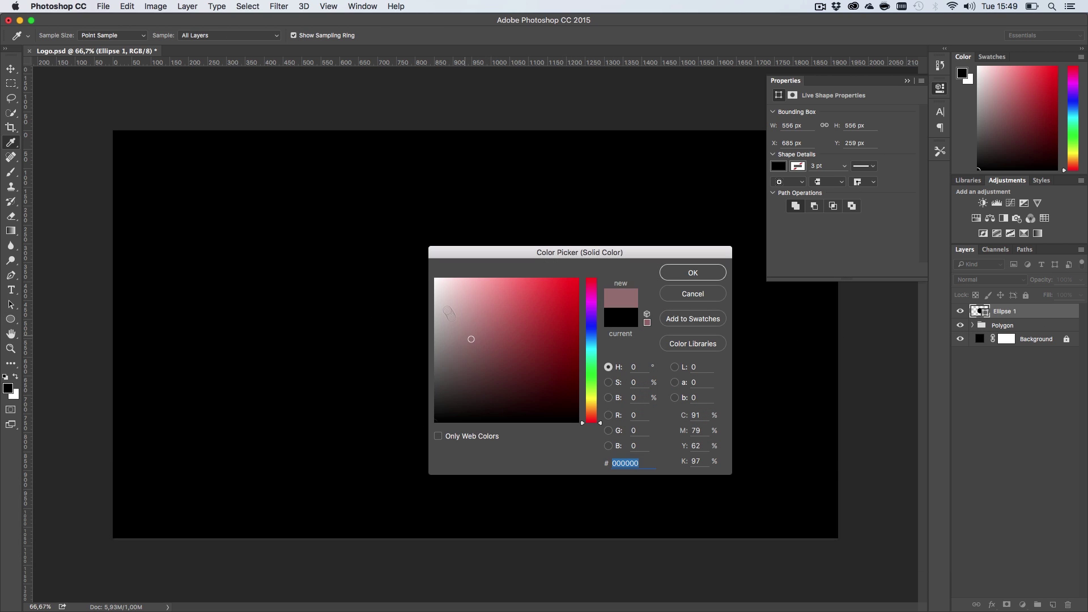
{"action": "left_click_drag", "start_coordinate": [470, 335], "coordinate": [438, 280]}
{"action": "left_click", "coordinate": [694, 274]}
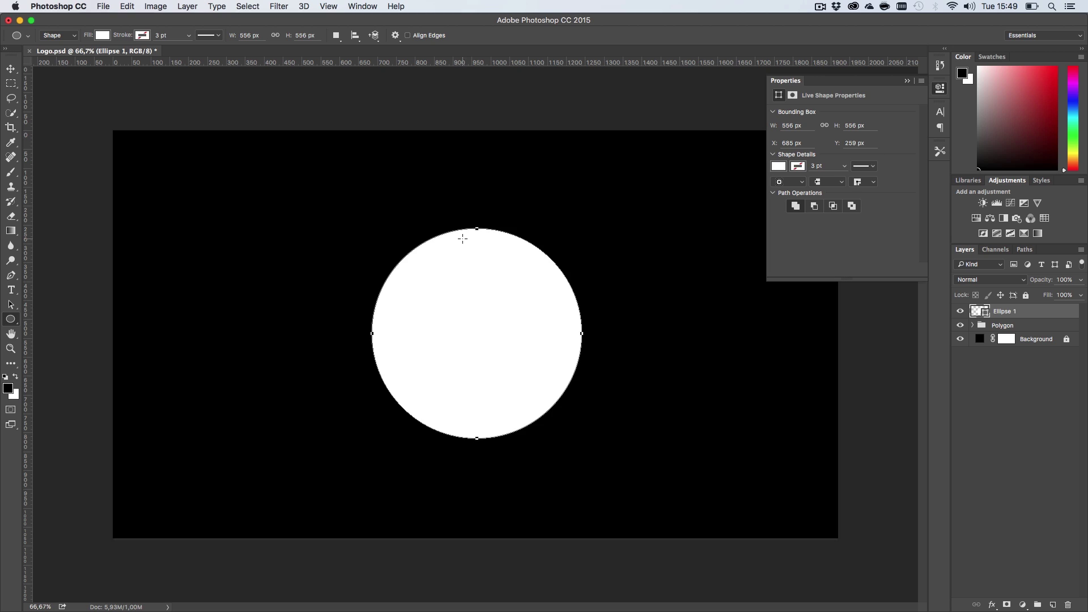
Add the text ARMAGAN along the outer edge of the circle and set its color to white
{"action": "key", "text": "t"}
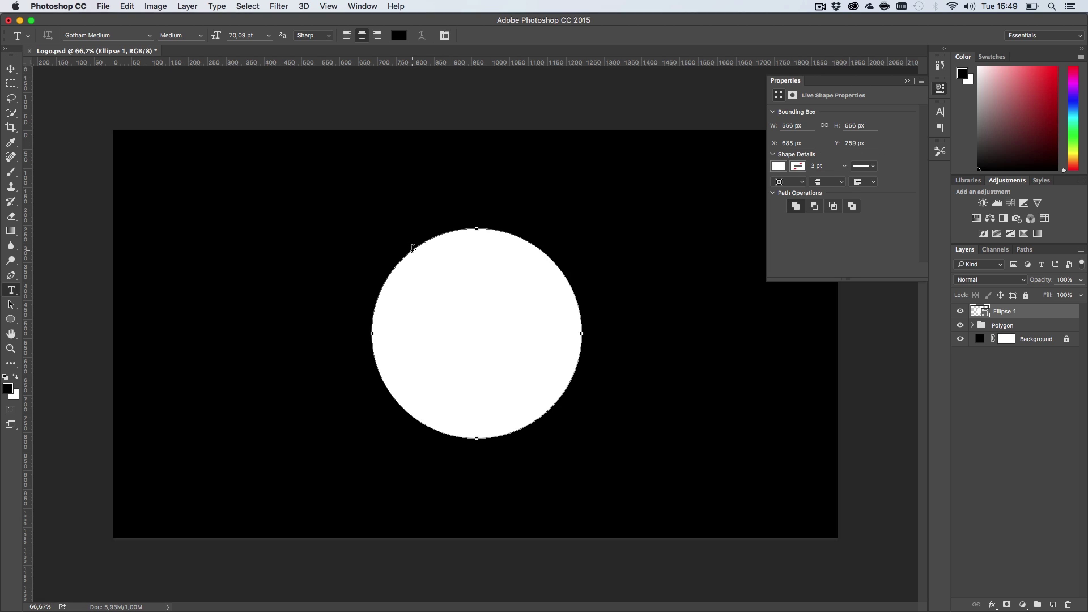
{"action": "left_click", "coordinate": [412, 248]}
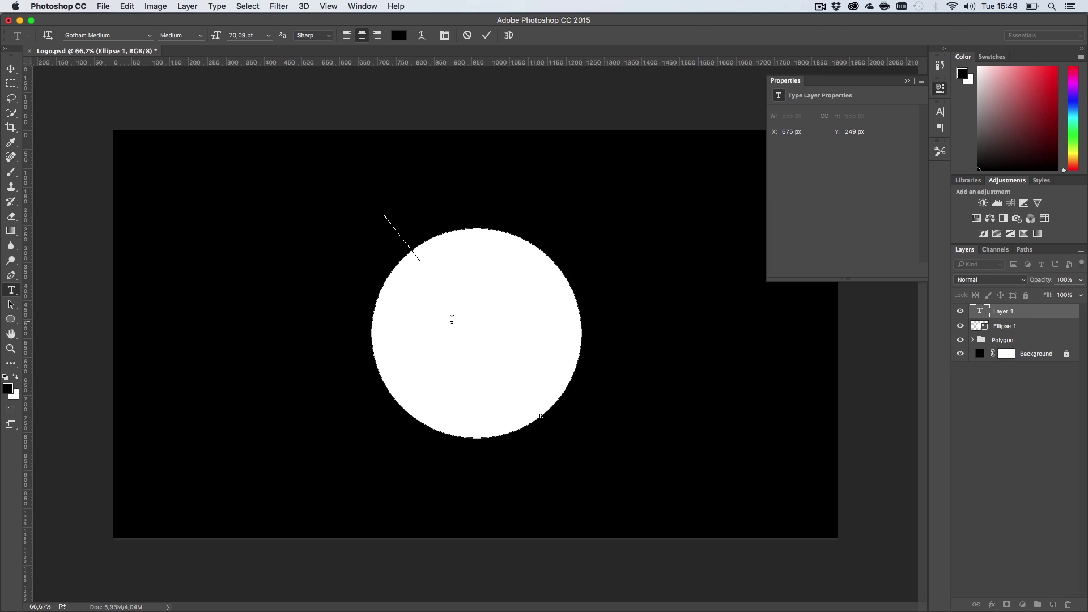
{"action": "type", "text": "CORPORATION"}
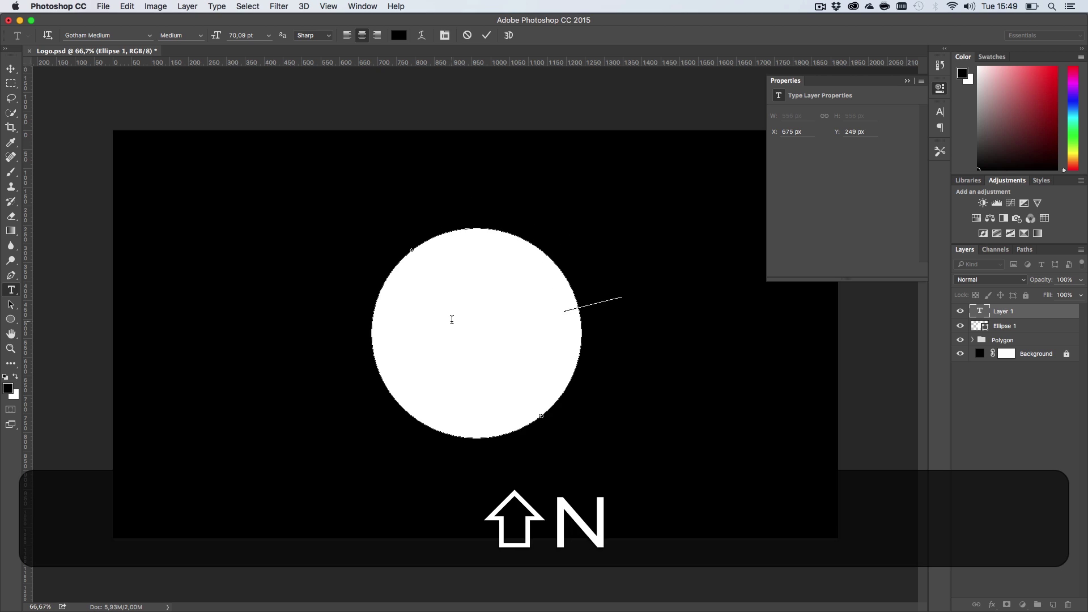
{"action": "key", "text": "shift+super+a"}
{"action": "left_click", "coordinate": [399, 35]}
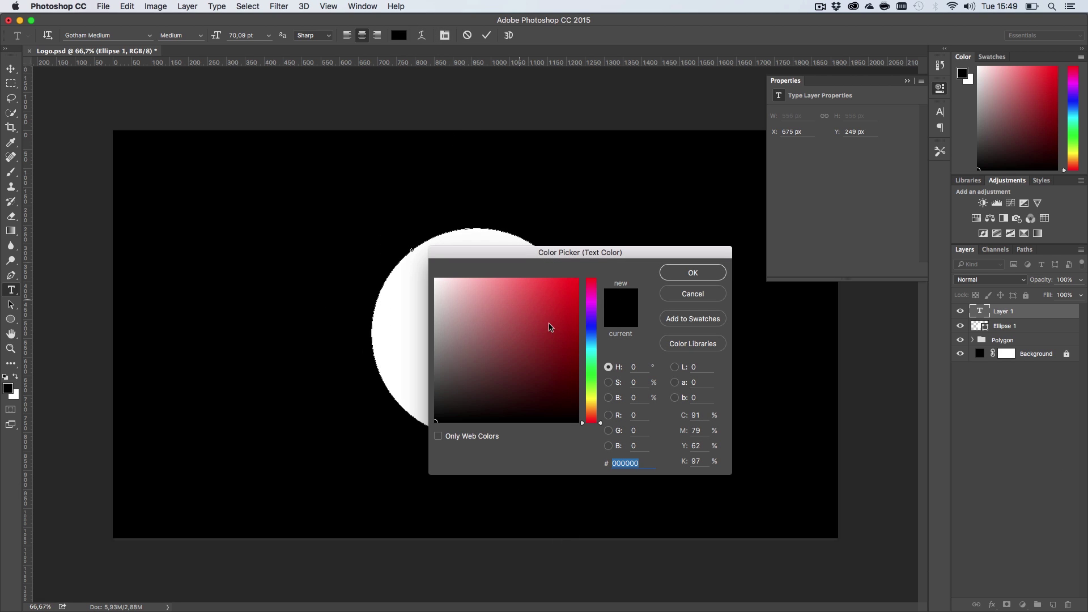
{"action": "left_click_drag", "start_coordinate": [550, 324], "coordinate": [428, 270]}
{"action": "left_click", "coordinate": [694, 273]}
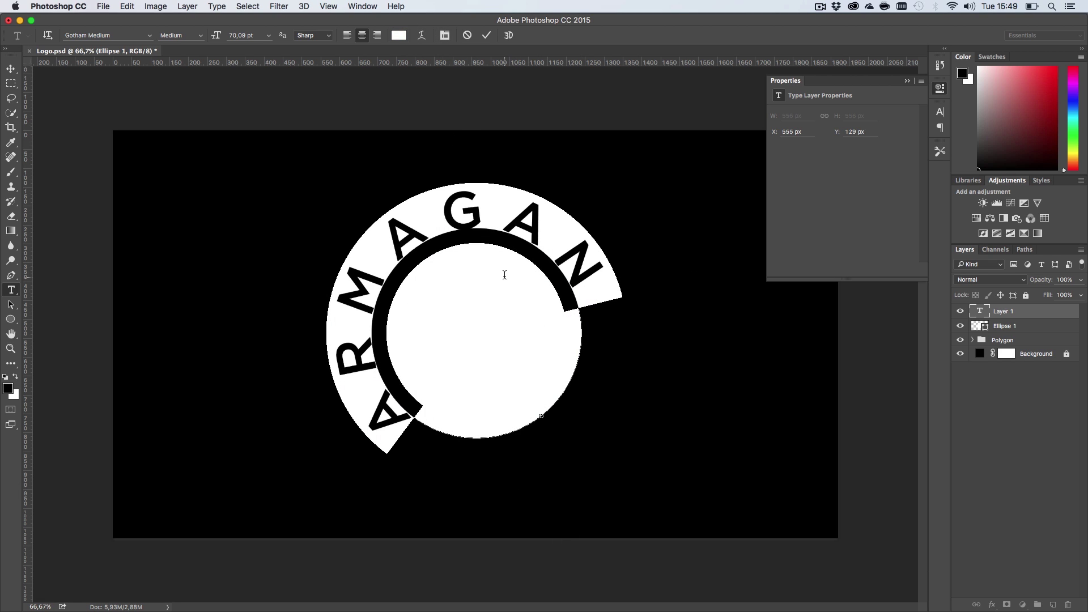
Slide the curved ARMAGAN text along the circle's path so it is centered over the circle's top
{"action": "left_click", "coordinate": [475, 233]}
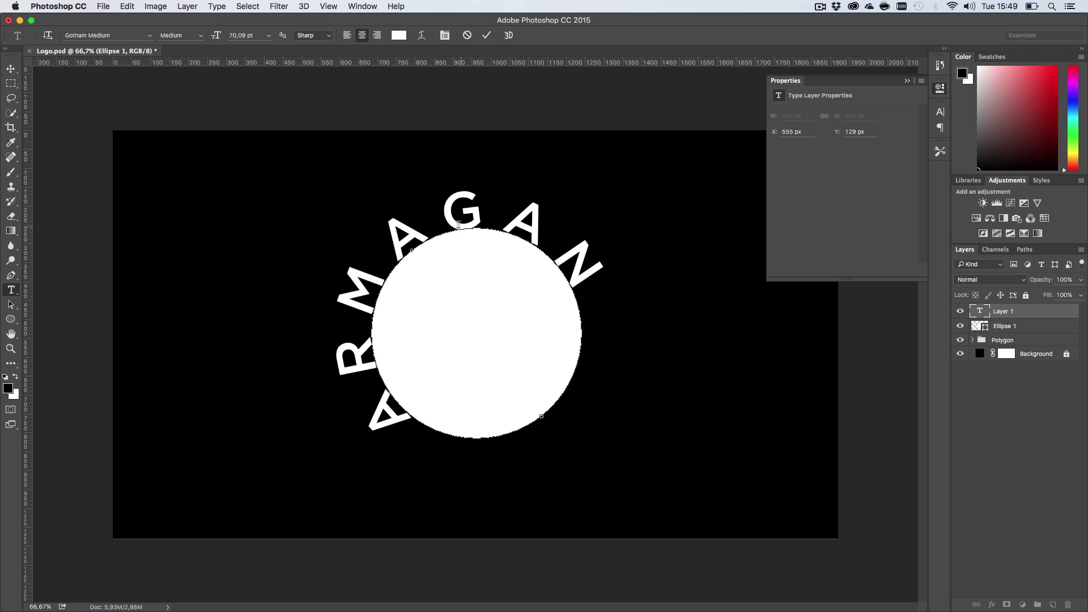
{"action": "left_click", "coordinate": [11, 66]}
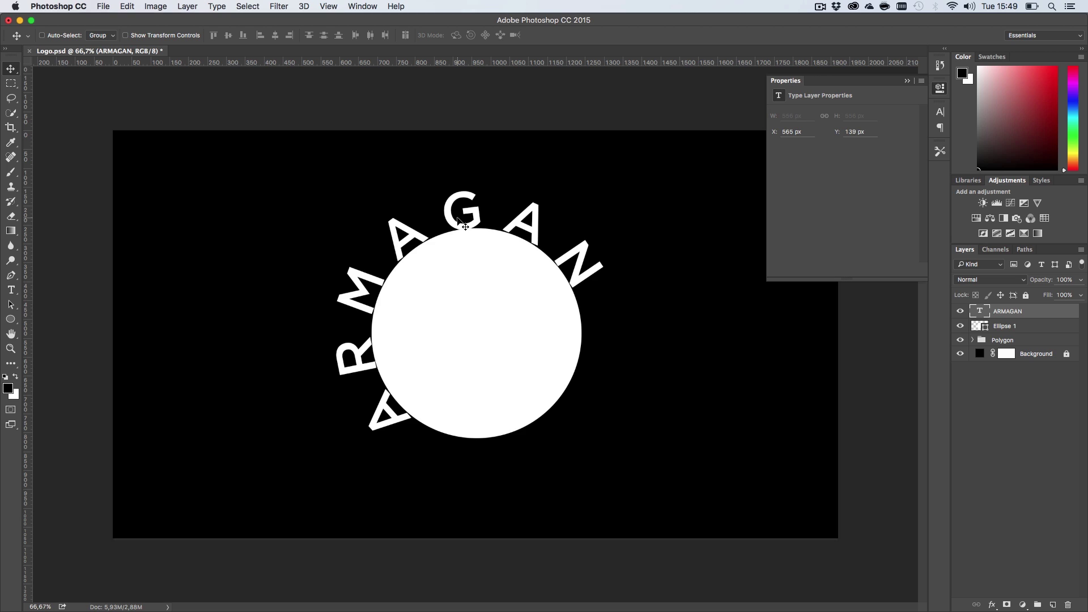
{"action": "key", "text": "a"}
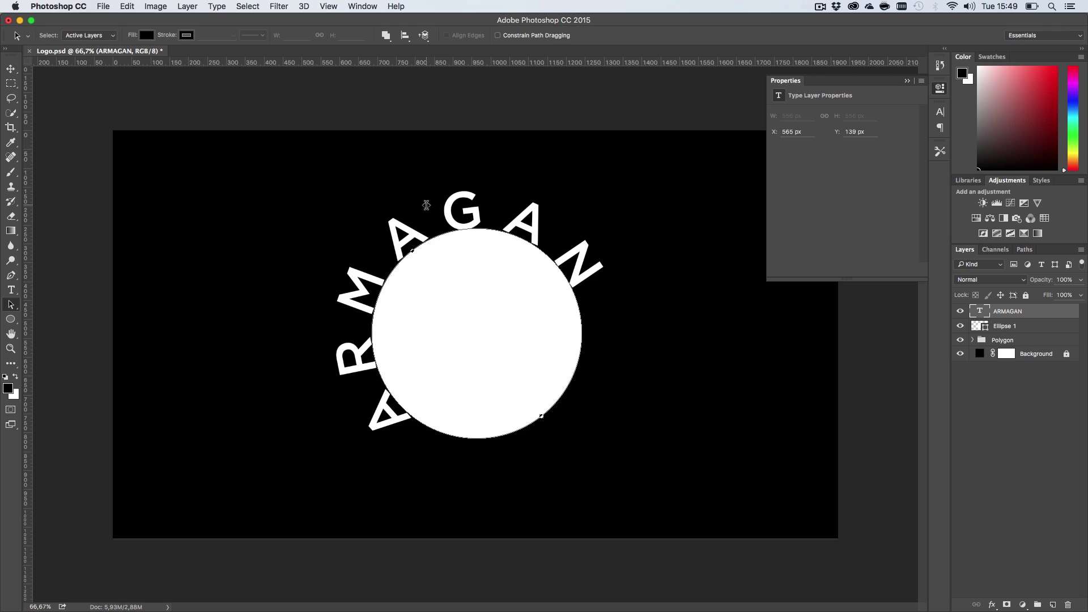
{"action": "left_click_drag", "start_coordinate": [427, 205], "coordinate": [480, 207]}
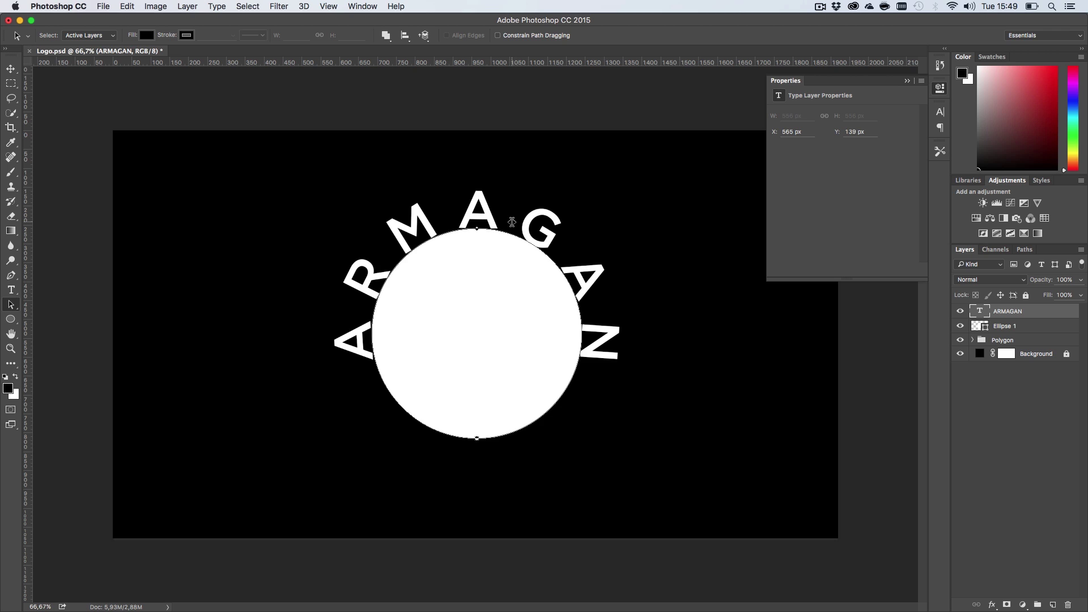
Reduce the curved ARMAGAN text's font size to 21,09 pt and display its character settings
{"action": "key", "text": "t"}
{"action": "left_click", "coordinate": [486, 213]}
{"action": "key", "text": "super+a"}
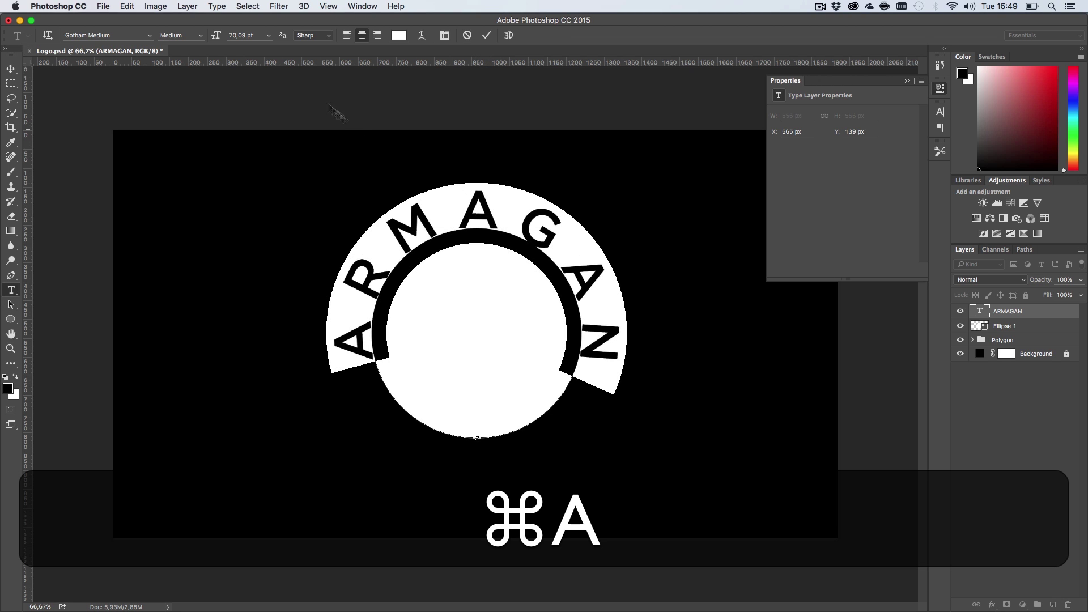
{"action": "left_click_drag", "start_coordinate": [214, 42], "coordinate": [185, 45]}
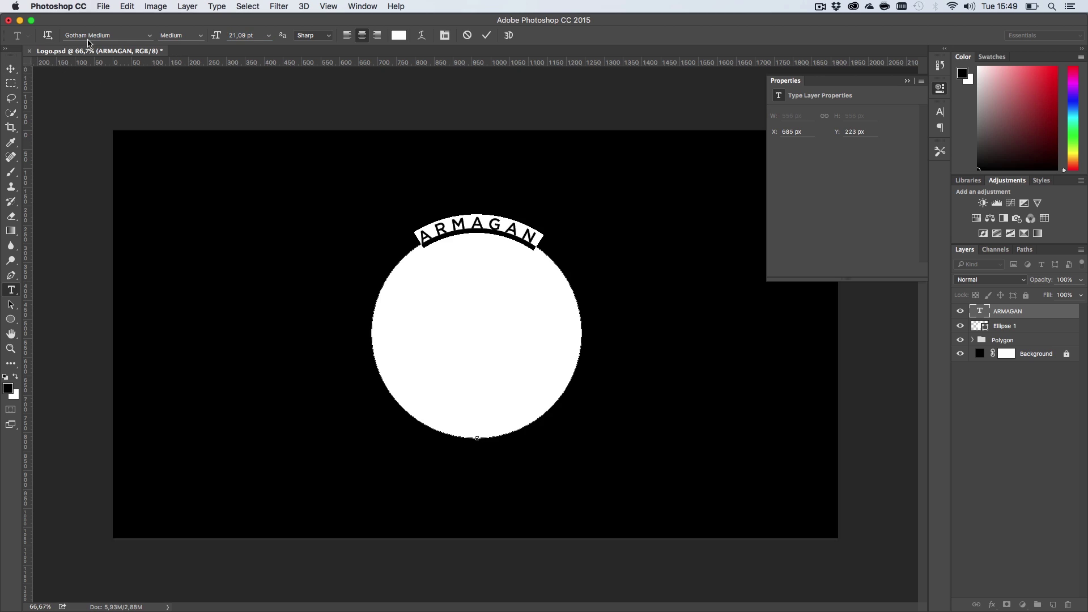
{"action": "left_click", "coordinate": [445, 35]}
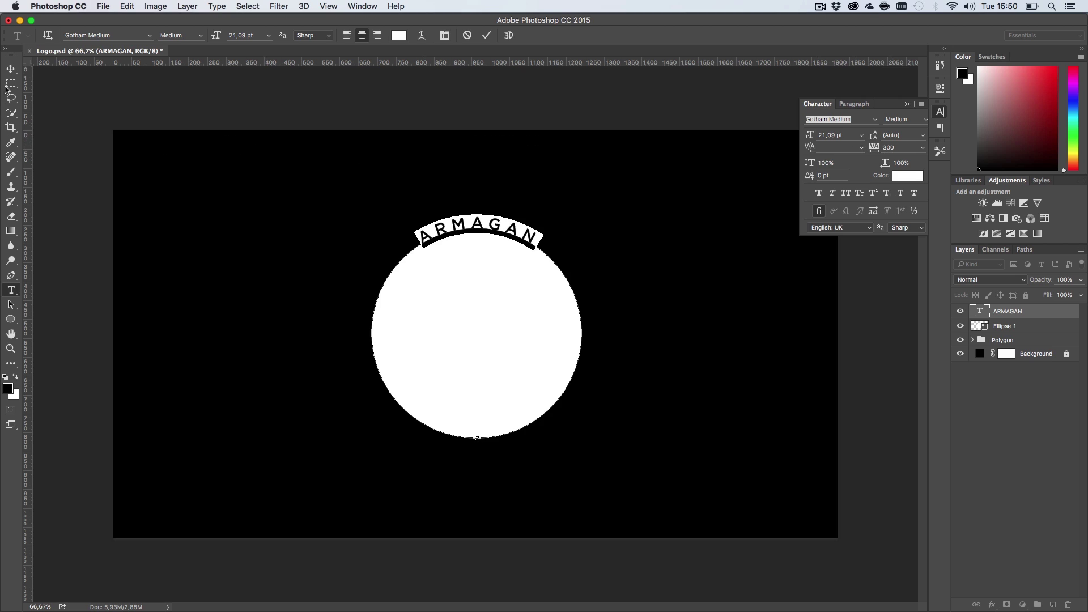
{"action": "left_click", "coordinate": [11, 69]}
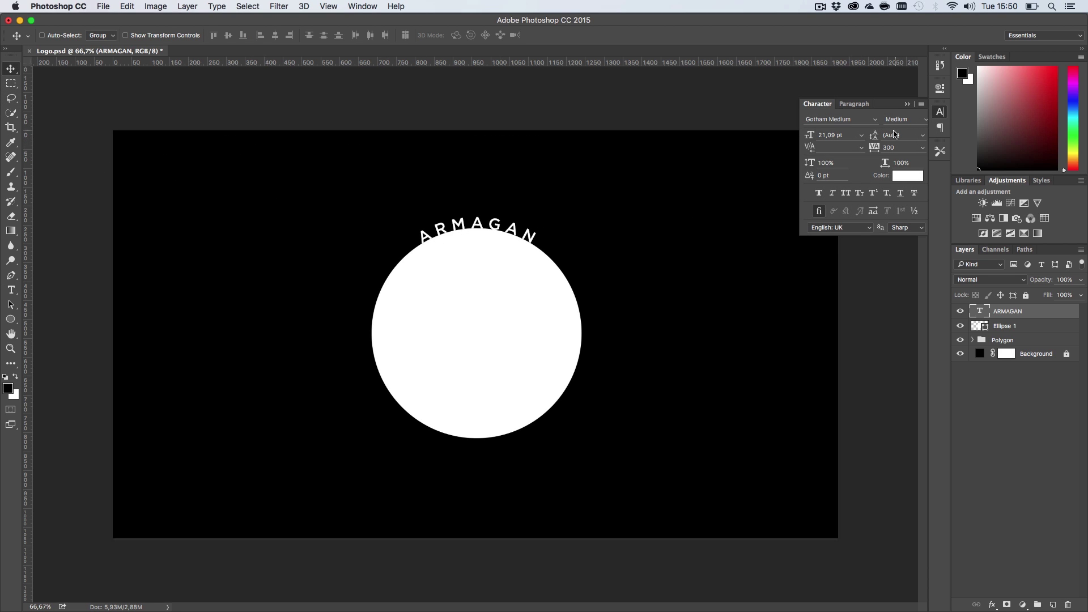
Collapse the character settings and display them again
{"action": "left_click", "coordinate": [908, 104]}
{"action": "left_click", "coordinate": [362, 7]}
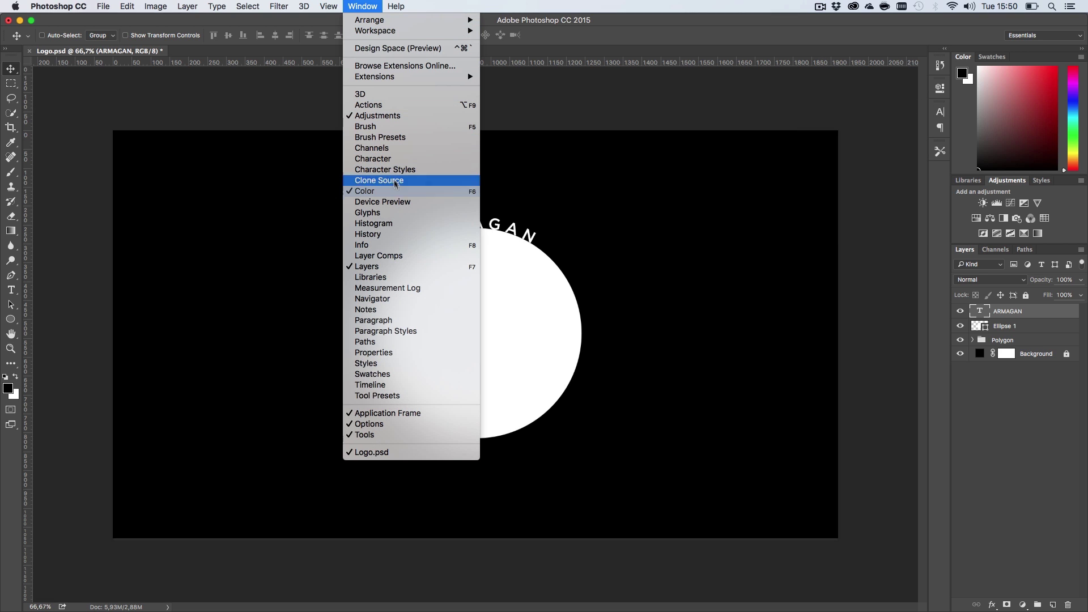
{"action": "left_click", "coordinate": [393, 161]}
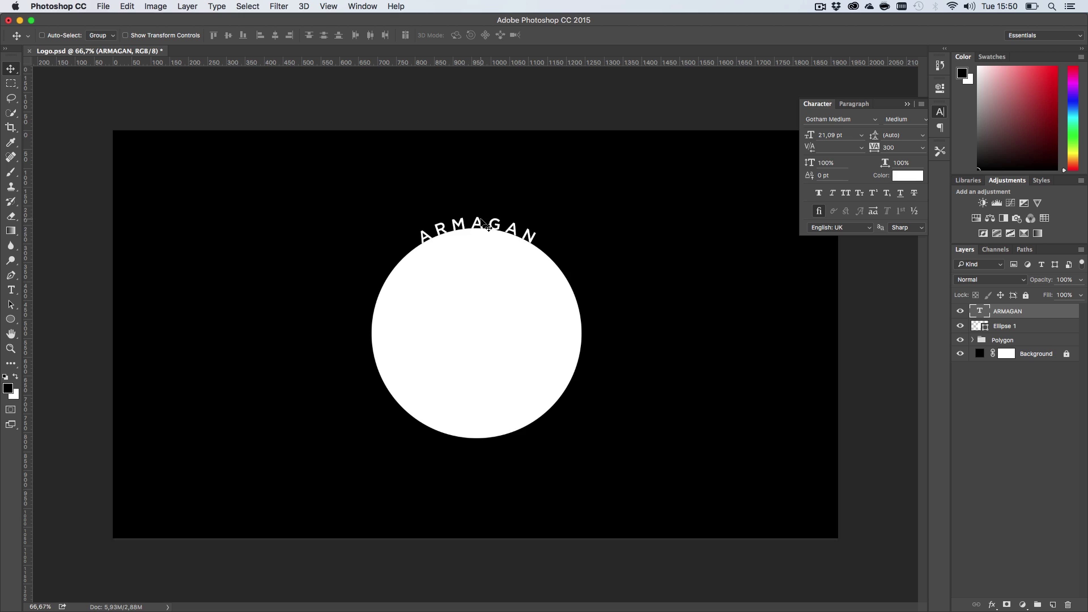
Hide and delete the Ellipse 1 circle layer, leaving the hexagon and the curved text
{"action": "left_click", "coordinate": [959, 327]}
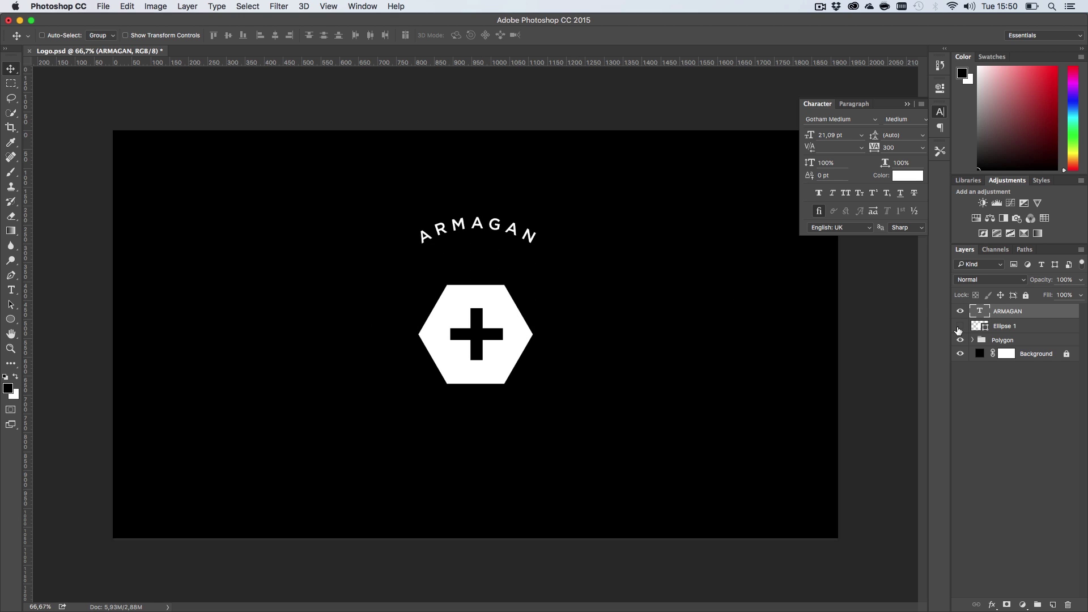
{"action": "left_click", "coordinate": [1024, 329]}
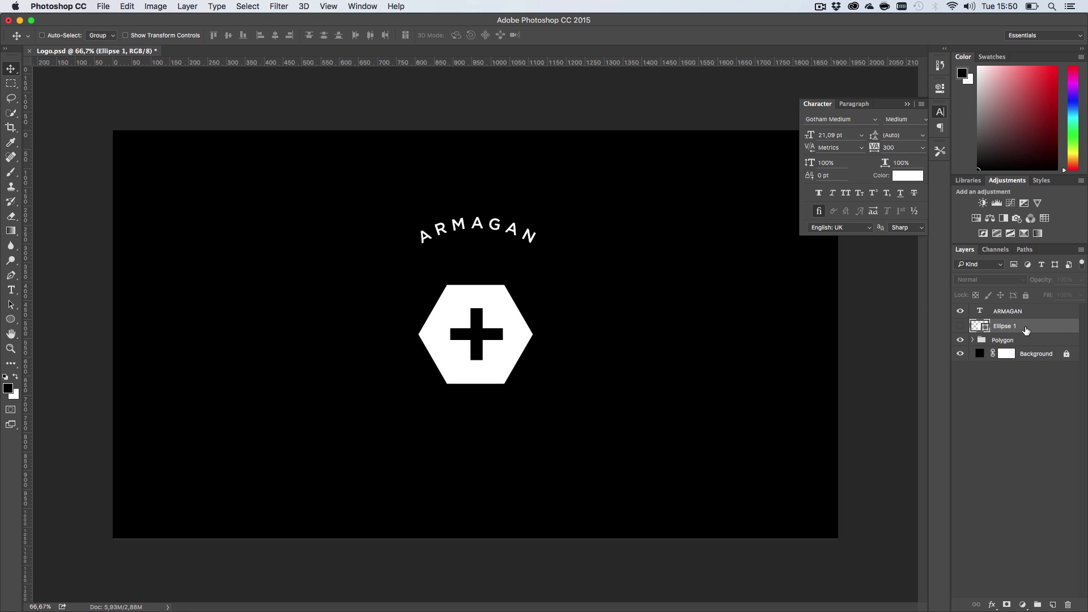
{"action": "key", "text": "BackSpace"}
Duplicate the curved ARMAGAN text straight down so the copy sits just below the hexagon
{"action": "left_click", "coordinate": [1039, 312]}
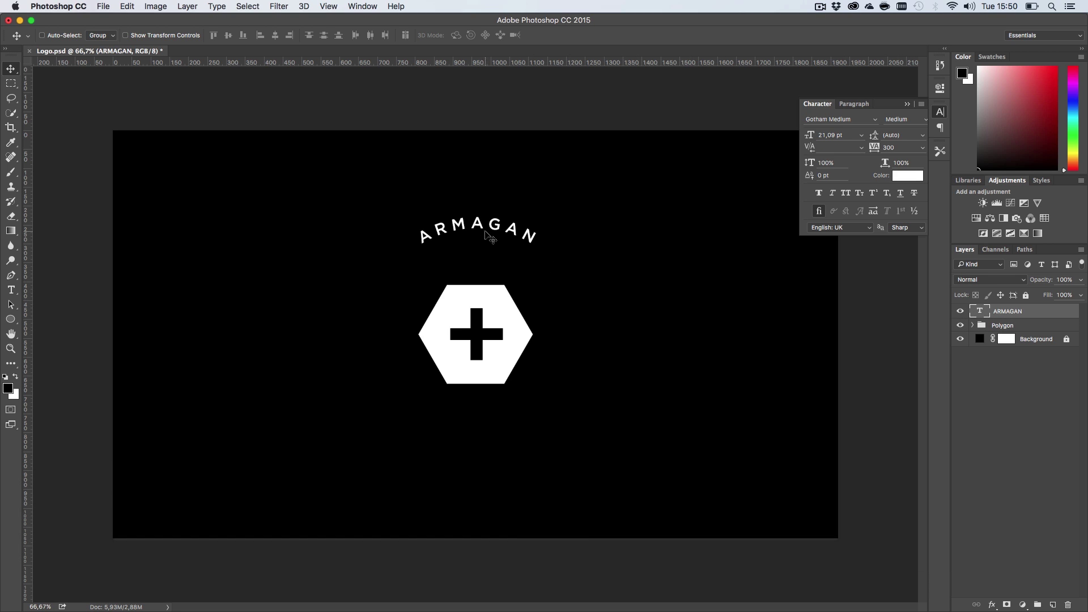
{"action": "key", "text": "alt"}
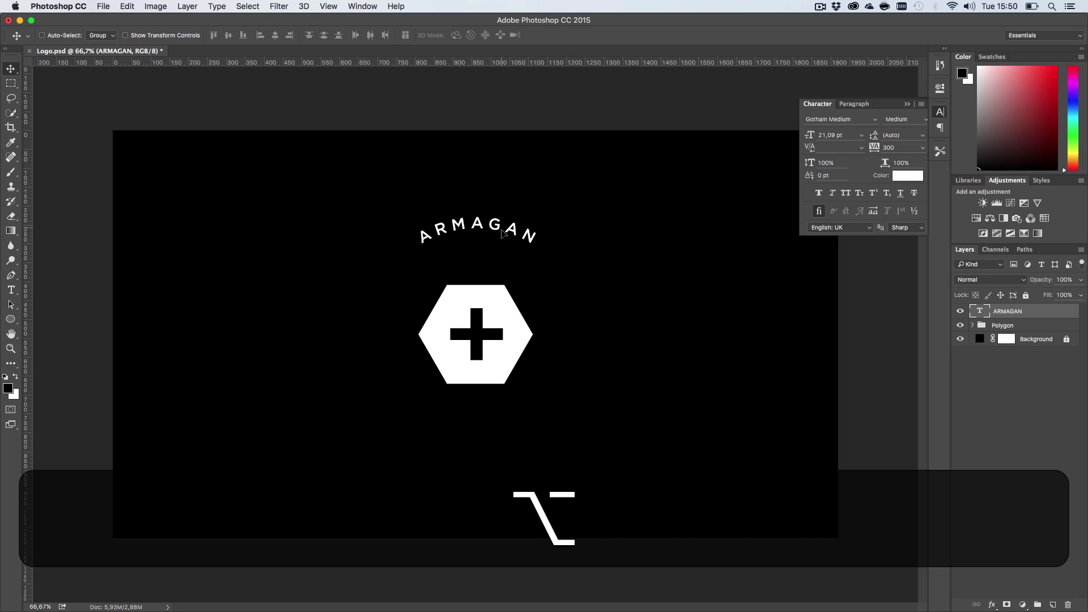
{"action": "key", "text": "shift"}
{"action": "left_click_drag", "start_coordinate": [502, 233], "coordinate": [499, 420]}
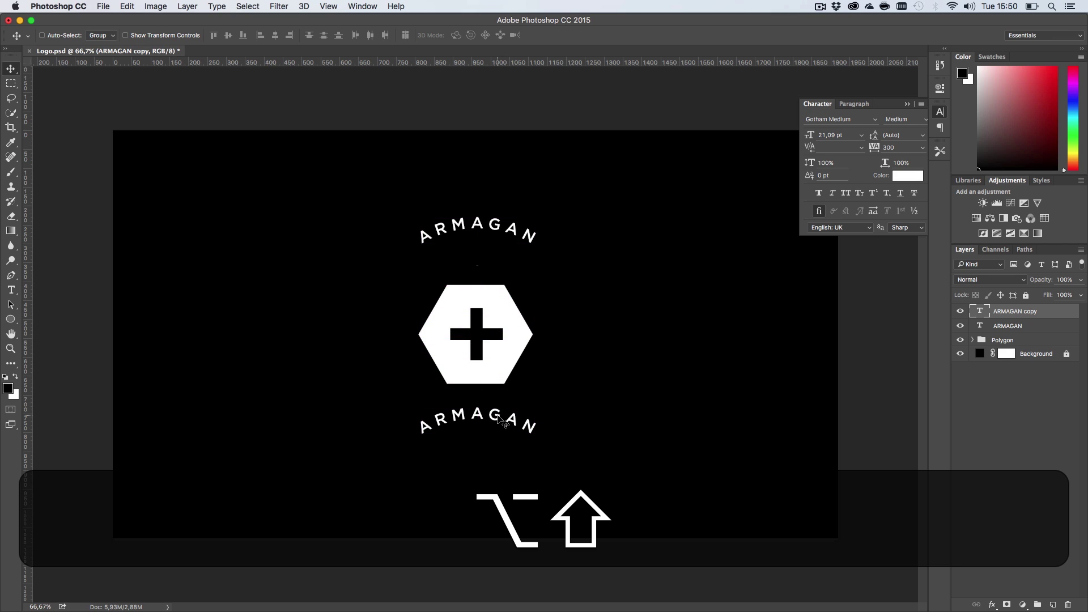
Replace the wording of the ARMAGAN copy below the hexagon with VIDEOS
{"action": "key", "text": "t"}
{"action": "left_click", "coordinate": [522, 447]}
{"action": "key", "text": "super+t"}
{"action": "key", "text": "super+a"}
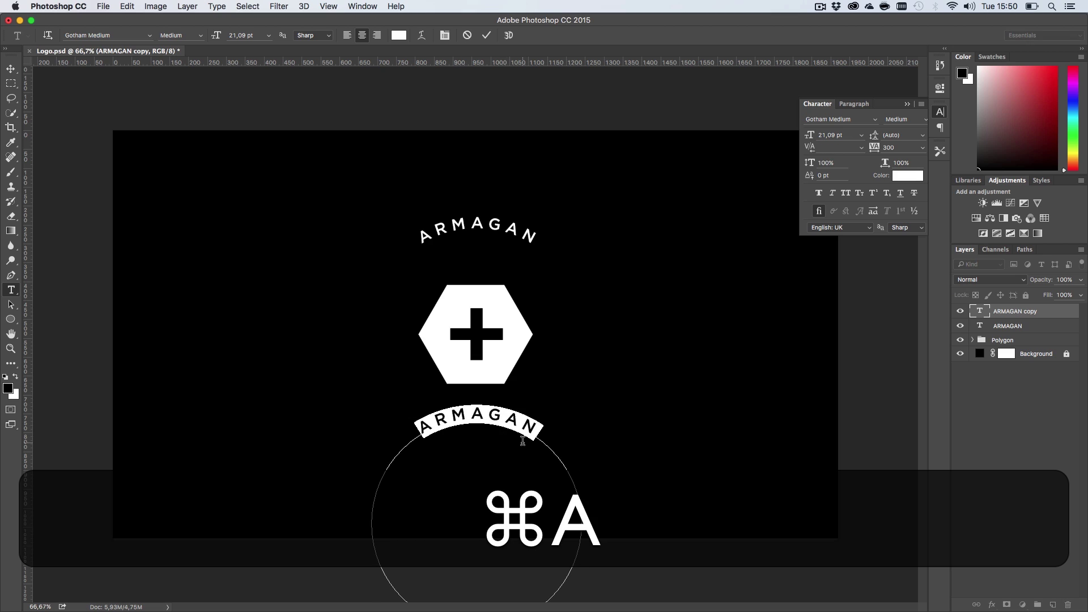
{"action": "key", "text": "shift+super+v"}
{"action": "type", "text": "IDEOS"}
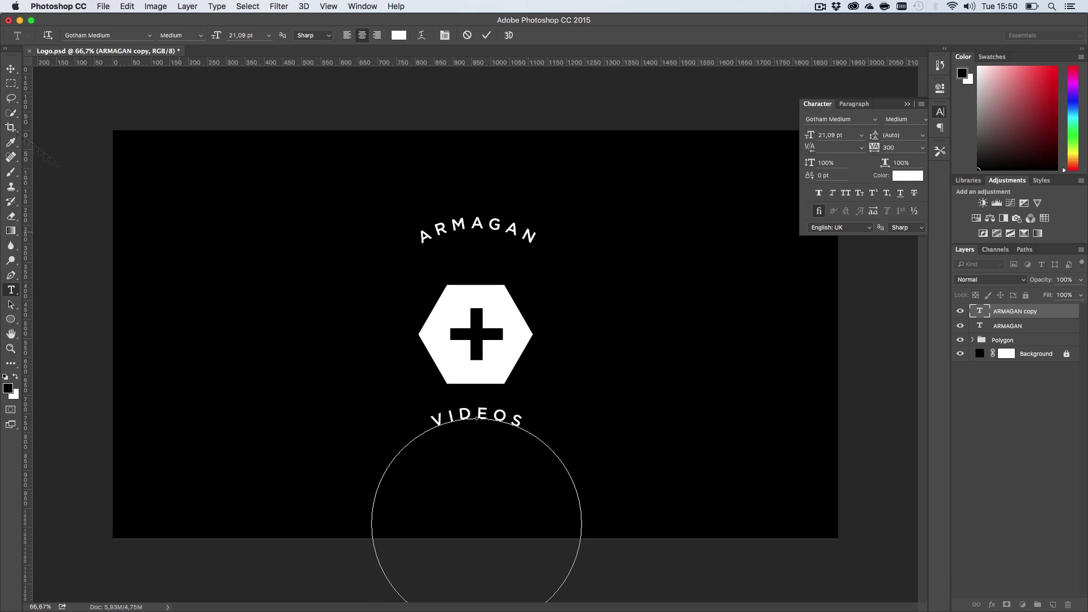
{"action": "key", "text": "super+Return"}
Flip the VIDEOS text vertically and move it straight up so it curves below the hexagon
{"action": "key", "text": "v"}
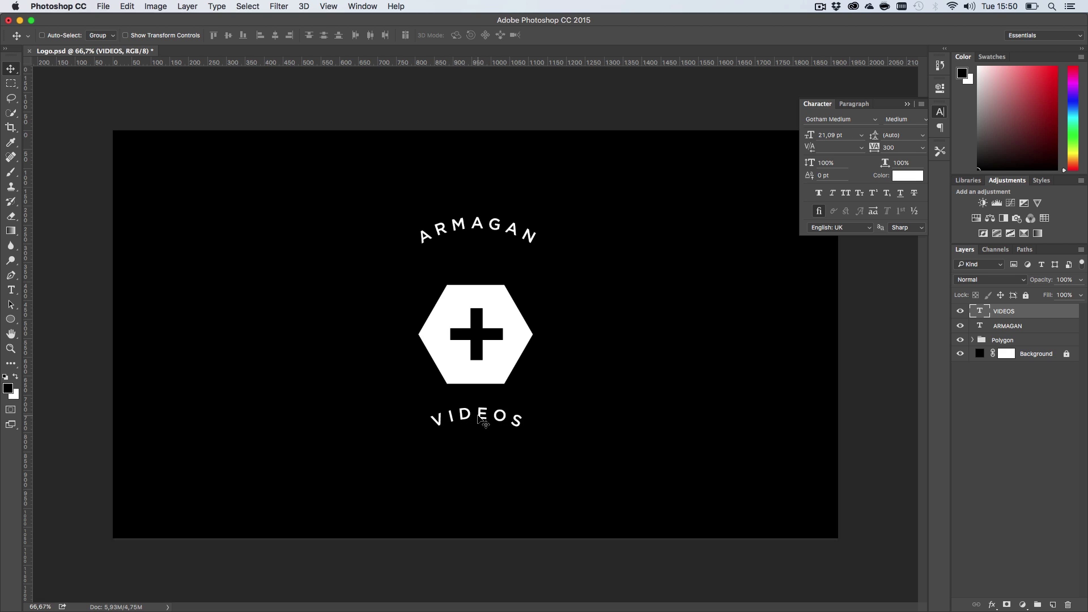
{"action": "key", "text": "super+t"}
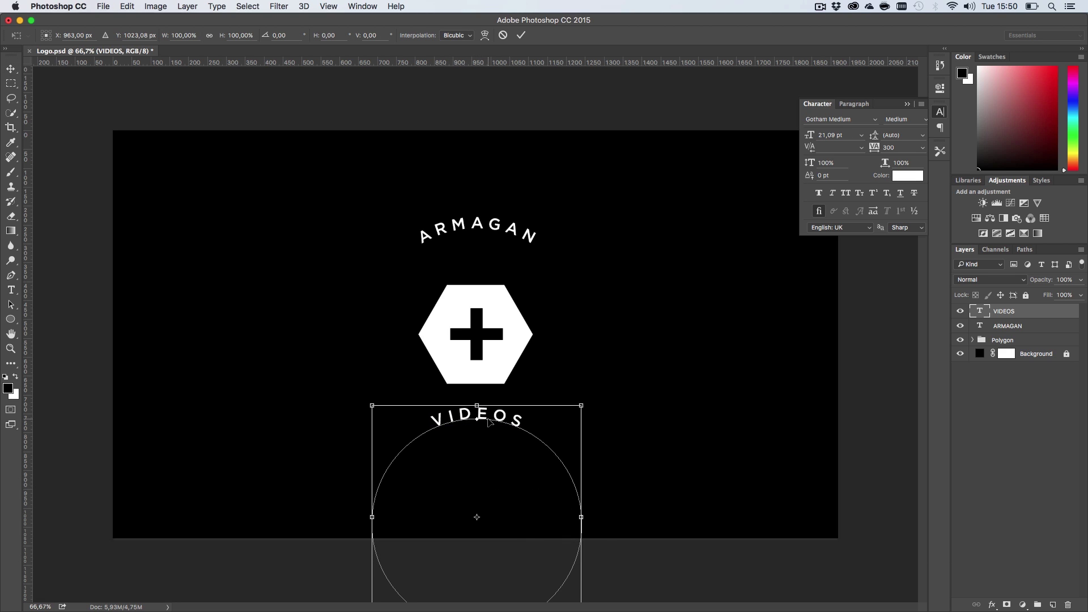
{"action": "right_click", "coordinate": [488, 420]}
{"action": "left_click", "coordinate": [525, 569]}
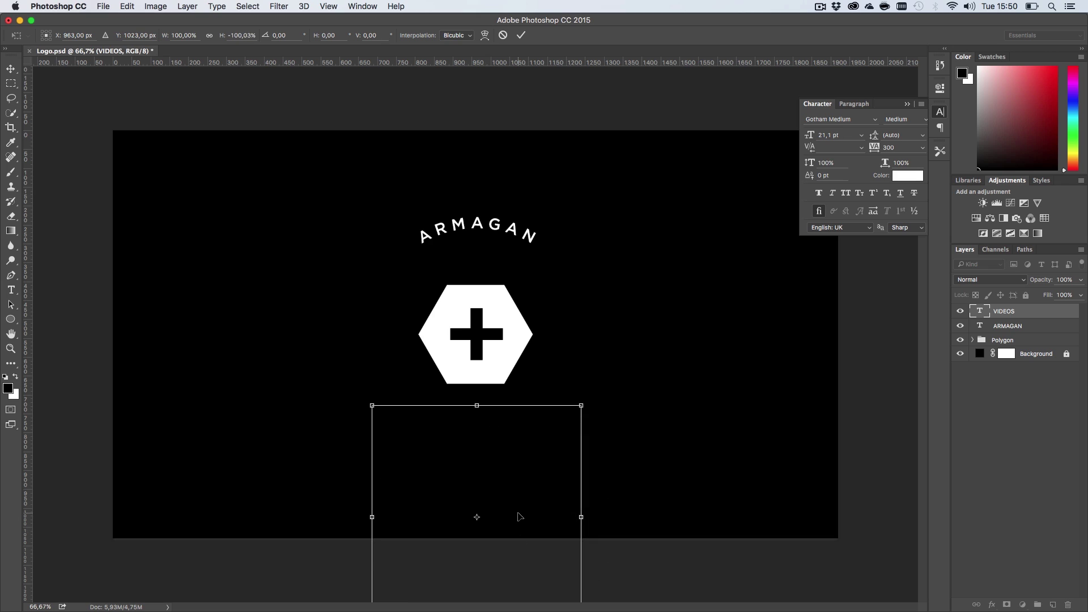
{"action": "key", "text": "Return"}
{"action": "key", "text": "shift+v"}
{"action": "left_click_drag", "start_coordinate": [520, 517], "coordinate": [530, 354]}
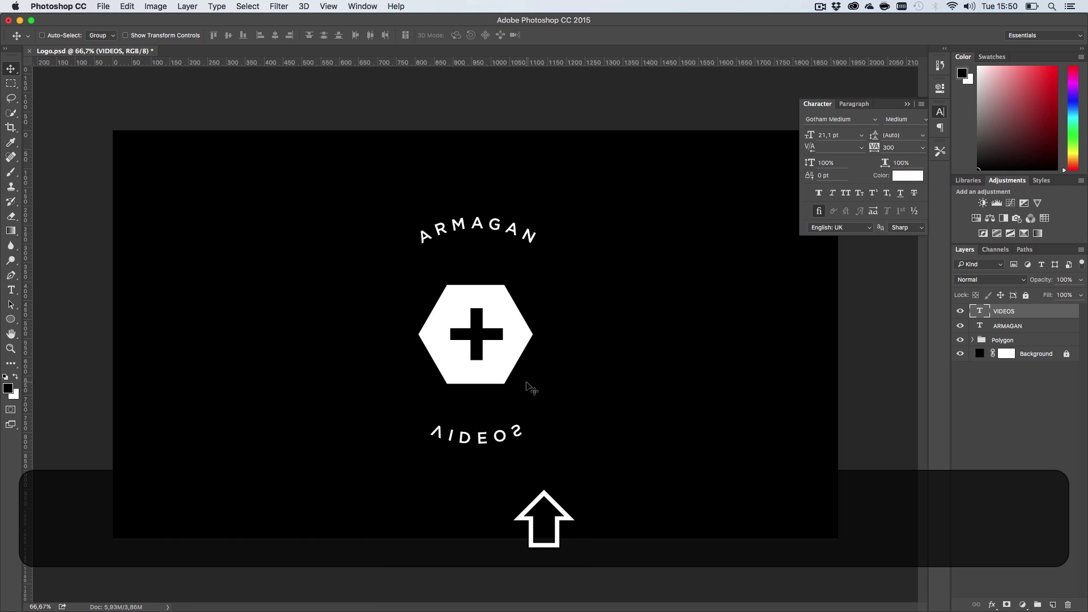
Move the VIDEOS text with its circular path beside the hexagon and slide it along the path to the circle's bottom
{"action": "key", "text": "a"}
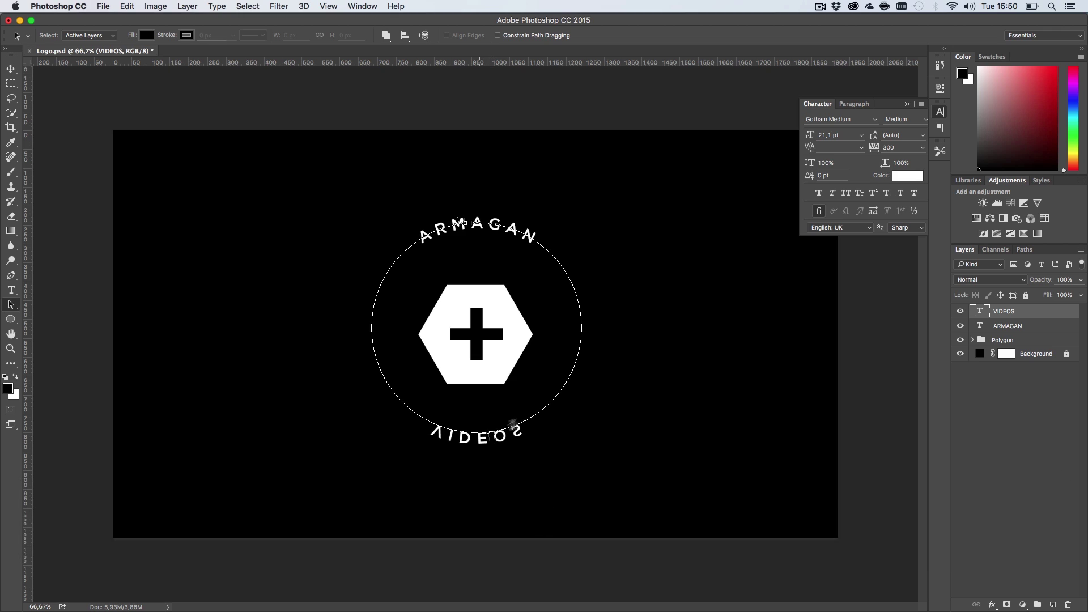
{"action": "left_click_drag", "start_coordinate": [512, 424], "coordinate": [649, 193]}
{"action": "key", "text": "v"}
{"action": "key", "text": "a"}
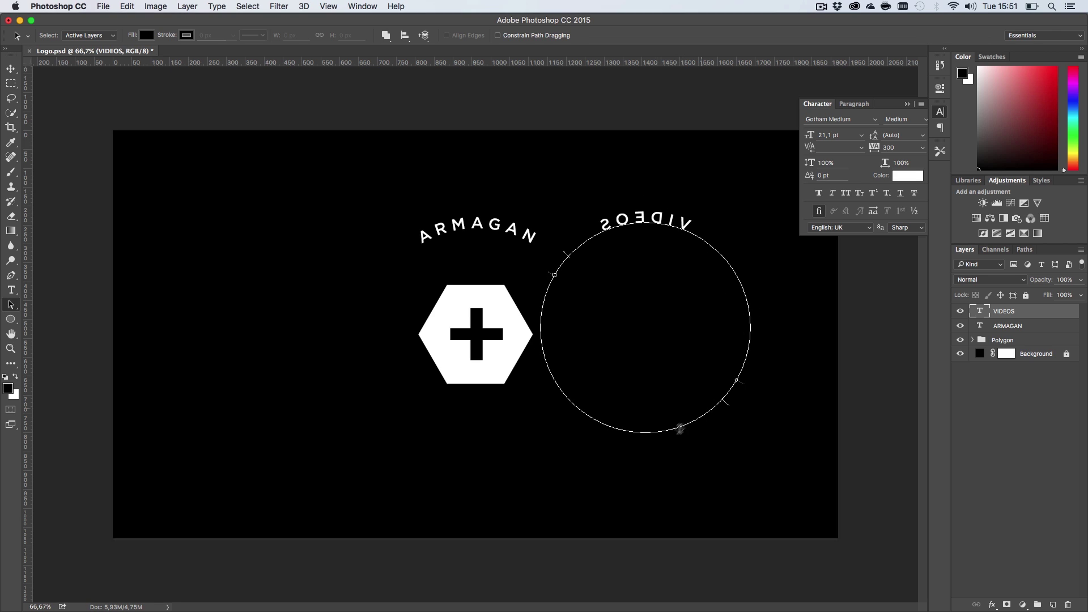
{"action": "left_click_drag", "start_coordinate": [651, 440], "coordinate": [647, 440]}
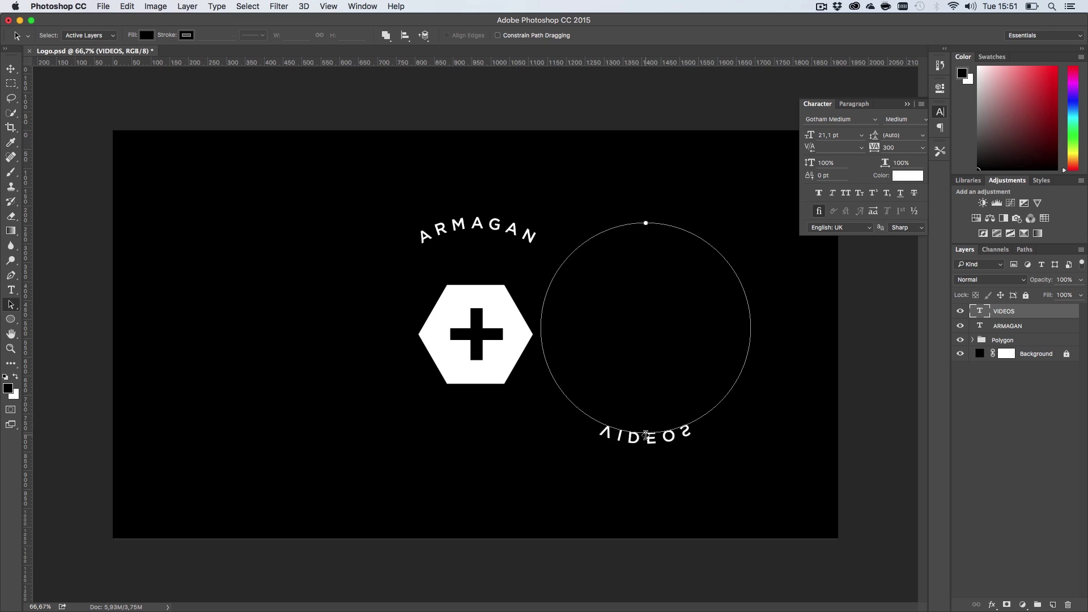
{"action": "left_click_drag", "start_coordinate": [646, 435], "coordinate": [644, 471]}
Flip the VIDEOS text's circular path vertically and slide the text to the outside of the circle's bottom
{"action": "key", "text": "super+t"}
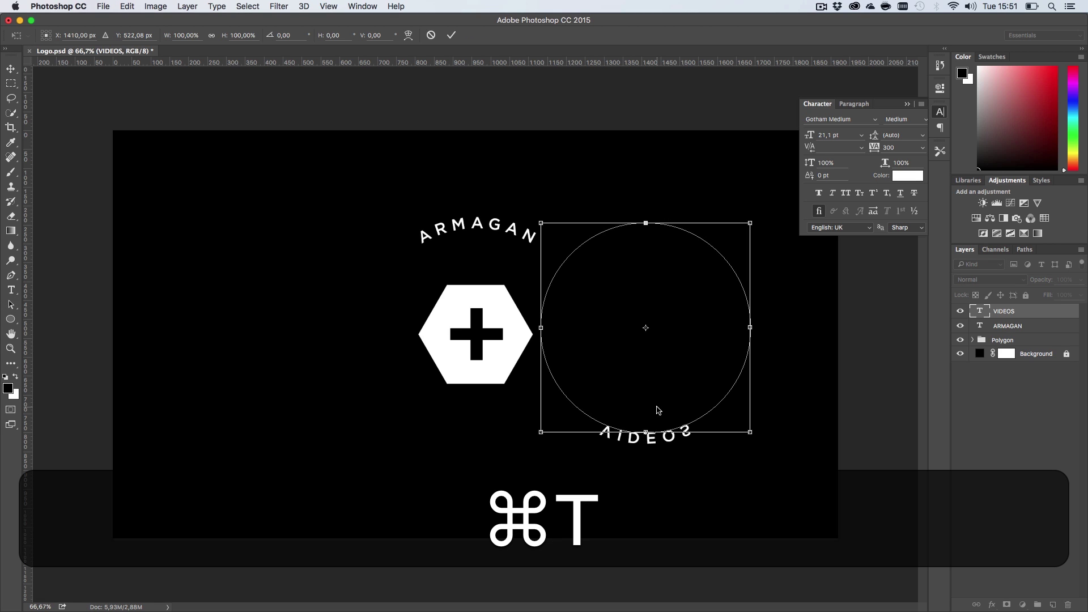
{"action": "right_click", "coordinate": [656, 408]}
{"action": "left_click", "coordinate": [701, 561]}
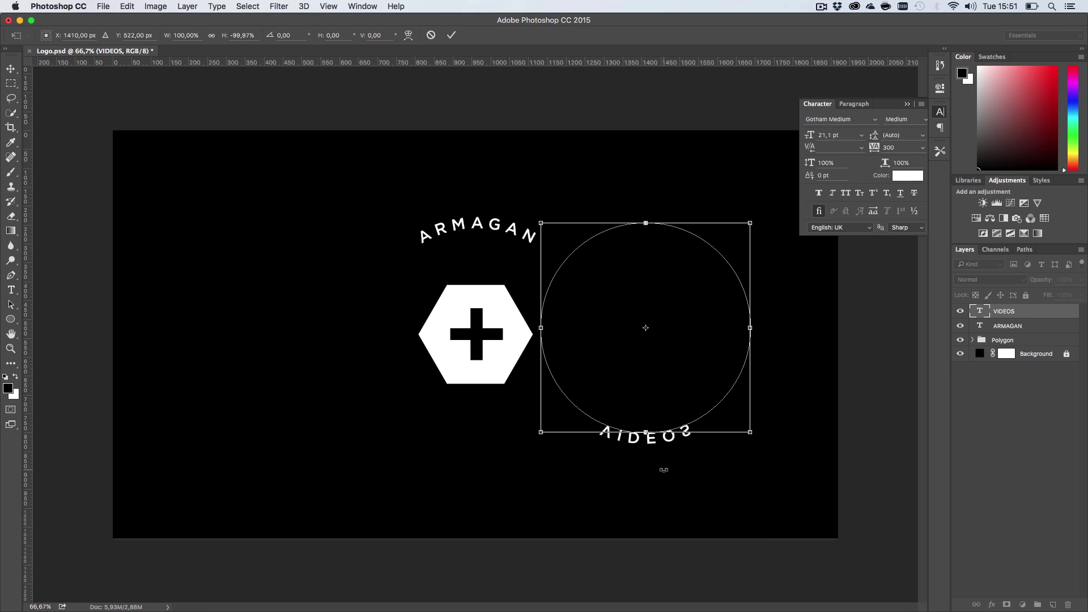
{"action": "key", "text": "Return"}
{"action": "key", "text": "a"}
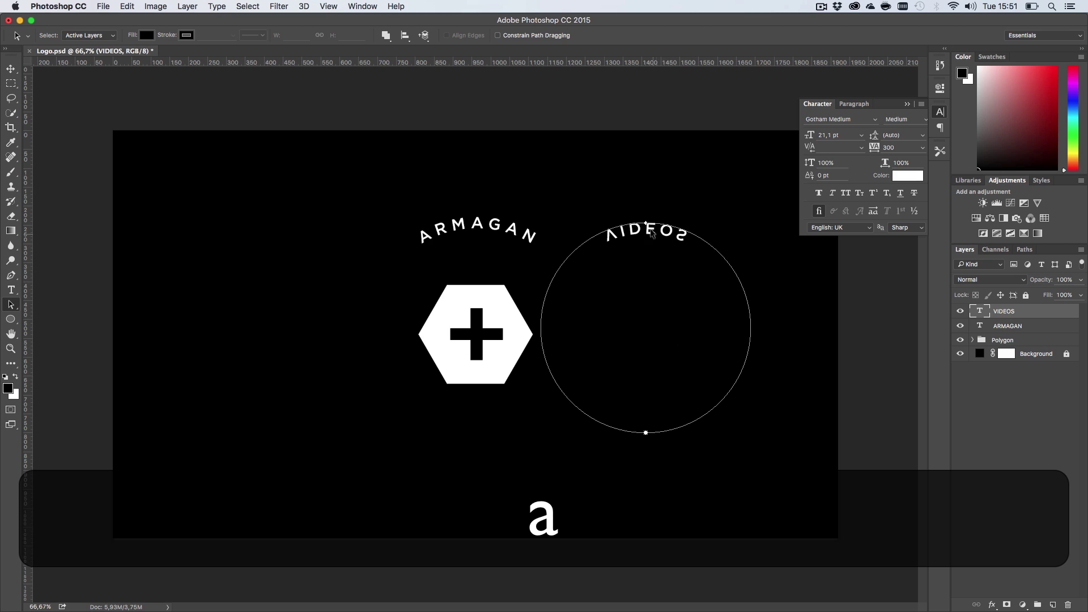
{"action": "left_click_drag", "start_coordinate": [647, 221], "coordinate": [644, 476]}
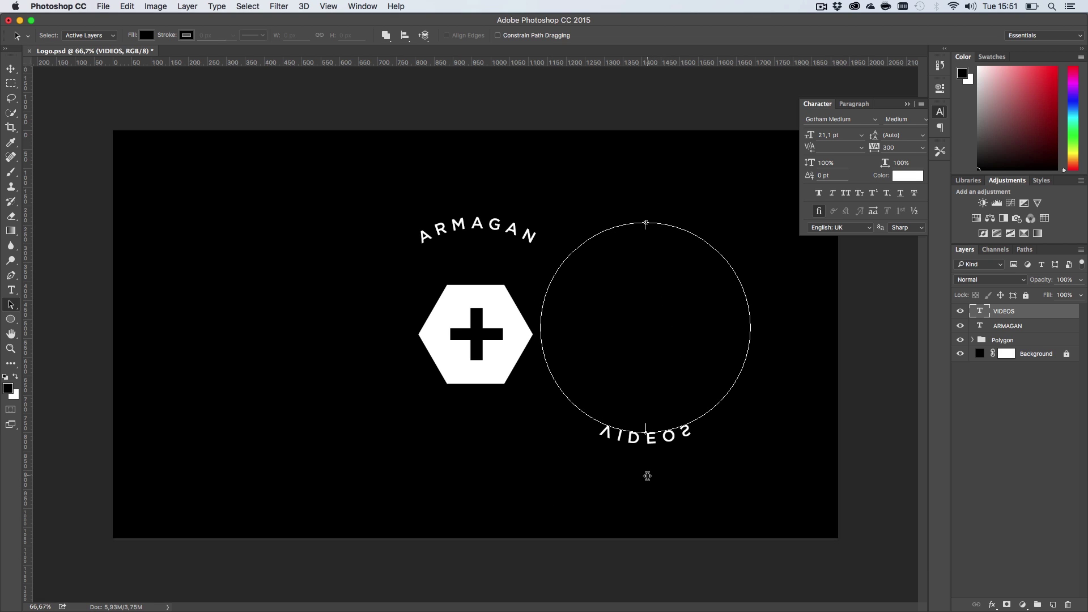
Flip the VIDEOS text's circular path horizontally
{"action": "key", "text": "super+t"}
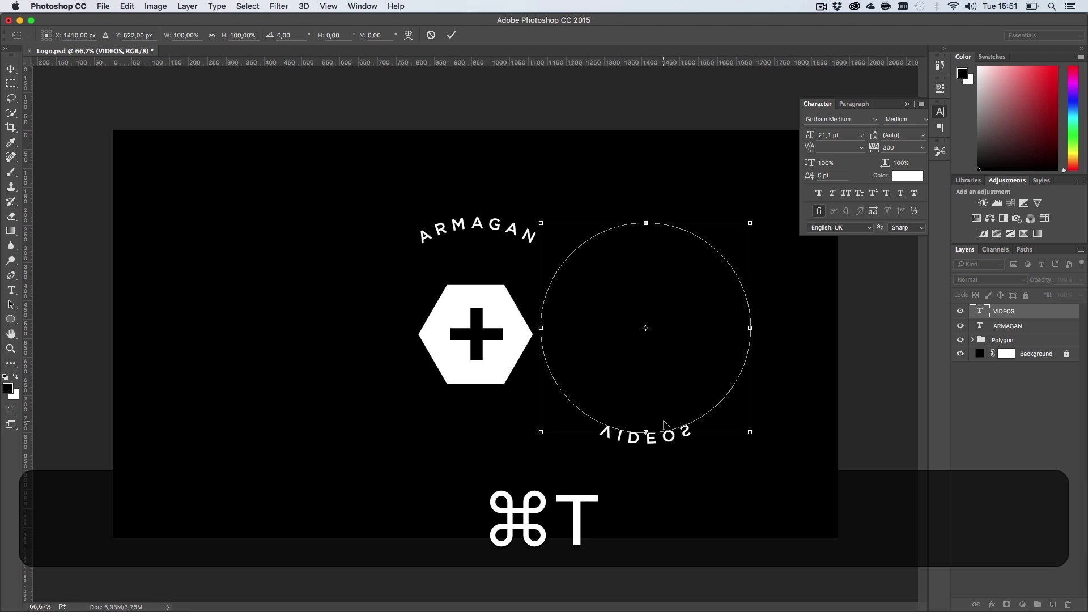
{"action": "right_click", "coordinate": [664, 421]}
{"action": "left_click", "coordinate": [695, 562]}
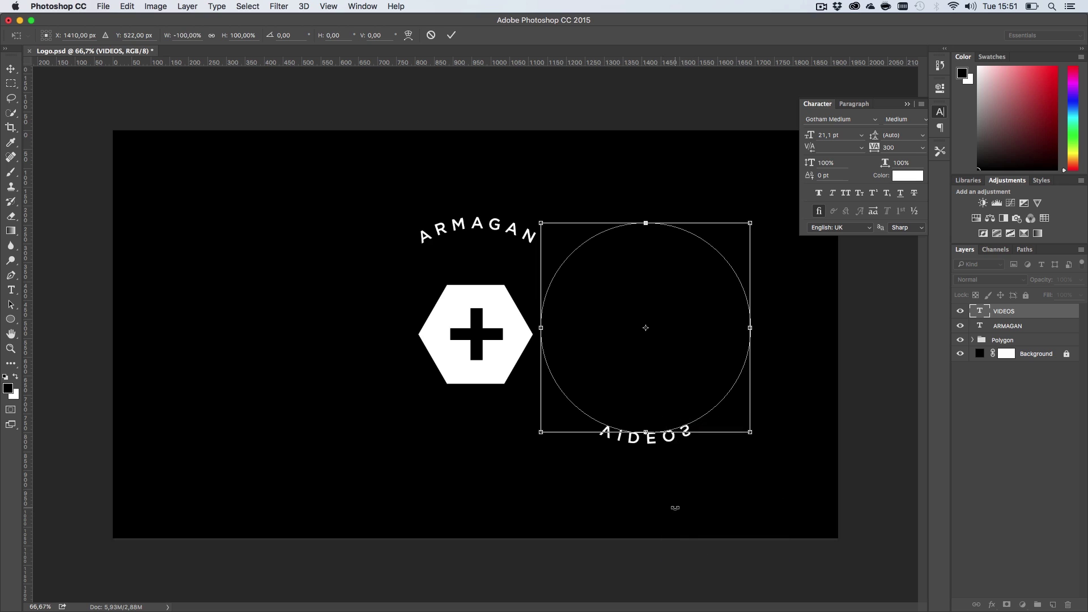
{"action": "key", "text": "Return"}
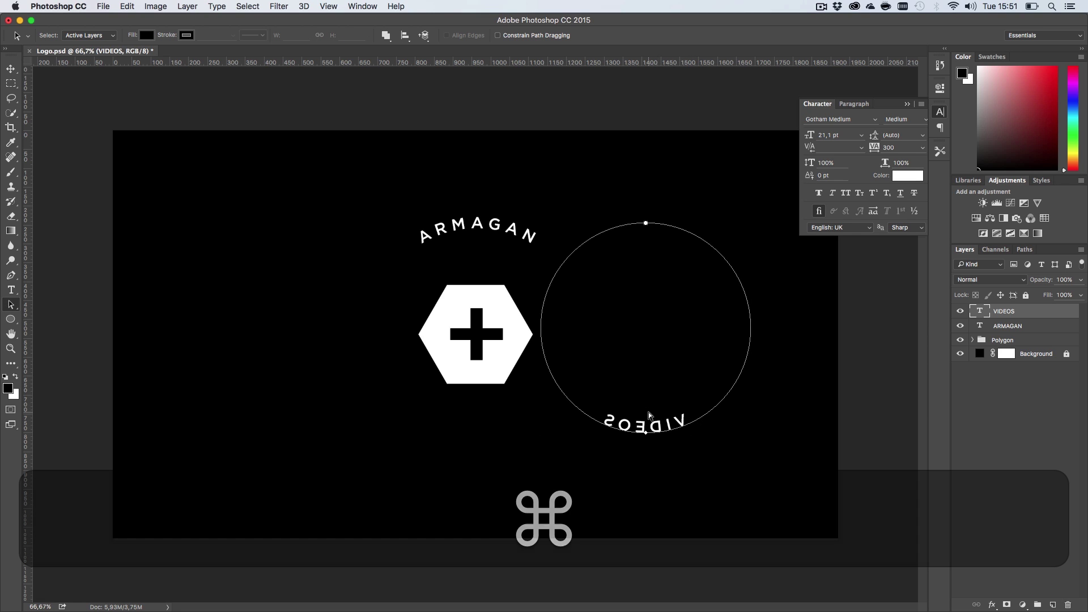
Flip the VIDEOS path vertically once more and slide the text back down to the circle's outer bottom edge
{"action": "key", "text": "super+t"}
{"action": "right_click", "coordinate": [649, 416]}
{"action": "left_click", "coordinate": [680, 551]}
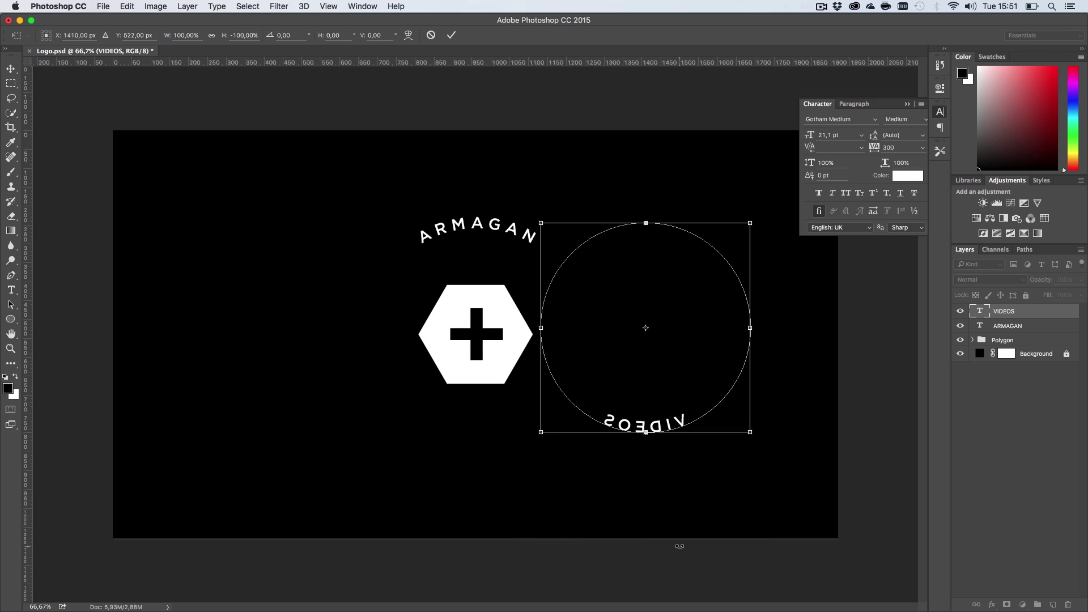
{"action": "key", "text": "Return"}
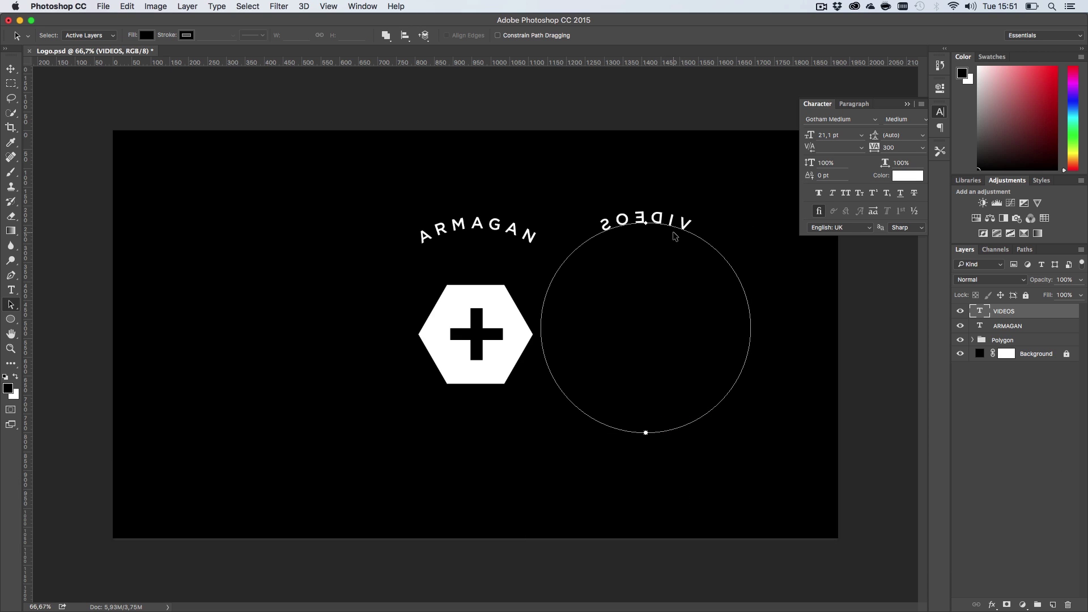
{"action": "key", "text": "v"}
{"action": "key", "text": "a"}
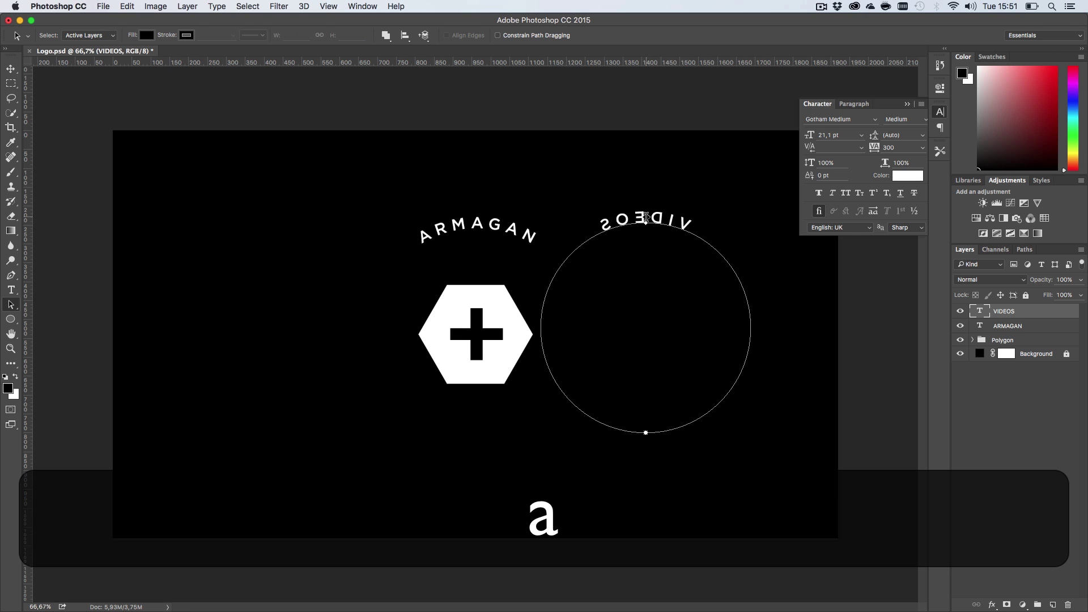
{"action": "left_click_drag", "start_coordinate": [612, 479], "coordinate": [641, 479]}
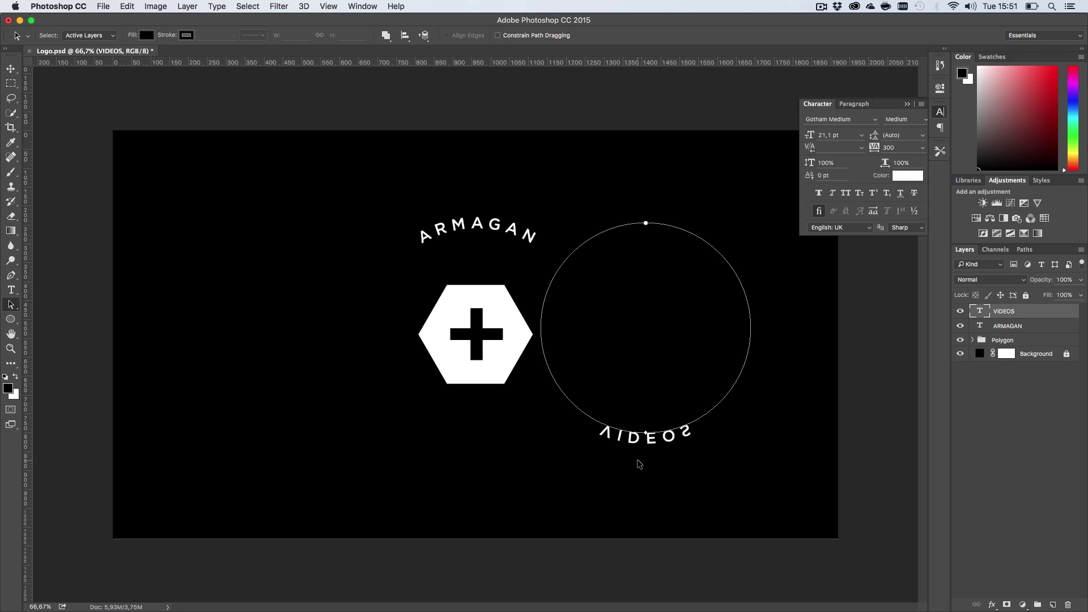
Delete the VIDEOS text layer and return to the ARMAGAN layer
{"action": "key", "text": "BackSpace"}
{"action": "left_click", "coordinate": [1000, 327]}
{"action": "left_click", "coordinate": [1015, 318]}
{"action": "key", "text": "BackSpace"}
{"action": "left_click", "coordinate": [1060, 605]}
{"action": "left_click", "coordinate": [623, 212]}
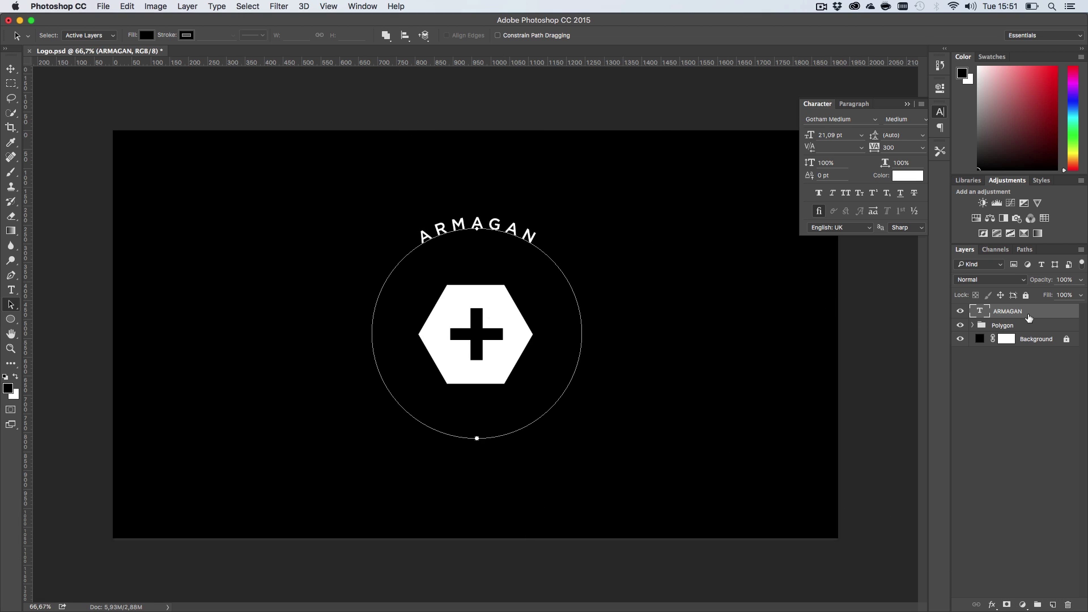
Duplicate the curved ARMAGAN text with the Move tool and place the copy below the hexagon
{"action": "key", "text": "alt"}
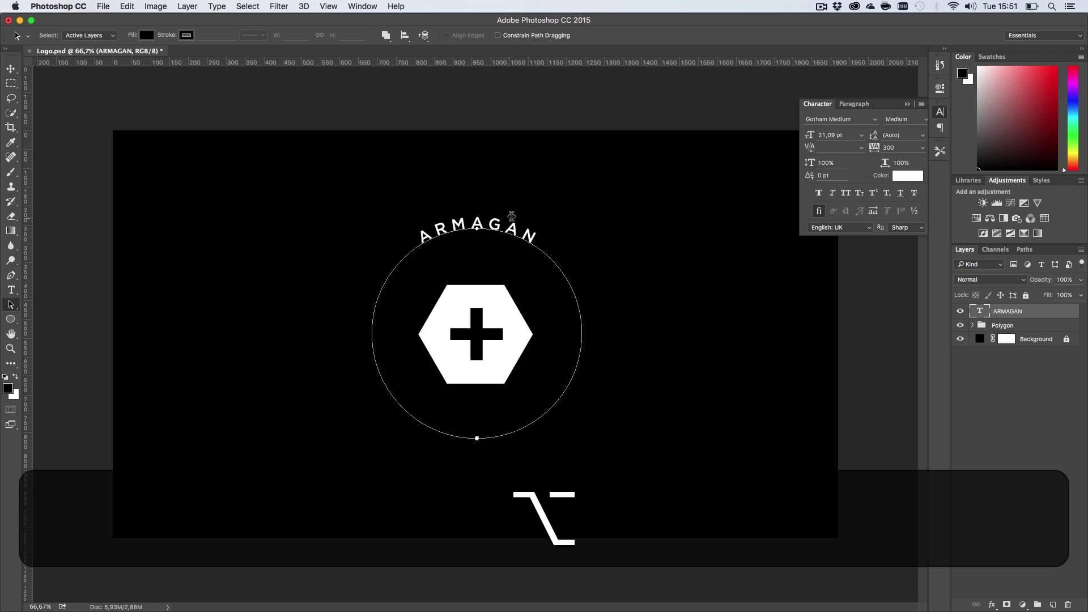
{"action": "left_click", "coordinate": [9, 69]}
{"action": "left_click_drag", "start_coordinate": [526, 226], "coordinate": [527, 430]}
Change the wording of the new ARMAGAN copy to VIDEOS
{"action": "key", "text": "t"}
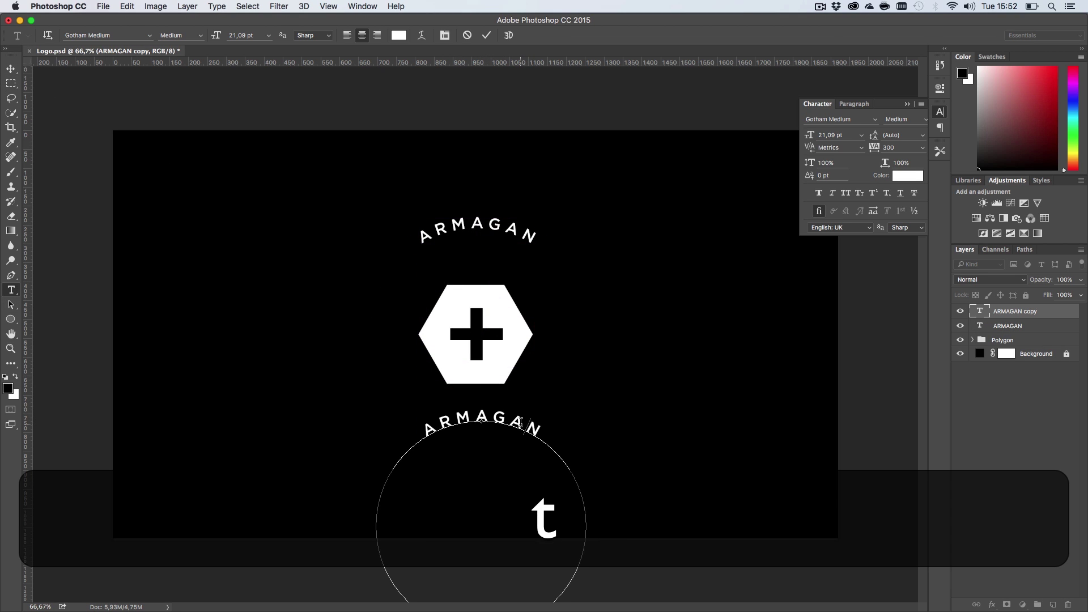
{"action": "left_click", "coordinate": [520, 422]}
{"action": "key", "text": "super+a"}
{"action": "type", "text": "VIDEOS"}
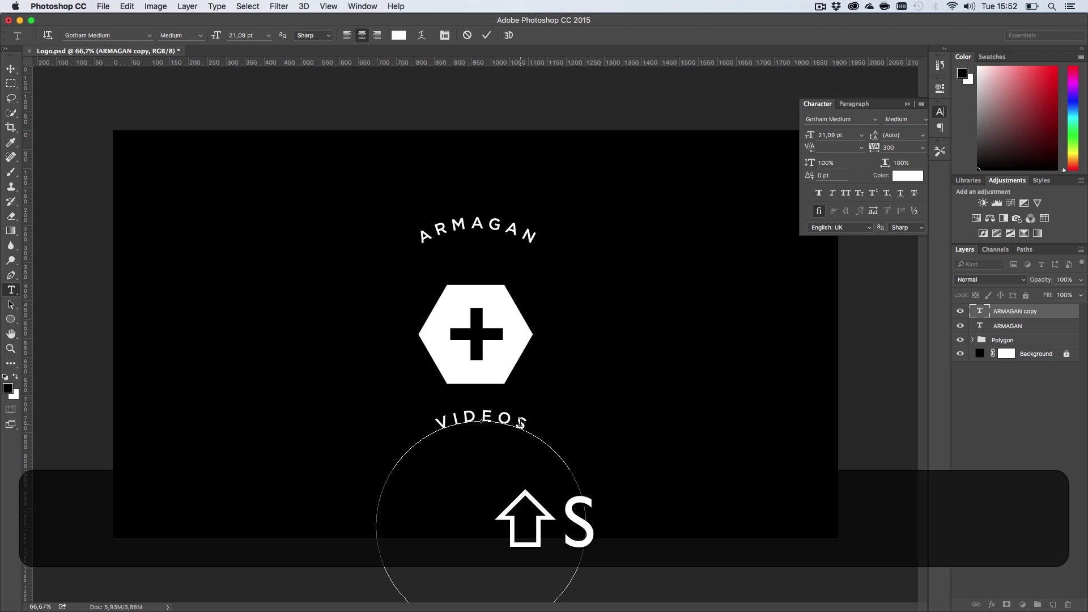
{"action": "left_click", "coordinate": [10, 69]}
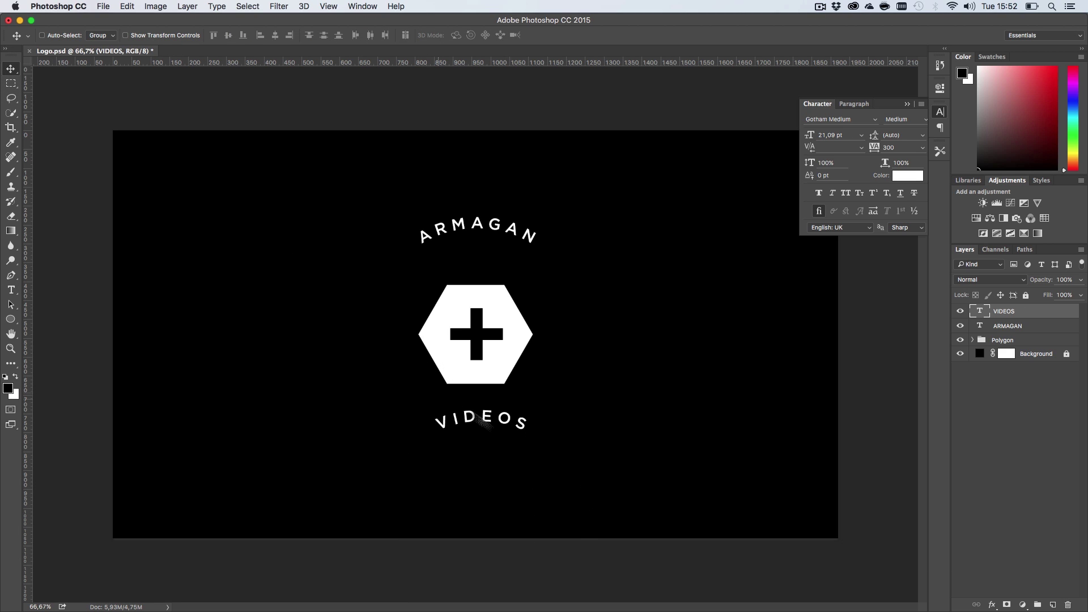
Move the VIDEOS text up between ARMAGAN and the hexagon, flip the whole text layer vertically, and flip it back
{"action": "left_click_drag", "start_coordinate": [476, 417], "coordinate": [502, 269]}
{"action": "key", "text": "super+t"}
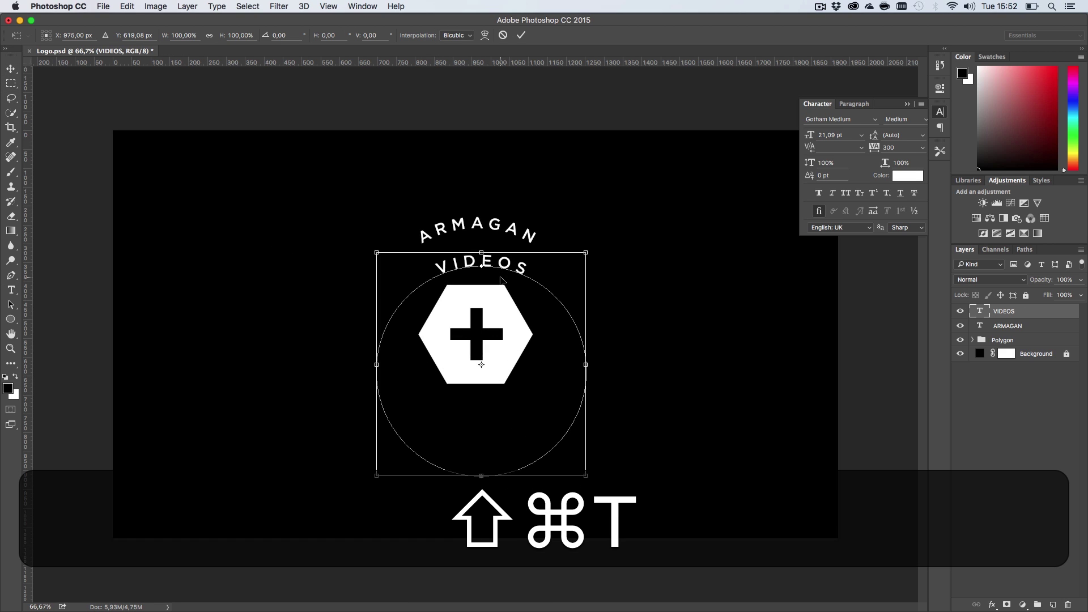
{"action": "right_click", "coordinate": [502, 268]}
{"action": "left_click", "coordinate": [541, 415]}
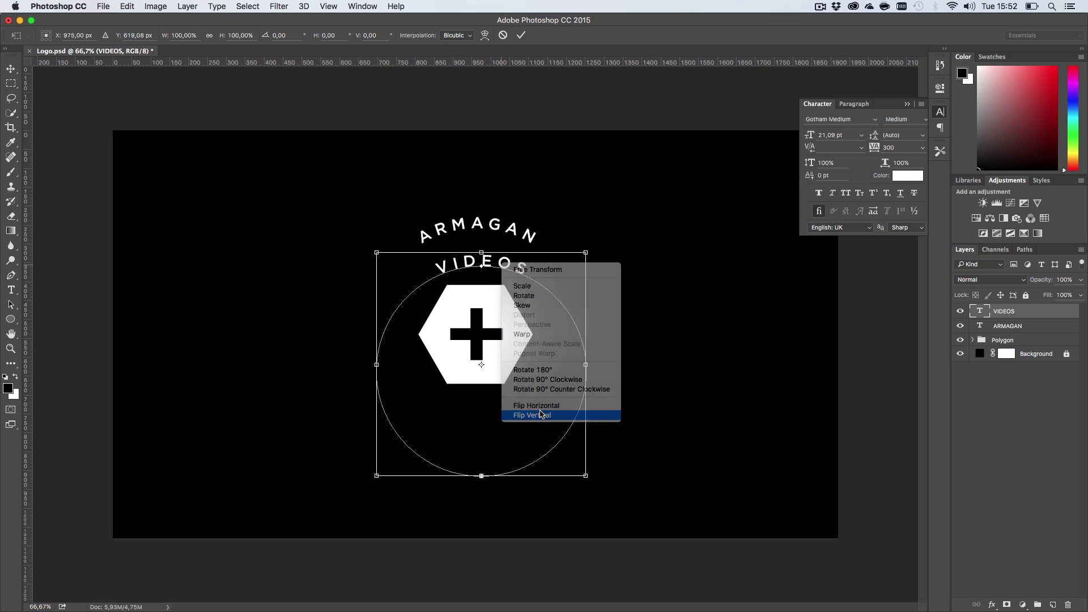
{"action": "right_click", "coordinate": [511, 295]}
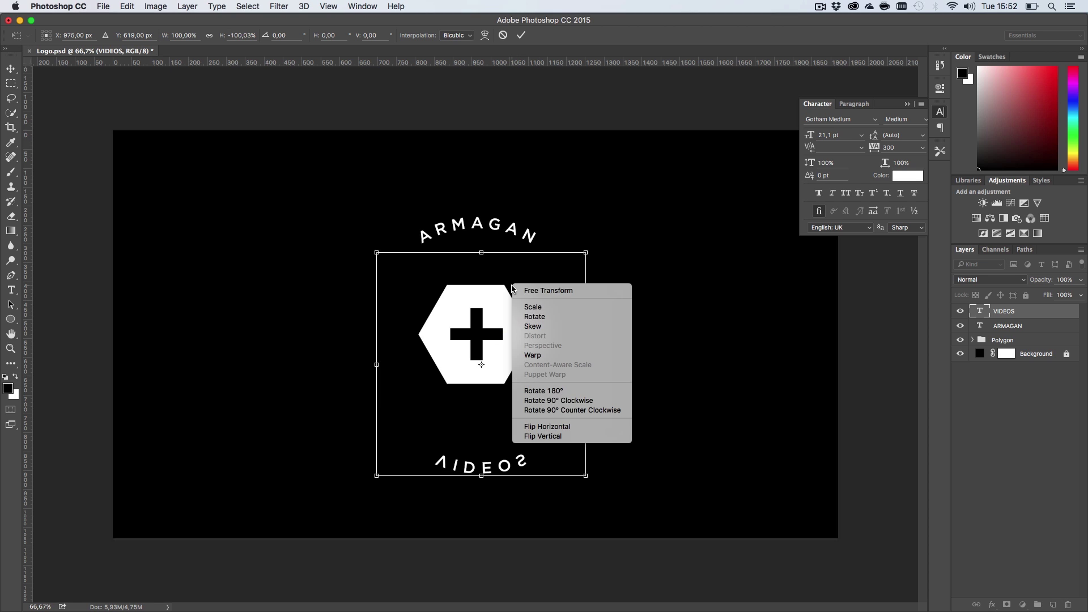
{"action": "left_click", "coordinate": [550, 440]}
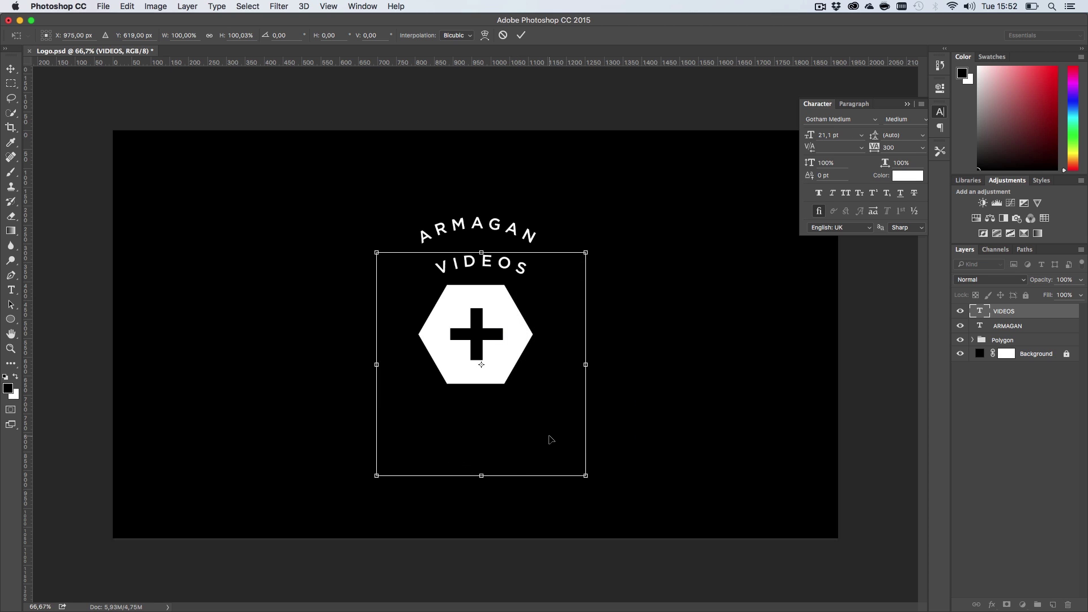
Flip only the circular path of the VIDEOS text vertically
{"action": "key", "text": "Return"}
{"action": "key", "text": "a"}
{"action": "key", "text": "super+a"}
{"action": "key", "text": "super+t"}
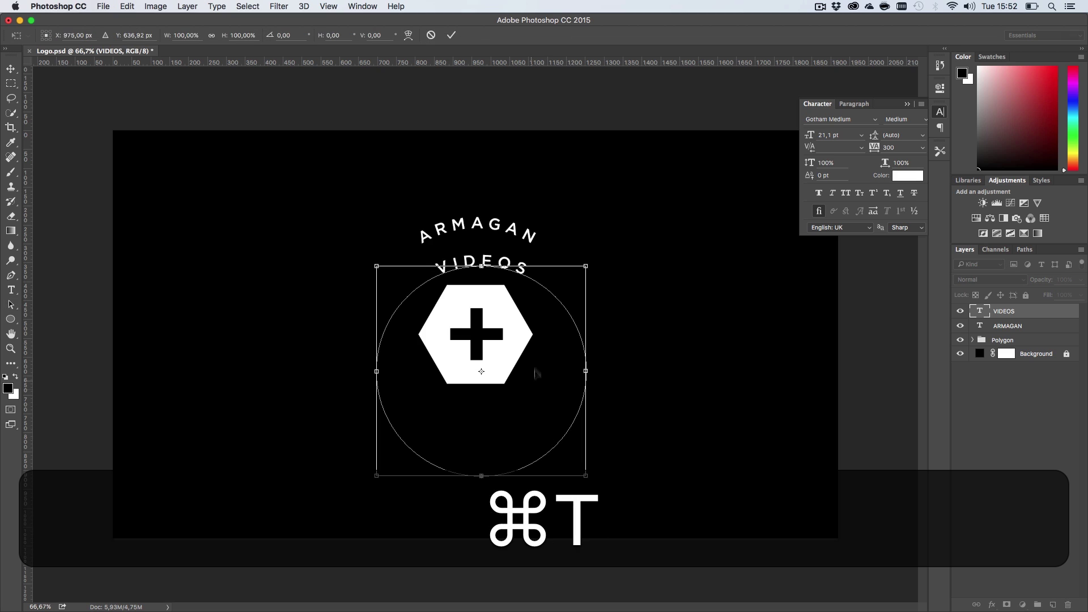
{"action": "right_click", "coordinate": [538, 339]}
{"action": "left_click", "coordinate": [575, 477]}
{"action": "key", "text": "Return"}
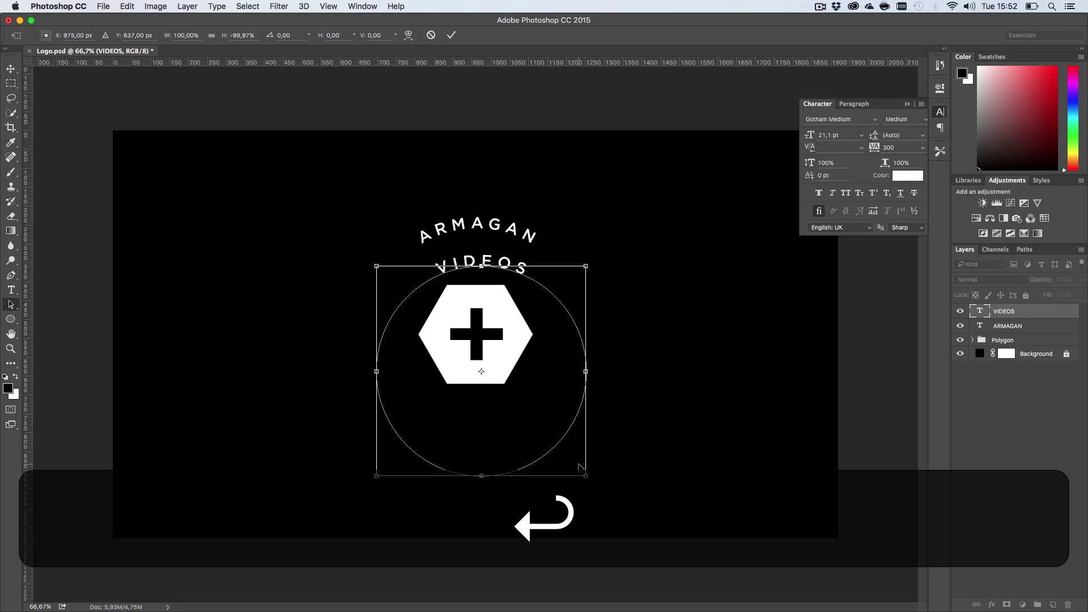
Delete the VIDEOS text layer and duplicate the curved ARMAGAN text between the original and the hexagon
{"action": "key", "text": "v"}
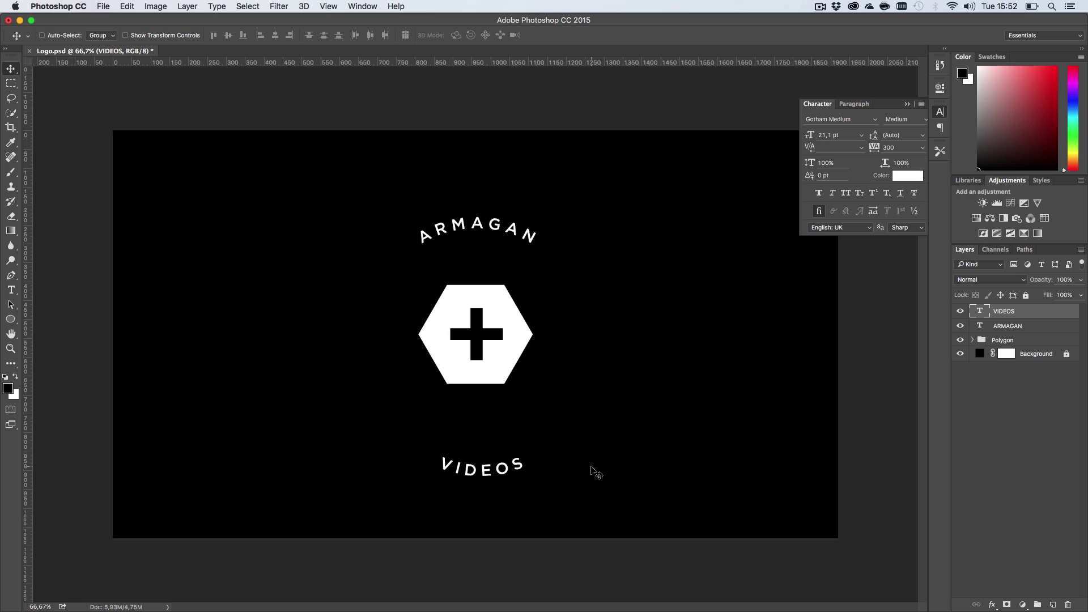
{"action": "key", "text": "BackSpace"}
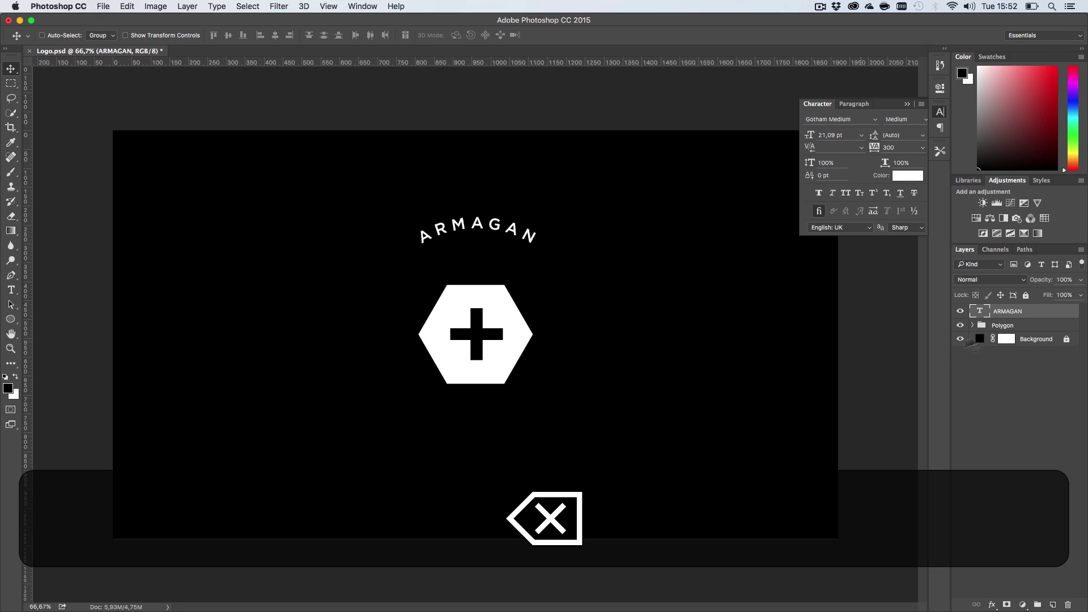
{"action": "left_click_drag", "start_coordinate": [493, 232], "coordinate": [493, 266]}
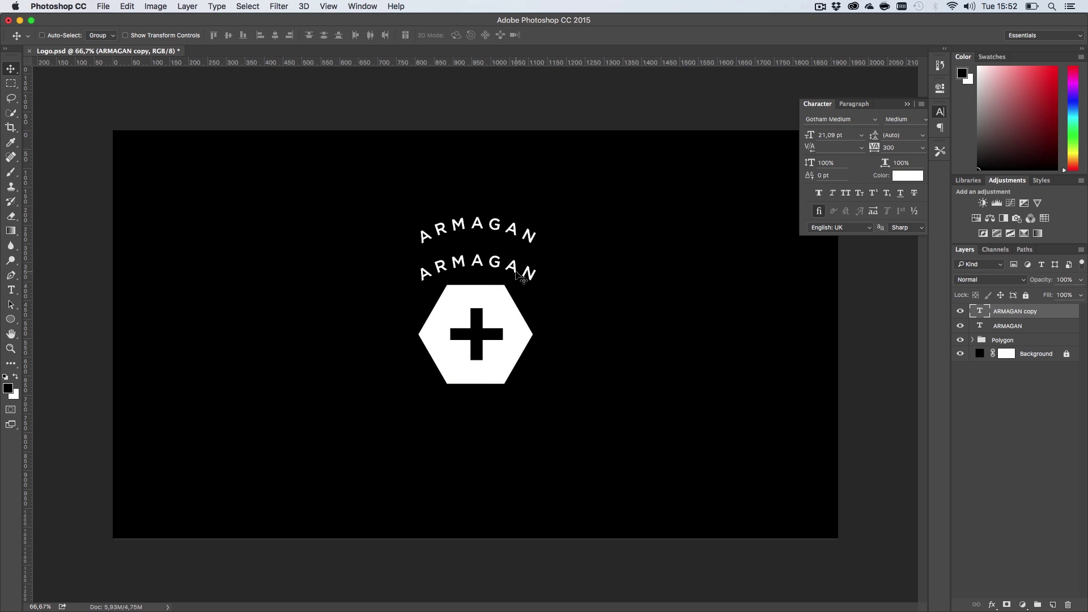
Flip the circular path of the ARMAGAN copy vertically so its text runs upright along the bottom of the circle
{"action": "key", "text": "a"}
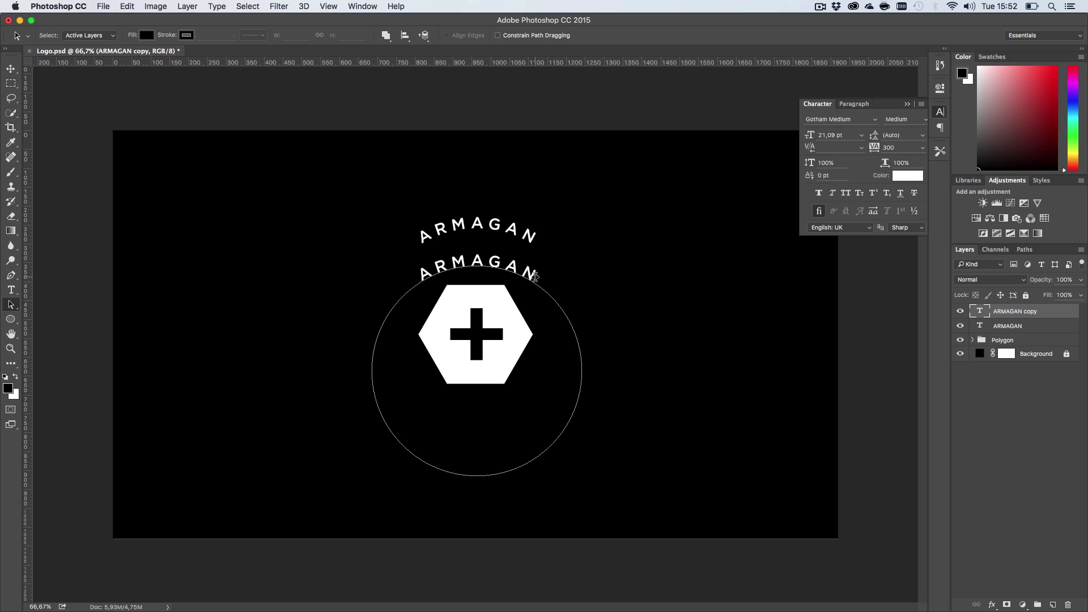
{"action": "key", "text": "super+t"}
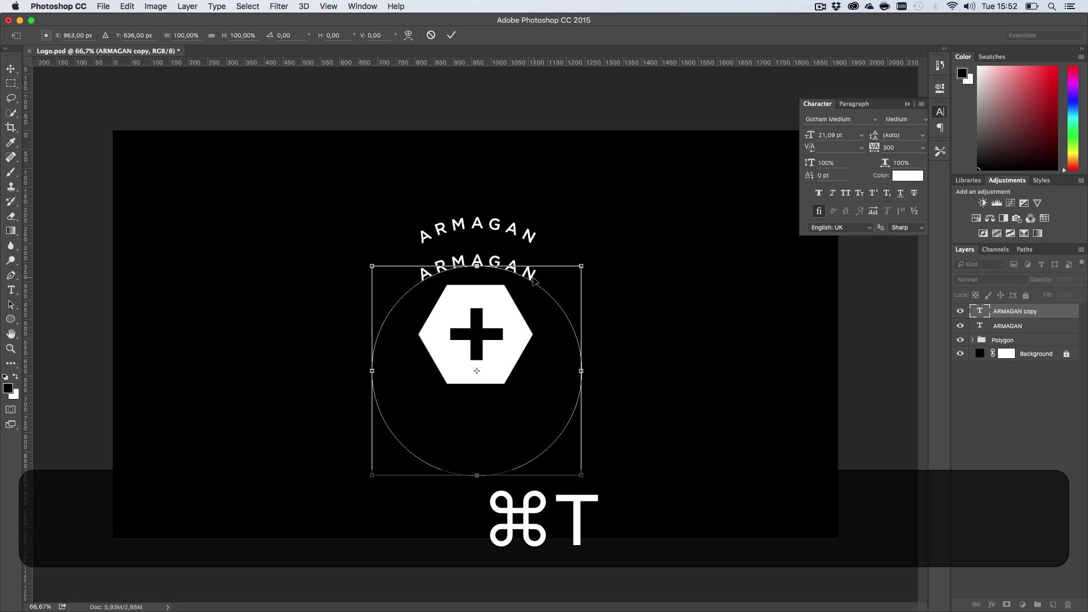
{"action": "right_click", "coordinate": [533, 281]}
{"action": "left_click", "coordinate": [575, 431]}
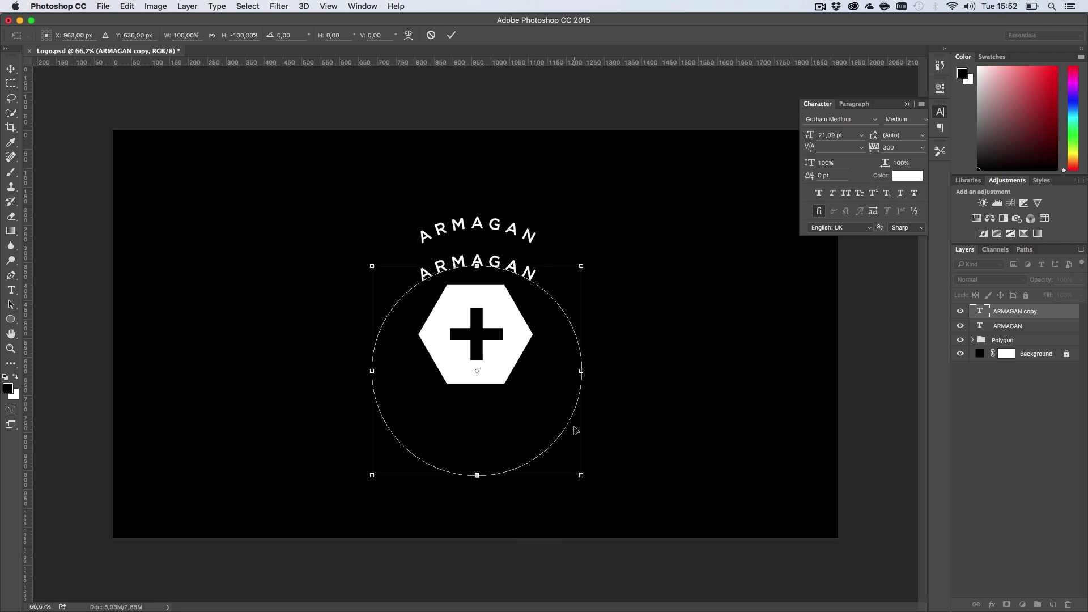
{"action": "key", "text": "Return"}
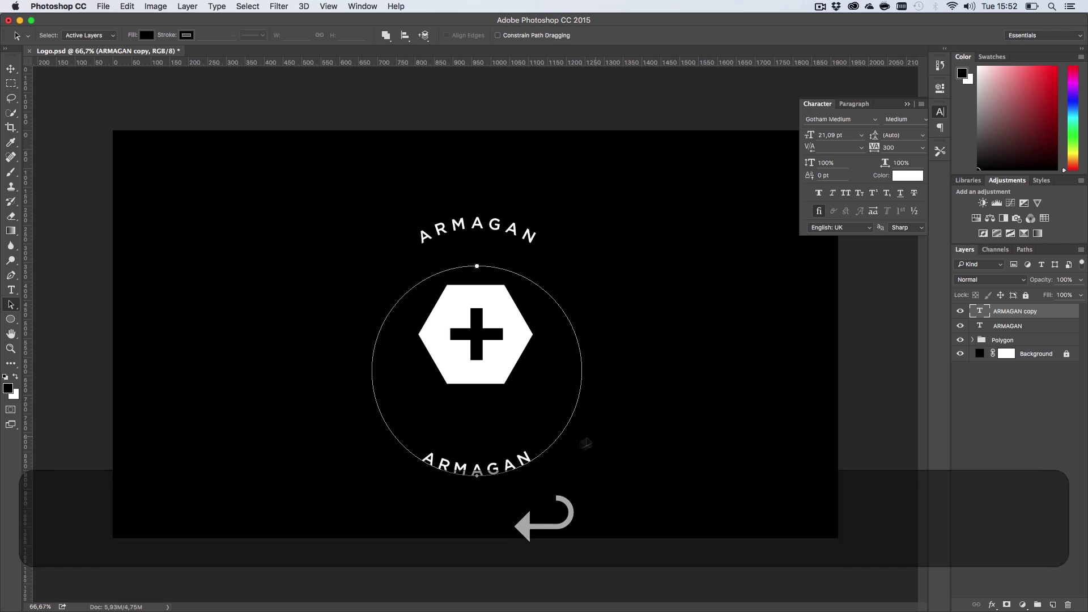
Change the wording of the lower ARMAGAN copy to VIDEOS
{"action": "key", "text": "t"}
{"action": "left_click", "coordinate": [510, 466]}
{"action": "key", "text": "super+a"}
{"action": "type", "text": "VIDEOS"}
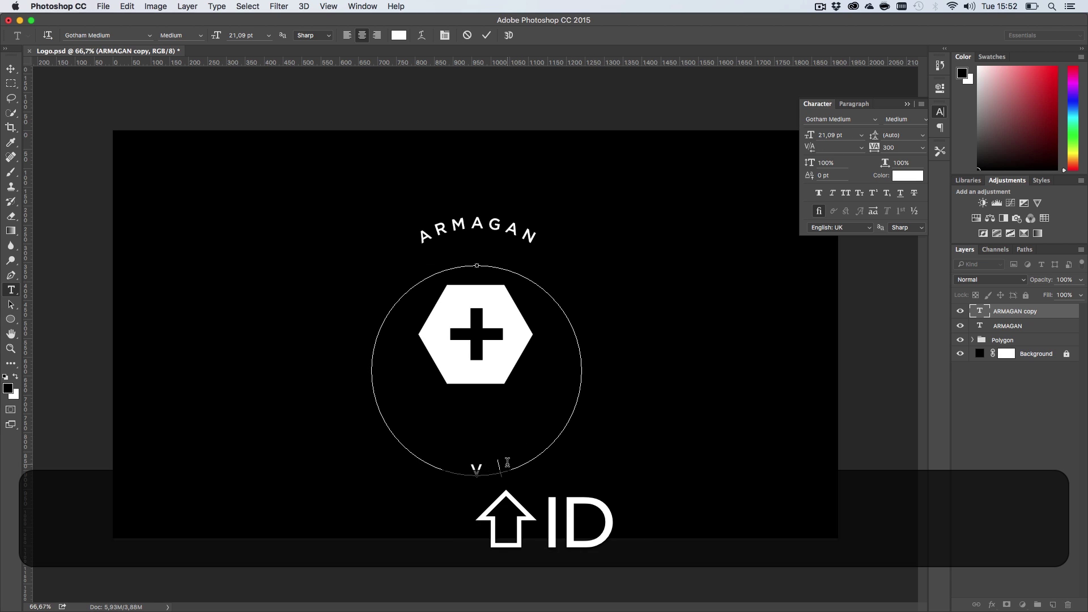
{"action": "left_click", "coordinate": [11, 68]}
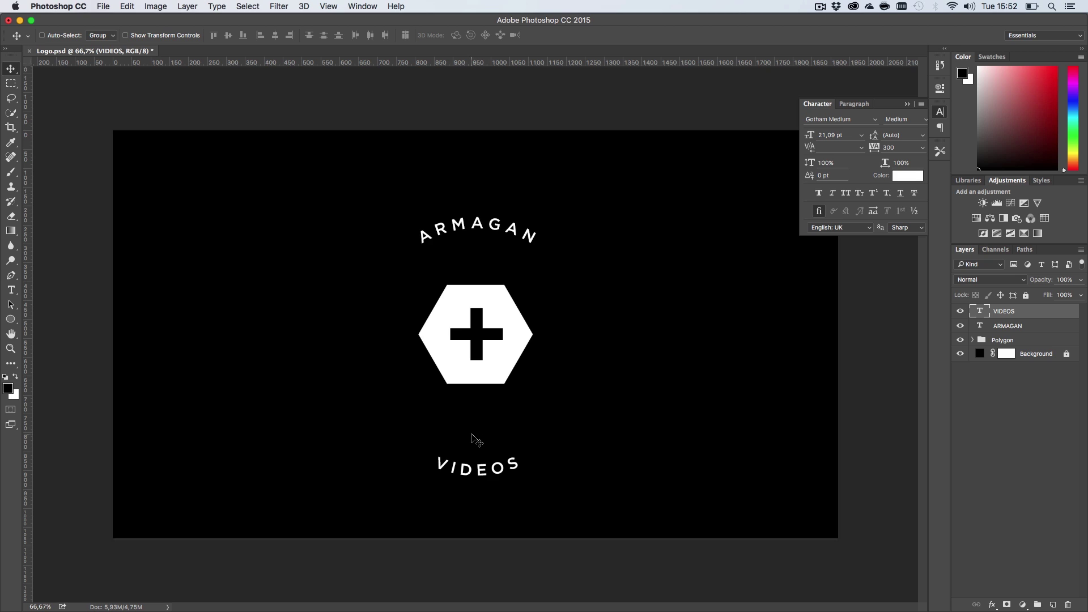
Scale the Polygon group down proportionally around its centre to about 60% of its size
{"action": "left_click", "coordinate": [1022, 339]}
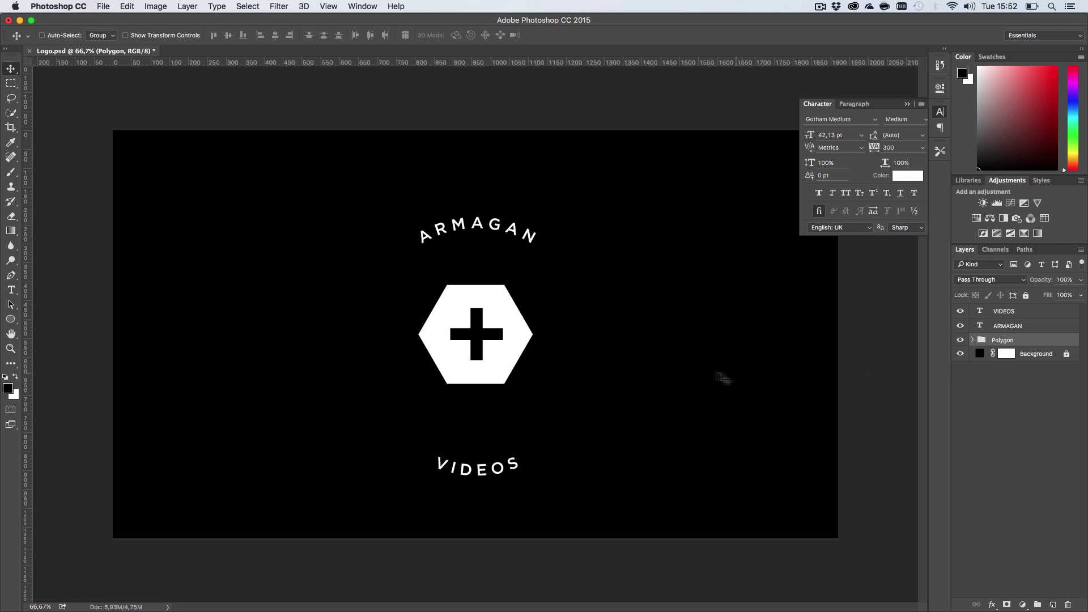
{"action": "key", "text": "super+t"}
{"action": "left_click_drag", "start_coordinate": [533, 385], "coordinate": [510, 365]}
{"action": "key", "text": "Return"}
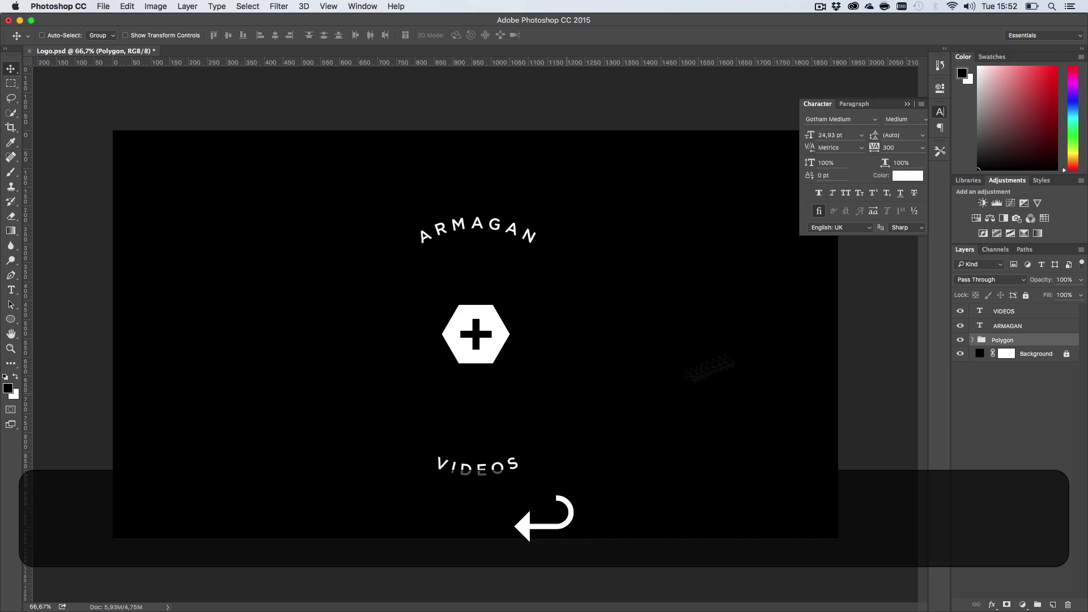
Move ARMAGAN straight down and VIDEOS straight up to sit close to the smaller hexagon, fine-tuning the VIDEOS spacing
{"action": "left_click", "coordinate": [1008, 326]}
{"action": "left_click_drag", "start_coordinate": [519, 222], "coordinate": [518, 269]}
{"action": "left_click", "coordinate": [1014, 311]}
{"action": "left_click_drag", "start_coordinate": [574, 397], "coordinate": [570, 326]}
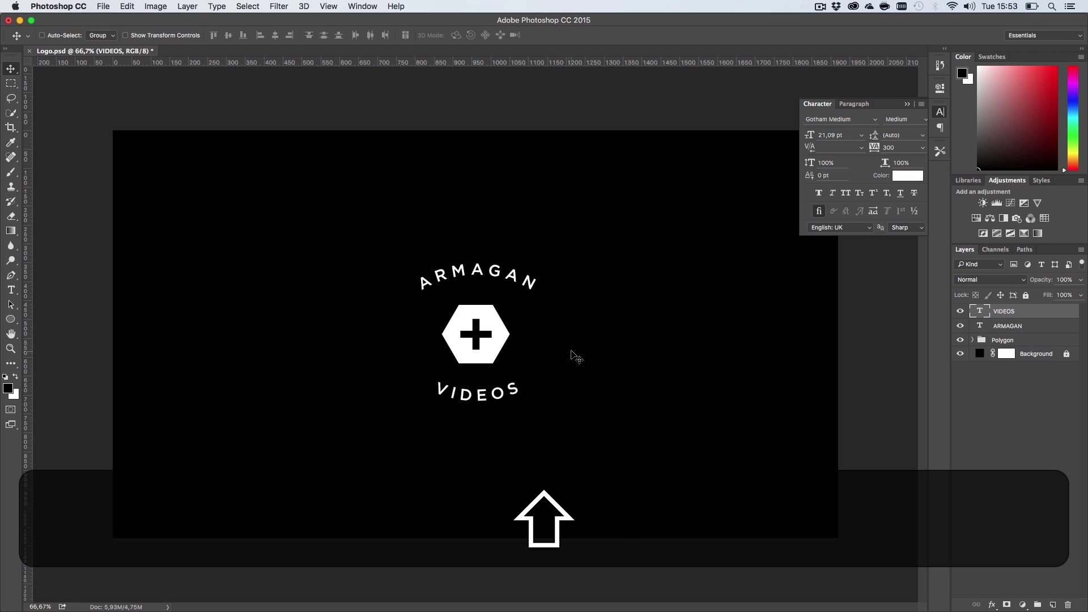
{"action": "key", "text": "super+1"}
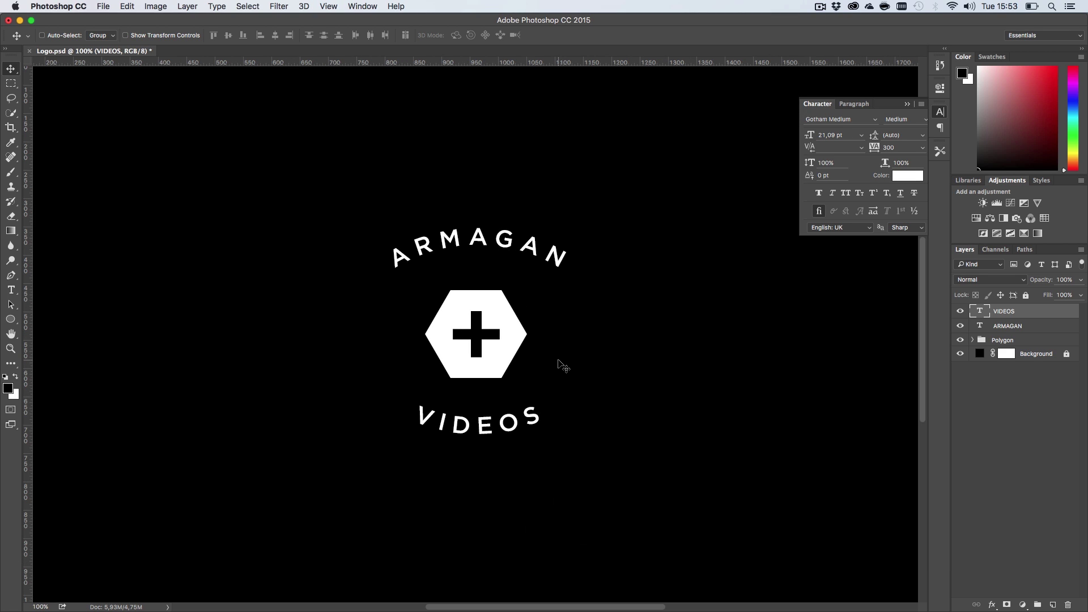
{"action": "key", "text": "shift+Down"}
{"action": "key", "text": "shift+Up"}
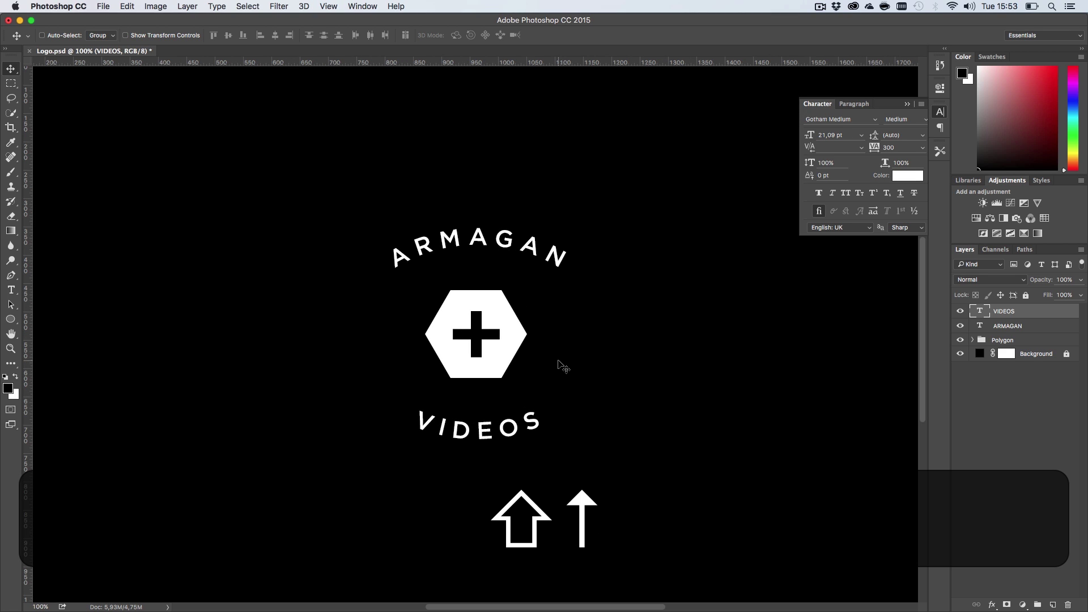
Add a separate text layer reading 19 in the empty area to the left of the hexagon
{"action": "key", "text": "h"}
{"action": "left_click_drag", "start_coordinate": [573, 352], "coordinate": [501, 349]}
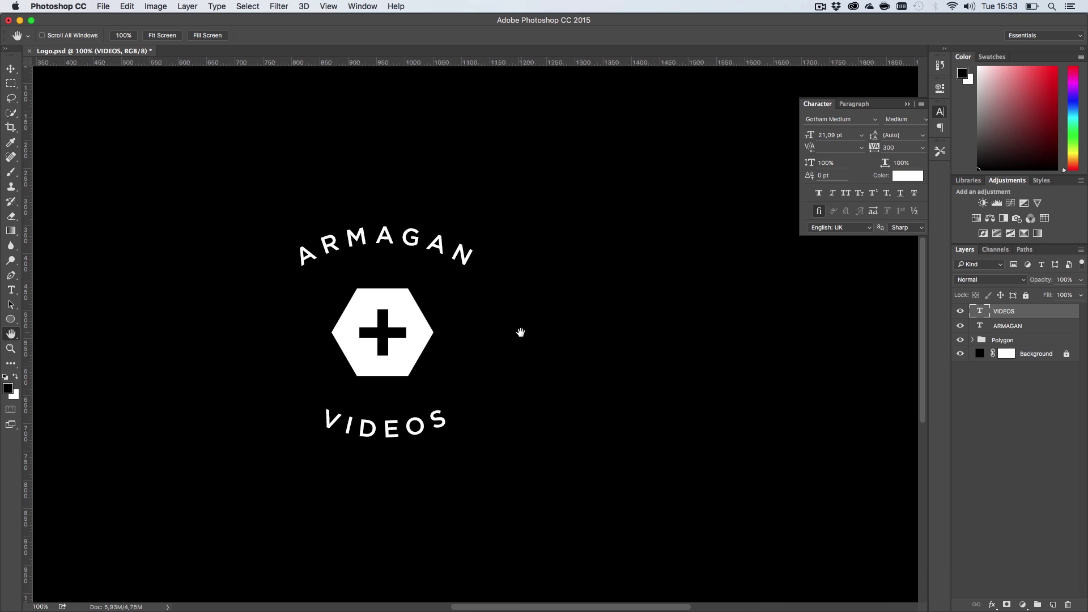
{"action": "left_click_drag", "start_coordinate": [418, 265], "coordinate": [484, 267]}
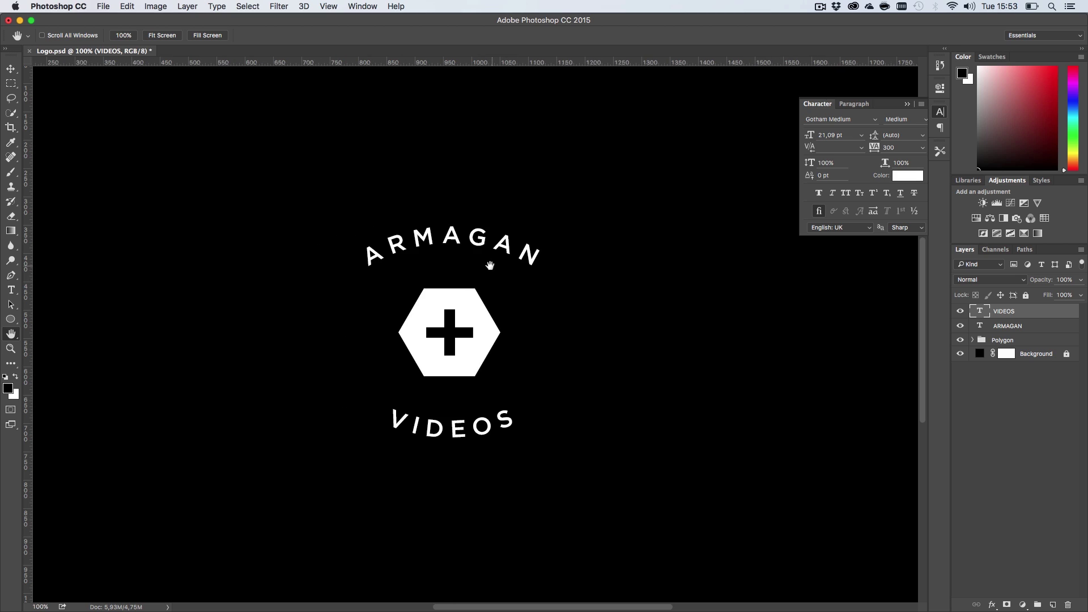
{"action": "key", "text": "t"}
{"action": "left_click", "coordinate": [118, 278]}
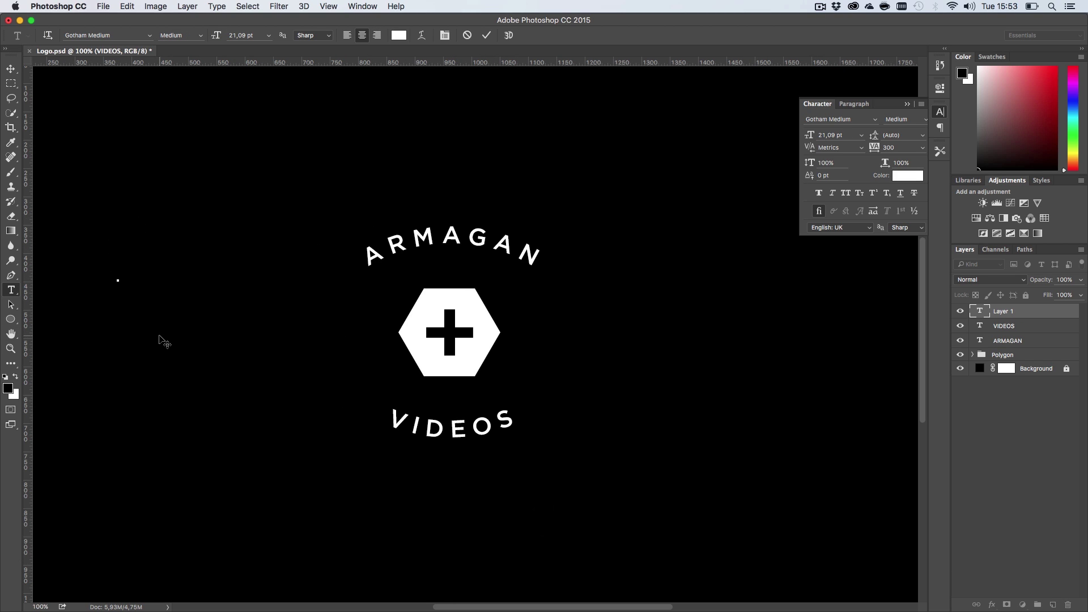
{"action": "type", "text": "1.9"}
{"action": "left_click", "coordinate": [9, 71]}
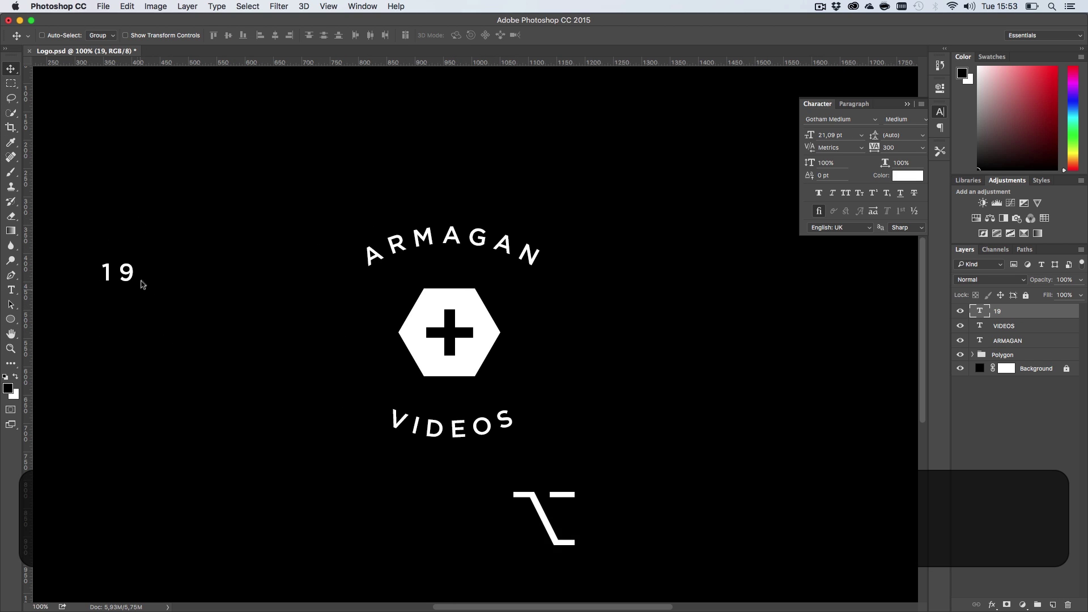
Duplicate the 19 text to the right of the original on the same line and change the copy to 95
{"action": "left_click_drag", "start_coordinate": [141, 282], "coordinate": [148, 316]}
{"action": "key", "text": "alt+shift+super+z"}
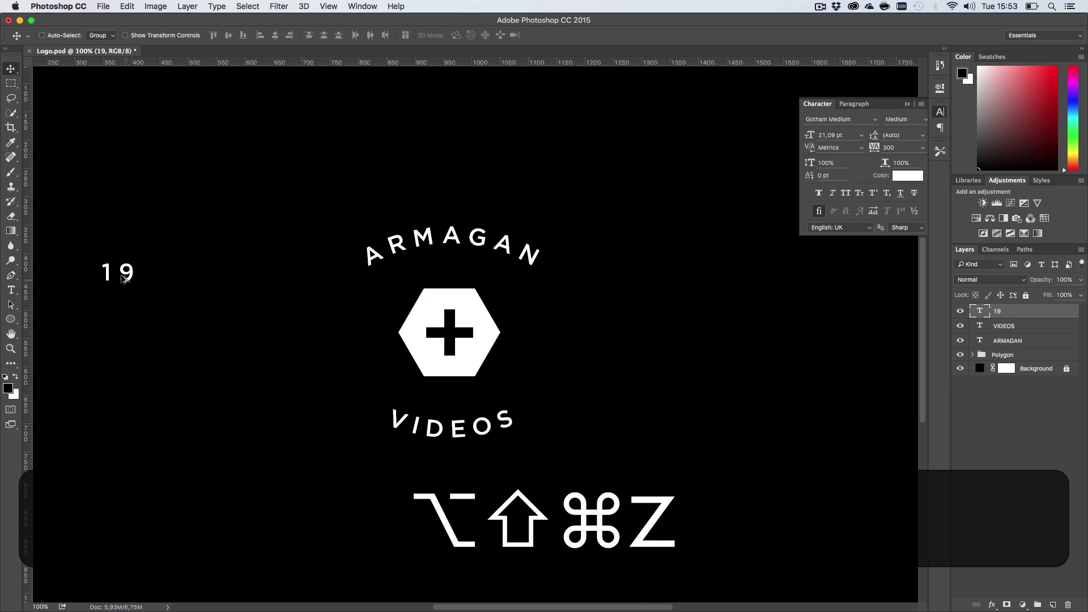
{"action": "left_click_drag", "start_coordinate": [120, 279], "coordinate": [182, 287]}
{"action": "key", "text": "t"}
{"action": "left_click", "coordinate": [180, 275]}
{"action": "key", "text": "super+a"}
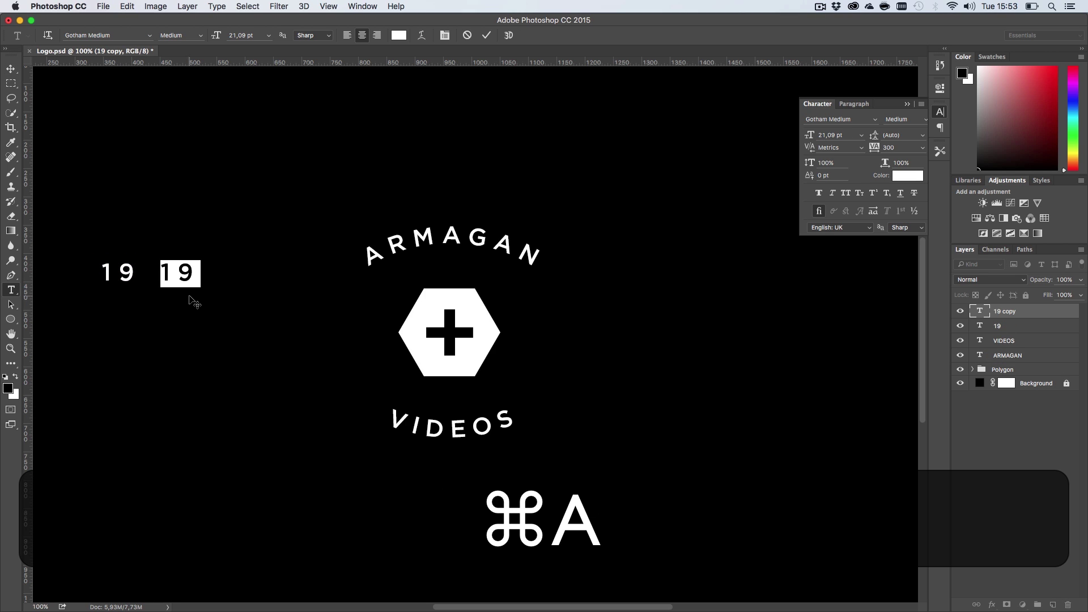
{"action": "type", "text": "95"}
{"action": "left_click", "coordinate": [11, 69]}
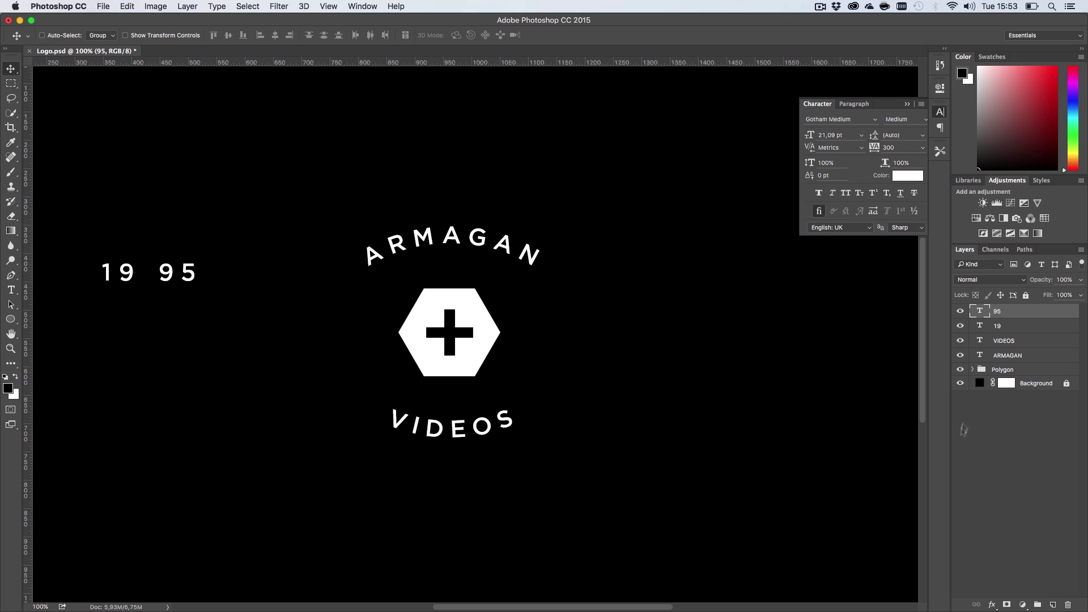
Group the 19 and 95 layers, name the group Middle Text, and save the document
{"action": "left_click", "coordinate": [1009, 327], "text": "shift"}
{"action": "left_click", "coordinate": [1038, 606]}
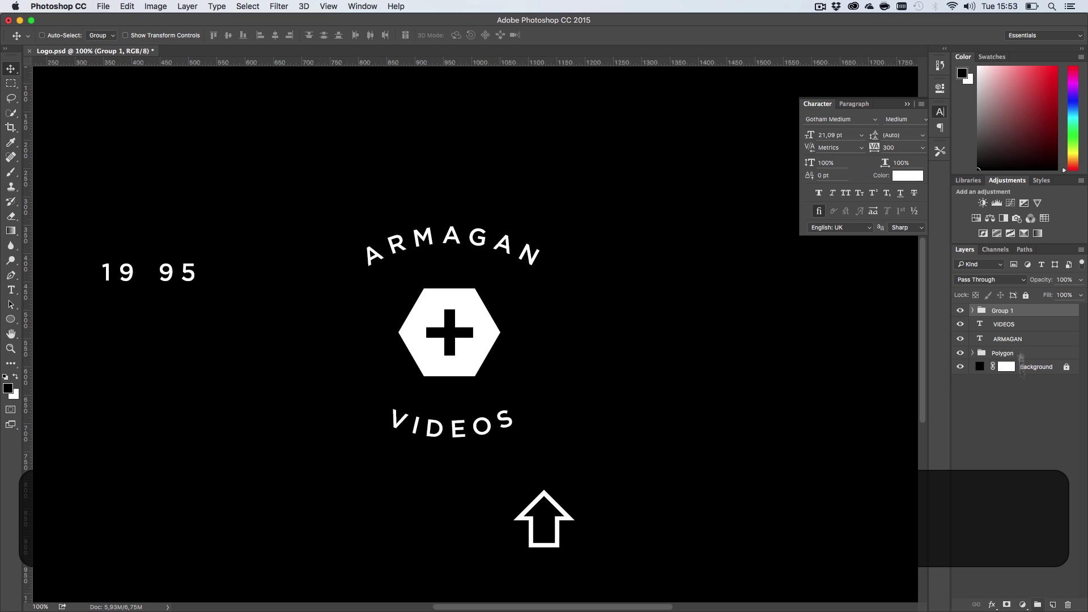
{"action": "type", "text": "Middle Text"}
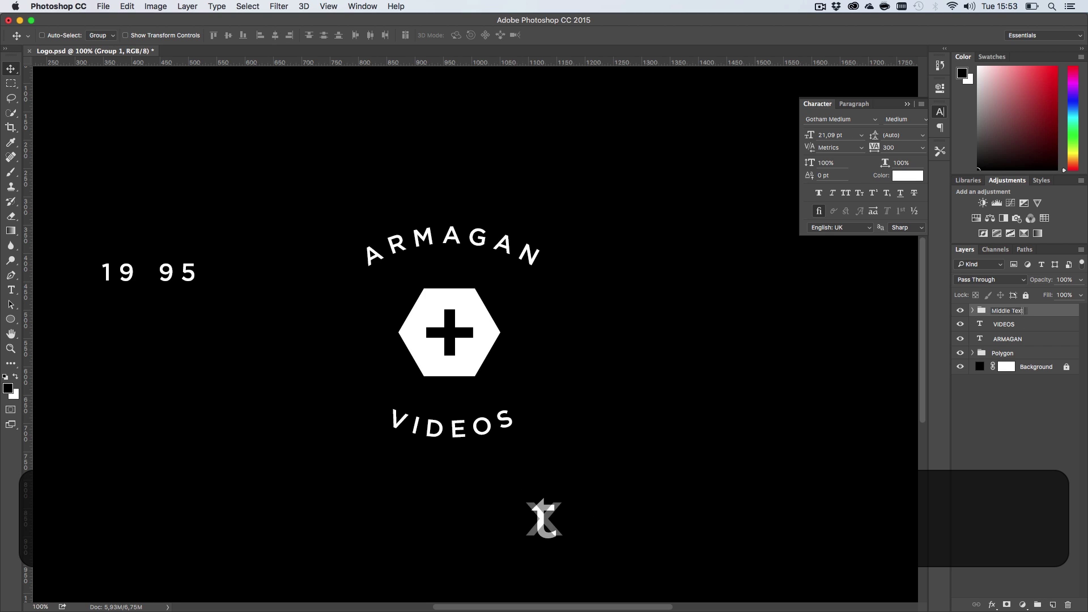
{"action": "key", "text": "Return"}
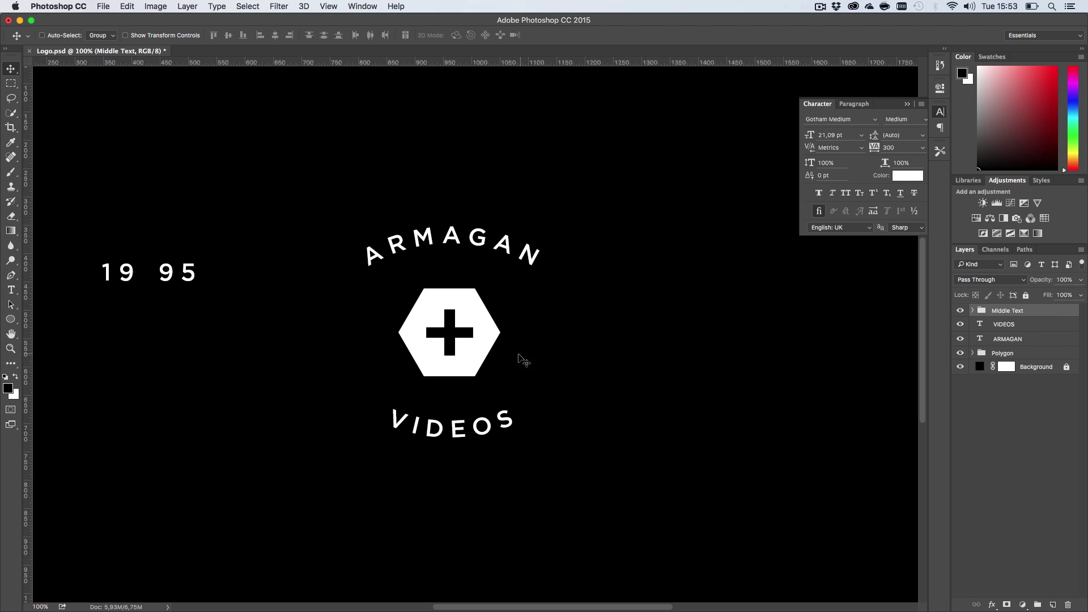
{"action": "key", "text": "cmd+s"}
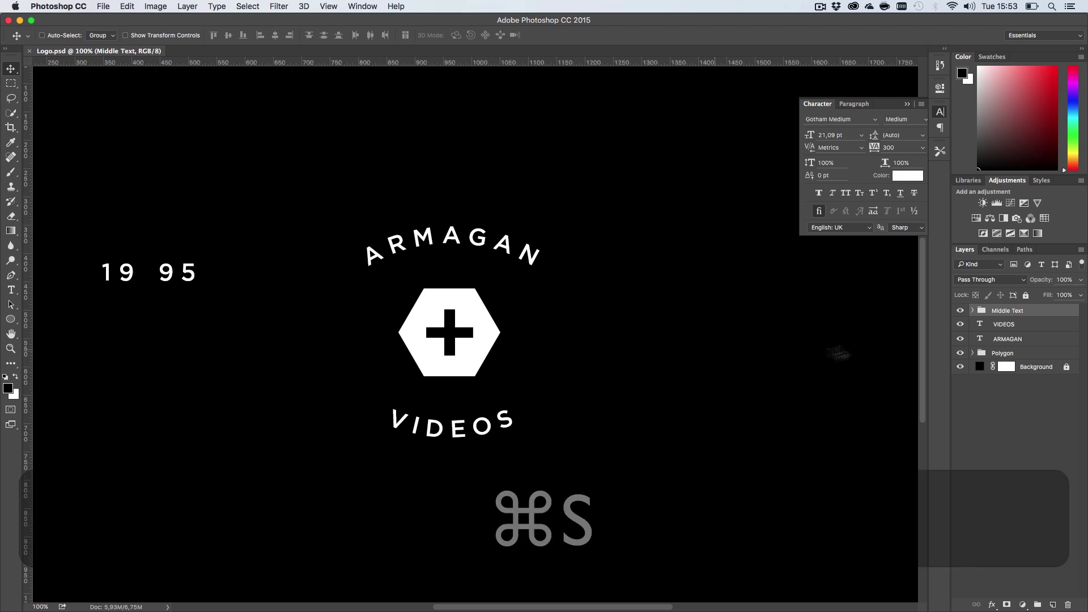
Move the Middle Text group over the hexagon and centre it relative to the whole canvas
{"action": "left_click_drag", "start_coordinate": [250, 276], "coordinate": [540, 334]}
{"action": "key", "text": "super+a"}
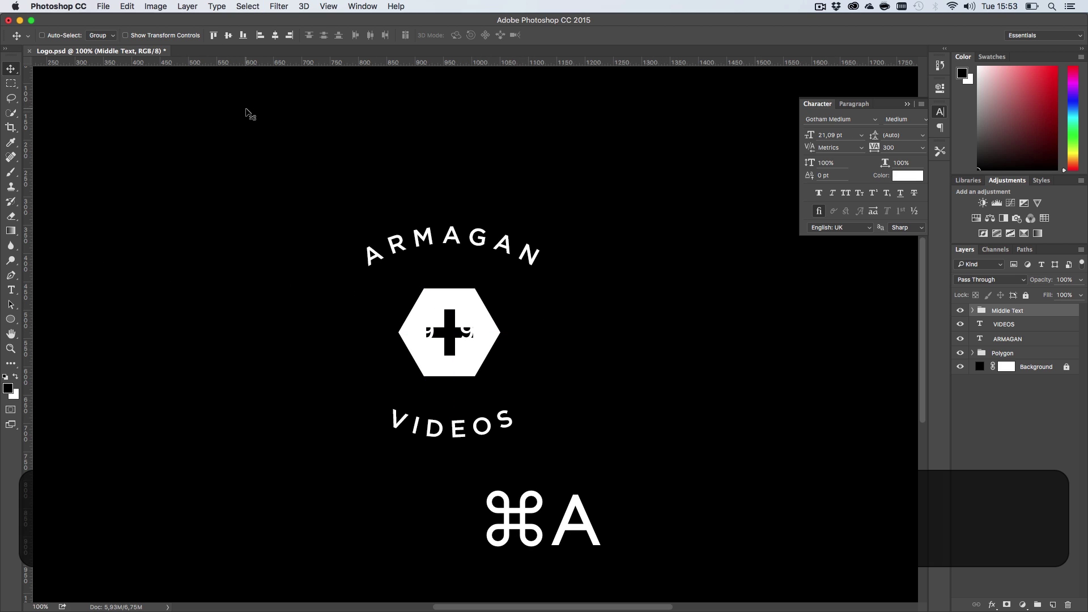
{"action": "key", "text": "z"}
{"action": "left_click_drag", "start_coordinate": [291, 150], "coordinate": [255, 109]}
{"action": "key", "text": "v"}
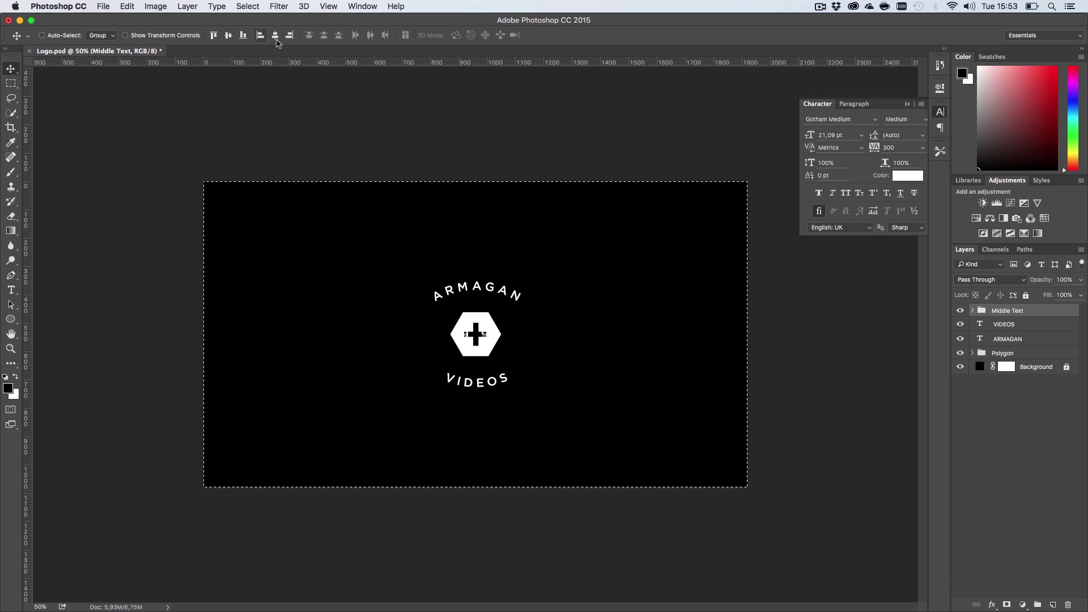
{"action": "key", "text": "m"}
{"action": "key", "text": "z"}
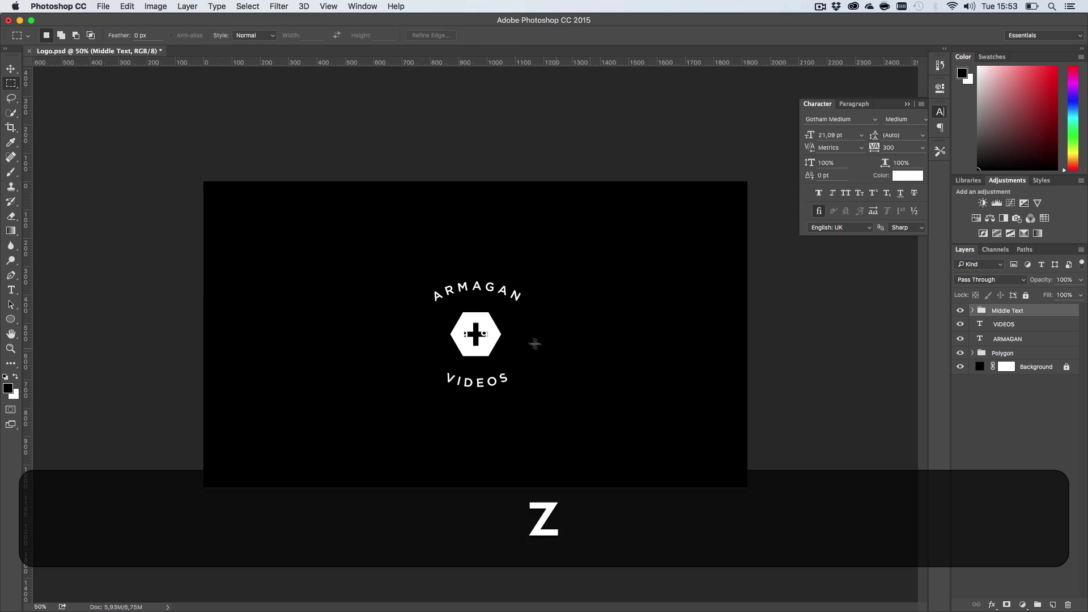
{"action": "left_click_drag", "start_coordinate": [535, 343], "coordinate": [540, 340]}
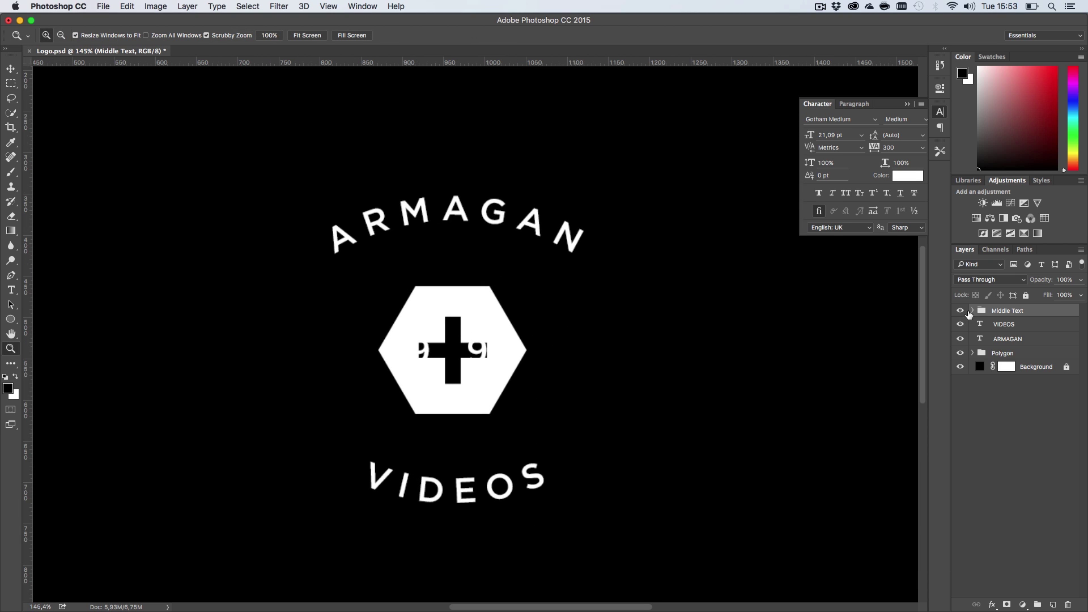
Move the 95 text of the Middle Text group 110 px straight right, clear of the hexagon
{"action": "left_click", "coordinate": [972, 311]}
{"action": "left_click", "coordinate": [1008, 329]}
{"action": "key", "text": "shift+v"}
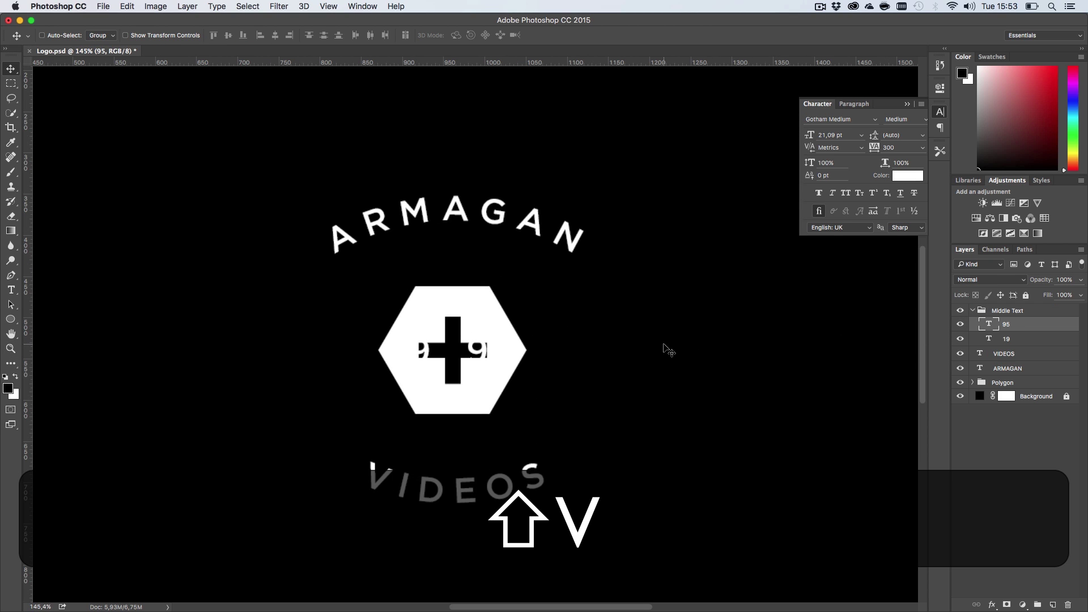
{"action": "key", "text": "shift+Right"}
{"action": "key", "text": "shift+Right"}
{"action": "key", "text": "shift+Right"}
{"action": "key", "text": "shift+Right"}
{"action": "key", "text": "shift+Right"}
{"action": "key", "text": "shift+Right"}
{"action": "key", "text": "shift+Right"}
{"action": "key", "text": "shift+Right"}
{"action": "key", "text": "shift+Right"}
{"action": "key", "text": "shift+Right"}
{"action": "key", "text": "shift+Right"}
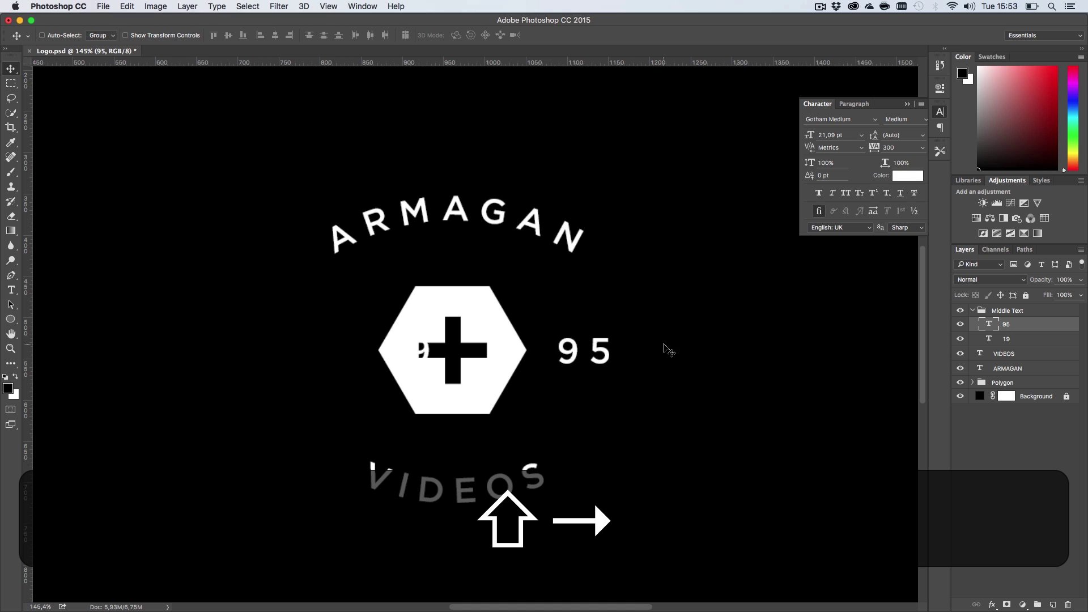
Move the 19 text 110 px straight left, clear of the hexagon's other side
{"action": "key", "text": "alt+bracketleft"}
{"action": "key", "text": "shift+Left"}
{"action": "key", "text": "shift+Left"}
{"action": "key", "text": "shift+Left"}
{"action": "key", "text": "shift+Left"}
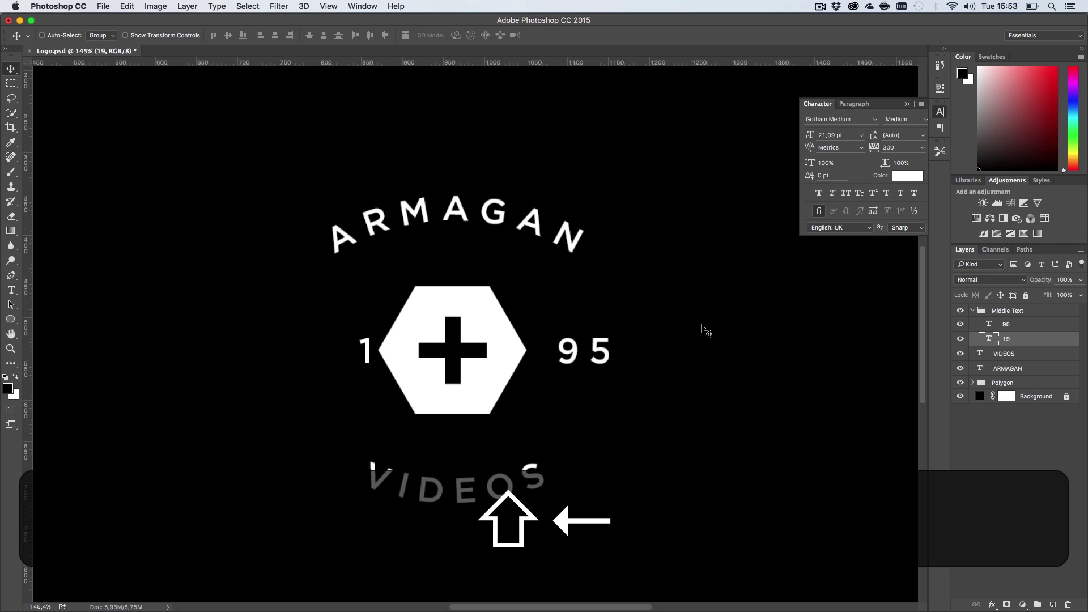
{"action": "key", "text": "shift+Left"}
{"action": "key", "text": "shift+Left"}
{"action": "key", "text": "shift+Left"}
{"action": "key", "text": "shift+Left"}
{"action": "key", "text": "shift+Left"}
{"action": "key", "text": "shift+Left"}
{"action": "key", "text": "shift+Left"}
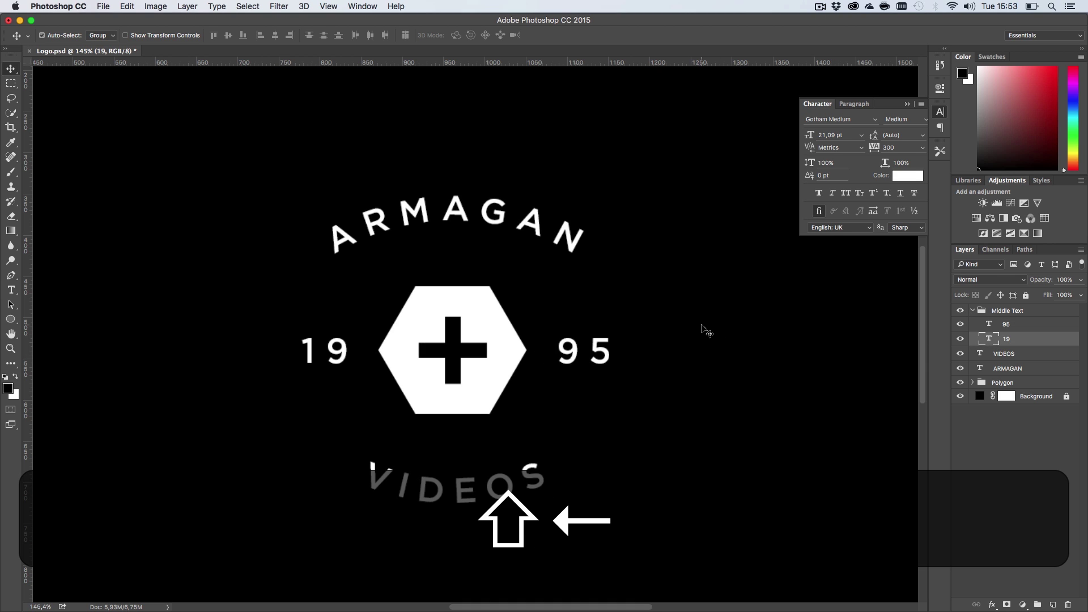
Set the font size of both the 19 and 95 texts to 14 pt and save the document
{"action": "key", "text": "shift+super+i"}
{"action": "key", "text": "super+i"}
{"action": "key", "text": "z"}
{"action": "left_click", "coordinate": [521, 351]}
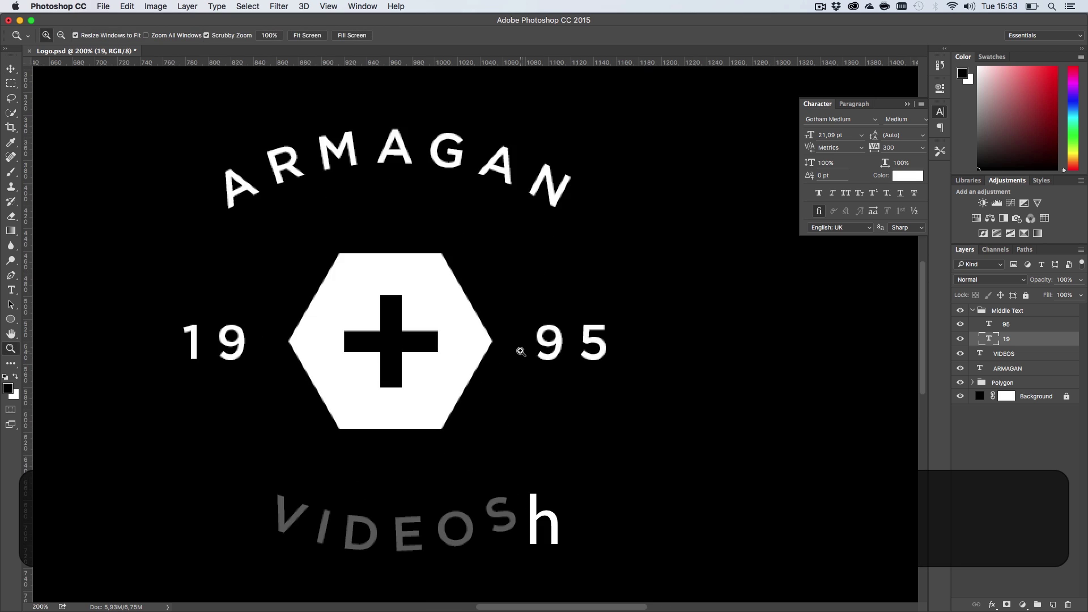
{"action": "key", "text": "h"}
{"action": "left_click_drag", "start_coordinate": [520, 351], "coordinate": [377, 187]}
{"action": "key", "text": "shift+alt+bracketright"}
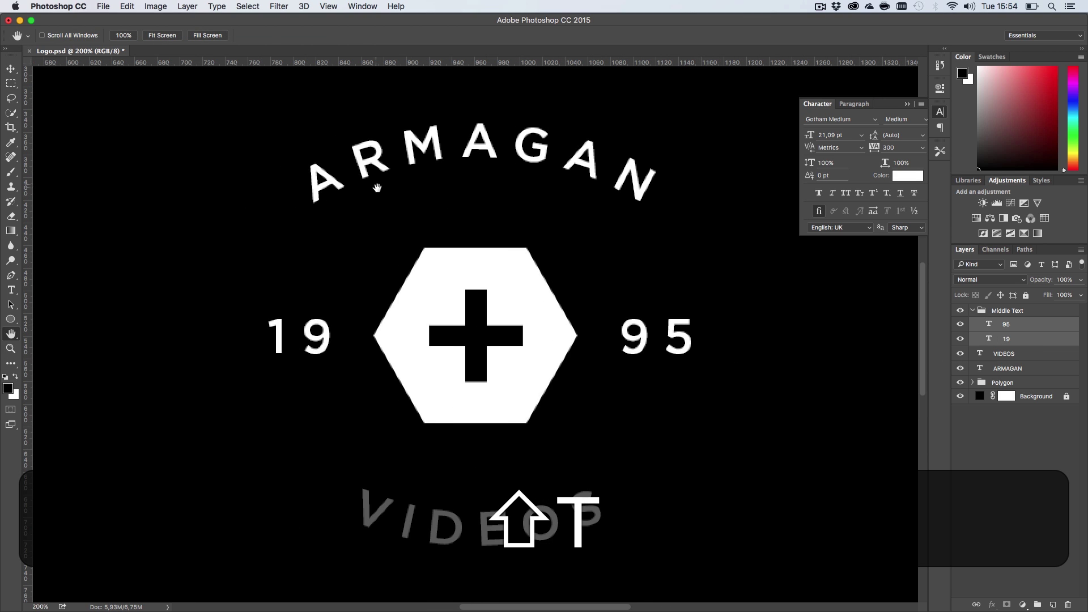
{"action": "key", "text": "shift+t"}
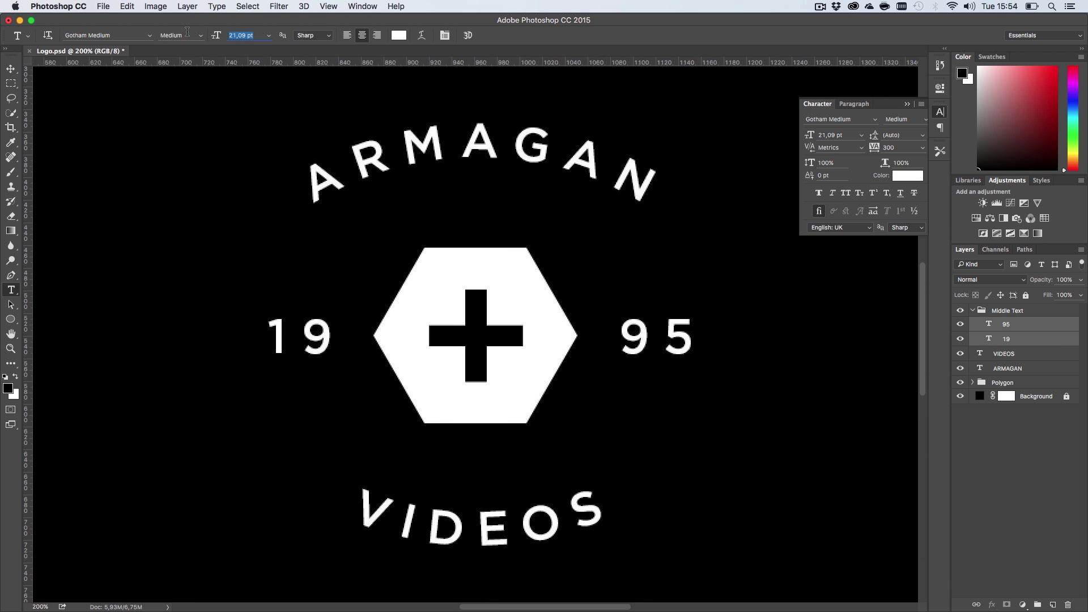
{"action": "type", "text": "14"}
{"action": "left_click", "coordinate": [11, 68]}
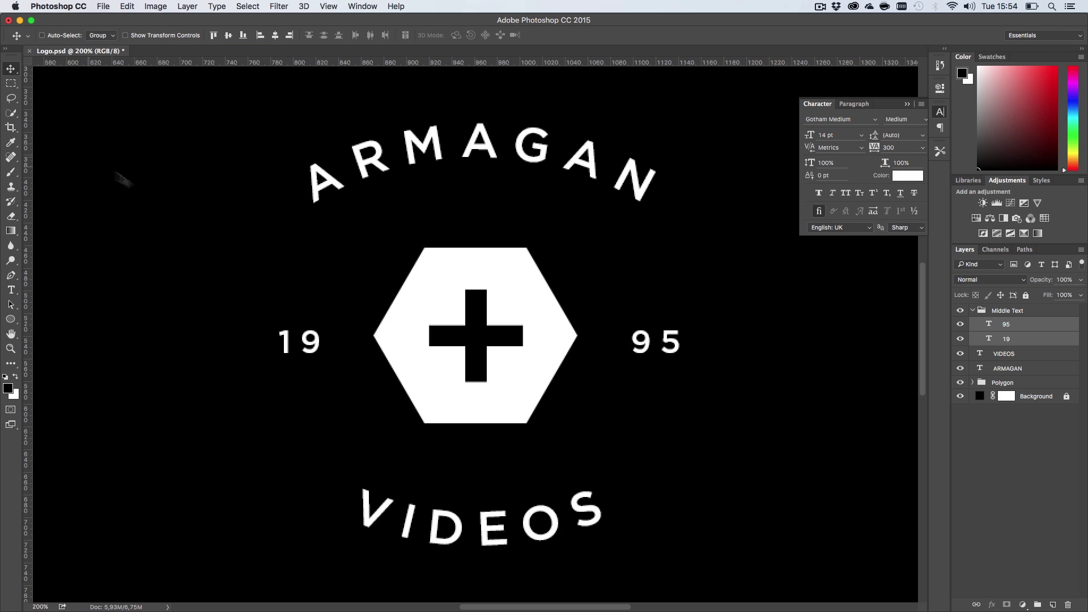
{"action": "key", "text": "super+1"}
{"action": "key", "text": "h"}
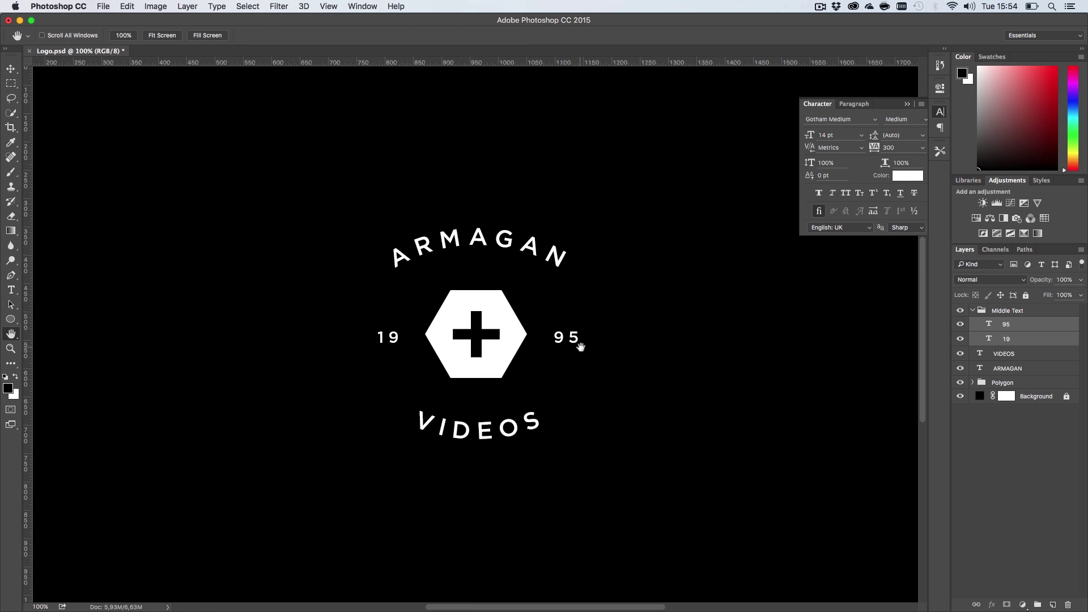
{"action": "key", "text": "super+s"}
Draw a tall, narrow rectangle shape of about 12 × 324 px in the empty area to the right of the logo
{"action": "left_click_drag", "start_coordinate": [596, 355], "coordinate": [374, 361]}
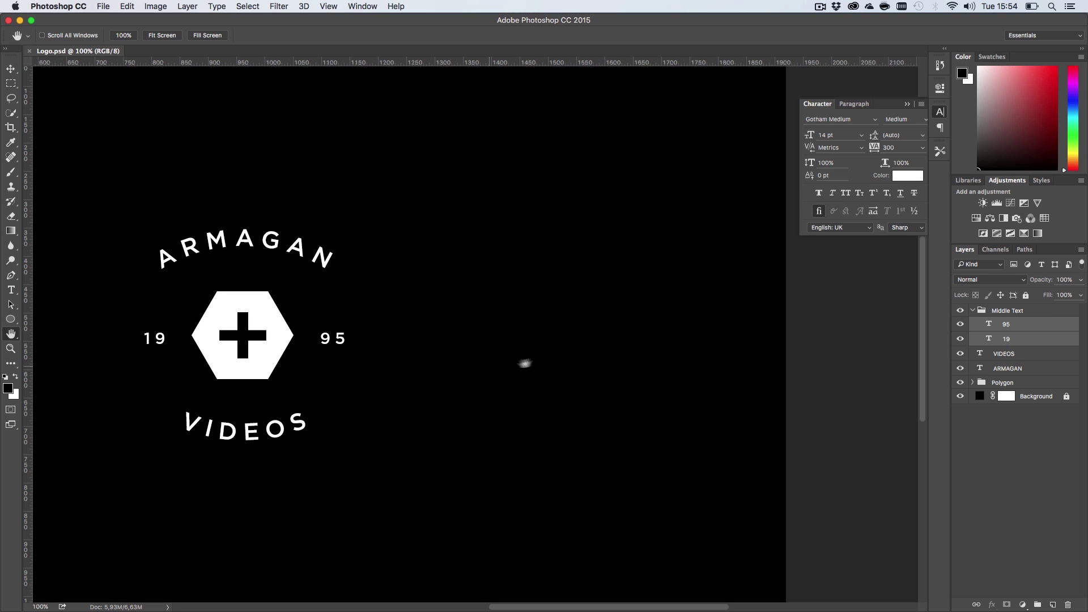
{"action": "key", "text": "z"}
{"action": "left_click", "coordinate": [586, 298]}
{"action": "key", "text": "h"}
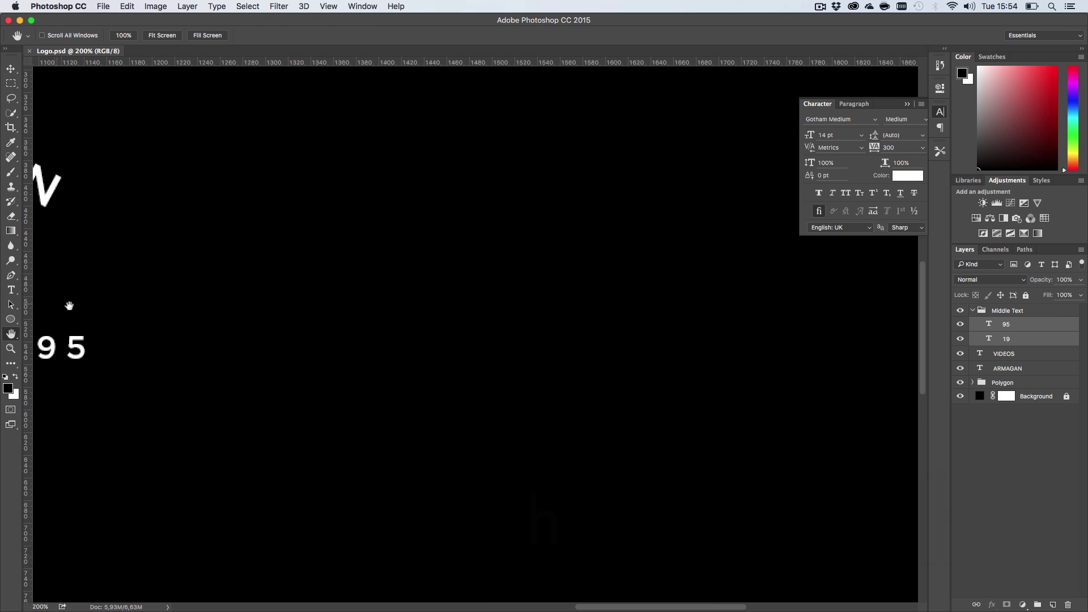
{"action": "left_click", "coordinate": [11, 320]}
{"action": "left_click", "coordinate": [54, 319]}
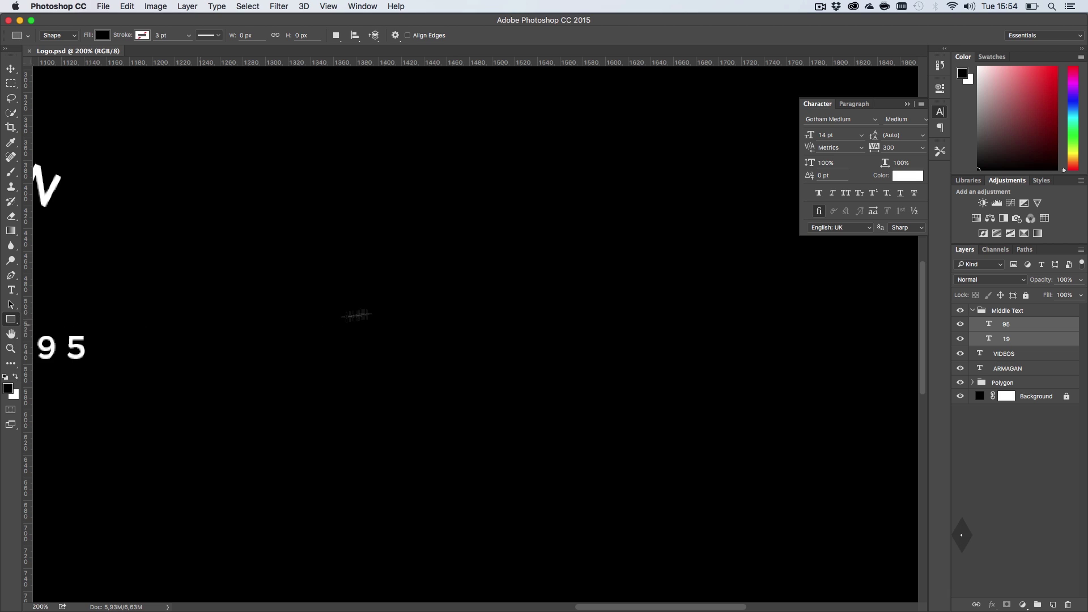
{"action": "left_click_drag", "start_coordinate": [469, 160], "coordinate": [483, 528]}
{"action": "key", "text": "v"}
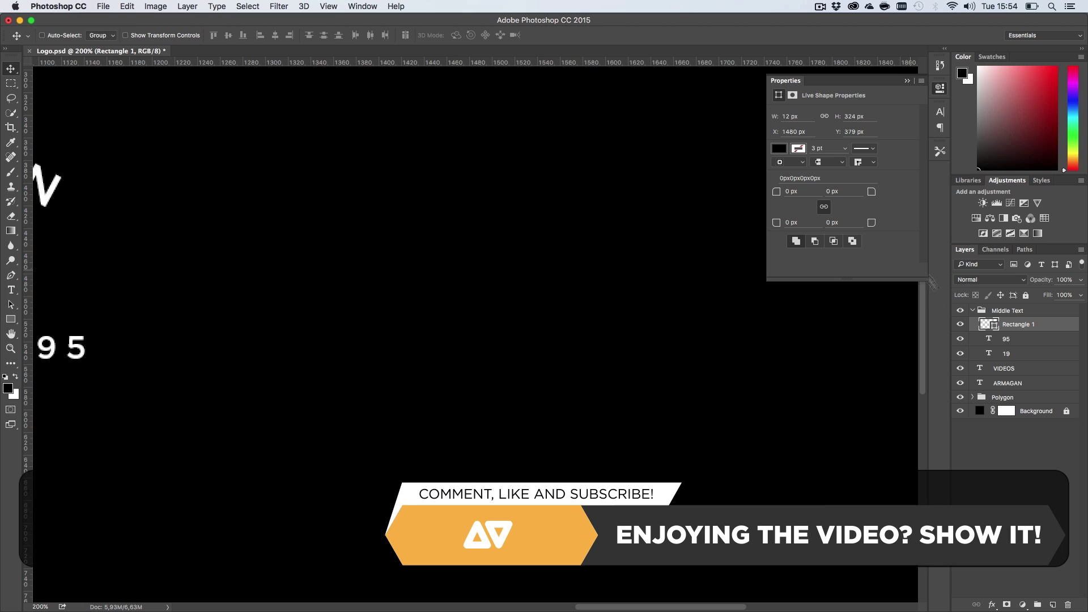
Recolour the tall rectangle to white (ffffff) and take its layer out of the Middle Text group, placing it above the group
{"action": "double_click", "coordinate": [986, 324]}
{"action": "type", "text": "ffffff"}
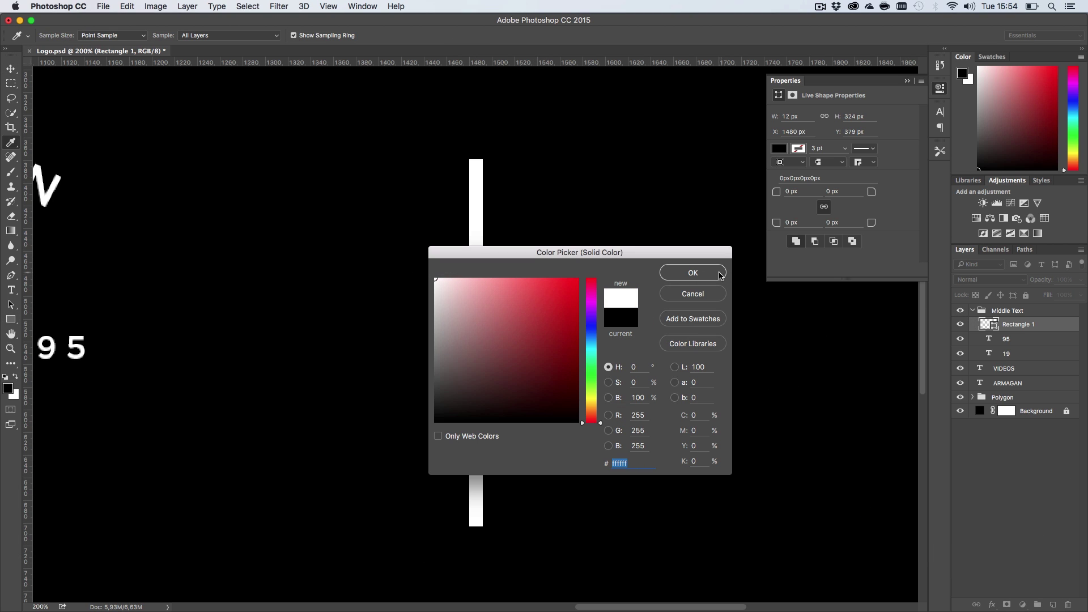
{"action": "left_click", "coordinate": [692, 273]}
{"action": "left_click_drag", "start_coordinate": [1060, 320], "coordinate": [1047, 311]}
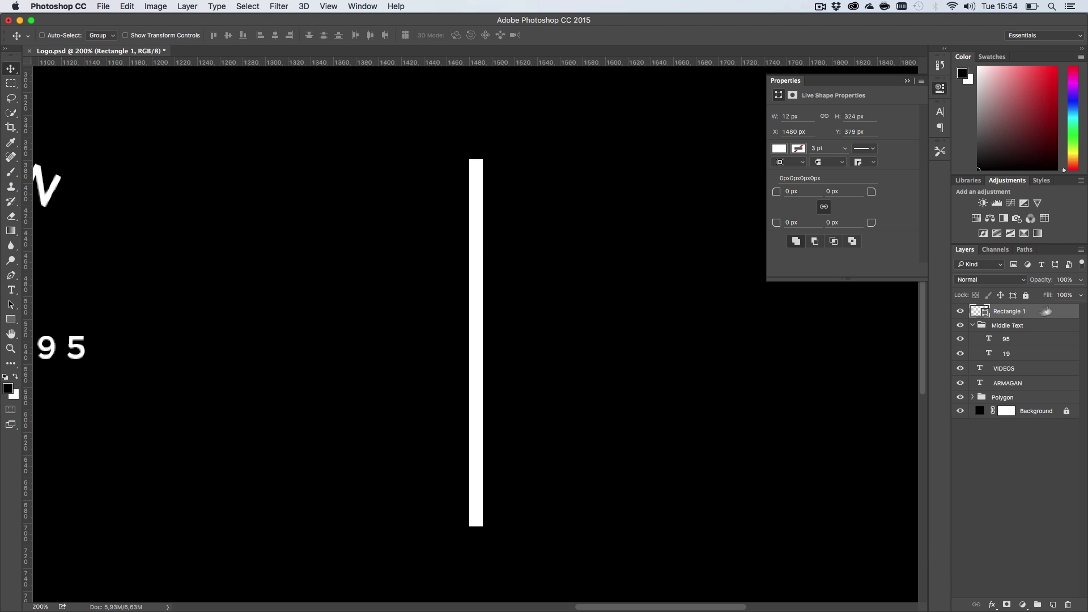
{"action": "left_click", "coordinate": [972, 326]}
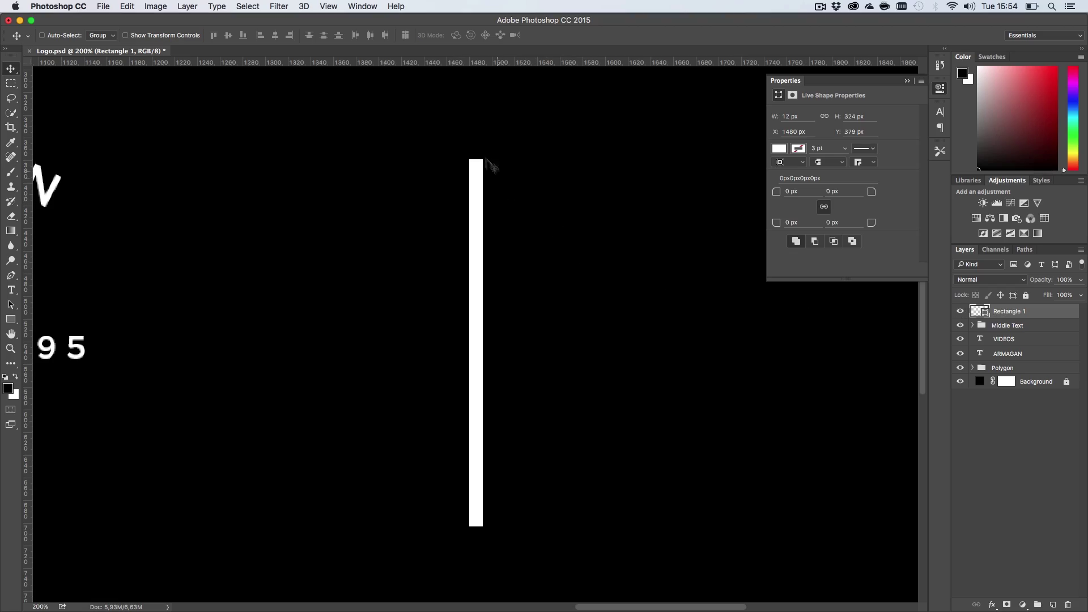
Place a vertical guide through the centre of the white bar's width
{"action": "key", "text": "z"}
{"action": "left_click_drag", "start_coordinate": [480, 135], "coordinate": [479, 135]}
{"action": "key", "text": "h"}
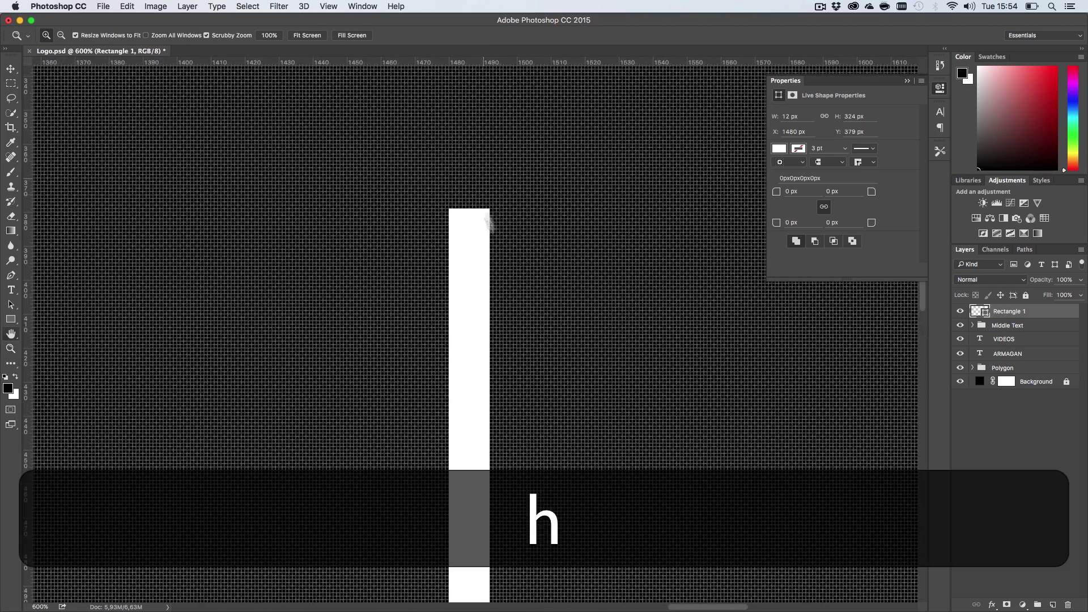
{"action": "left_click_drag", "start_coordinate": [491, 219], "coordinate": [542, 347]}
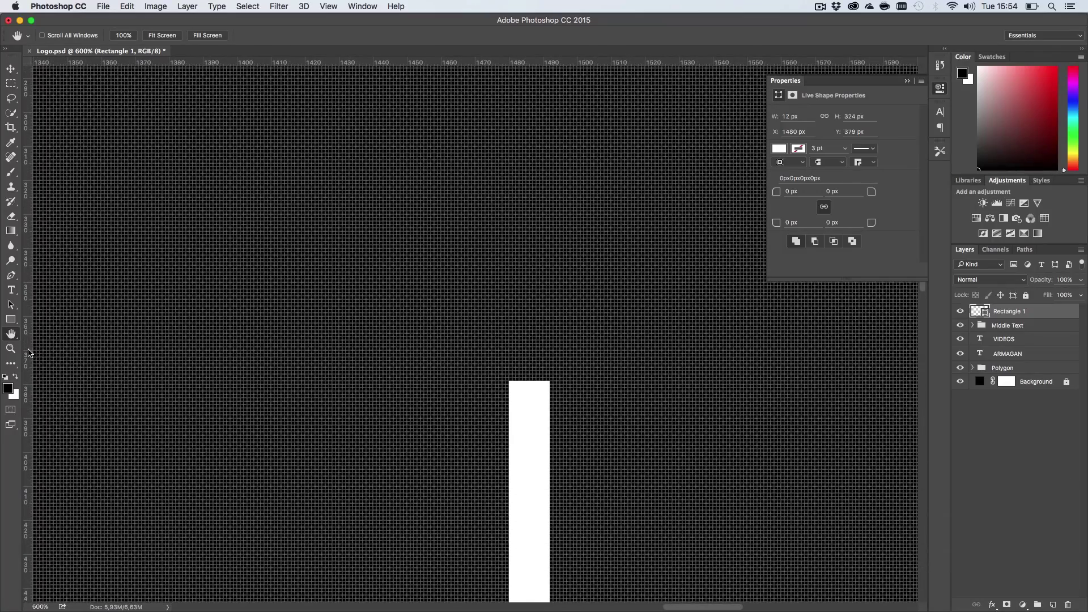
{"action": "left_click_drag", "start_coordinate": [29, 352], "coordinate": [530, 376]}
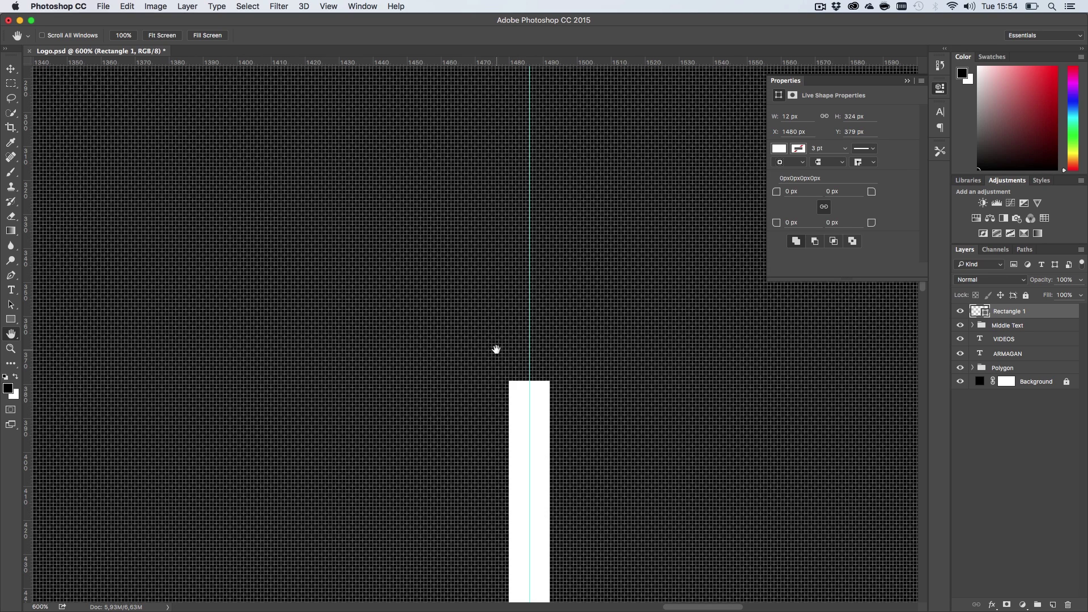
Add a new layer above the white bar and have the Pen tool draw in Shape mode
{"action": "key", "text": "p"}
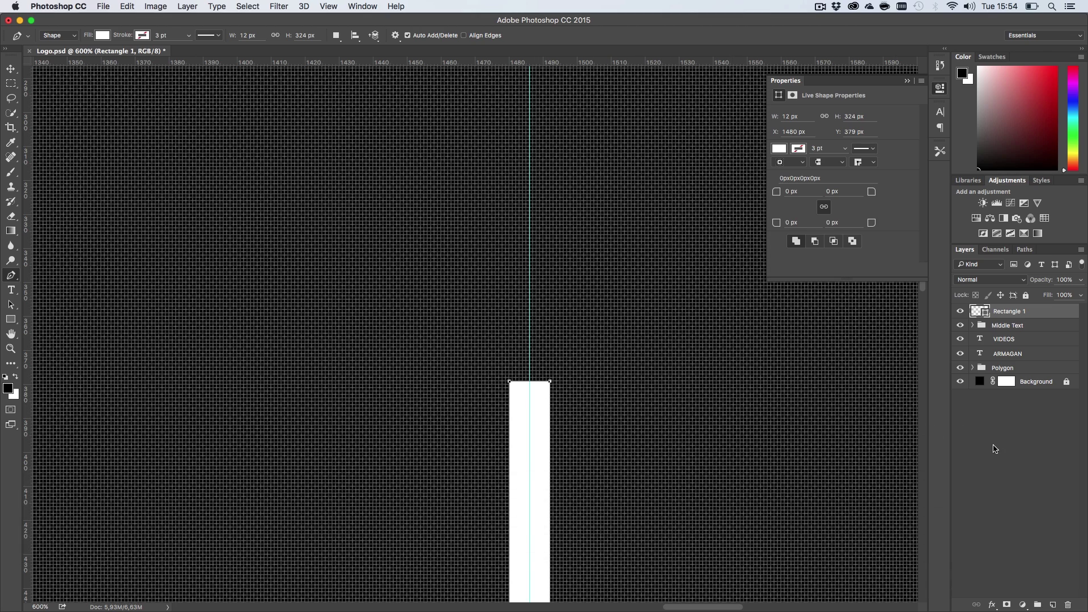
{"action": "left_click", "coordinate": [1015, 426]}
{"action": "left_click", "coordinate": [1054, 604]}
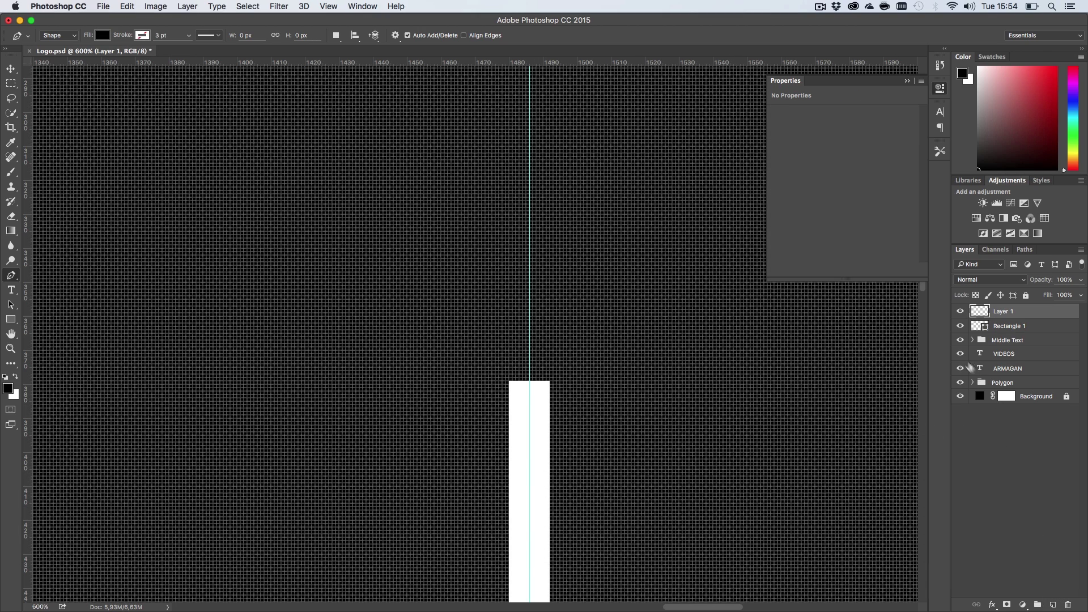
{"action": "left_click", "coordinate": [55, 36]}
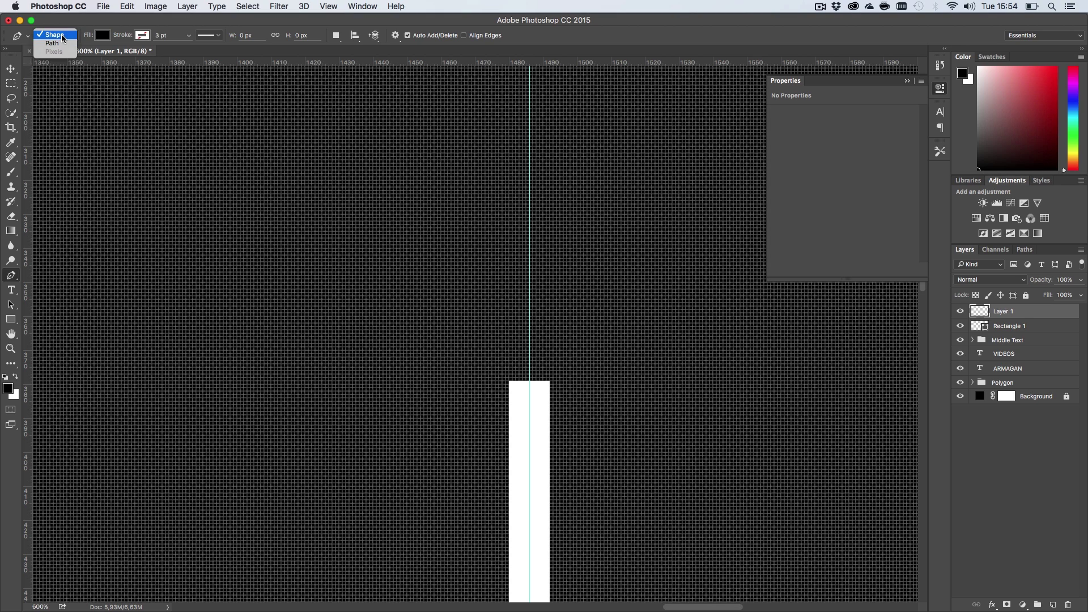
{"action": "left_click", "coordinate": [63, 38]}
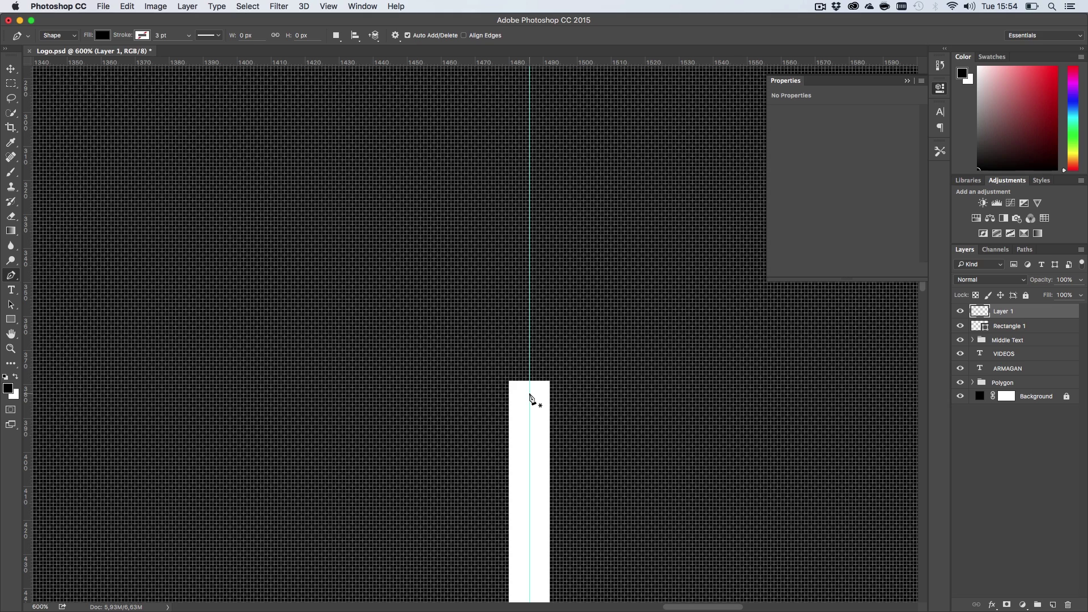
{"action": "key", "text": "shift"}
{"action": "left_click", "coordinate": [530, 395], "text": "shift"}
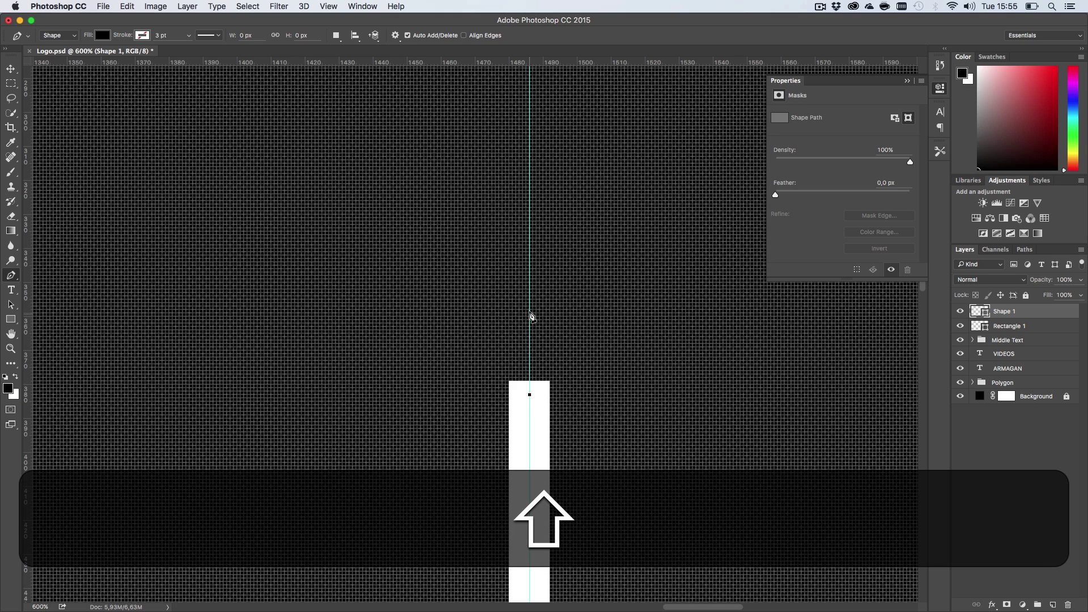
{"action": "left_click", "coordinate": [561, 286], "text": "shift"}
{"action": "left_click", "coordinate": [667, 289], "text": "shift"}
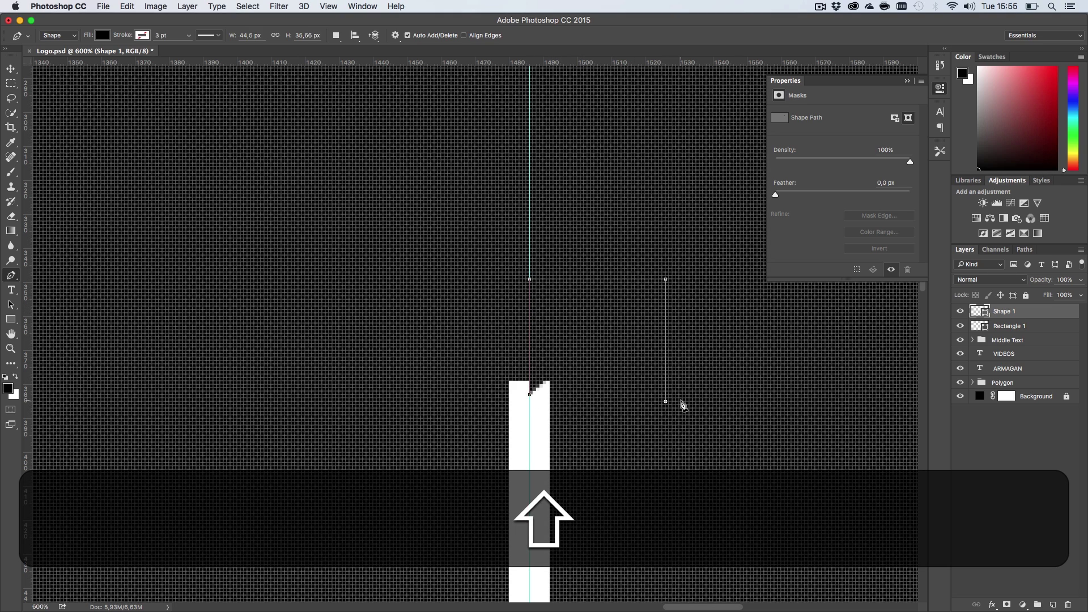
{"action": "key", "text": "shift+super+z"}
{"action": "key", "text": "super+z"}
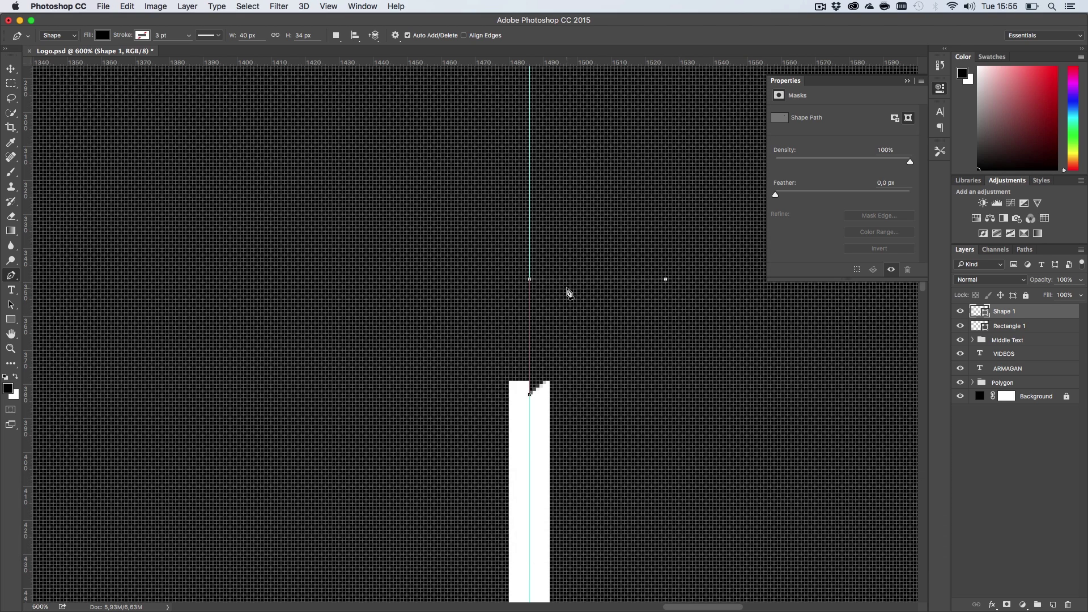
{"action": "key", "text": "BackSpace"}
{"action": "key", "text": "BackSpace"}
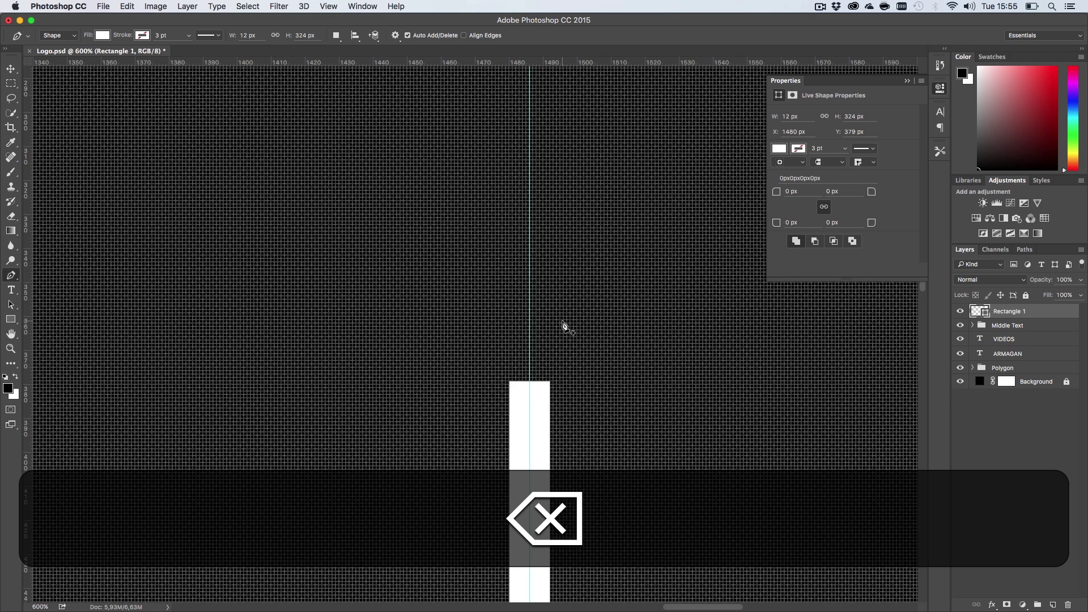
Draw a white half arrowhead of about 29 × 65 px with the Pen tool, left of the guide at the bar's upper end
{"action": "left_click", "coordinate": [529, 394]}
{"action": "key", "text": "shift"}
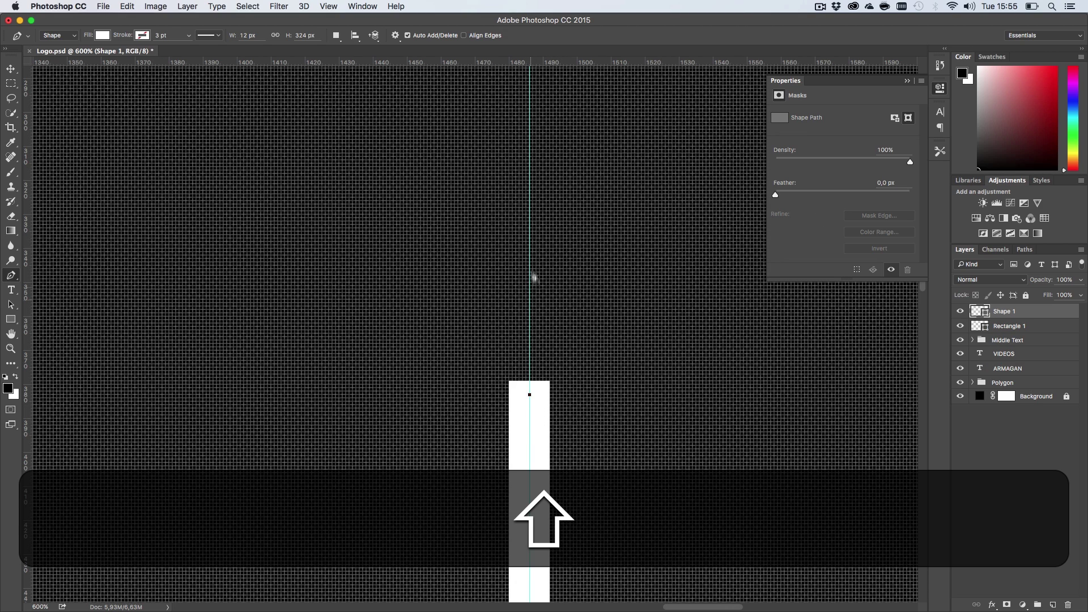
{"action": "left_click", "coordinate": [530, 235], "text": "shift"}
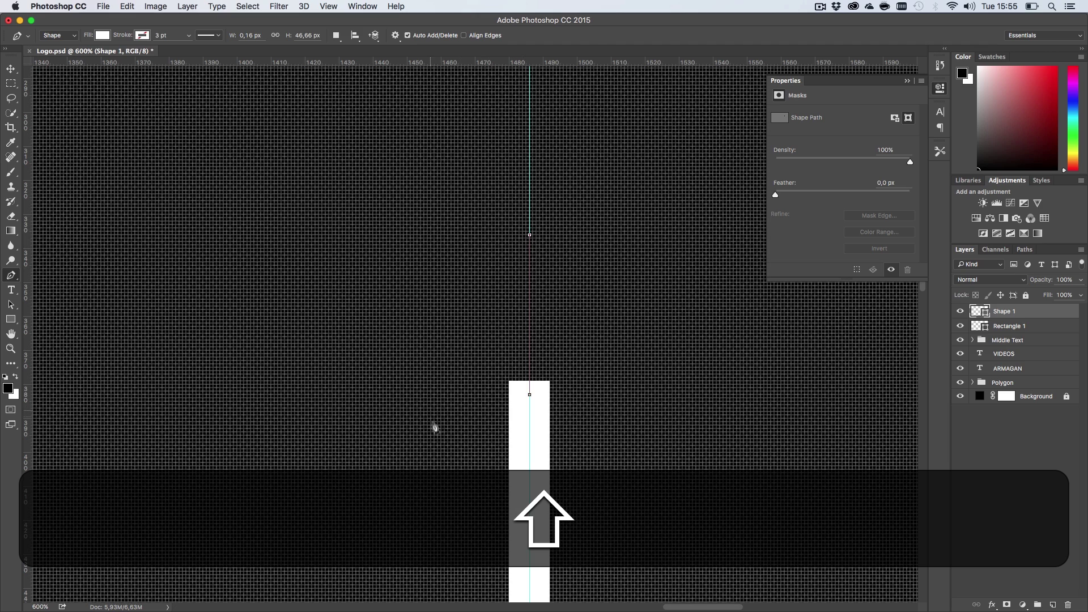
{"action": "left_click", "coordinate": [431, 456]}
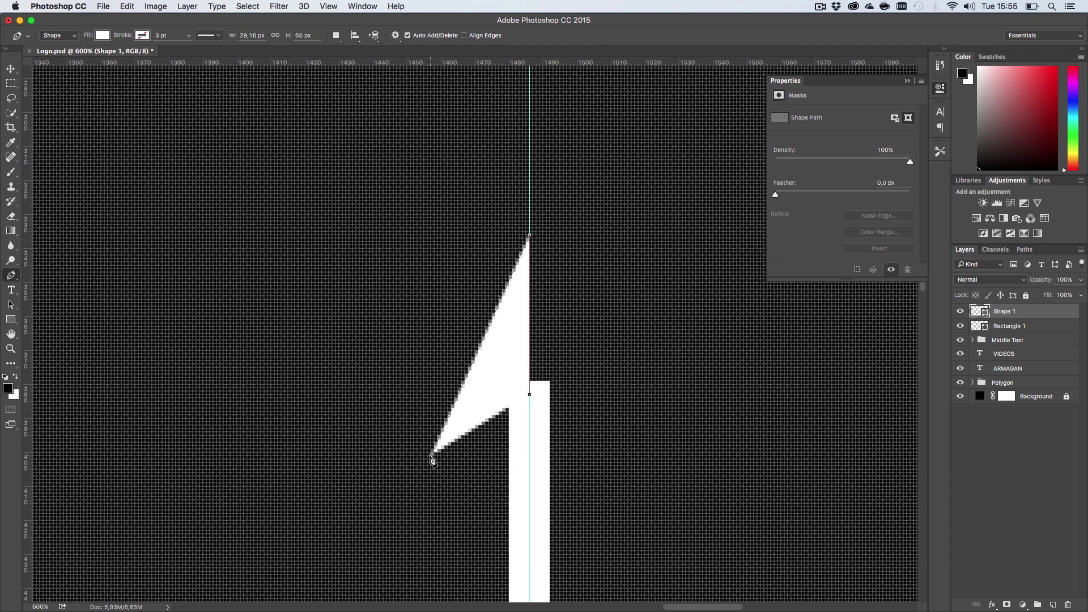
{"action": "left_click", "coordinate": [530, 395]}
{"action": "key", "text": "a"}
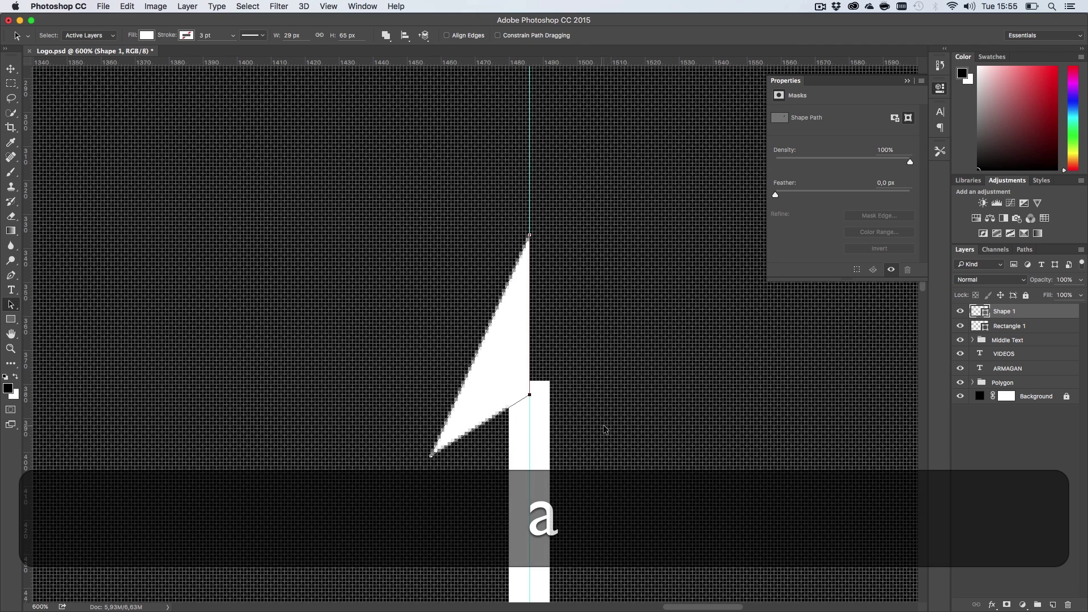
{"action": "left_click", "coordinate": [606, 429]}
Remove the vertical guide that runs through the bar from the canvas
{"action": "key", "text": "z"}
{"action": "left_click_drag", "start_coordinate": [587, 427], "coordinate": [513, 428]}
{"action": "key", "text": "h"}
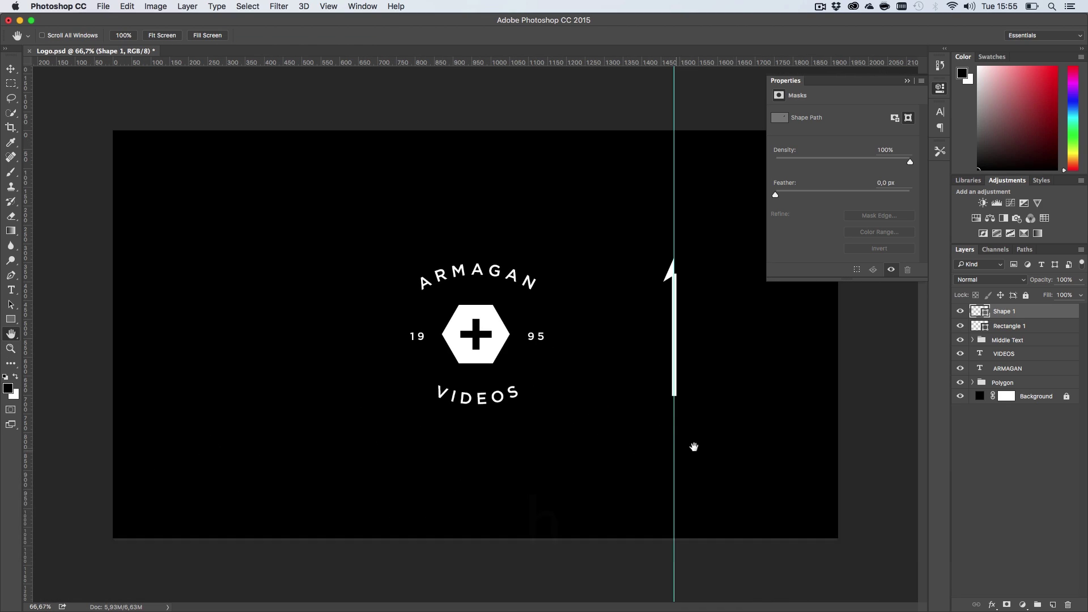
{"action": "key", "text": "v"}
{"action": "left_click_drag", "start_coordinate": [673, 428], "coordinate": [888, 444]}
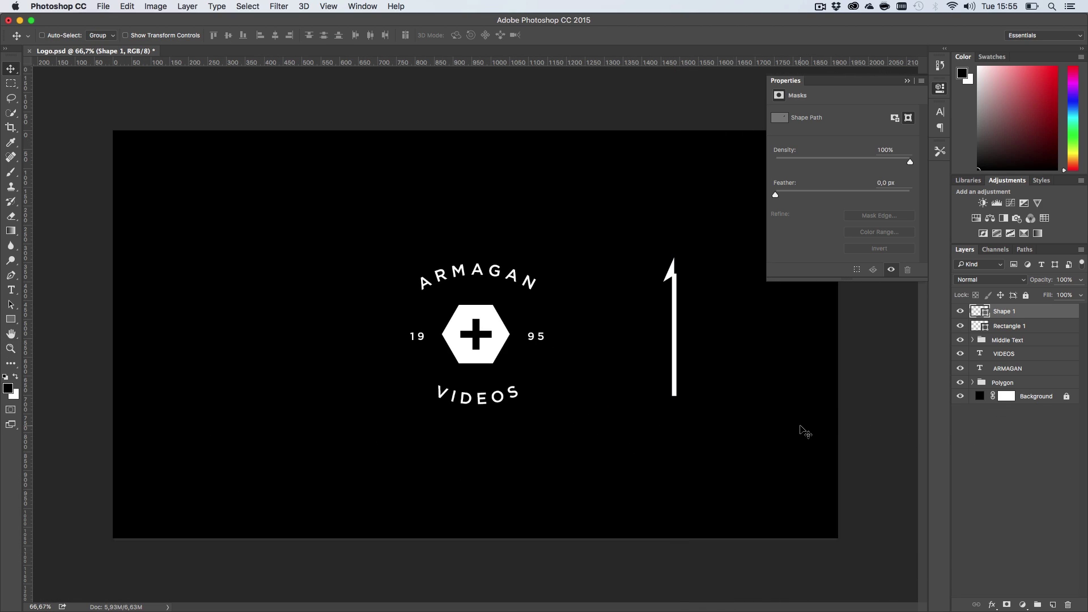
Duplicate the half arrowhead and place the copy at the same height to the right of the bar
{"action": "key", "text": "z"}
{"action": "left_click_drag", "start_coordinate": [698, 260], "coordinate": [610, 295]}
{"action": "left_click", "coordinate": [611, 295]}
{"action": "key", "text": "h"}
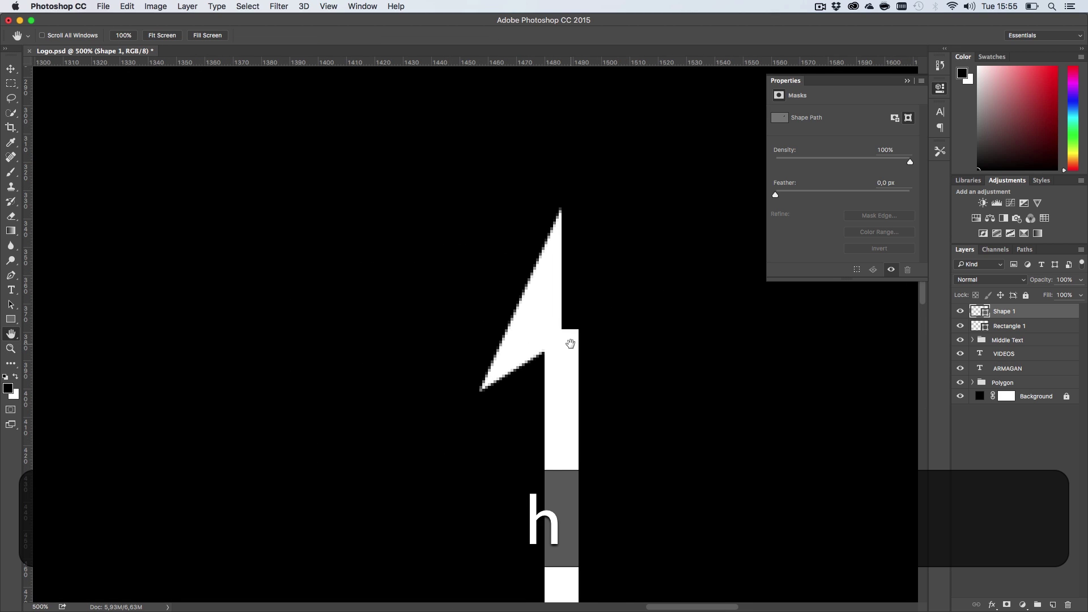
{"action": "left_click_drag", "start_coordinate": [571, 343], "coordinate": [497, 380]}
{"action": "key", "text": "v"}
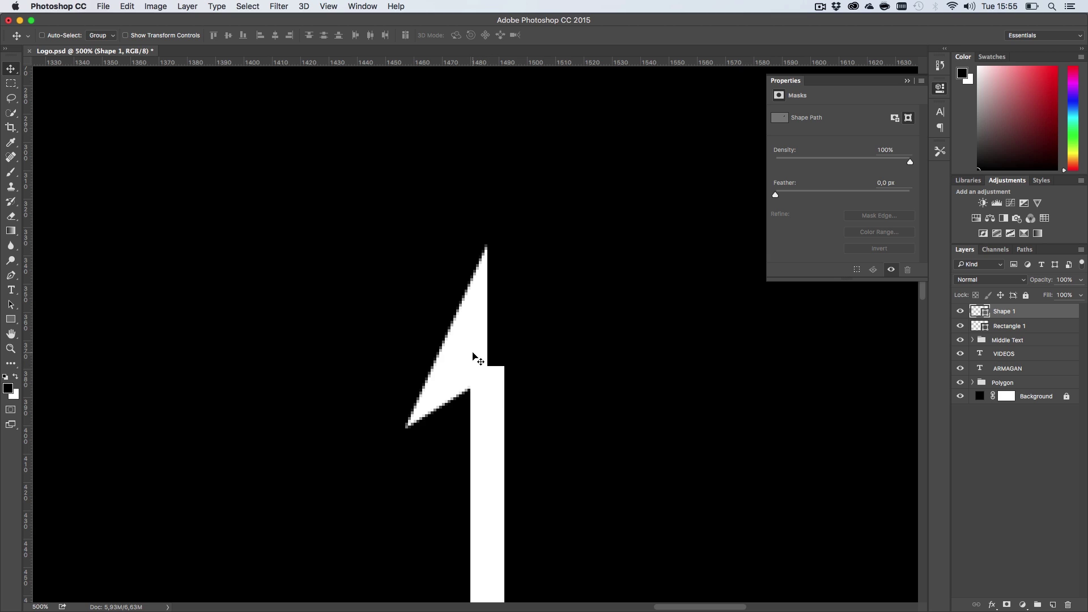
{"action": "key", "text": "alt"}
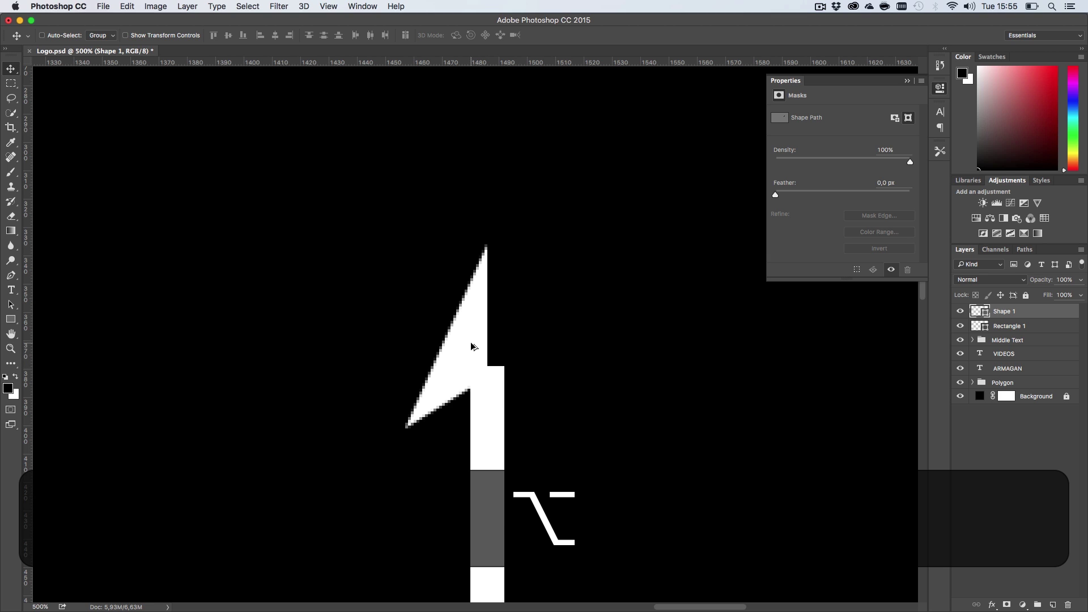
{"action": "left_click_drag", "start_coordinate": [471, 346], "coordinate": [599, 347]}
Mirror the copied half arrowhead horizontally, keeping its tip at the upper end
{"action": "key", "text": "super+t"}
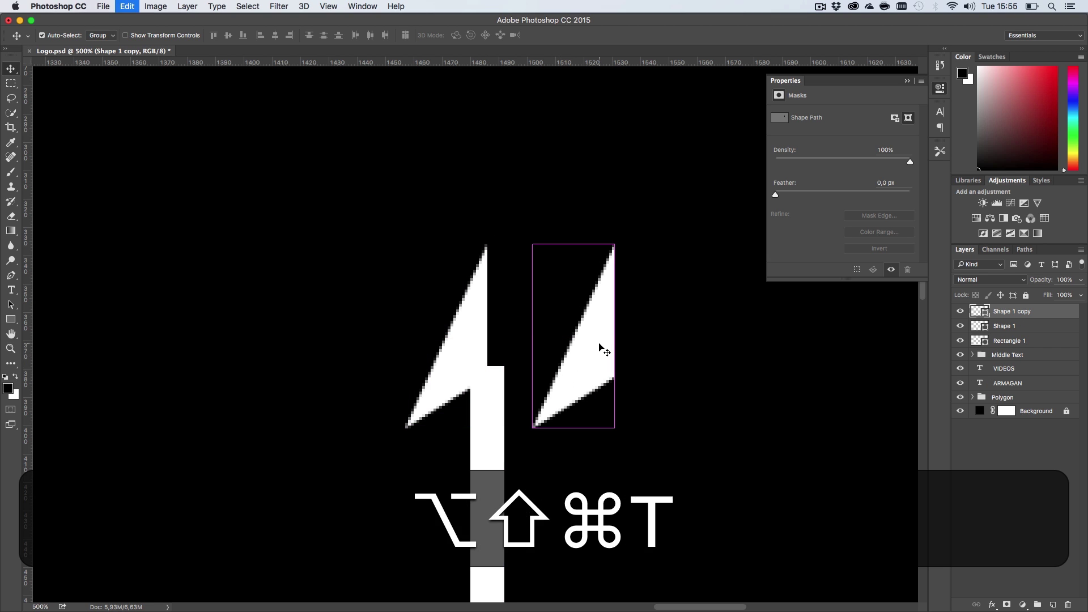
{"action": "right_click", "coordinate": [600, 343]}
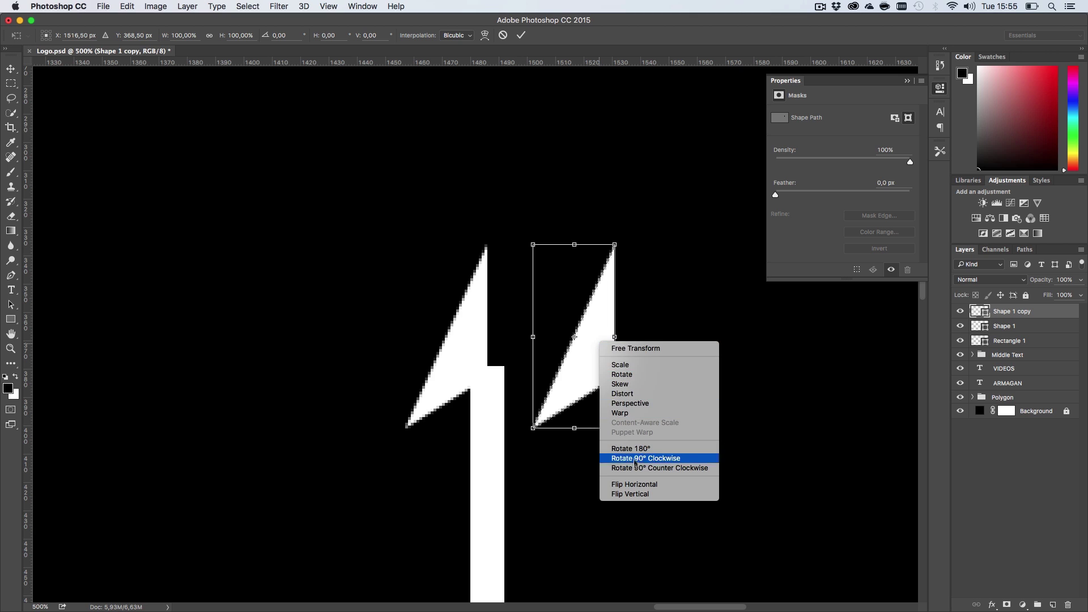
{"action": "left_click", "coordinate": [640, 493]}
{"action": "right_click", "coordinate": [605, 356]}
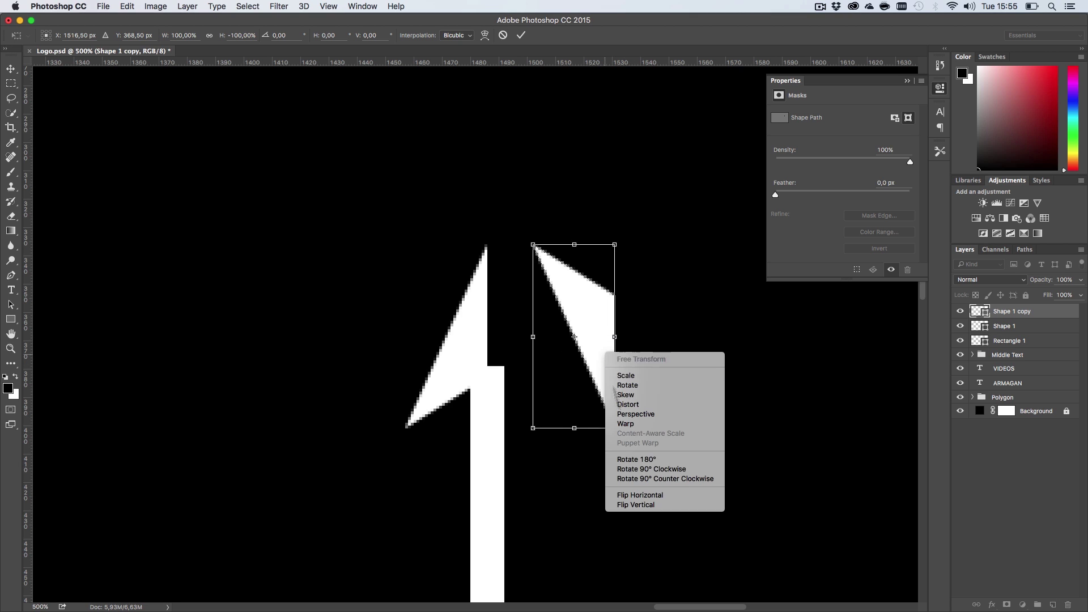
{"action": "left_click", "coordinate": [640, 506]}
{"action": "right_click", "coordinate": [600, 332]}
{"action": "left_click", "coordinate": [633, 474]}
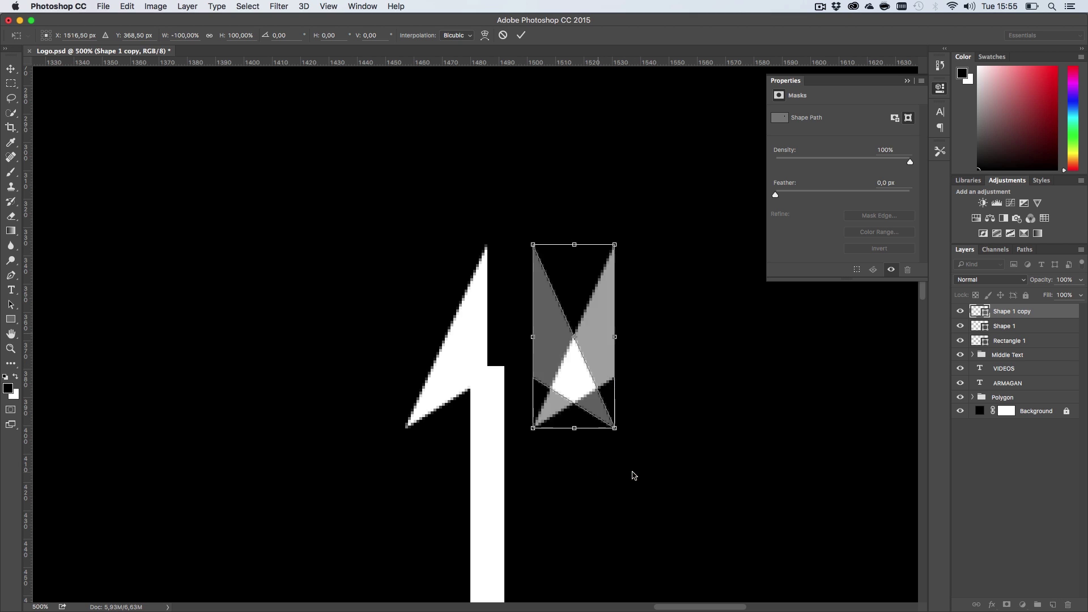
{"action": "key", "text": "Return"}
Move the mirrored half against the first one at the bar's centre to complete the arrowhead, and check the joint up close
{"action": "key", "text": "v"}
{"action": "left_click_drag", "start_coordinate": [590, 354], "coordinate": [541, 351]}
{"action": "key", "text": "z"}
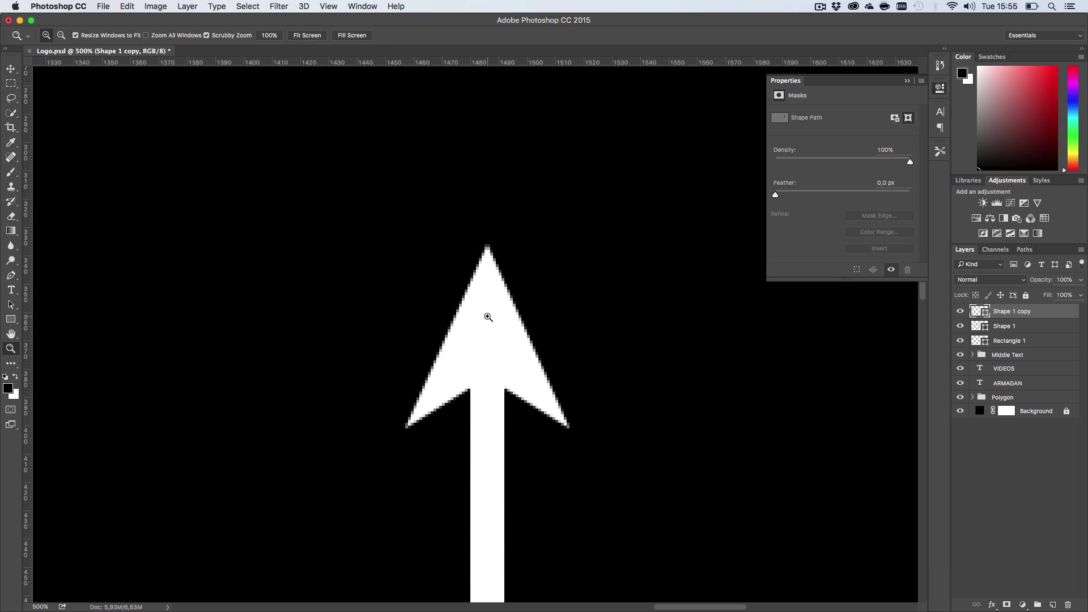
{"action": "left_click_drag", "start_coordinate": [488, 317], "coordinate": [527, 338]}
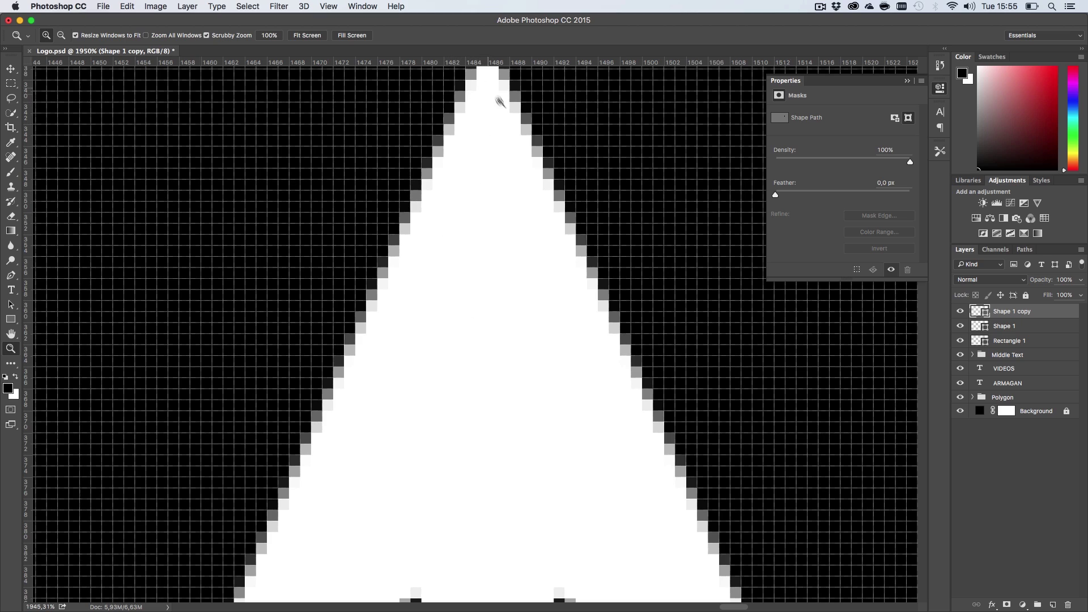
{"action": "left_click_drag", "start_coordinate": [564, 403], "coordinate": [498, 262]}
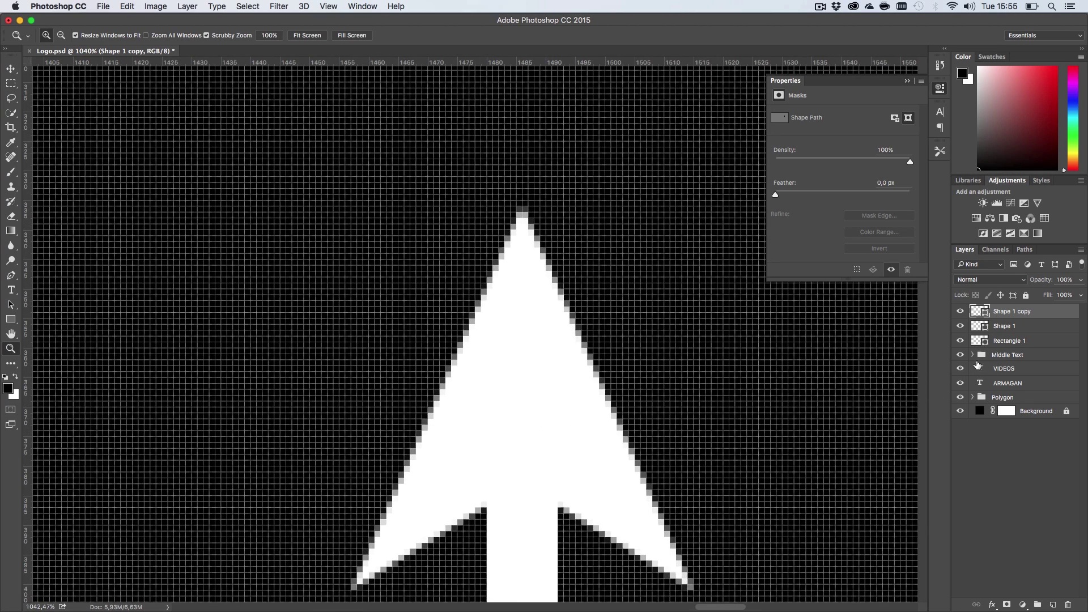
Convert the two half arrowhead layers together into one smart object
{"action": "left_click", "coordinate": [1020, 326], "text": "shift"}
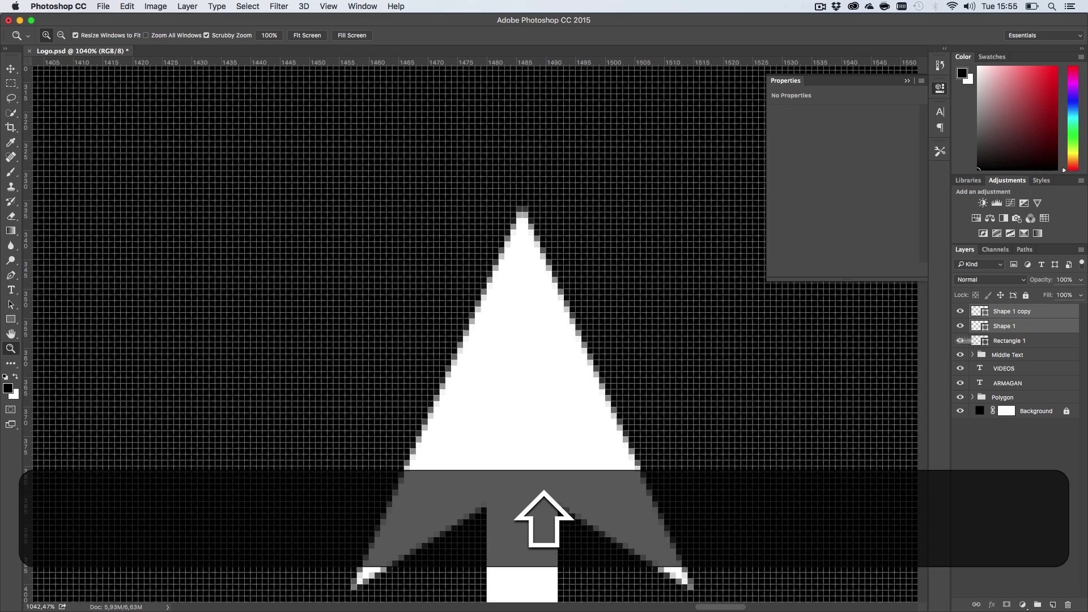
{"action": "right_click", "coordinate": [1046, 315]}
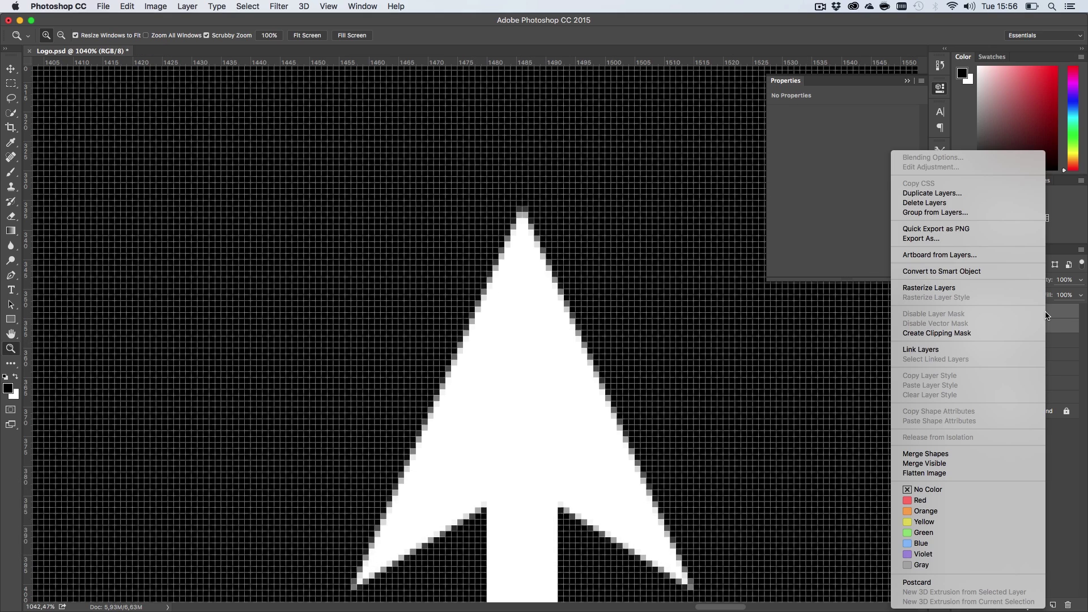
{"action": "left_click", "coordinate": [966, 272]}
Try an outlined arrowhead with 0% fill and a 4 px white inside stroke, then discard the stroke and restore the full fill
{"action": "key", "text": "z"}
{"action": "left_click_drag", "start_coordinate": [752, 380], "coordinate": [633, 382]}
{"action": "left_click", "coordinate": [684, 378]}
{"action": "key", "text": "h"}
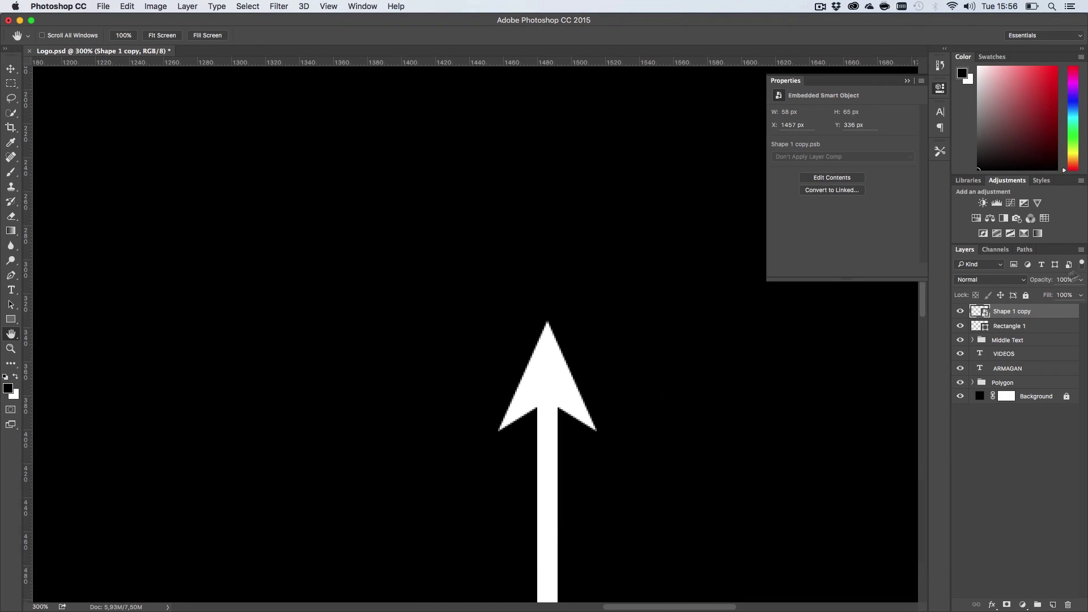
{"action": "left_click_drag", "start_coordinate": [1051, 297], "coordinate": [935, 298]}
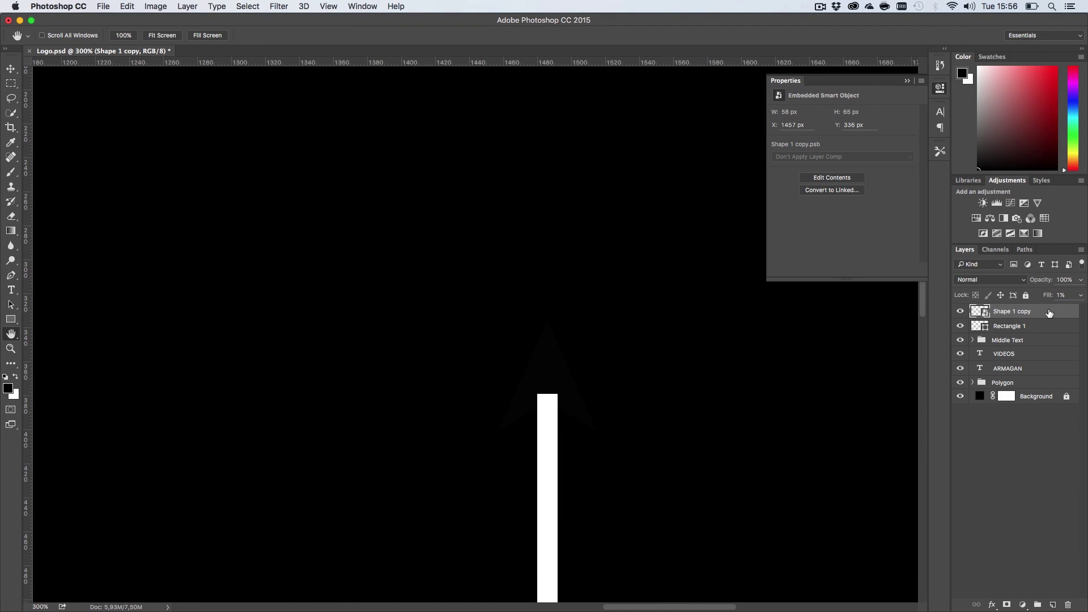
{"action": "left_click_drag", "start_coordinate": [1044, 298], "coordinate": [1033, 297]}
{"action": "double_click", "coordinate": [1050, 315]}
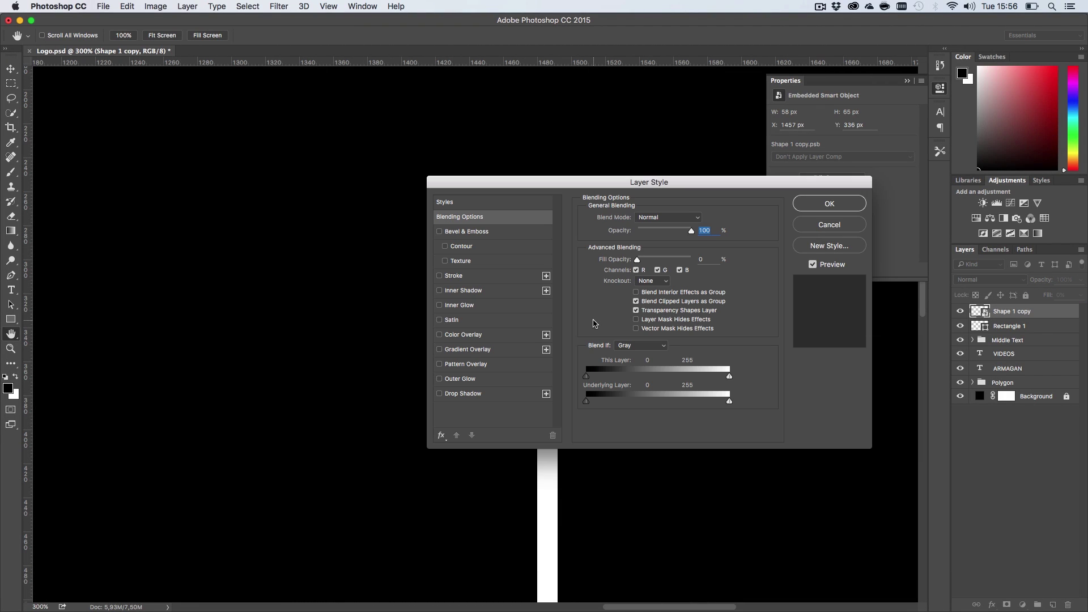
{"action": "left_click", "coordinate": [440, 276]}
{"action": "mouse_move", "coordinate": [546, 182]}
{"action": "left_mouse_down"}
{"action": "mouse_move", "coordinate": [726, 389]}
{"action": "mouse_move", "coordinate": [653, 208]}
{"action": "mouse_move", "coordinate": [288, 188]}
{"action": "mouse_move", "coordinate": [160, 122]}
{"action": "left_mouse_up"}
{"action": "left_click", "coordinate": [588, 307]}
{"action": "left_click_drag", "start_coordinate": [239, 155], "coordinate": [227, 154]}
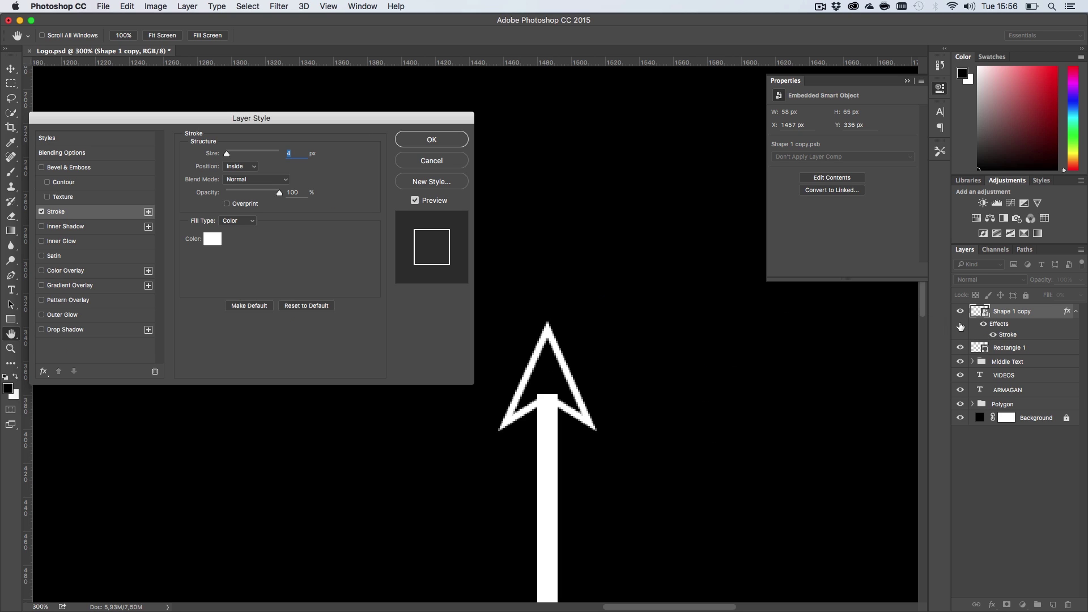
{"action": "left_click", "coordinate": [441, 161]}
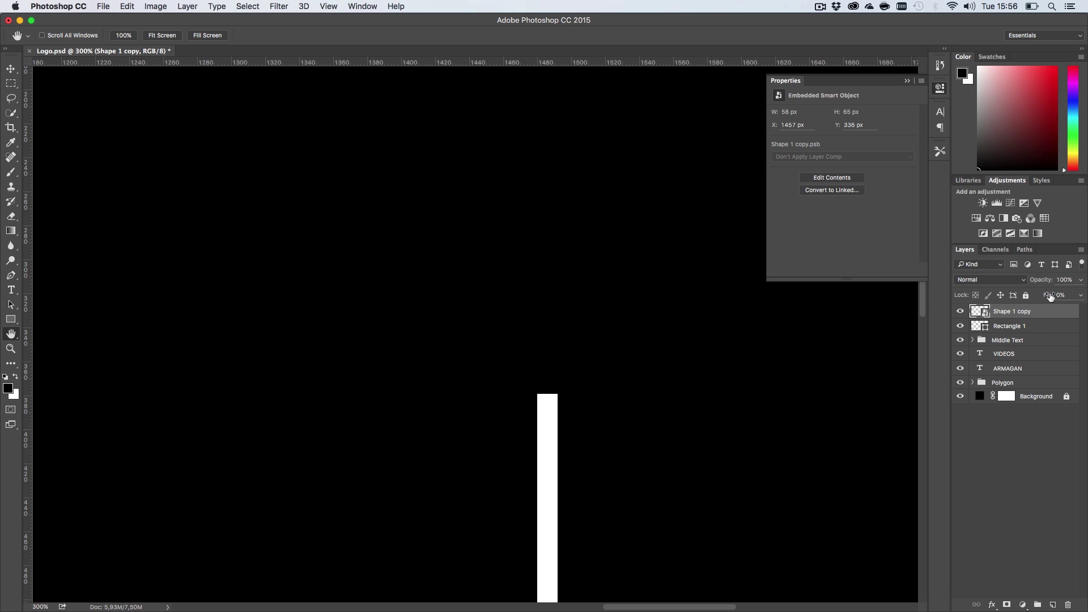
{"action": "mouse_move", "coordinate": [1050, 297]}
{"action": "left_mouse_down"}
{"action": "mouse_move", "coordinate": [1078, 296]}
{"action": "mouse_move", "coordinate": [1066, 297]}
{"action": "left_mouse_up"}
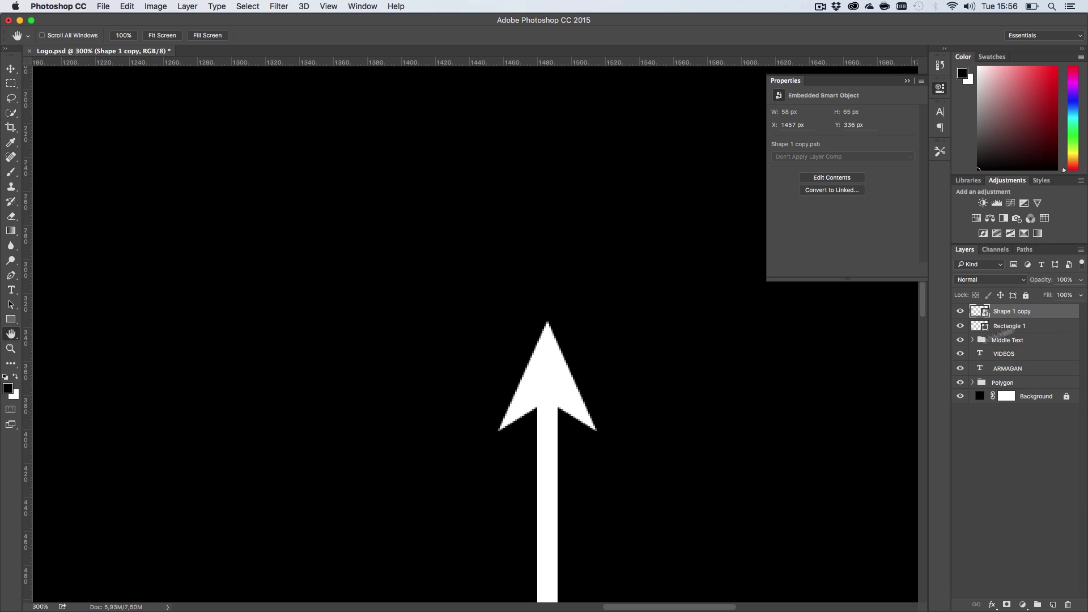
Save the document
{"action": "key", "text": "h"}
{"action": "scroll", "coordinate": [658, 449], "scroll_direction": "down", "scroll_amount": 10}
{"action": "scroll", "coordinate": [658, 449], "scroll_direction": "right", "scroll_amount": 3}
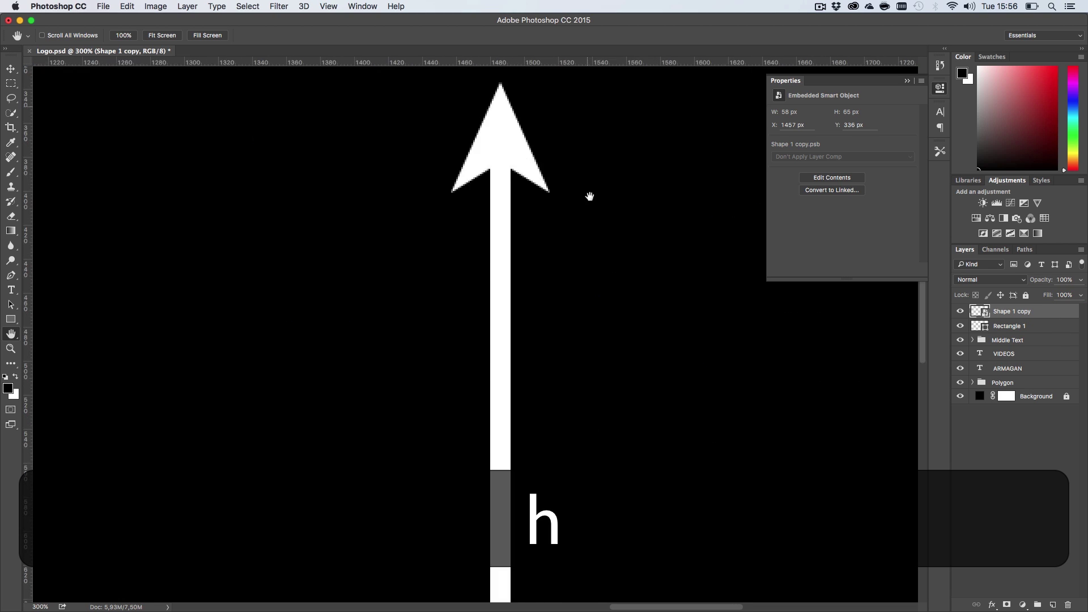
{"action": "scroll", "coordinate": [636, 203], "scroll_direction": "left", "scroll_amount": 5}
{"action": "scroll", "coordinate": [635, 203], "scroll_direction": "down", "scroll_amount": 2}
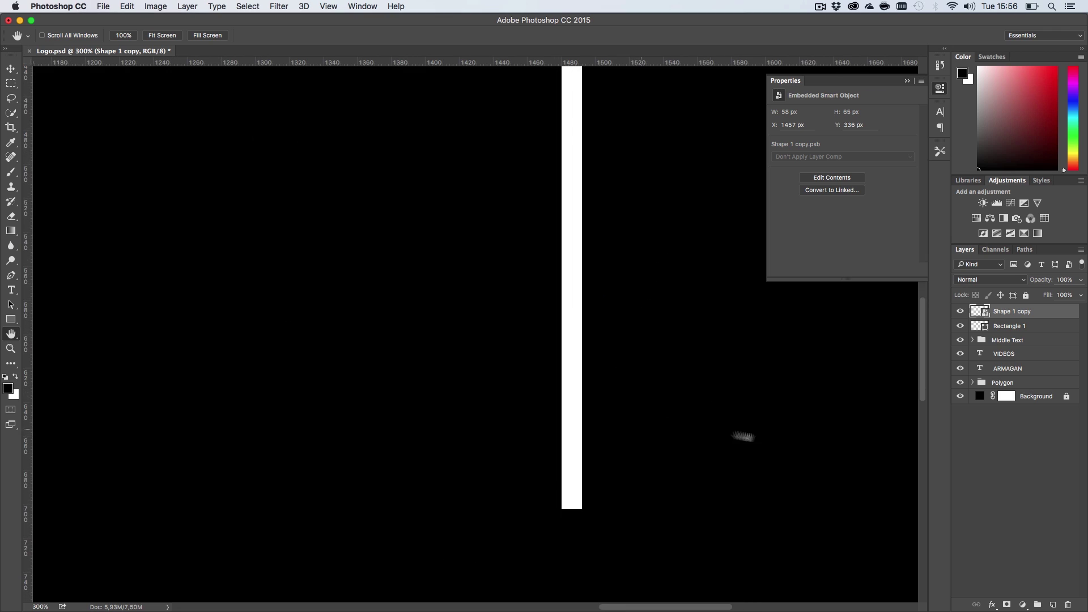
{"action": "key", "text": "super+s"}
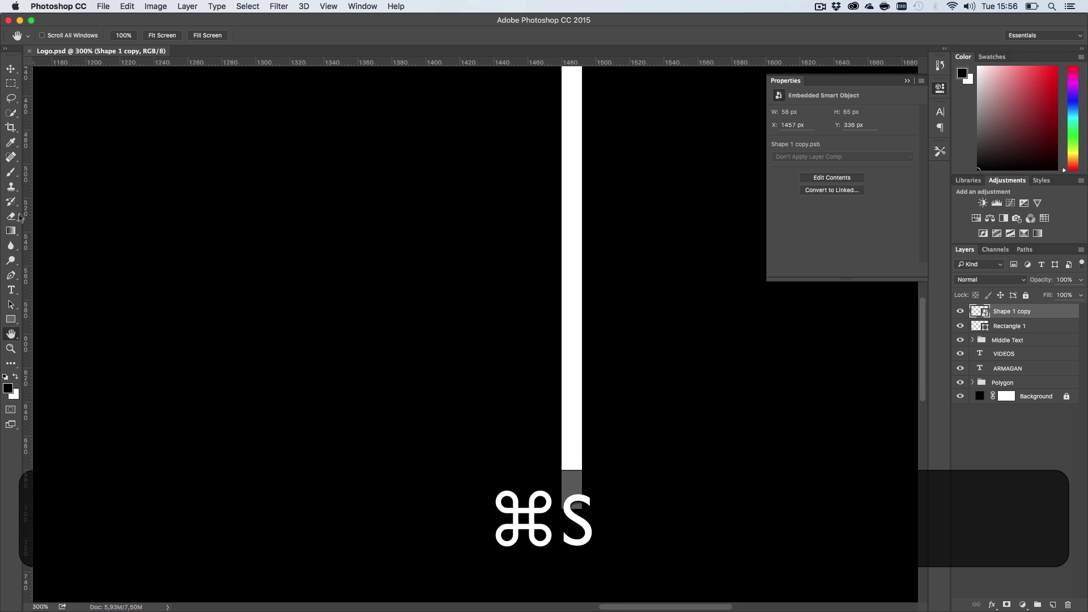
Draw a rectangle of about 13 × 74 px left of the bar's lower end and colour it white (#ffffff)
{"action": "left_click", "coordinate": [19, 322]}
{"action": "left_click", "coordinate": [63, 318]}
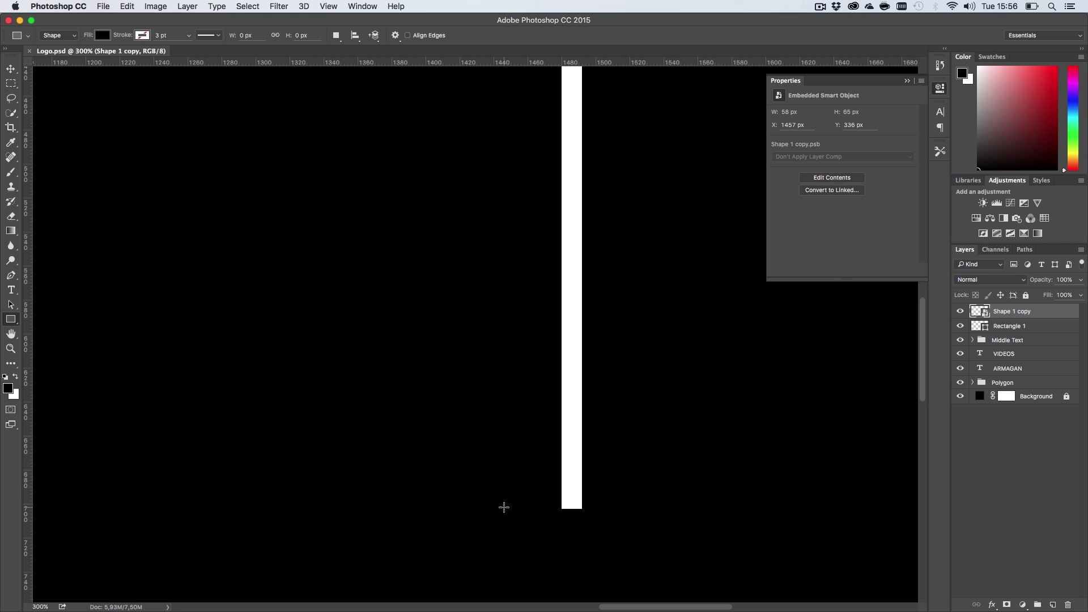
{"action": "left_click_drag", "start_coordinate": [504, 509], "coordinate": [482, 383]}
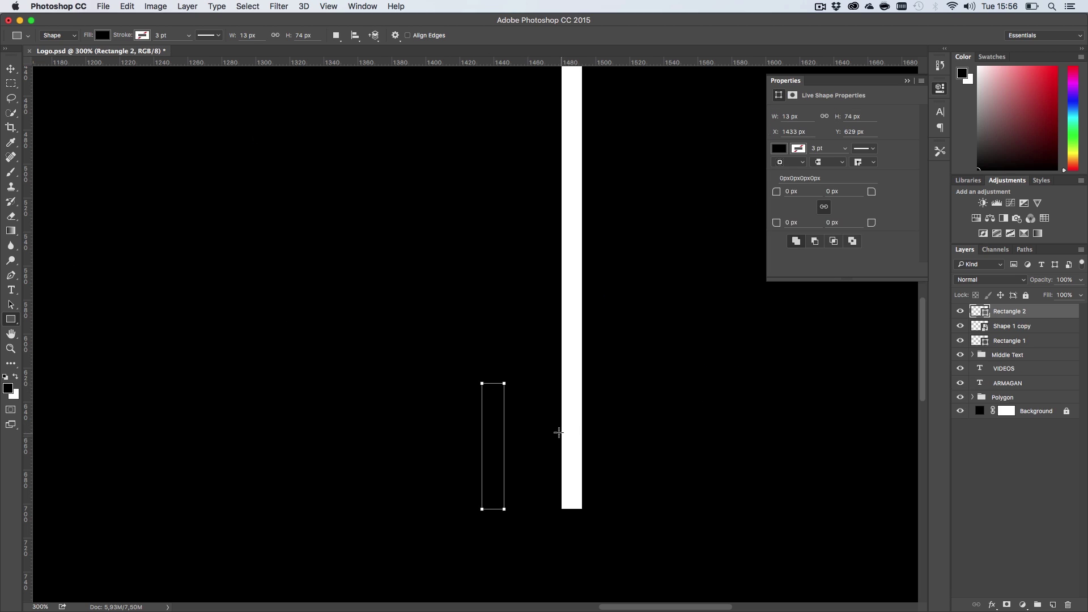
{"action": "double_click", "coordinate": [976, 312]}
{"action": "left_click", "coordinate": [438, 280]}
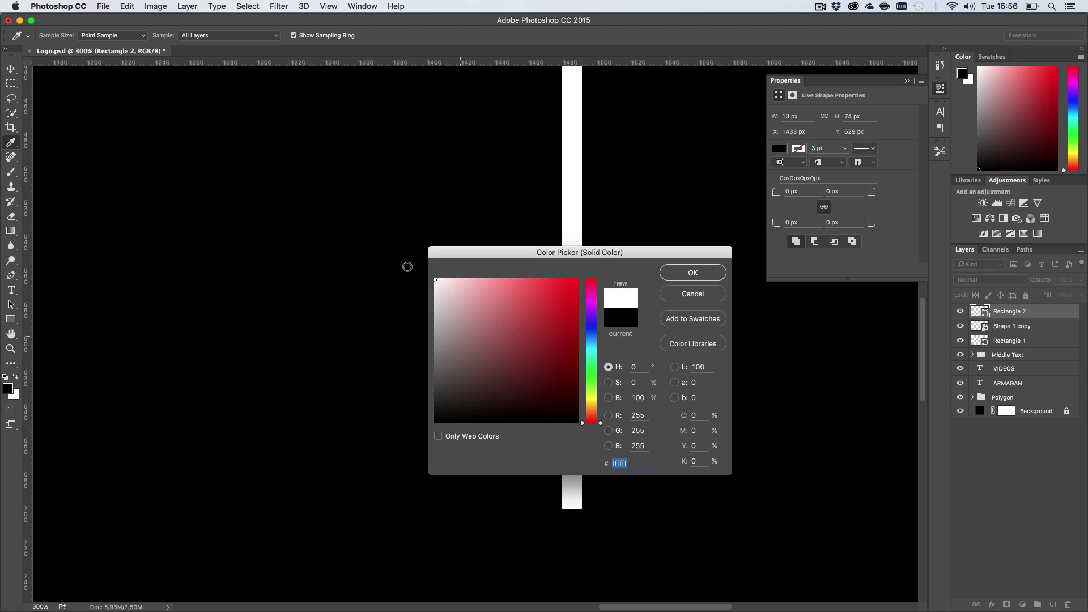
{"action": "left_click", "coordinate": [703, 274]}
Try to rotate the small rectangle 45° clockwise and join its upper end to the bar, then undo the move and rotation
{"action": "key", "text": "super+t"}
{"action": "left_click_drag", "start_coordinate": [636, 331], "coordinate": [658, 462]}
{"action": "key", "text": "Return"}
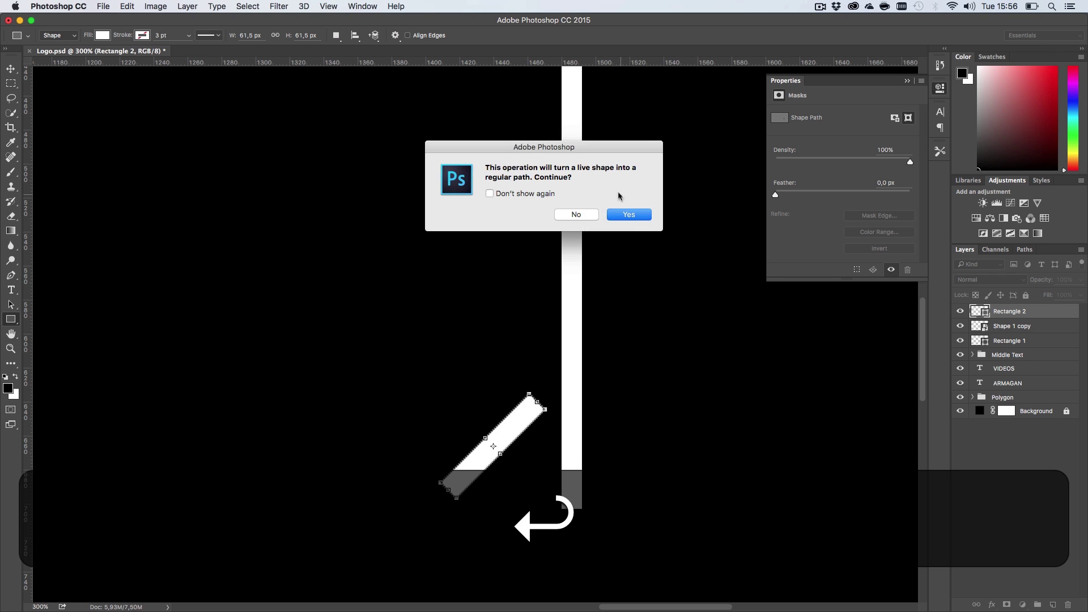
{"action": "left_click", "coordinate": [629, 216]}
{"action": "key", "text": "v"}
{"action": "left_click_drag", "start_coordinate": [565, 392], "coordinate": [599, 355]}
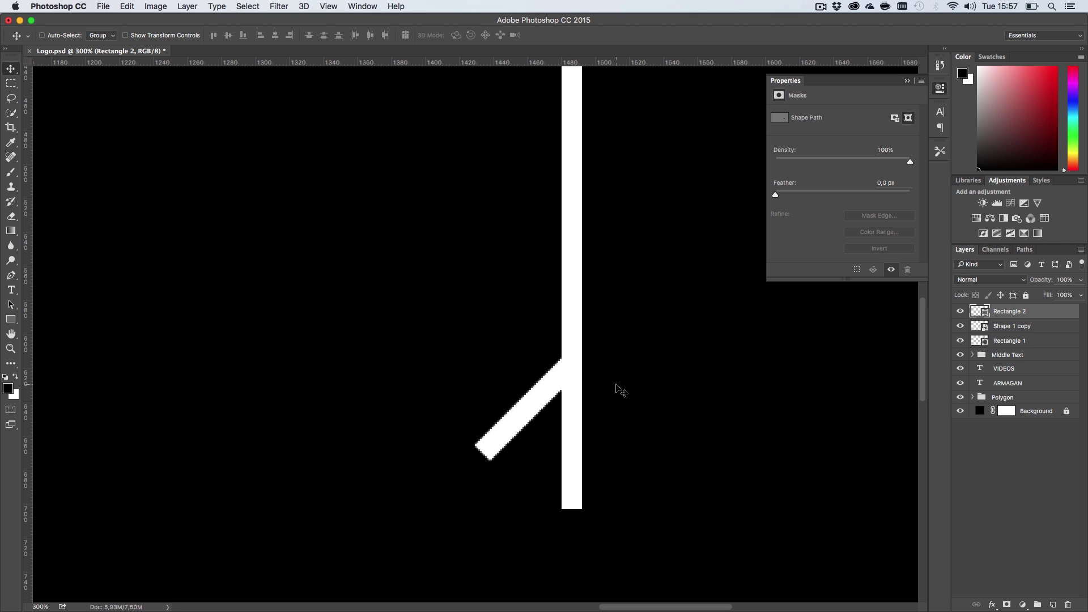
{"action": "key", "text": "super+alt+z"}
{"action": "key", "text": "super+alt+z"}
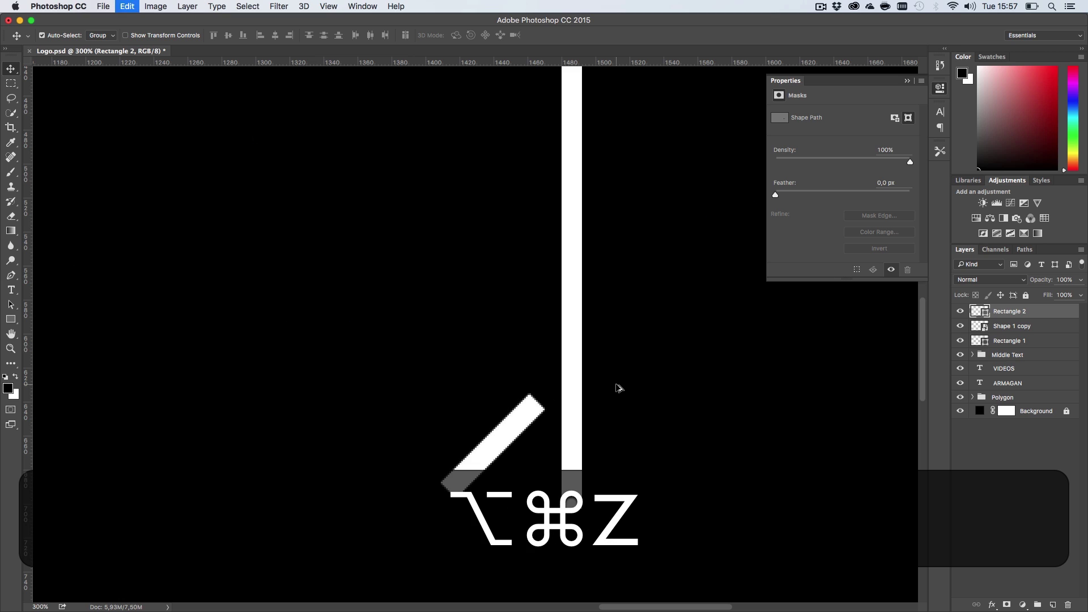
Enlarge the small white rectangle beside the bar to 14 × 79 px
{"action": "key", "text": "super+t"}
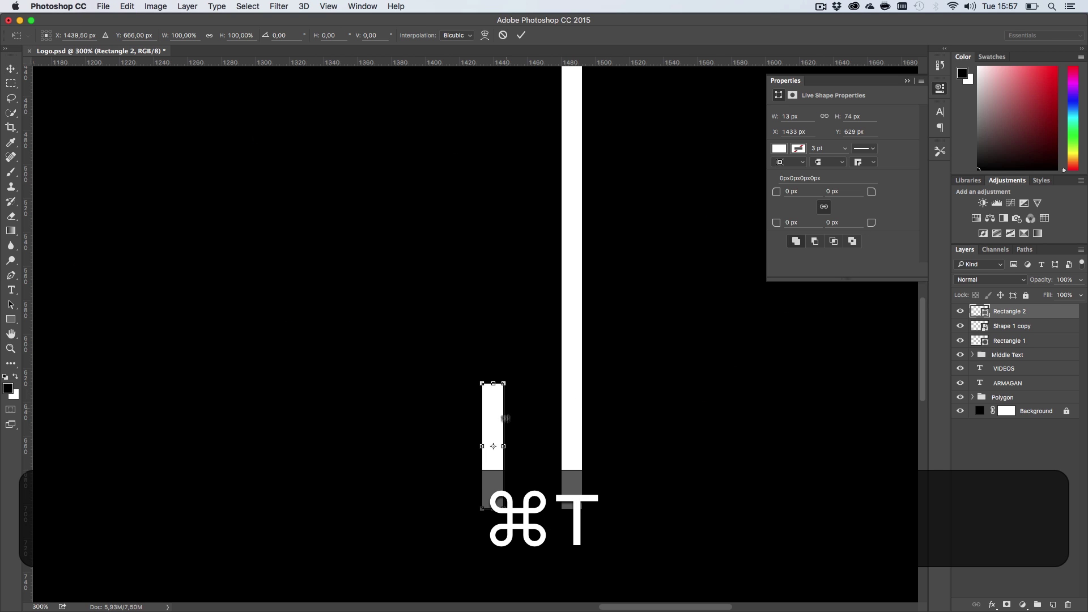
{"action": "left_click_drag", "start_coordinate": [508, 446], "coordinate": [511, 446]}
{"action": "left_click_drag", "start_coordinate": [495, 383], "coordinate": [495, 374]}
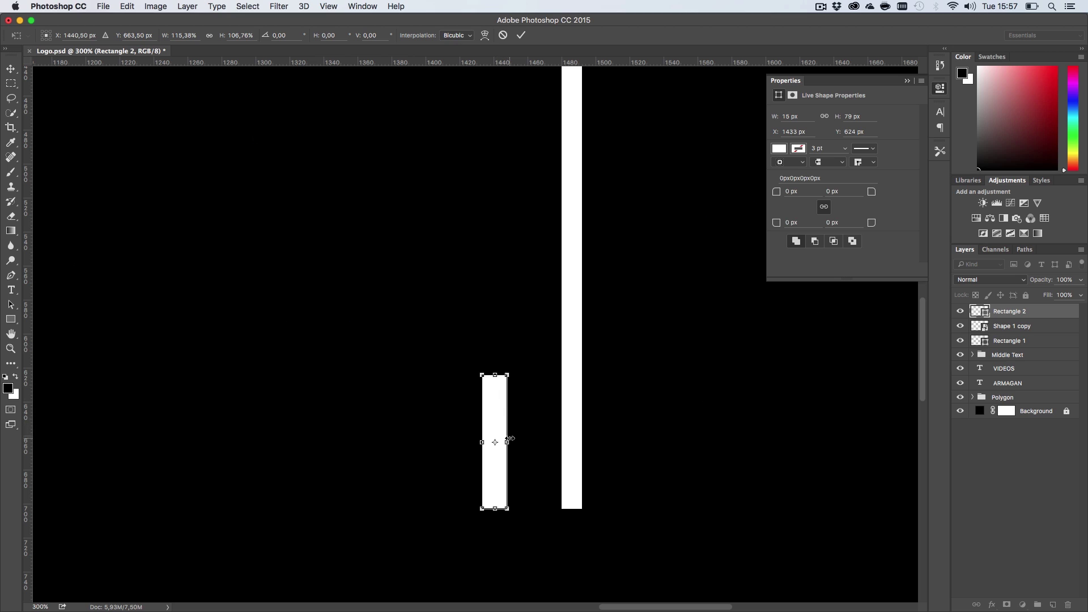
{"action": "left_click_drag", "start_coordinate": [512, 439], "coordinate": [510, 439]}
{"action": "key", "text": "Return"}
Rotate the small rectangle 45° clockwise and move its upper end against the bar's left side
{"action": "key", "text": "super+t"}
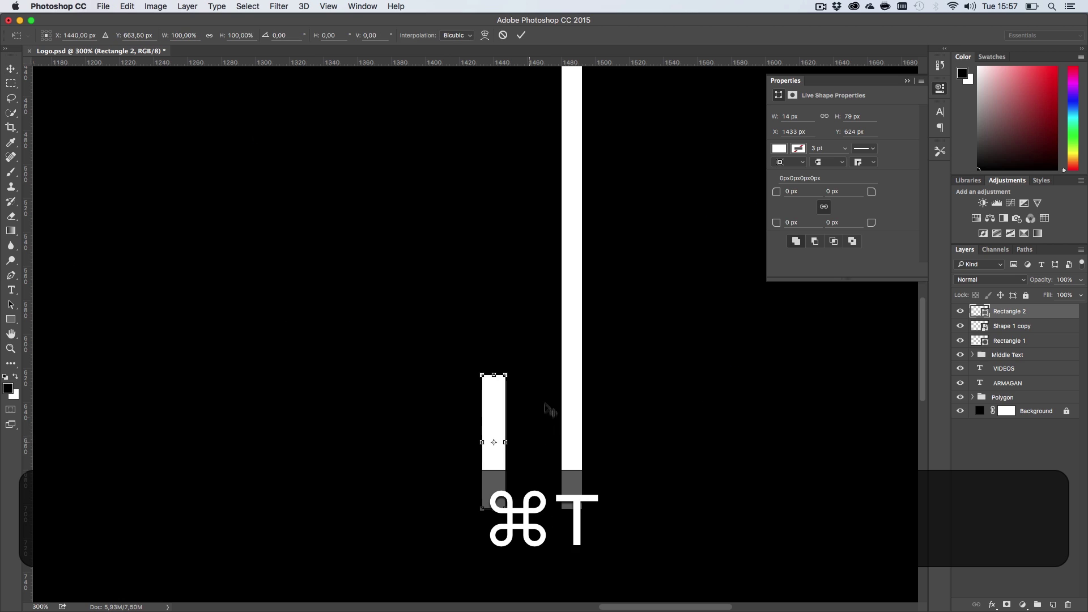
{"action": "left_click_drag", "start_coordinate": [544, 383], "coordinate": [551, 437]}
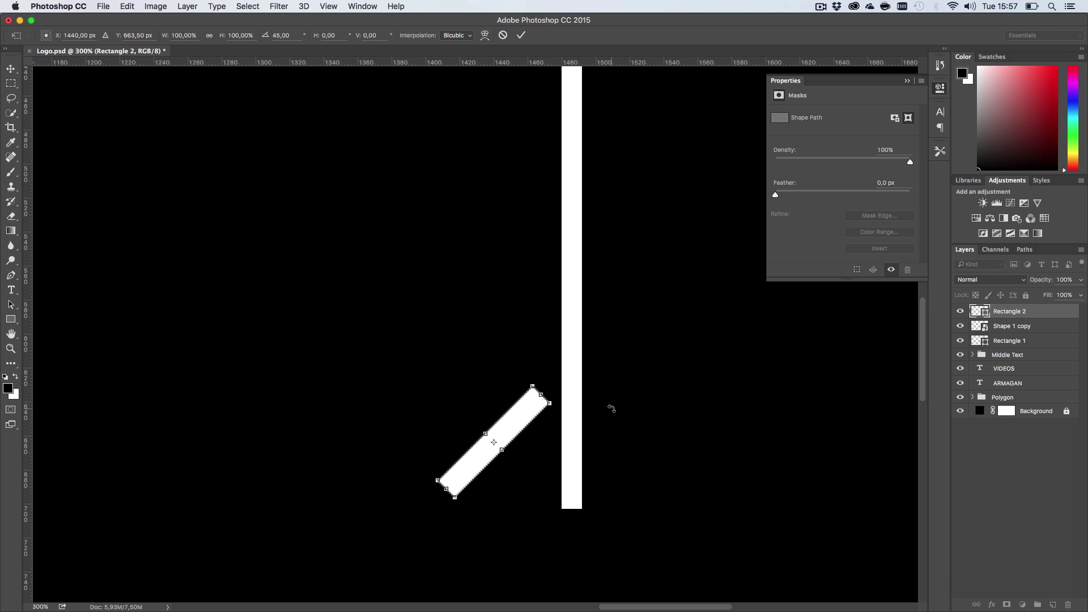
{"action": "key", "text": "Return"}
{"action": "mouse_move", "coordinate": [560, 398]}
{"action": "left_mouse_down"}
{"action": "mouse_move", "coordinate": [583, 360]}
{"action": "mouse_move", "coordinate": [572, 391]}
{"action": "left_mouse_up"}
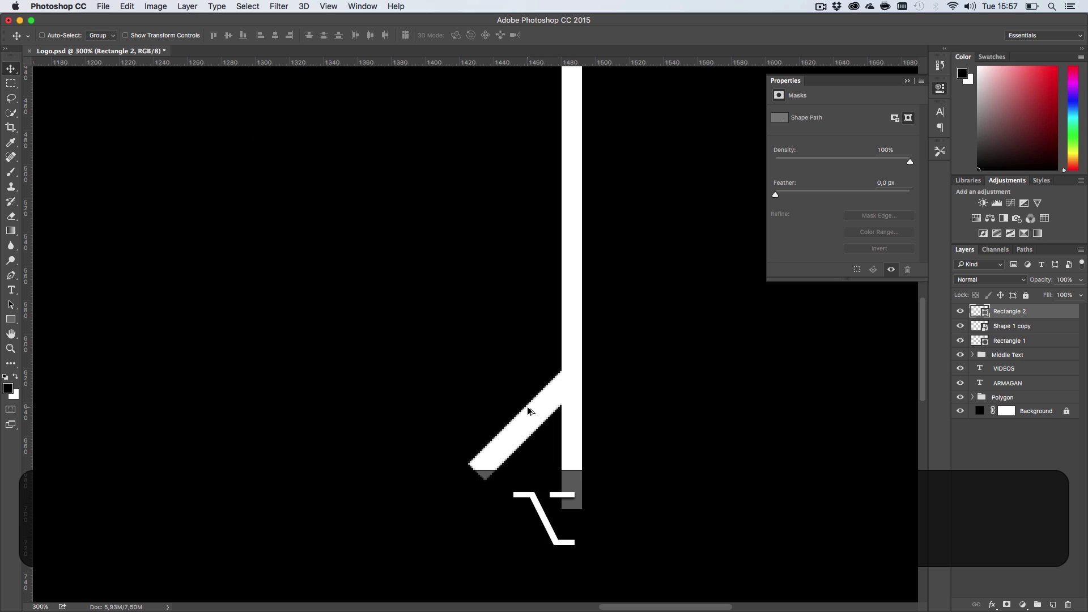
Duplicate the slanted strip to the right of the bar and flip the copy horizontally
{"action": "key", "text": "alt+shift+super+t"}
{"action": "right_click", "coordinate": [660, 401]}
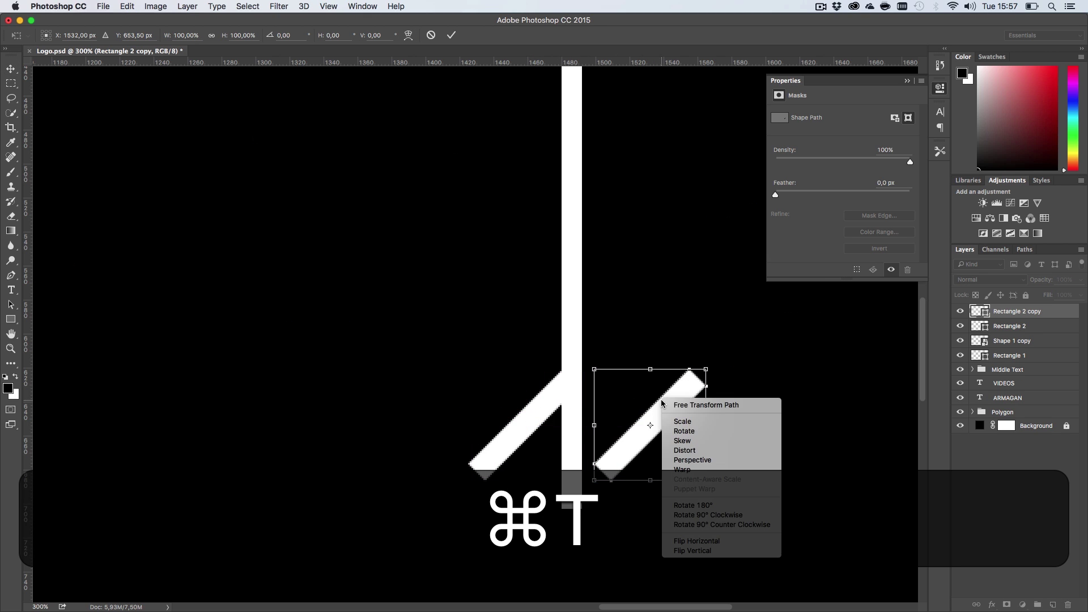
{"action": "left_click", "coordinate": [702, 541]}
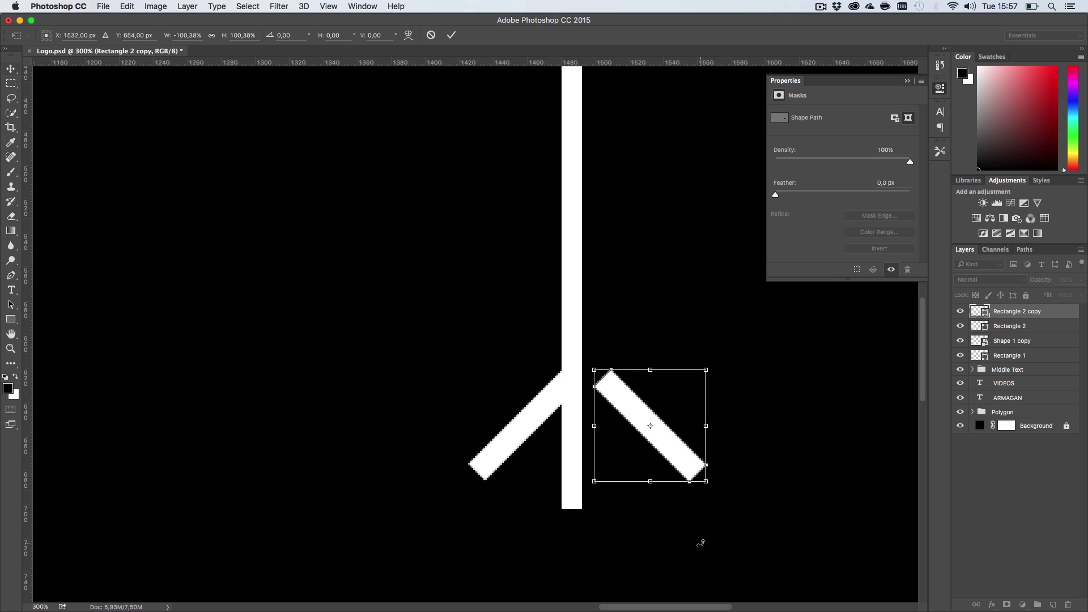
{"action": "key", "text": "Return"}
Move the mirrored strip against the bar's right side and nudge it so it sits symmetrically to the left strip
{"action": "key", "text": "v"}
{"action": "left_click_drag", "start_coordinate": [644, 388], "coordinate": [610, 390]}
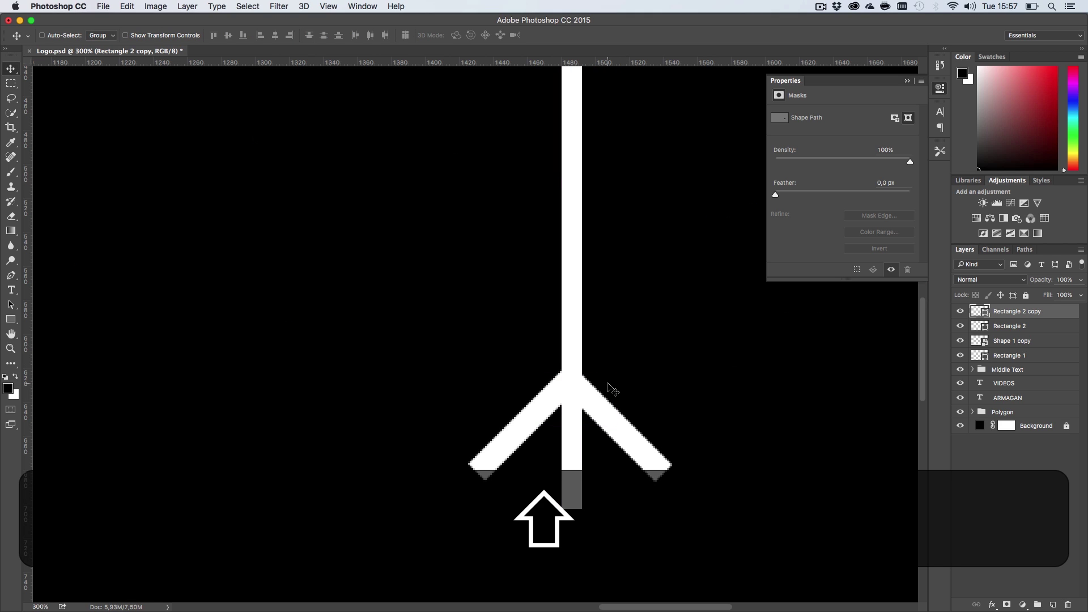
{"action": "key", "text": "Right"}
{"action": "key", "text": "Right"}
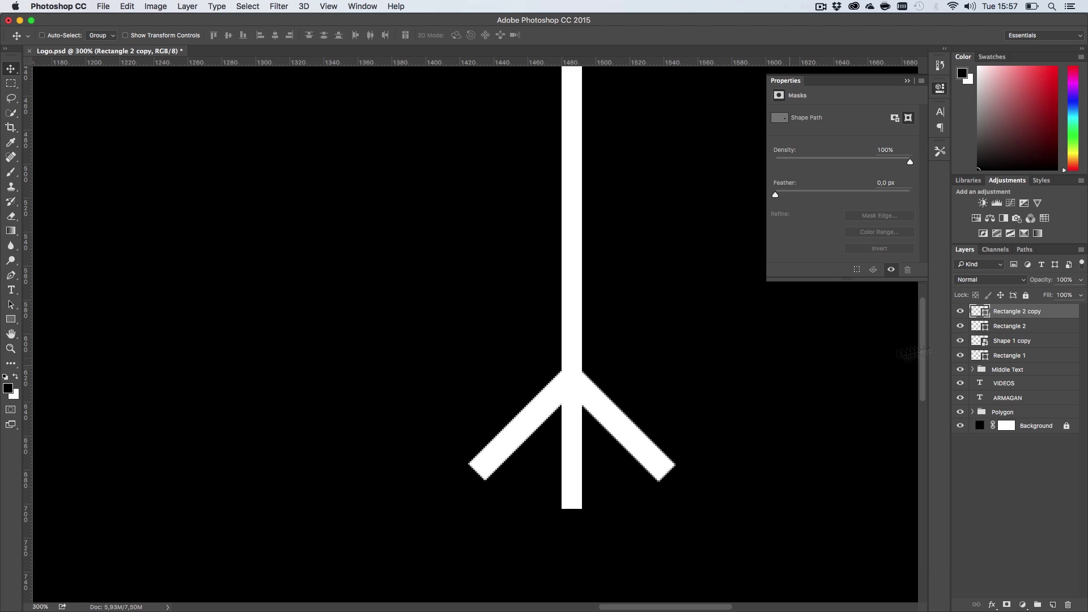
Group the two slanted strips and place two copies of the group above the original along the bar
{"action": "left_click", "coordinate": [1004, 327], "text": "shift"}
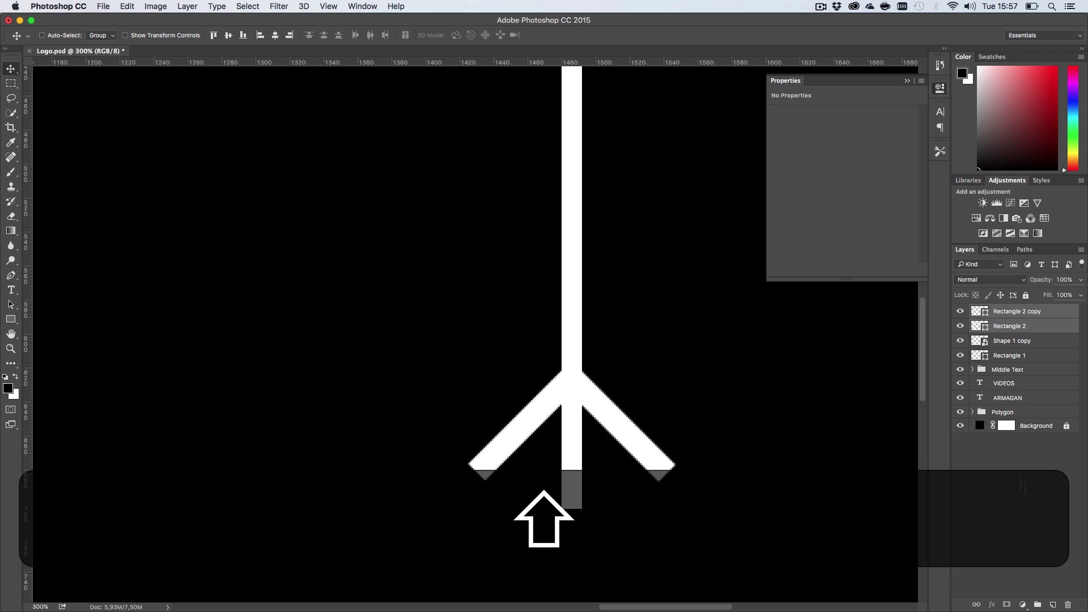
{"action": "left_click", "coordinate": [1038, 605]}
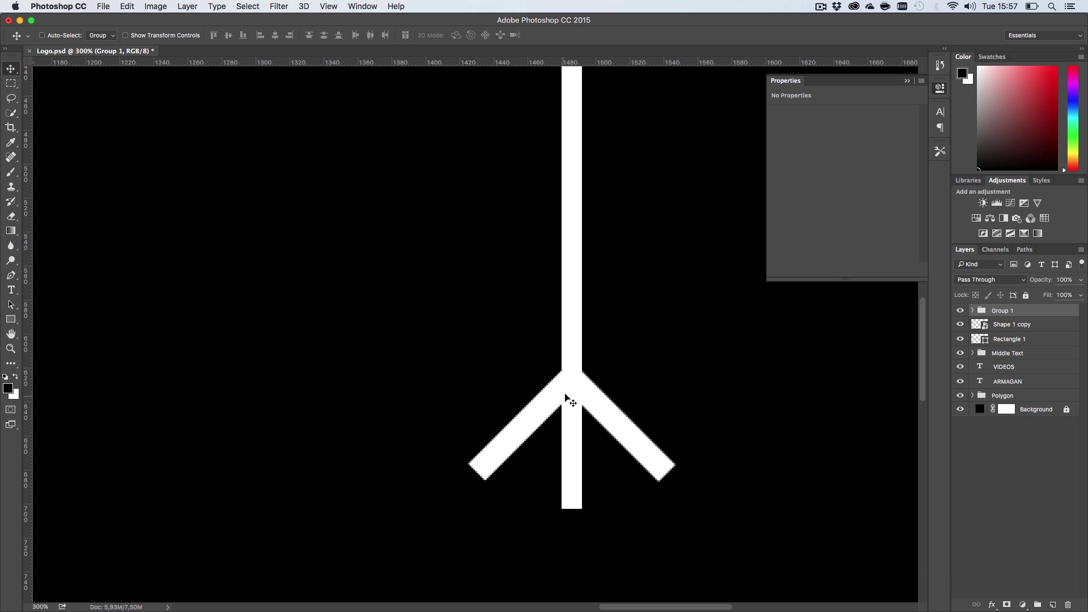
{"action": "left_click_drag", "start_coordinate": [574, 397], "coordinate": [583, 277]}
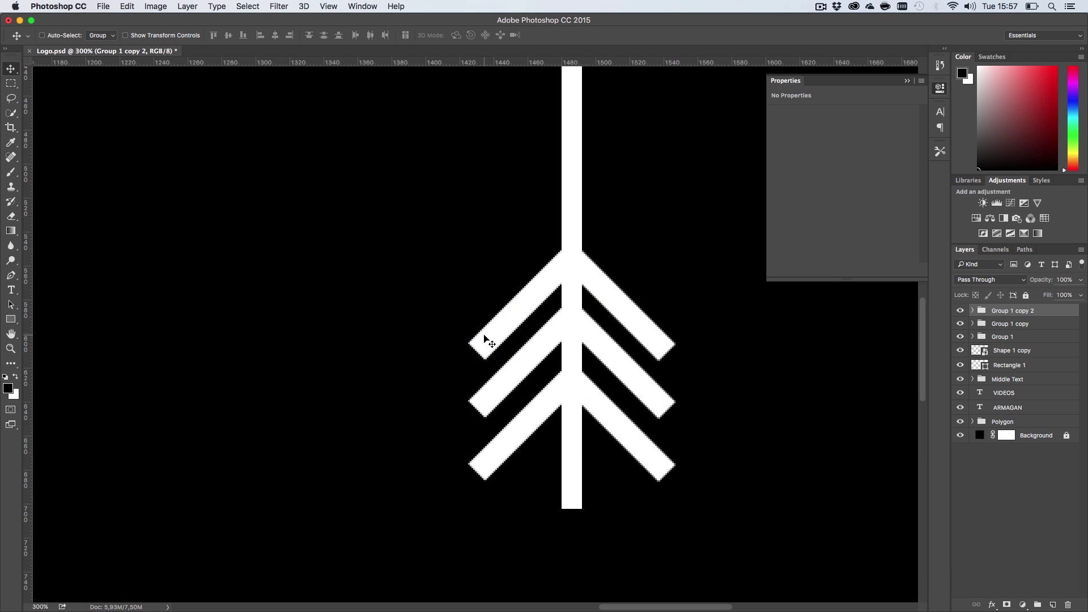
Nudge the topmost pair of fletching bars, Group 1 copy 2, up 2 px on the arrow shaft
{"action": "key", "text": "Up"}
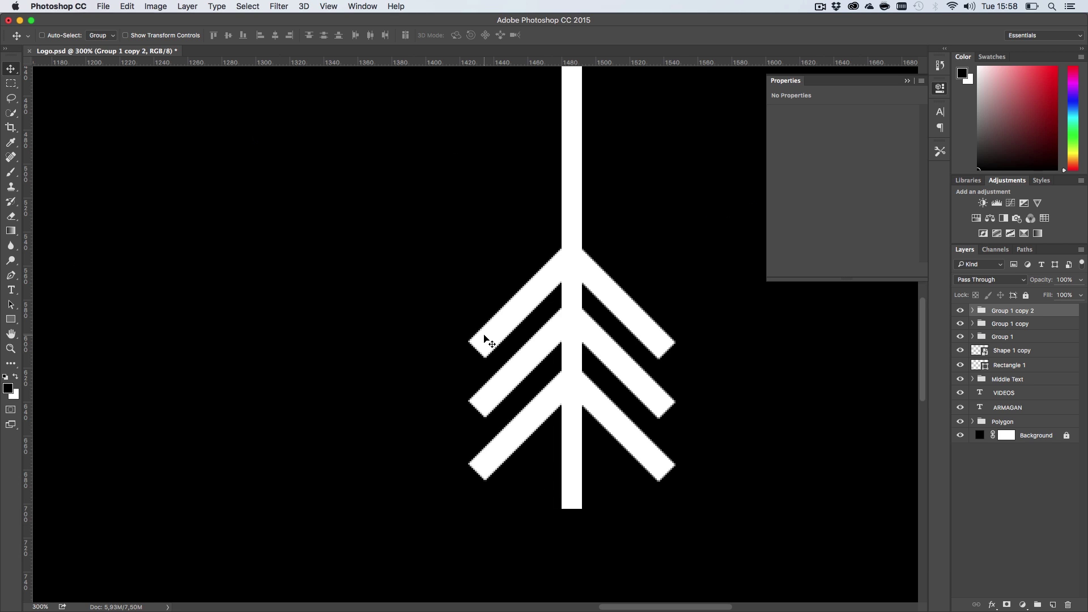
{"action": "key", "text": "Up"}
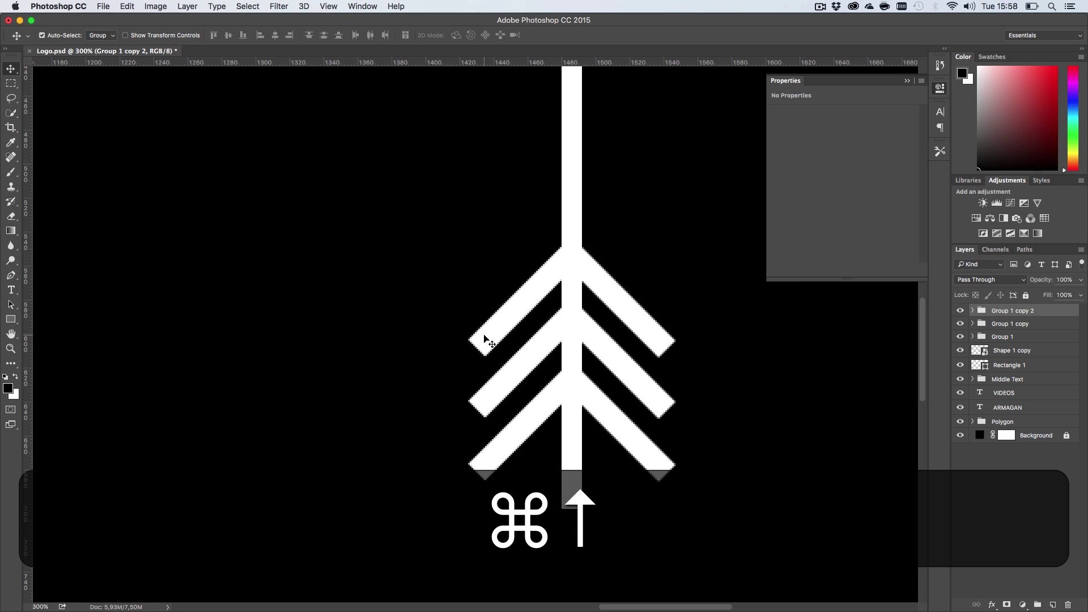
{"action": "key", "text": "cmd+1"}
{"action": "key", "text": "cmd+h"}
{"action": "key", "text": "h"}
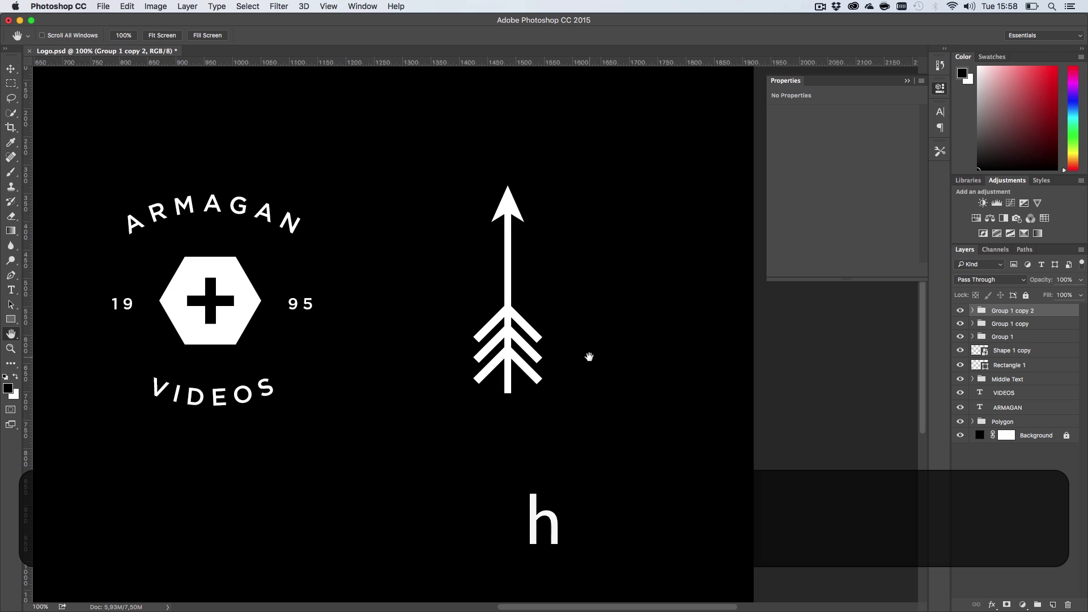
Scale the three fletching groups down proportionally about their centre and place them near the lower end of the arrow shaft
{"action": "left_click", "coordinate": [1003, 337], "text": "shift"}
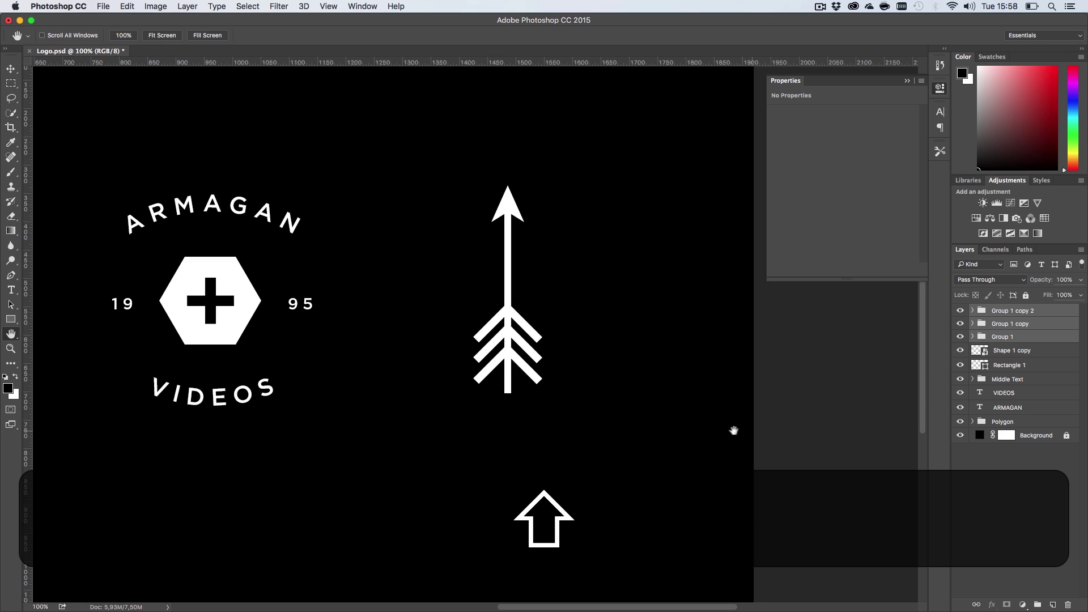
{"action": "key", "text": "shift+super+t"}
{"action": "key", "text": "alt"}
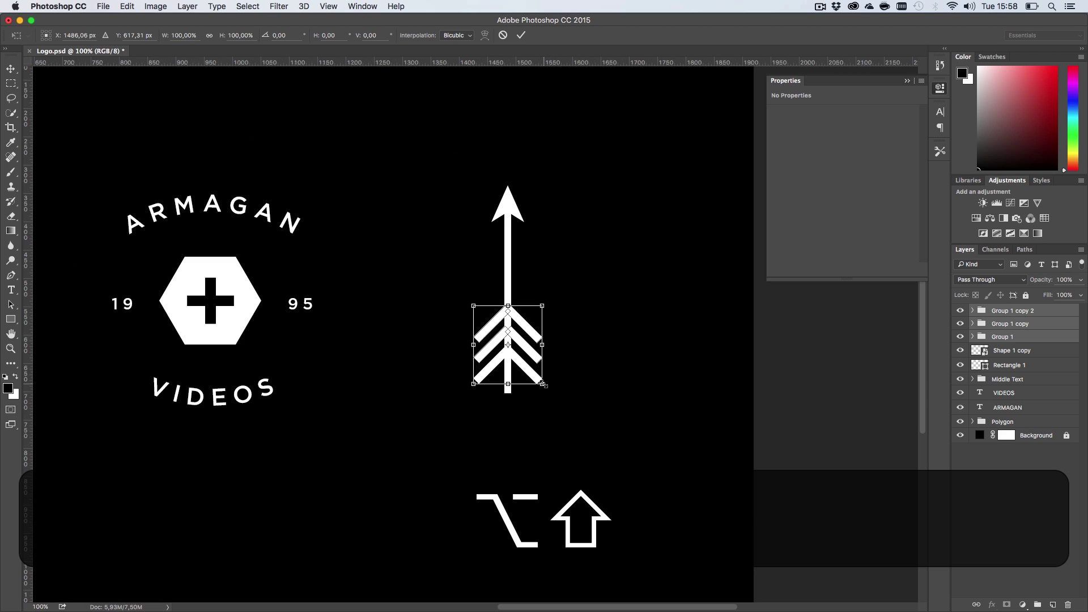
{"action": "left_click_drag", "start_coordinate": [543, 385], "coordinate": [526, 366]}
{"action": "key", "text": "Return"}
{"action": "key", "text": "v"}
Combine the three fletching groups into one parent group
{"action": "key", "text": "shift+z"}
{"action": "left_click", "coordinate": [521, 366]}
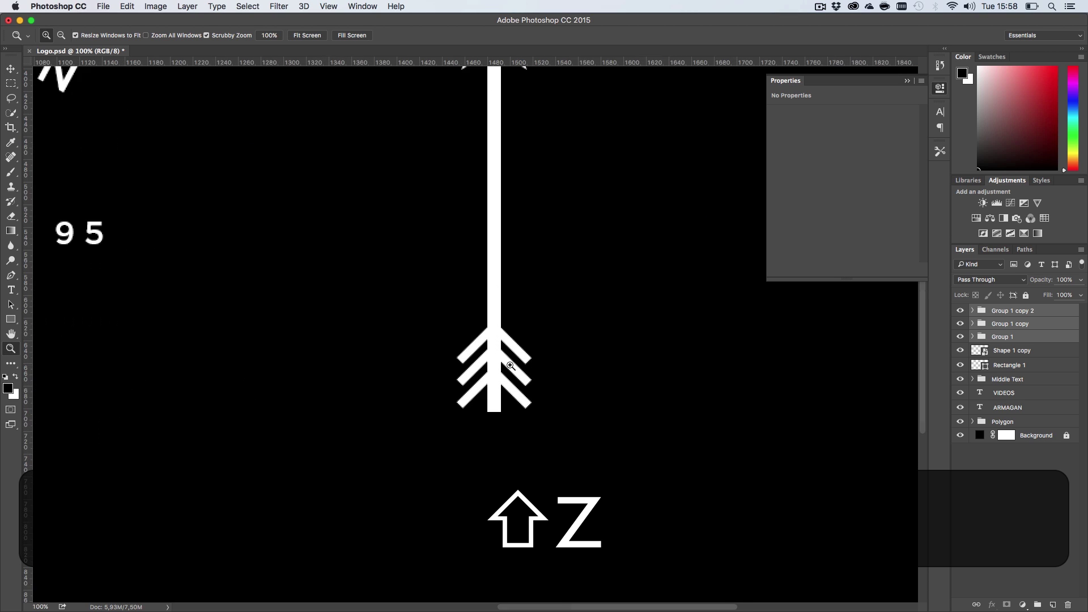
{"action": "left_click", "coordinate": [511, 365]}
{"action": "key", "text": "h"}
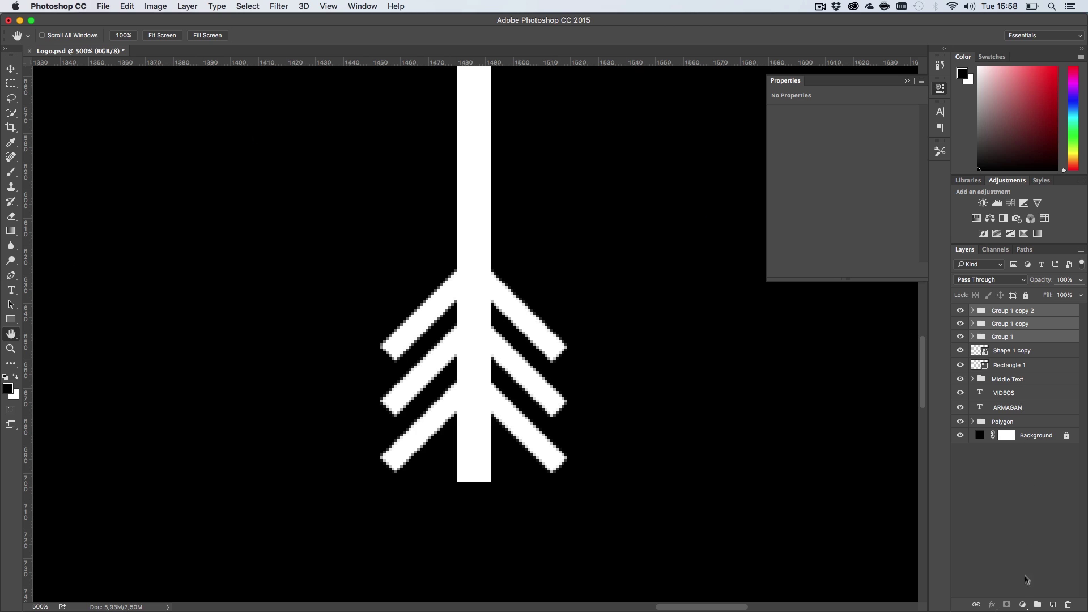
{"action": "left_click", "coordinate": [1038, 604], "text": "shift"}
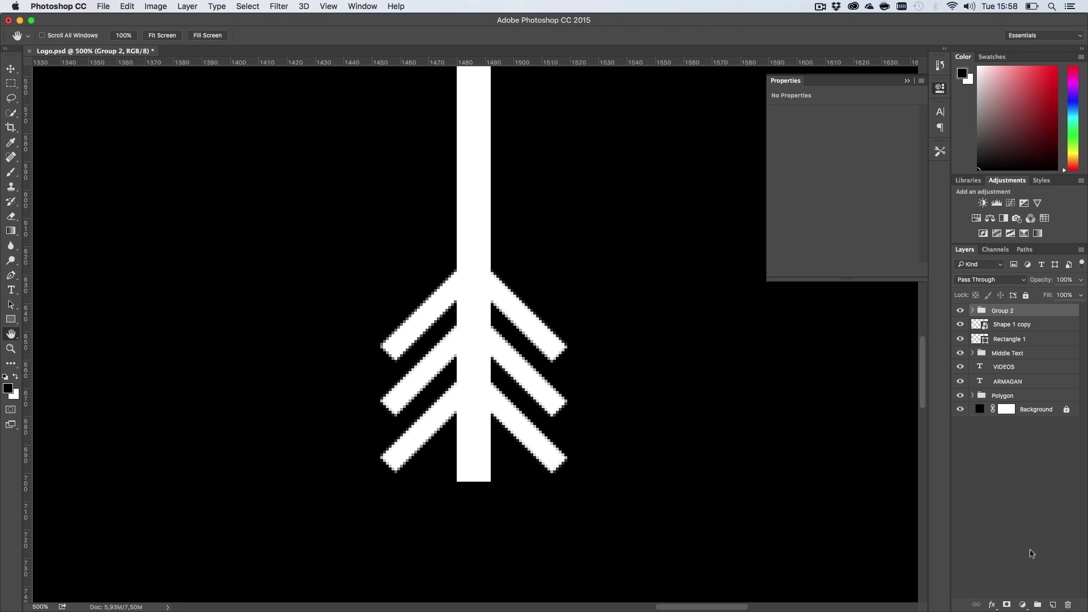
Select the outer tips on both sides of the fletching, then add a layer mask to Group 2 and invert it to trim them
{"action": "key", "text": "m"}
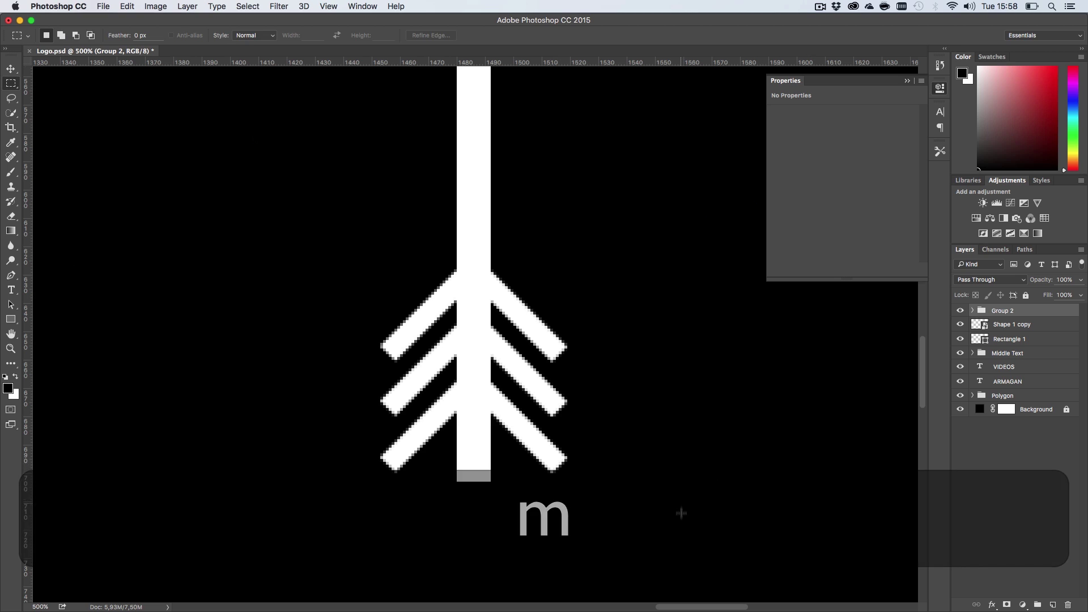
{"action": "left_click_drag", "start_coordinate": [680, 542], "coordinate": [576, 266]}
{"action": "left_click_drag", "start_coordinate": [552, 239], "coordinate": [551, 232]}
{"action": "key", "text": "shift"}
{"action": "left_click_drag", "start_coordinate": [296, 230], "coordinate": [398, 523]}
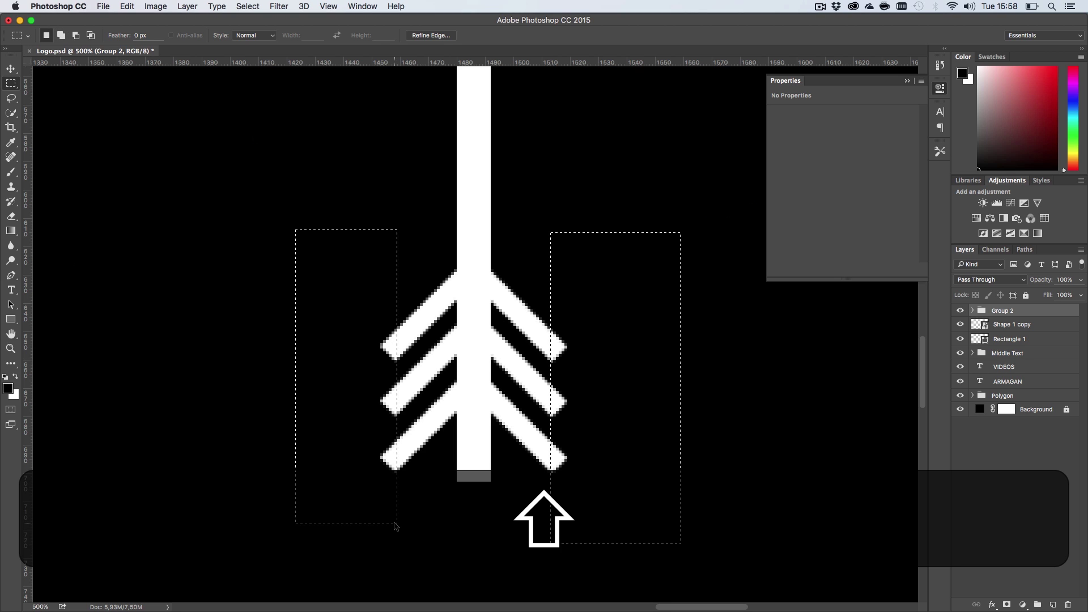
{"action": "left_click", "coordinate": [1007, 605]}
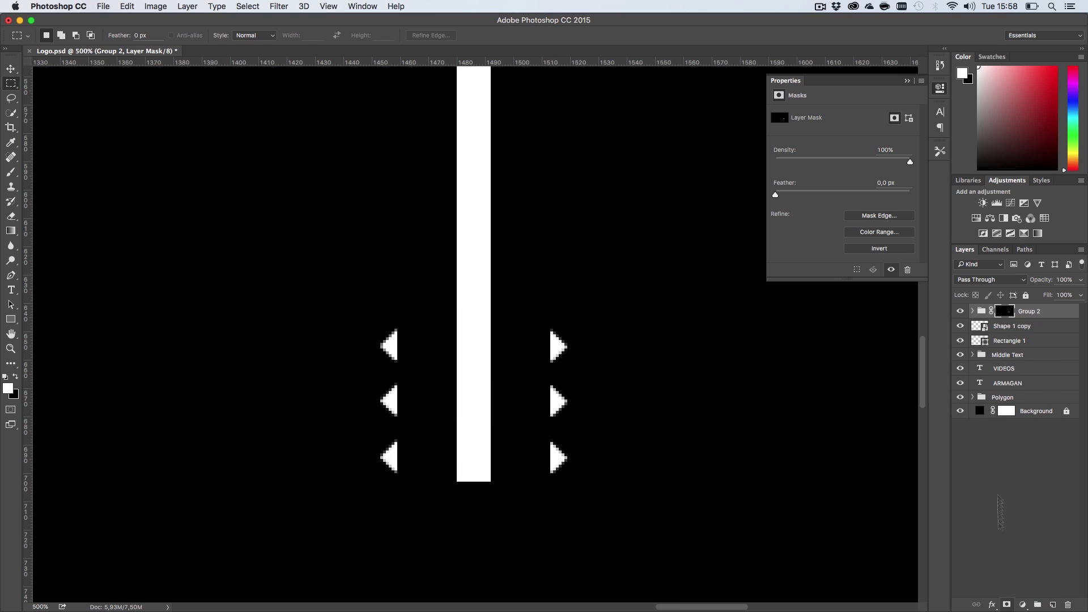
{"action": "left_click", "coordinate": [880, 249]}
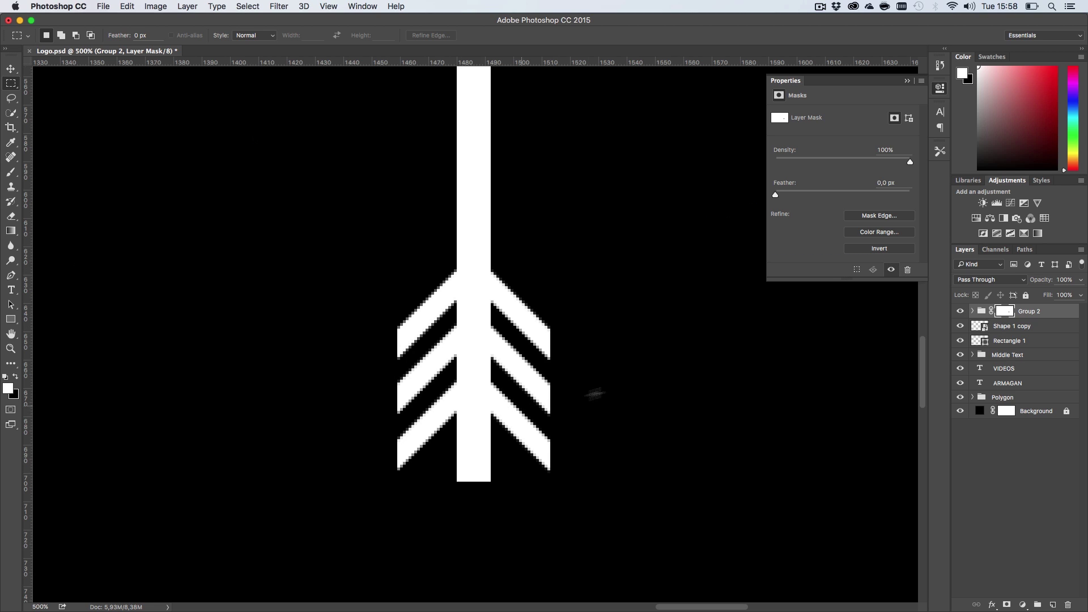
Move the three fletching groups inside Group 2 down together until they sit just below the shaft's end
{"action": "key", "text": "ctrl+1"}
{"action": "key", "text": "h"}
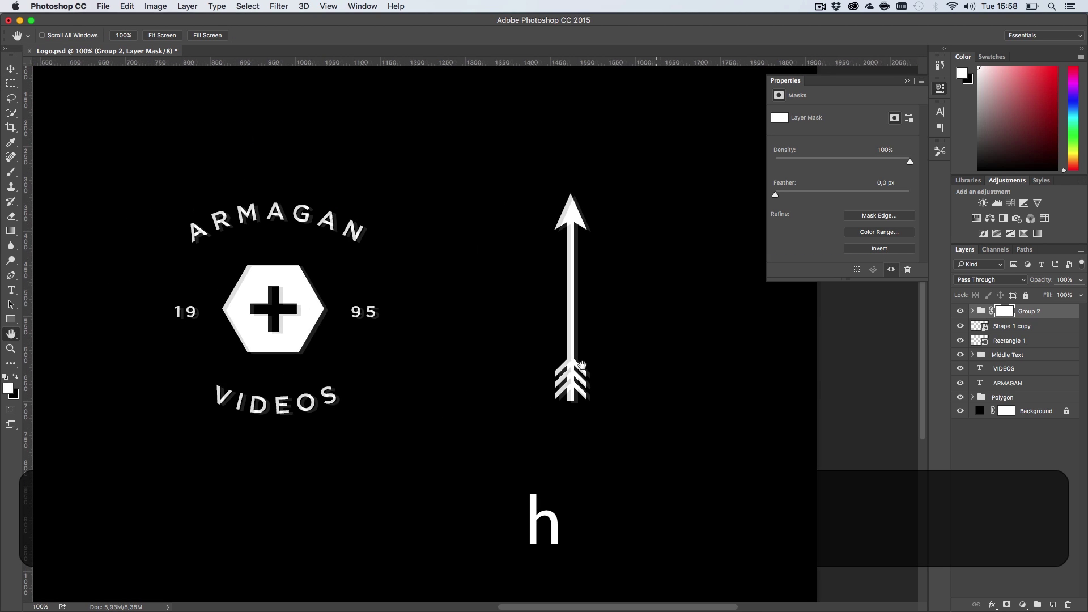
{"action": "left_click_drag", "start_coordinate": [583, 365], "coordinate": [595, 371]}
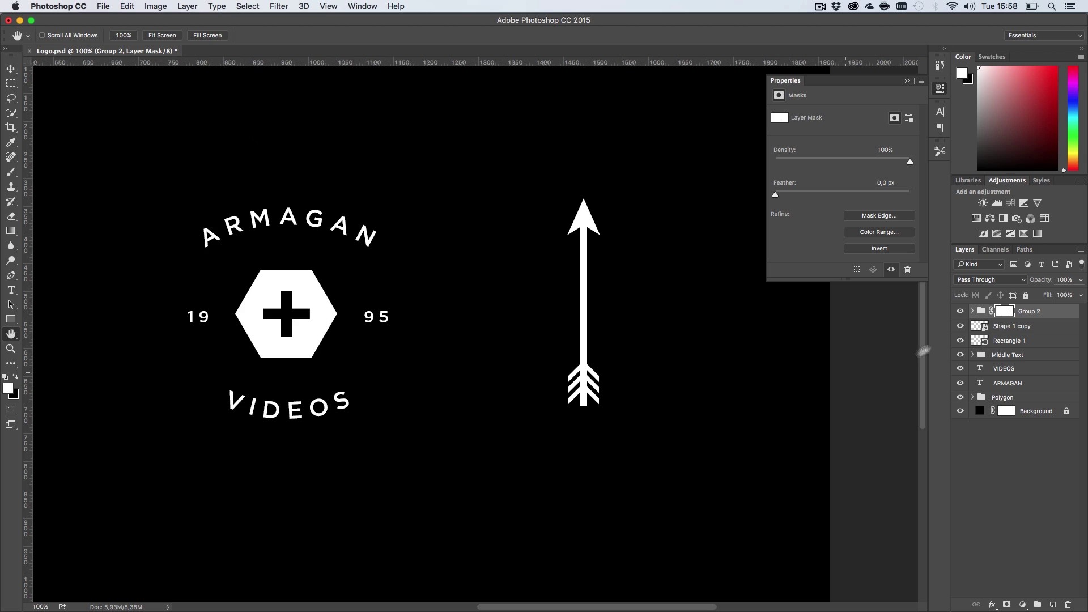
{"action": "left_click", "coordinate": [972, 311]}
{"action": "left_click", "coordinate": [1014, 325]}
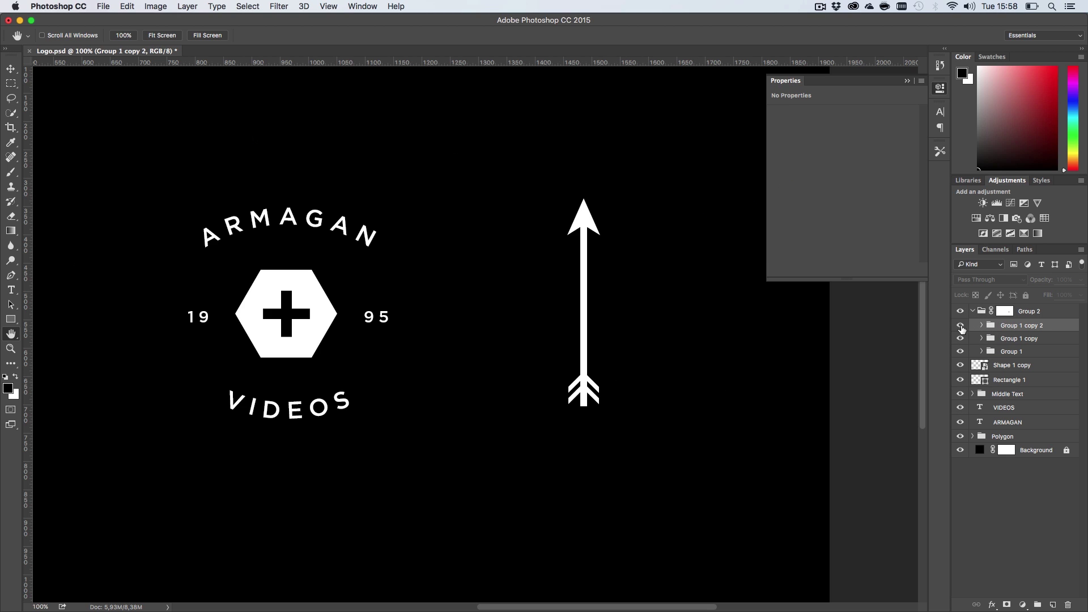
{"action": "left_click", "coordinate": [1008, 352], "text": "shift"}
{"action": "key", "text": "shift+v"}
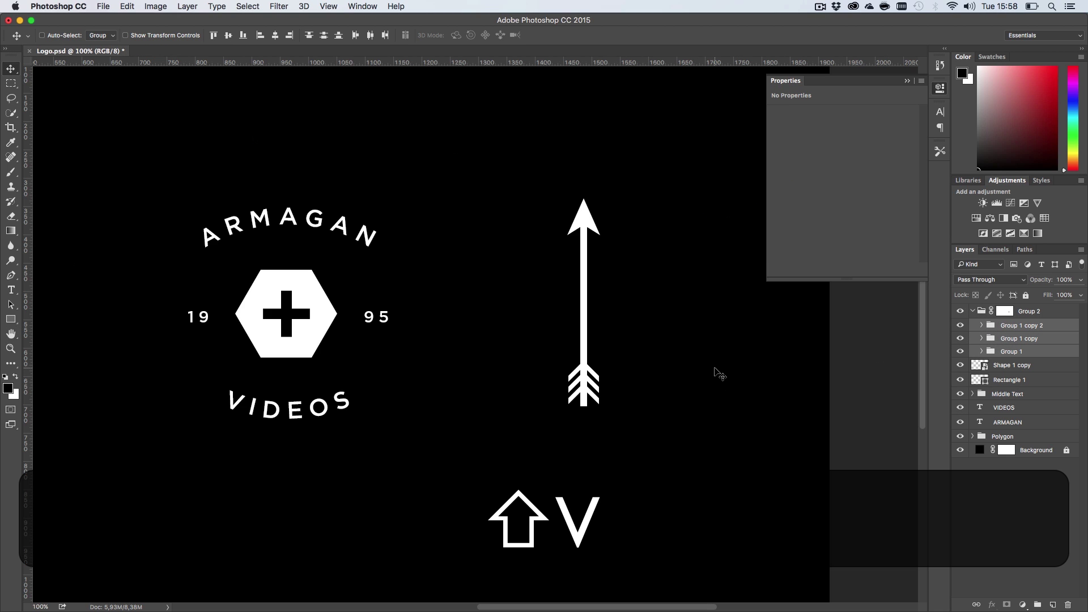
{"action": "key", "text": "shift+Down"}
{"action": "key", "text": "shift+Down"}
{"action": "key", "text": "shift+Down"}
{"action": "key", "text": "shift+Down"}
{"action": "key", "text": "shift+Down"}
{"action": "key", "text": "shift+Down"}
{"action": "key", "text": "shift+Down"}
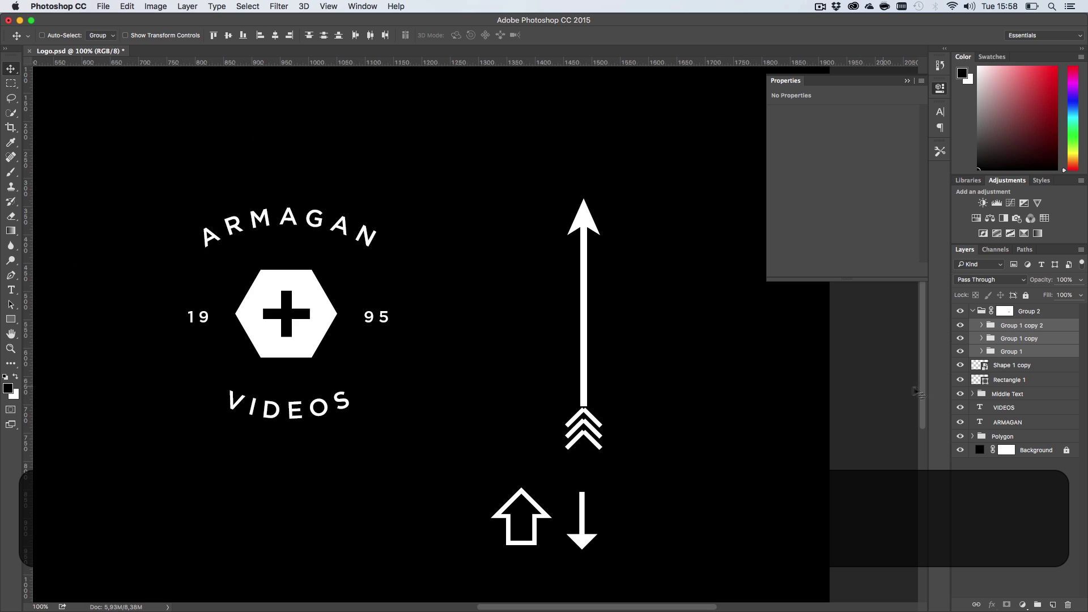
Stretch the arrow shaft, Rectangle 1, downward through the fletching to a height of 401 px
{"action": "left_click", "coordinate": [986, 380]}
{"action": "key", "text": "super+t"}
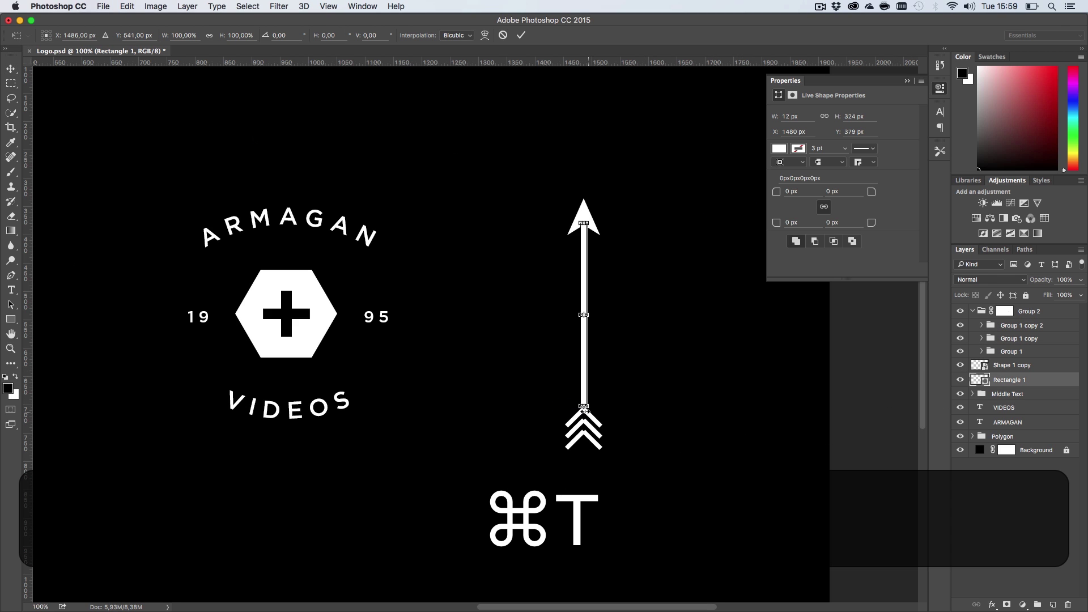
{"action": "left_click_drag", "start_coordinate": [585, 409], "coordinate": [585, 452]}
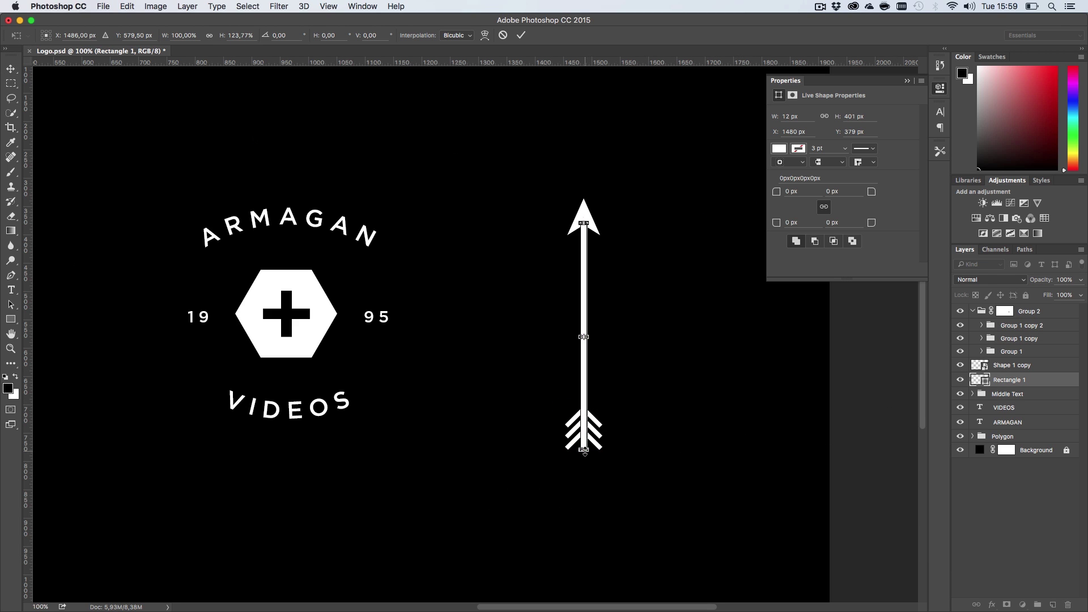
{"action": "key", "text": "Return"}
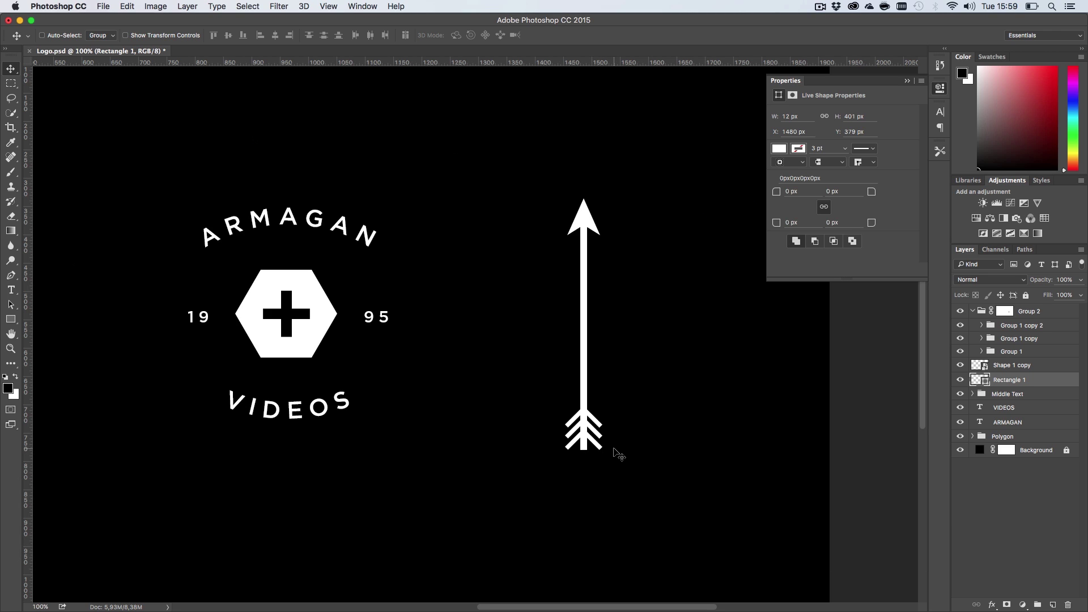
{"action": "key", "text": "shift+Down"}
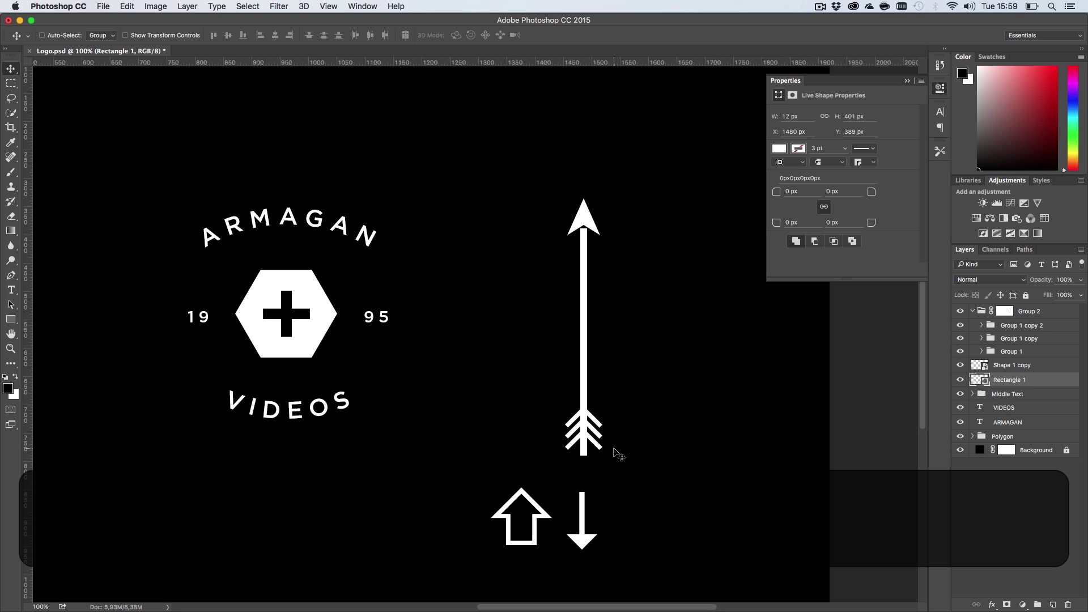
{"action": "key", "text": "Up"}
{"action": "key", "text": "Up"}
{"action": "key", "text": "super+Up"}
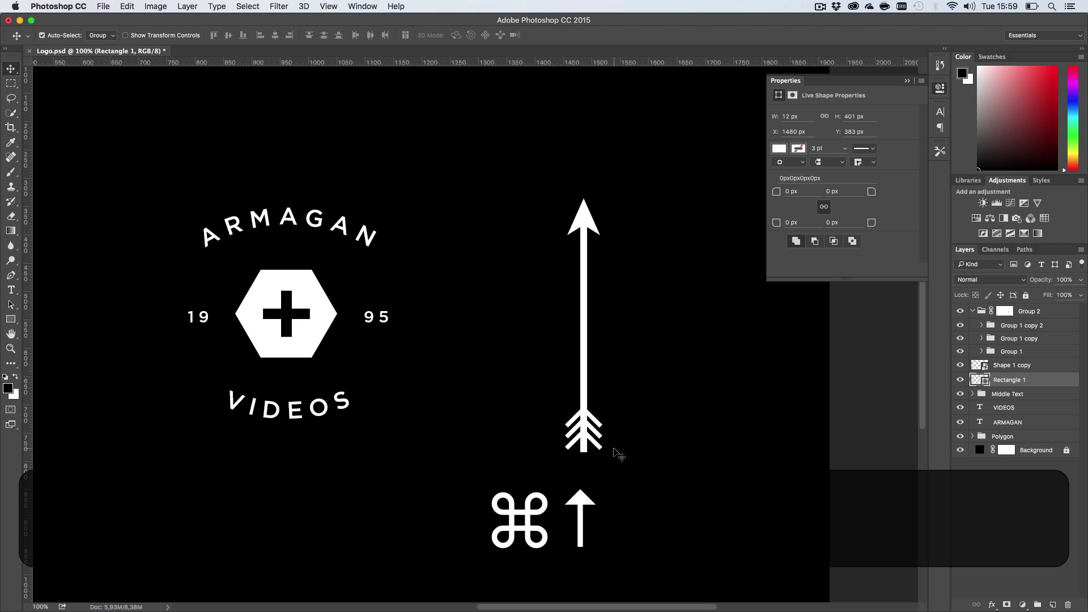
{"action": "key", "text": "super+z"}
{"action": "key", "text": "h"}
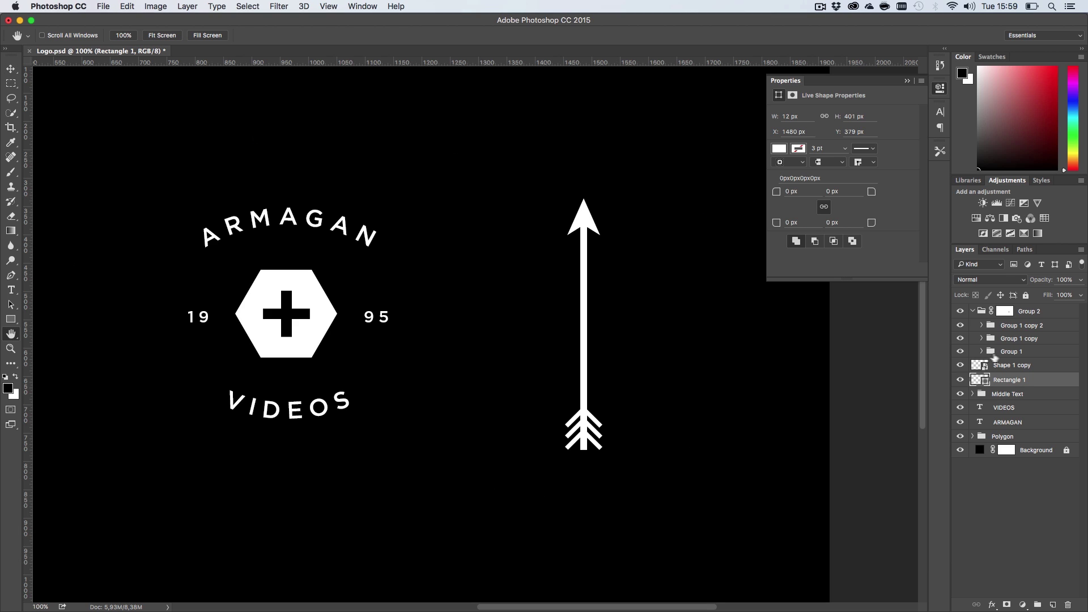
Nudge the whole fletching, Group 2, up a few pixels so the shaft's end protrudes slightly
{"action": "left_click", "coordinate": [1005, 311]}
{"action": "key", "text": "v"}
{"action": "key", "text": "Up"}
{"action": "key", "text": "Up"}
{"action": "key", "text": "Up"}
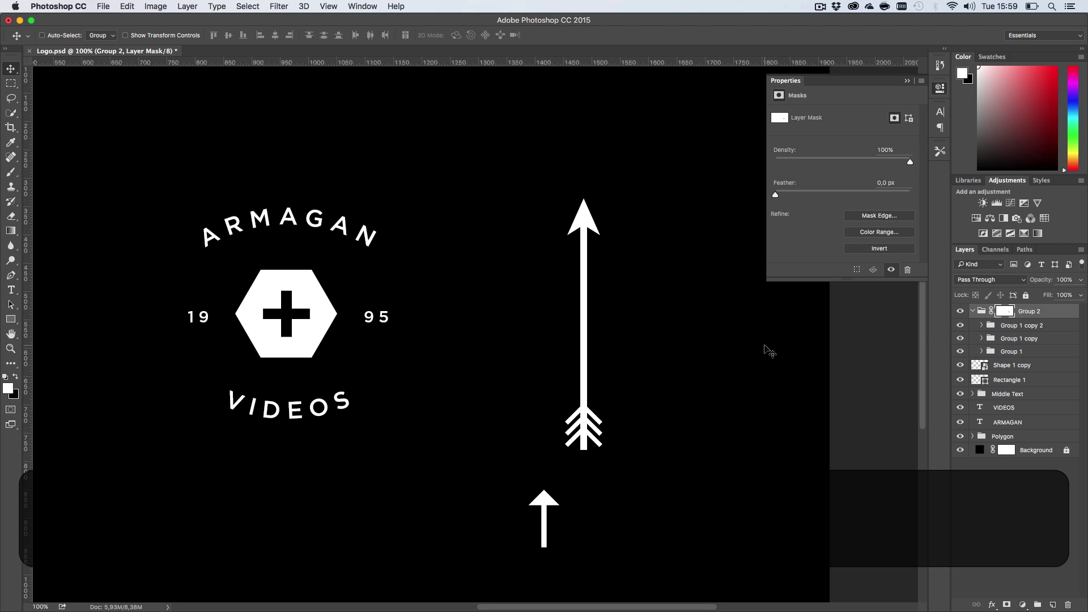
Group the fletching, arrowhead and shaft layers together and name the group "Arrow"
{"action": "left_click", "coordinate": [1012, 380], "text": "shift"}
{"action": "left_click", "coordinate": [1038, 605]}
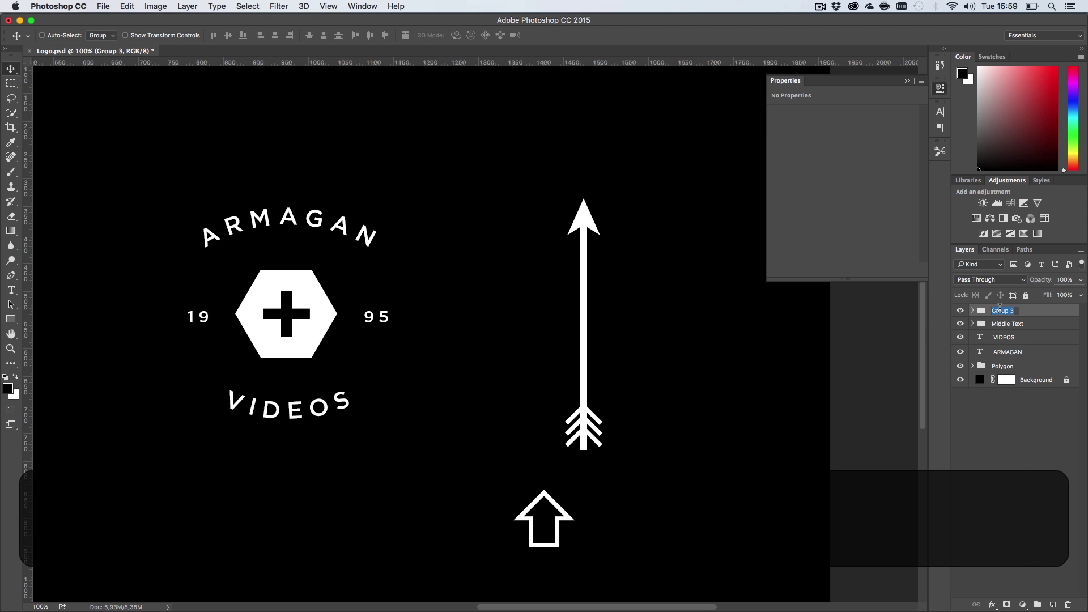
{"action": "type", "text": "Arrow"}
{"action": "key", "text": "Return"}
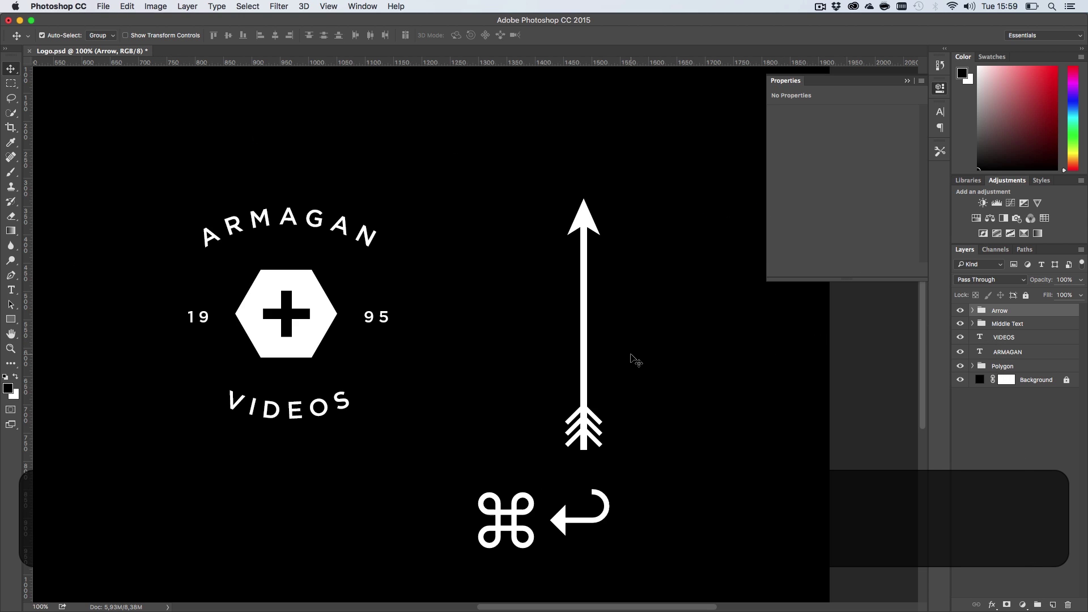
Save the document and shift the Arrow group further right, away from the hexagon logo
{"action": "key", "text": "super+s"}
{"action": "left_click_drag", "start_coordinate": [595, 327], "coordinate": [683, 335]}
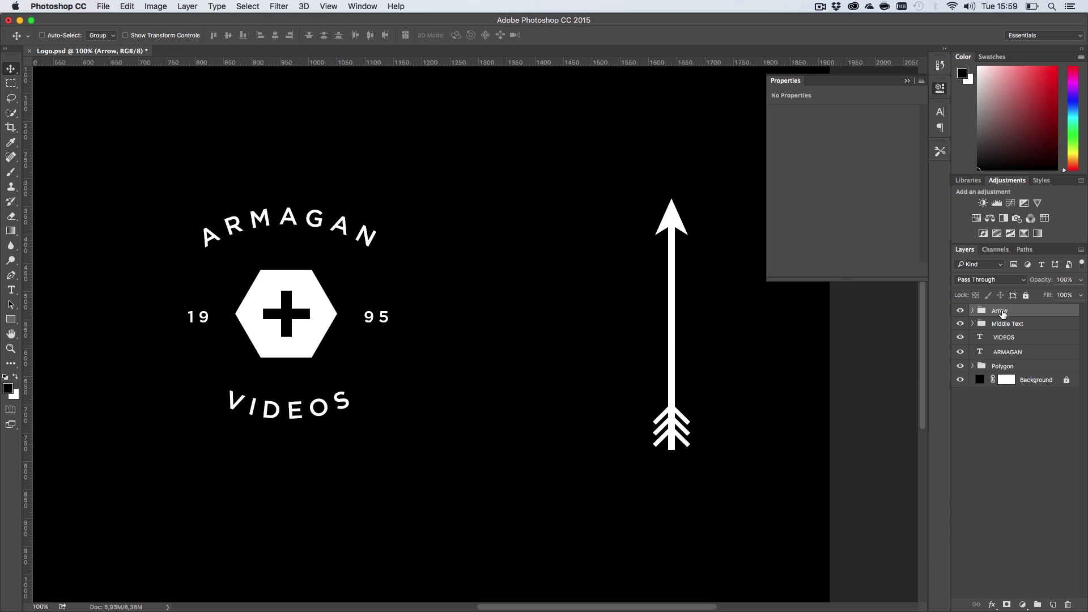
{"action": "left_click_drag", "start_coordinate": [709, 340], "coordinate": [589, 340]}
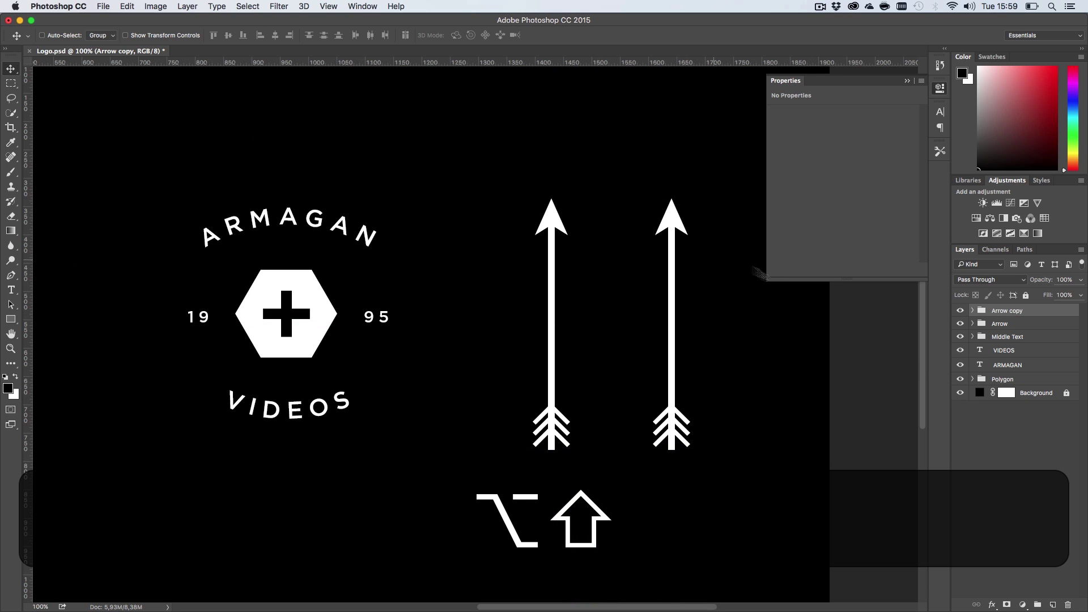
{"action": "key", "text": "super+t"}
{"action": "left_click_drag", "start_coordinate": [601, 408], "coordinate": [648, 341]}
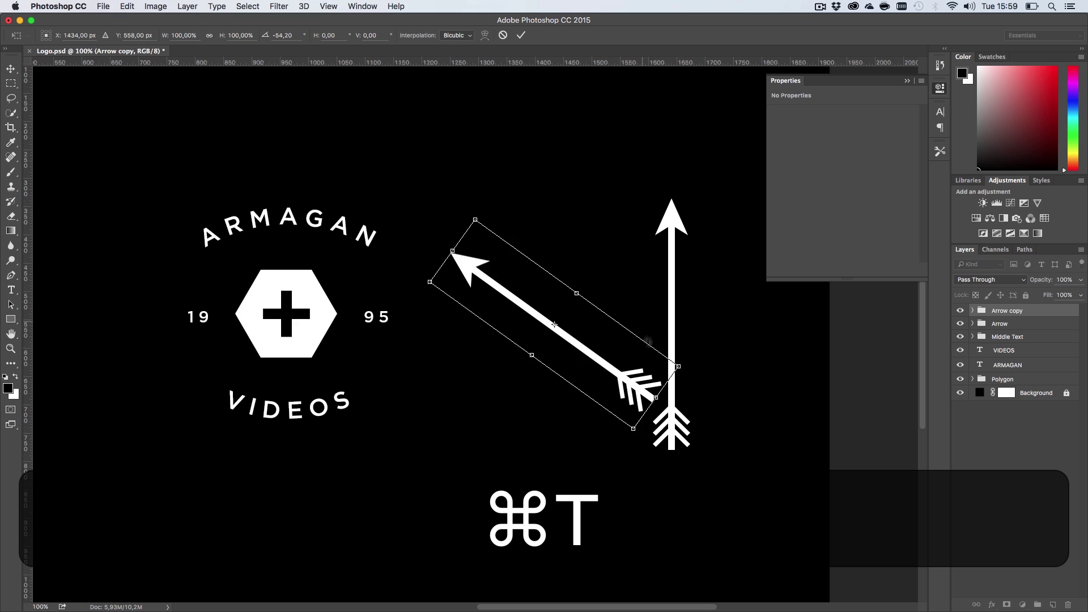
{"action": "key", "text": "Return"}
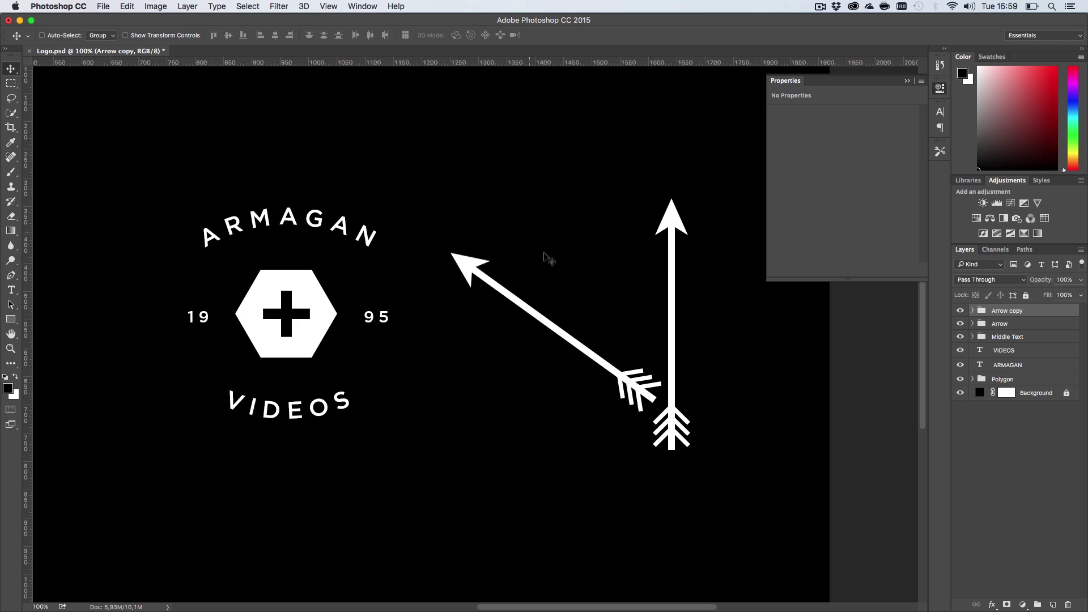
{"action": "key", "text": "super+t"}
{"action": "left_click_drag", "start_coordinate": [534, 208], "coordinate": [650, 230]}
{"action": "key", "text": "Return"}
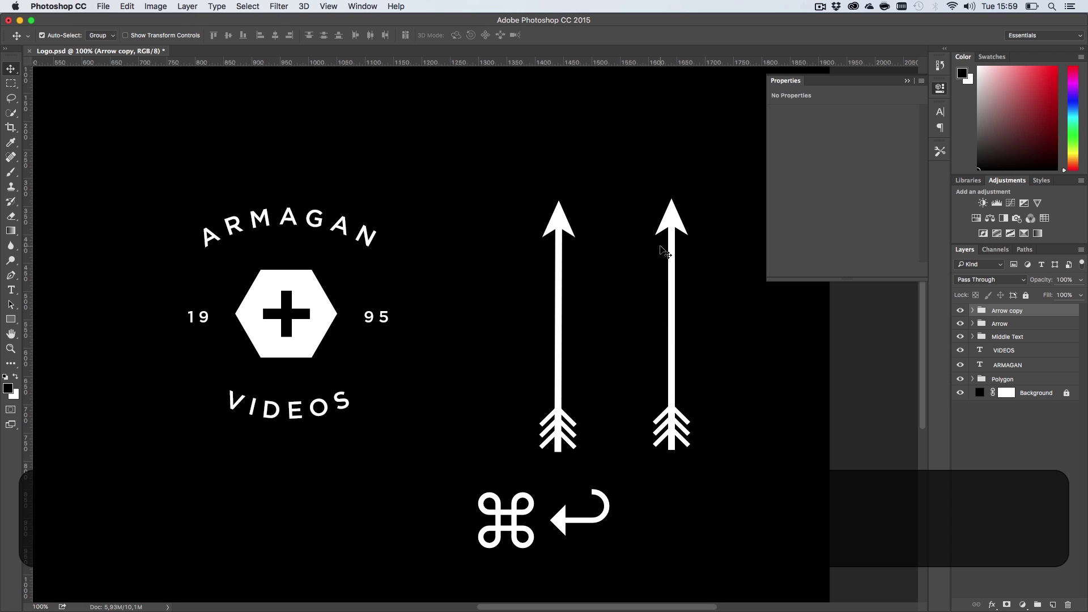
{"action": "key", "text": "super+z"}
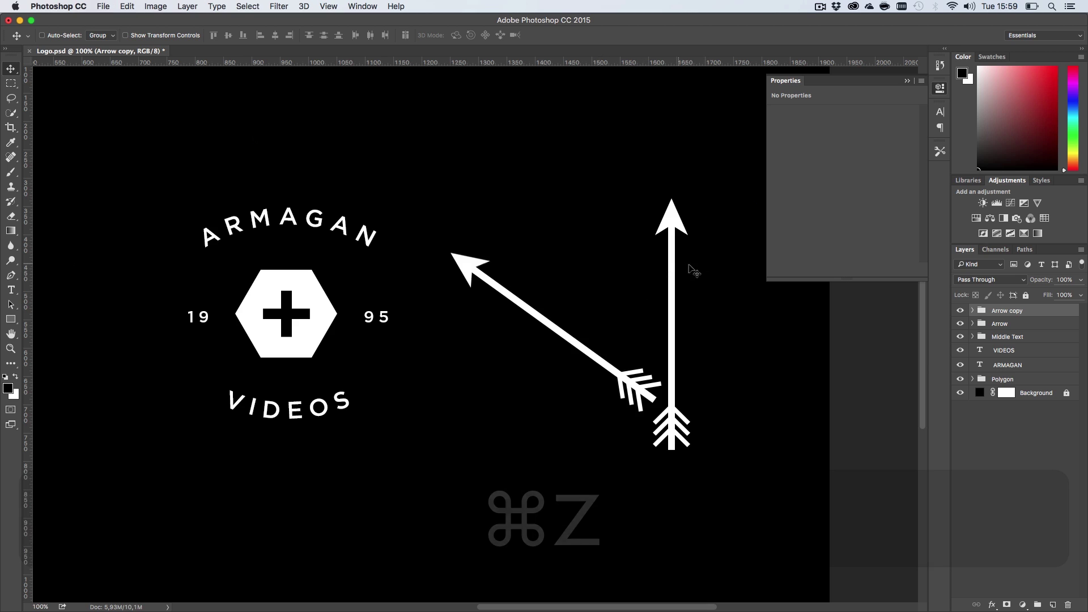
{"action": "key", "text": "BackSpace"}
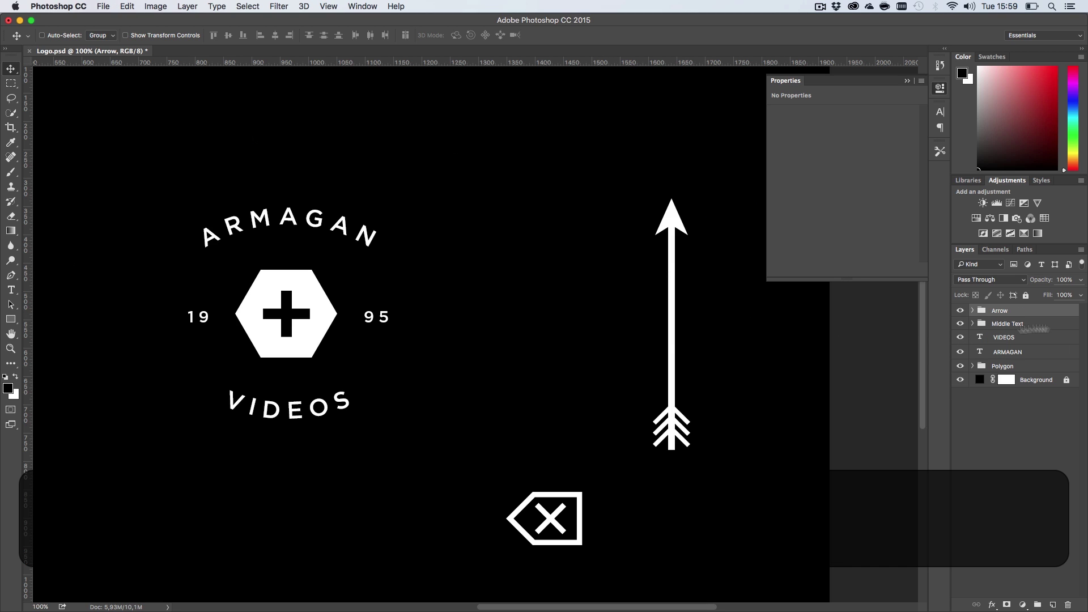
Try placing a copy of the arrow across the hexagon, rotated about -63°, and delete that copy
{"action": "left_click_drag", "start_coordinate": [672, 317], "coordinate": [513, 318]}
{"action": "key", "text": "super+alt+shift+t"}
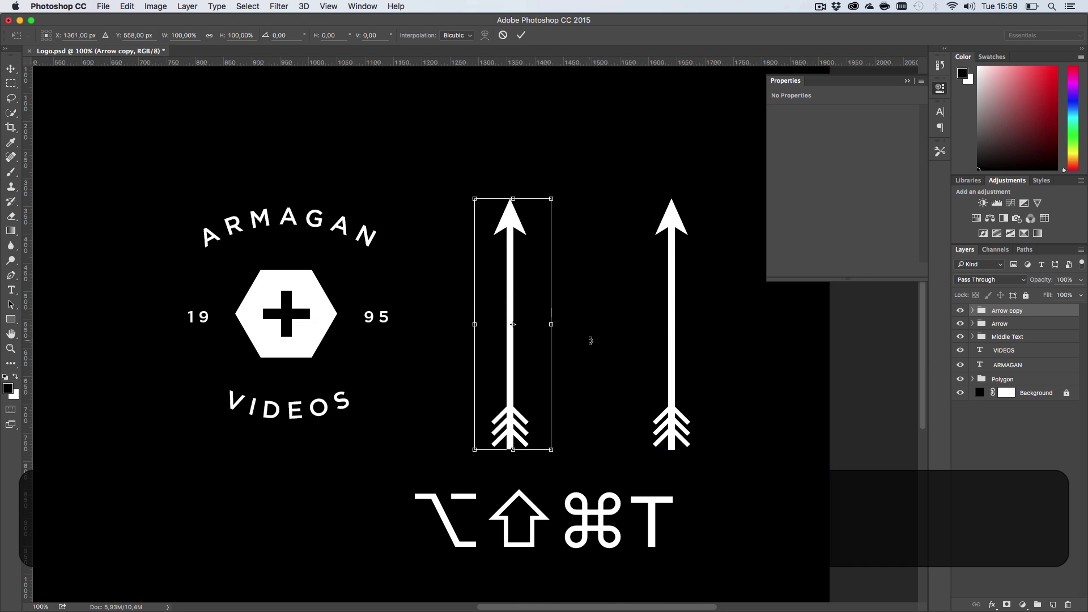
{"action": "left_click_drag", "start_coordinate": [591, 341], "coordinate": [595, 238]}
{"action": "left_click_drag", "start_coordinate": [548, 343], "coordinate": [530, 328]}
{"action": "left_click_drag", "start_coordinate": [332, 331], "coordinate": [325, 327]}
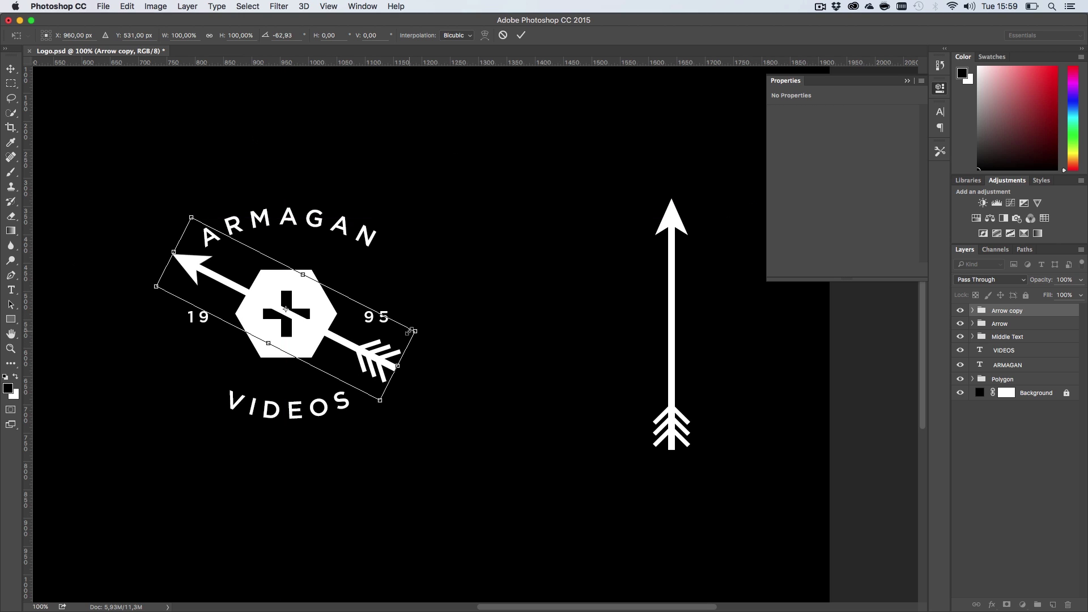
{"action": "key", "text": "Return"}
{"action": "key", "text": "BackSpace"}
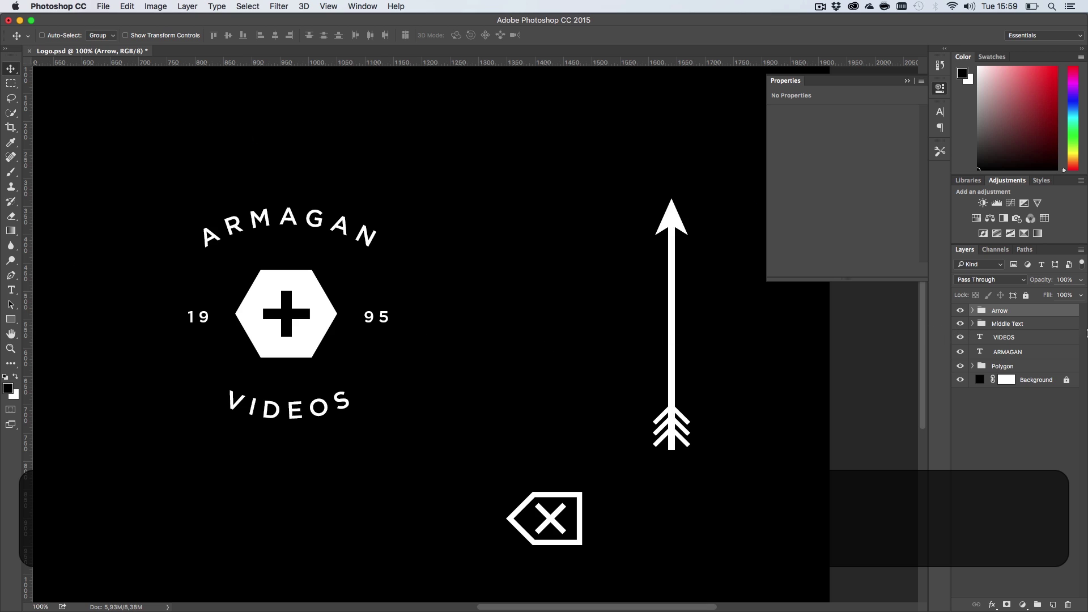
Move the arrow's fletching, Group 2 inside the Arrow group, further down towards and past the shaft's end
{"action": "left_click", "coordinate": [973, 311]}
{"action": "left_click", "coordinate": [1015, 326]}
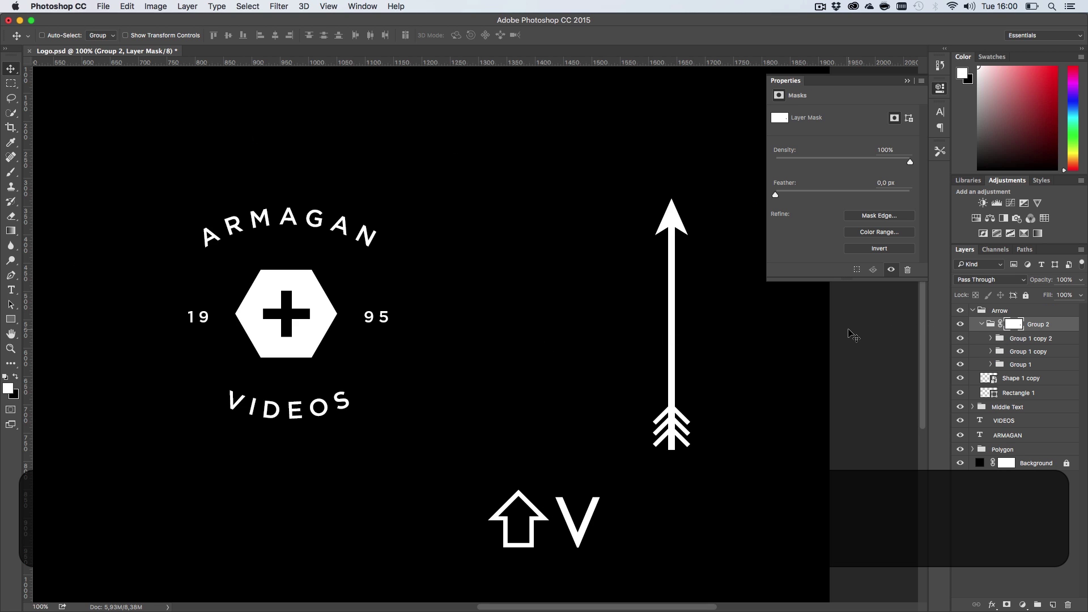
{"action": "key", "text": "shift+v"}
{"action": "key", "text": "shift+Down"}
{"action": "key", "text": "shift+Down"}
{"action": "key", "text": "shift+Down"}
{"action": "key", "text": "shift+Down"}
Stretch the arrow shaft, Rectangle 1, downward to the lower edge of the fletching, about 446 px high
{"action": "left_click", "coordinate": [1041, 390]}
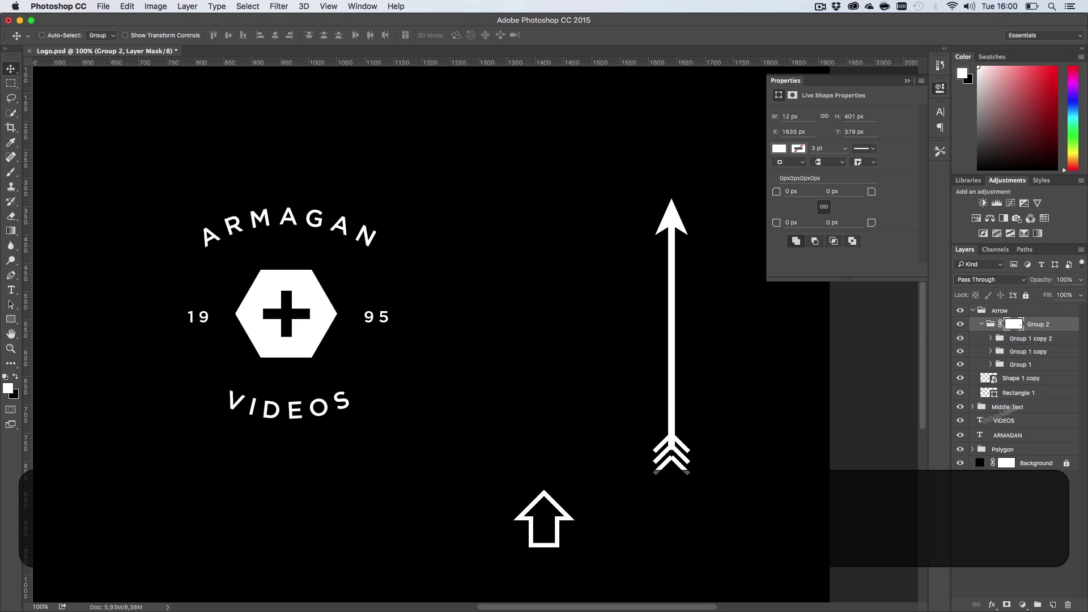
{"action": "key", "text": "super+t"}
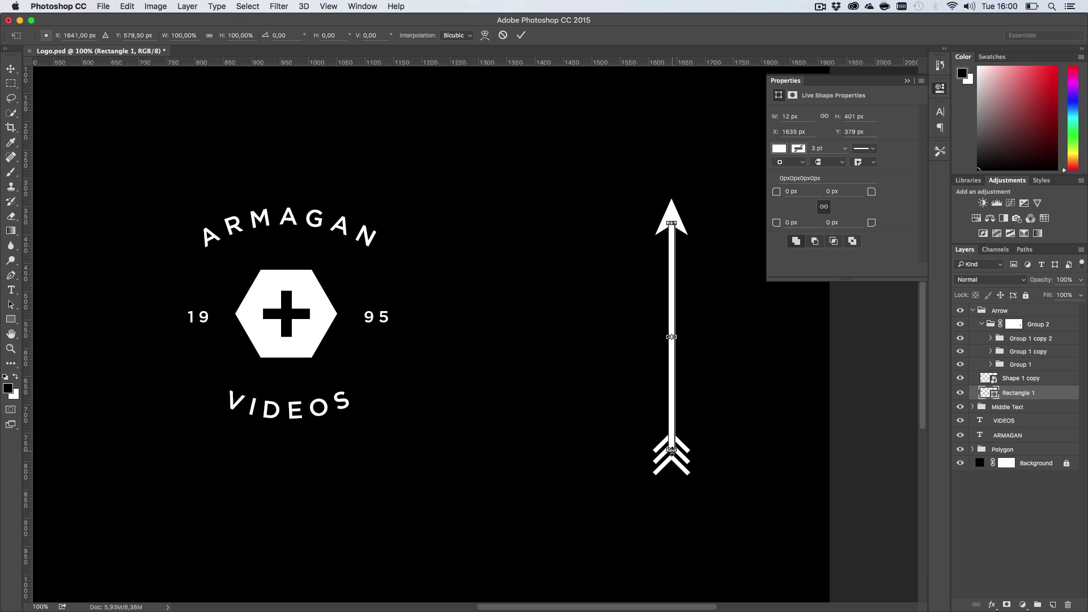
{"action": "left_click_drag", "start_coordinate": [672, 451], "coordinate": [674, 479]}
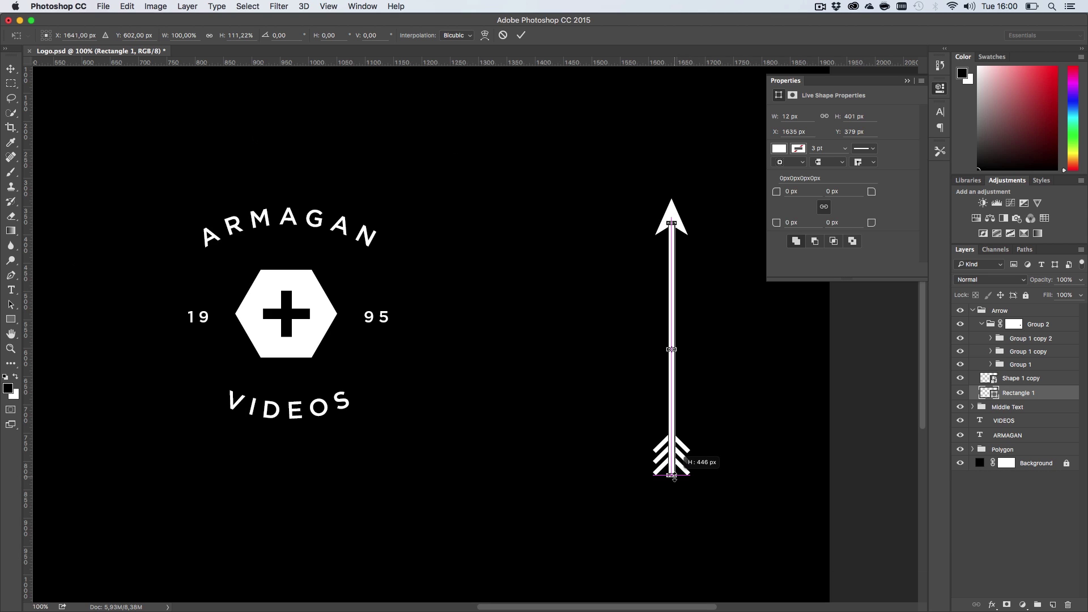
{"action": "key", "text": "Return"}
Narrow the arrow shaft, Rectangle 1, to a width of 9 px
{"action": "key", "text": "h"}
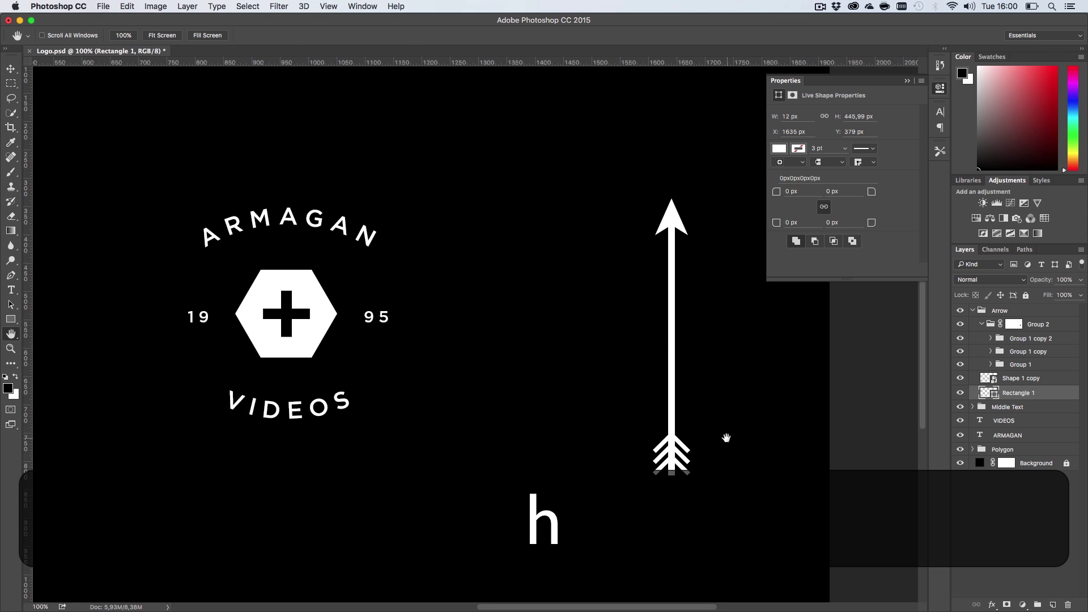
{"action": "key", "text": "z"}
{"action": "left_click_drag", "start_coordinate": [703, 431], "coordinate": [629, 438]}
{"action": "key", "text": "cmd+t"}
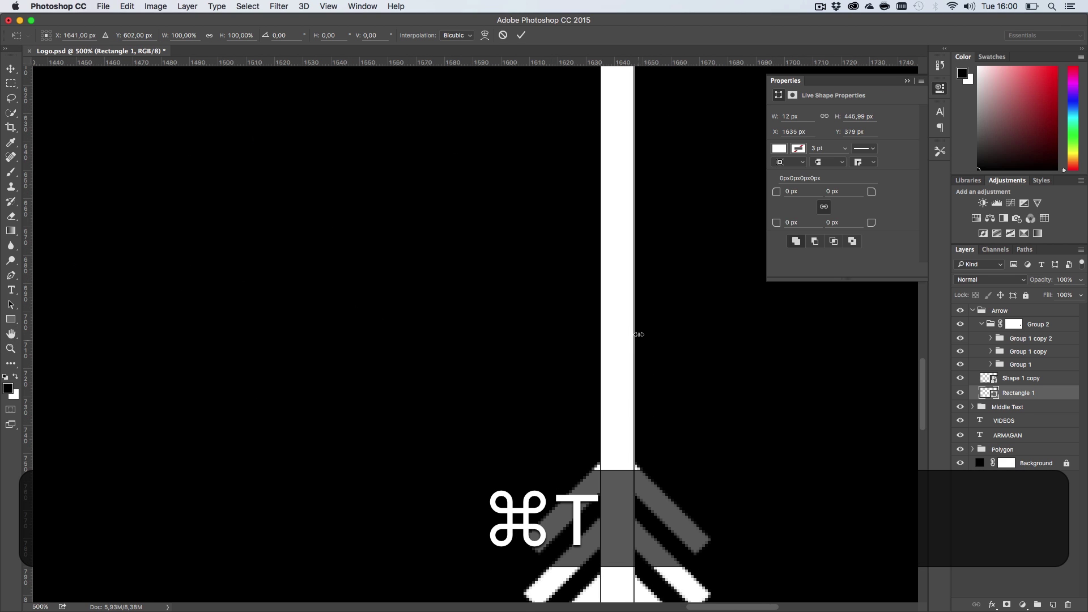
{"action": "left_click_drag", "start_coordinate": [634, 336], "coordinate": [633, 336]}
{"action": "key", "text": "cmd+Return"}
{"action": "key", "text": "cmd+1"}
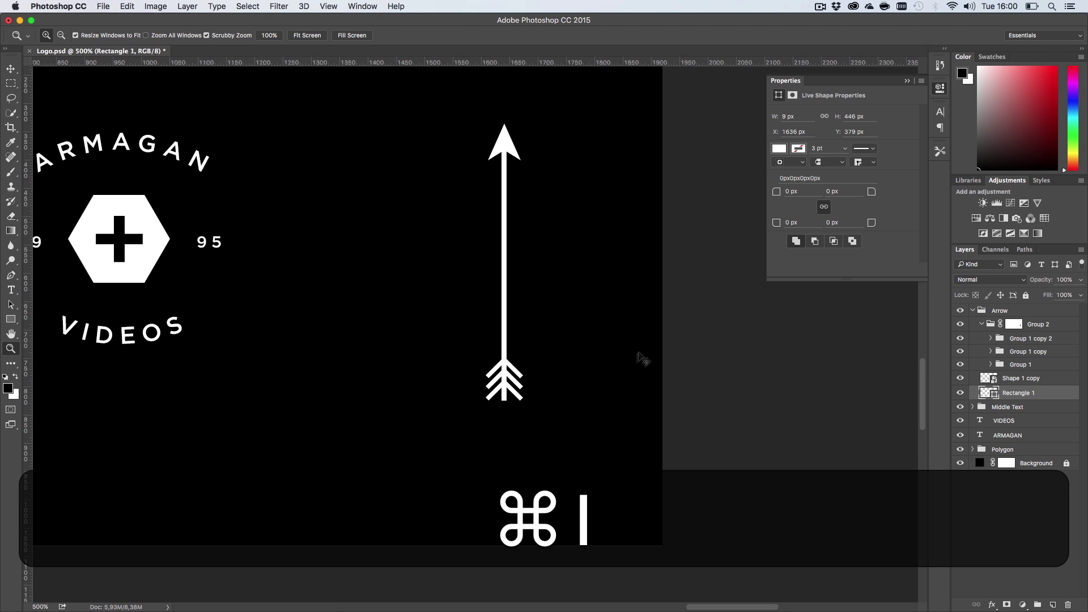
Duplicate the whole Arrow group, centre the copy on the hexagon and rotate it to about -62.7°
{"action": "key", "text": "h"}
{"action": "scroll", "coordinate": [574, 320], "scroll_direction": "left", "scroll_amount": 3}
{"action": "scroll", "coordinate": [600, 338], "scroll_direction": "left", "scroll_amount": 3}
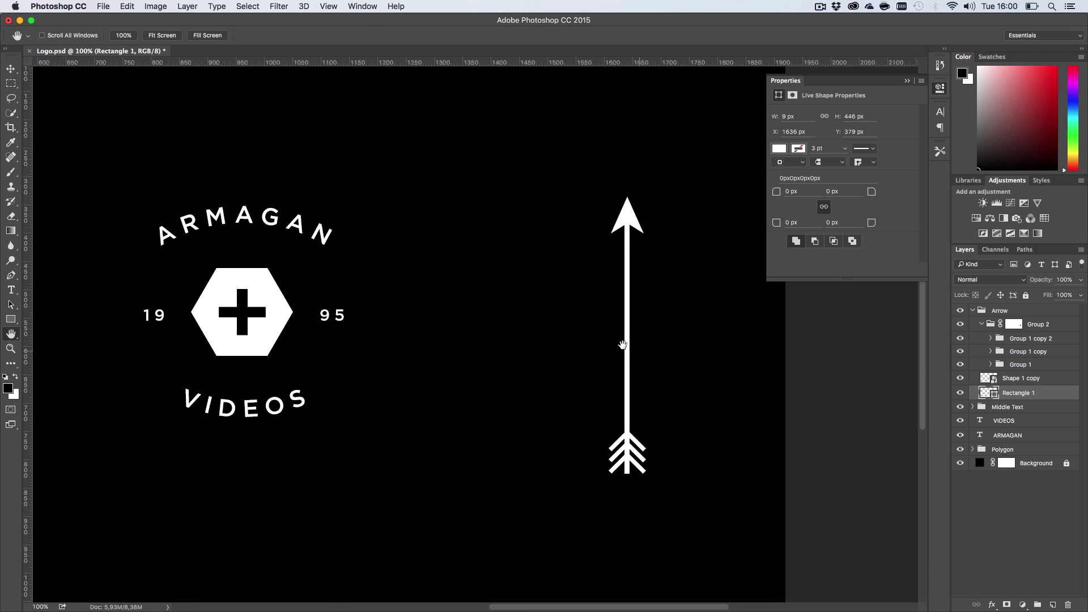
{"action": "left_click", "coordinate": [1000, 311]}
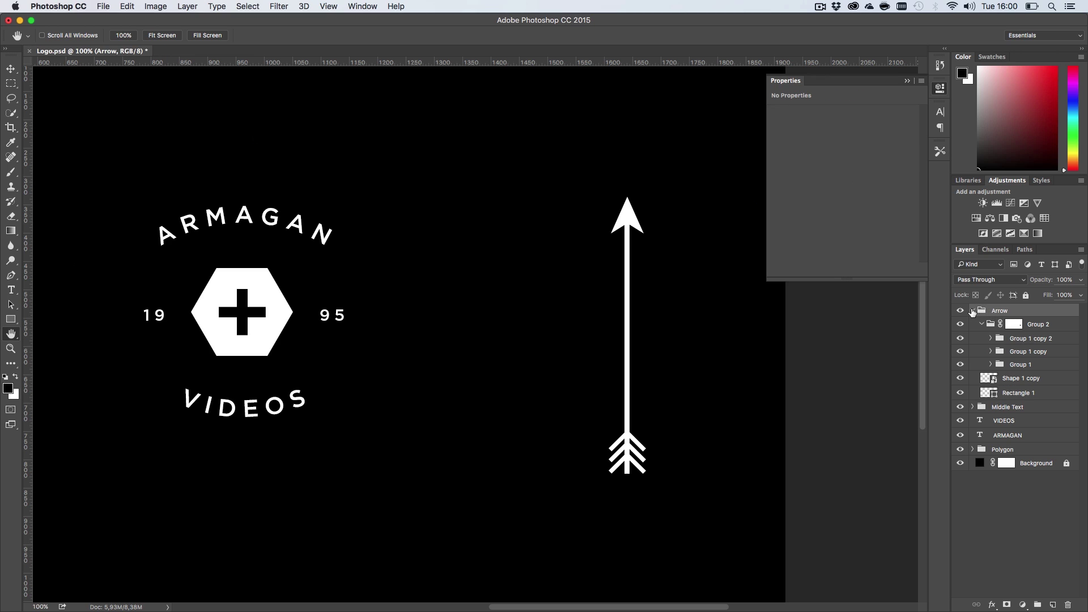
{"action": "left_click", "coordinate": [973, 310]}
{"action": "key", "text": "v"}
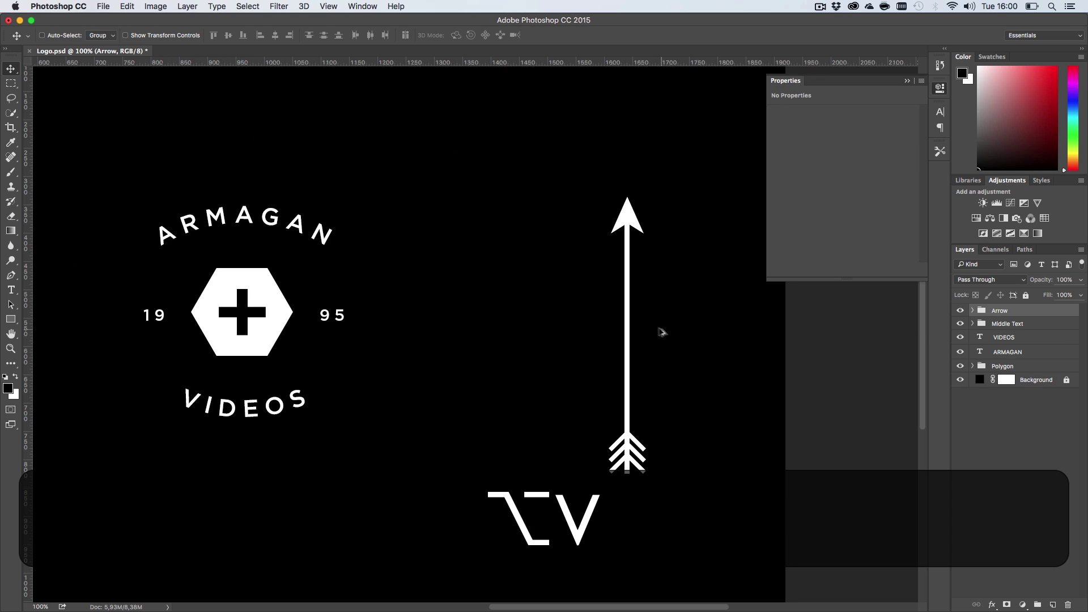
{"action": "left_click_drag", "start_coordinate": [661, 332], "coordinate": [583, 235]}
{"action": "key", "text": "alt+shift+super+t"}
{"action": "key", "text": "super+t"}
{"action": "left_click_drag", "start_coordinate": [502, 336], "coordinate": [257, 320]}
{"action": "mouse_move", "coordinate": [499, 266]}
{"action": "left_mouse_down"}
{"action": "mouse_move", "coordinate": [510, 250]}
{"action": "mouse_move", "coordinate": [489, 274]}
{"action": "left_mouse_up"}
{"action": "left_click_drag", "start_coordinate": [338, 373], "coordinate": [326, 367]}
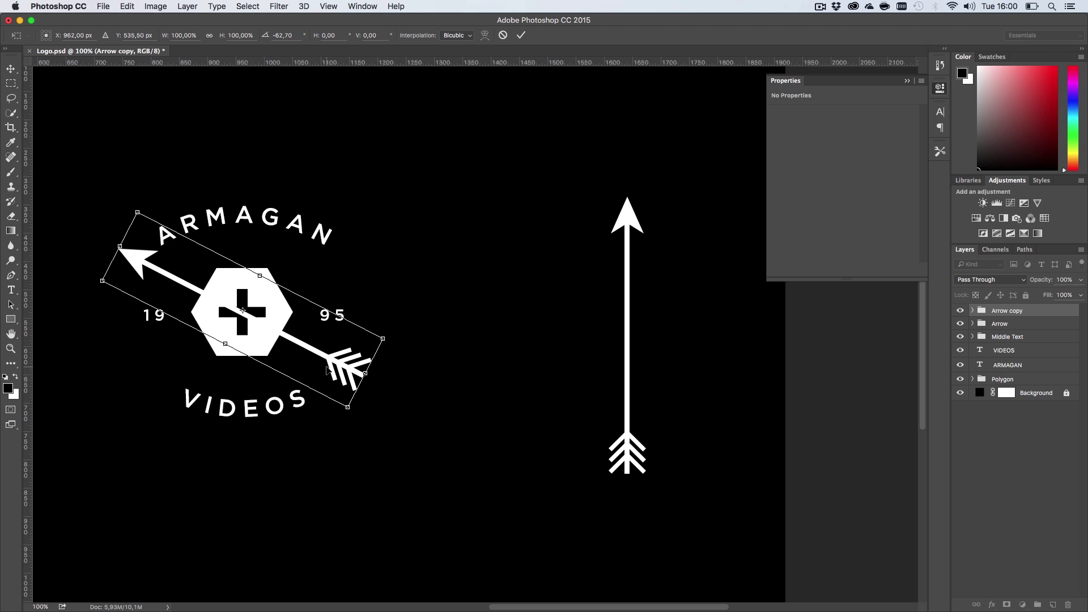
Duplicate the rotated arrow copy and flip the duplicate horizontally so the two arrows cross over the hexagon
{"action": "key", "text": "h"}
{"action": "scroll", "coordinate": [397, 340], "scroll_direction": "left", "scroll_amount": 10}
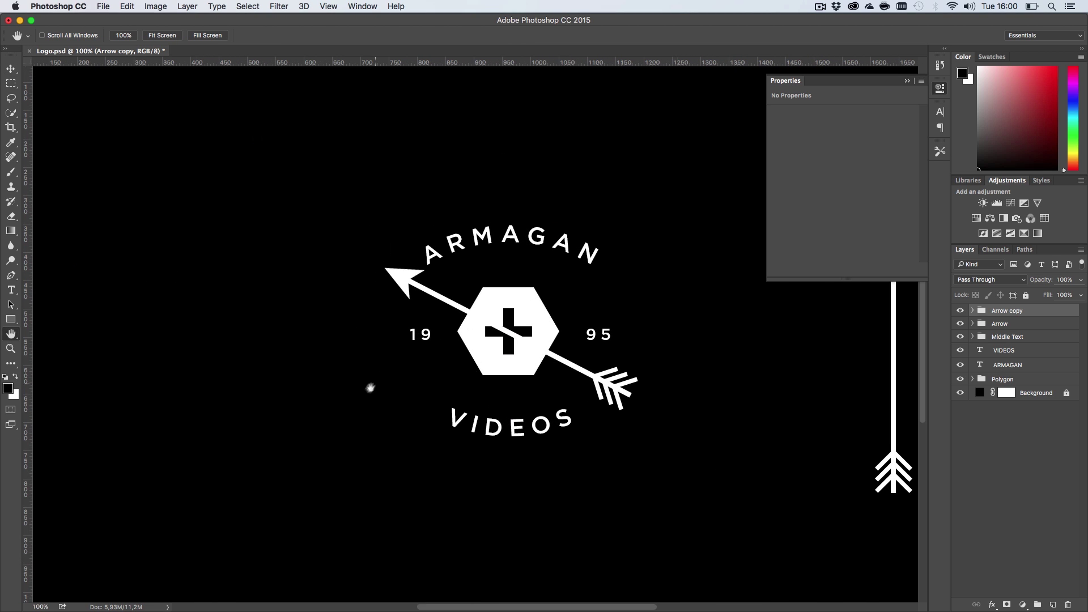
{"action": "scroll", "coordinate": [370, 388], "scroll_direction": "right", "scroll_amount": 4}
{"action": "scroll", "coordinate": [370, 388], "scroll_direction": "up", "scroll_amount": 2}
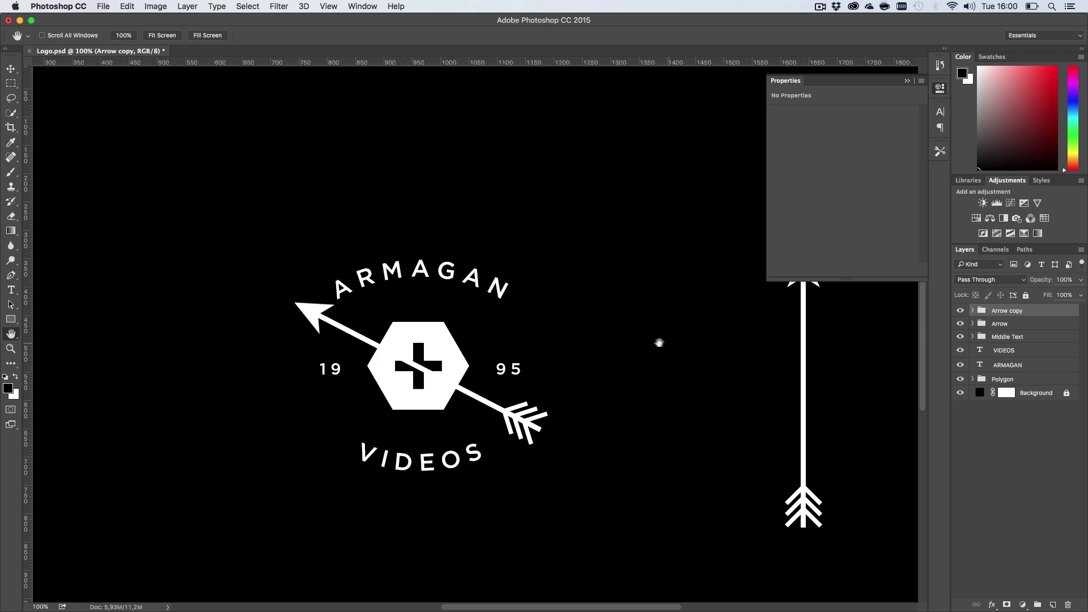
{"action": "key", "text": "super+j"}
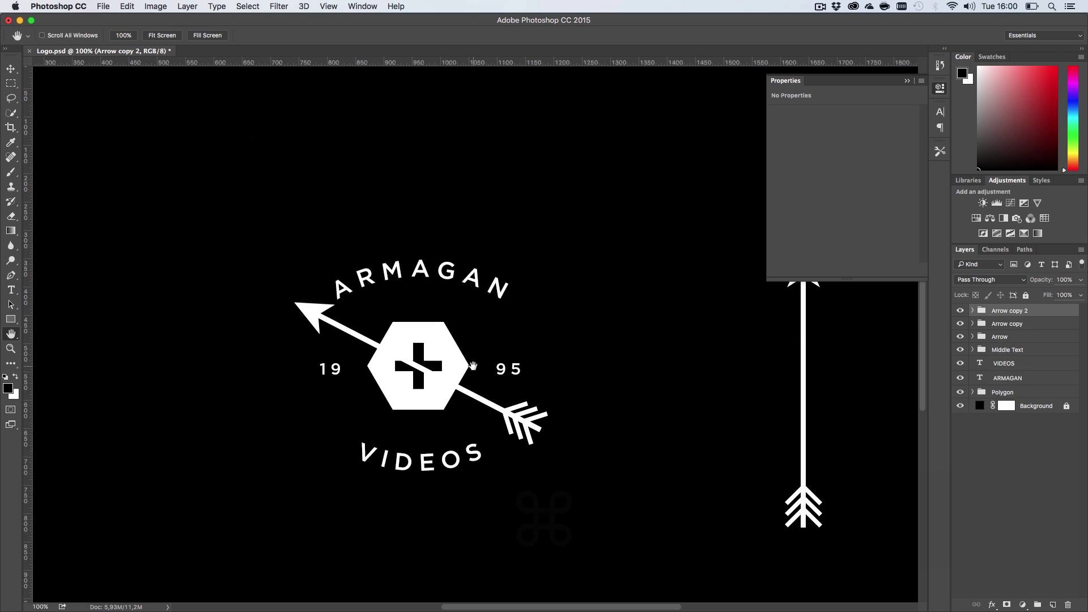
{"action": "key", "text": "super+t"}
{"action": "right_click", "coordinate": [456, 368]}
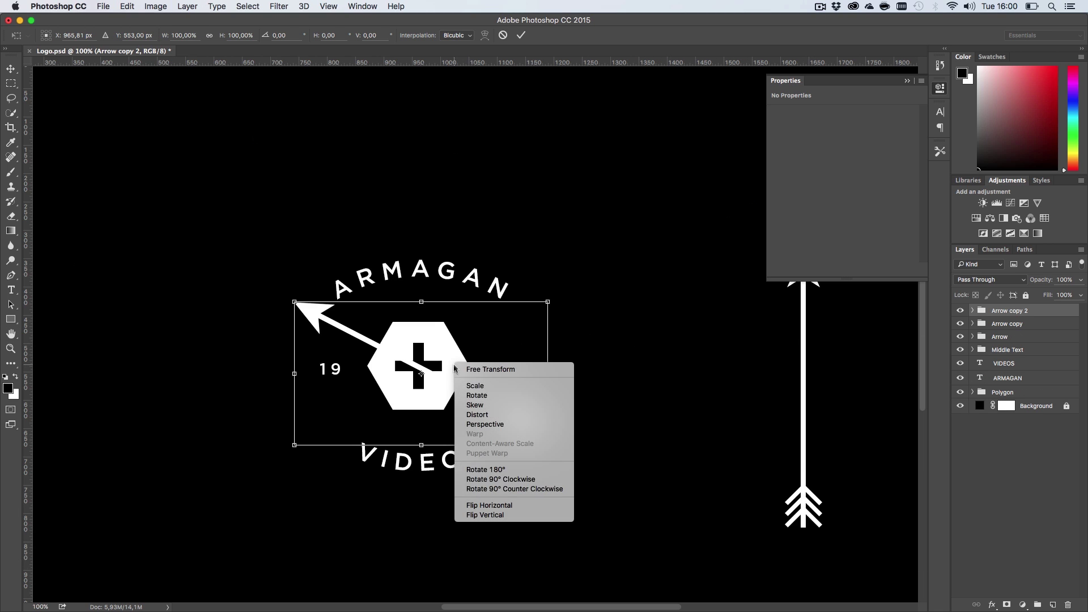
{"action": "left_click", "coordinate": [487, 506]}
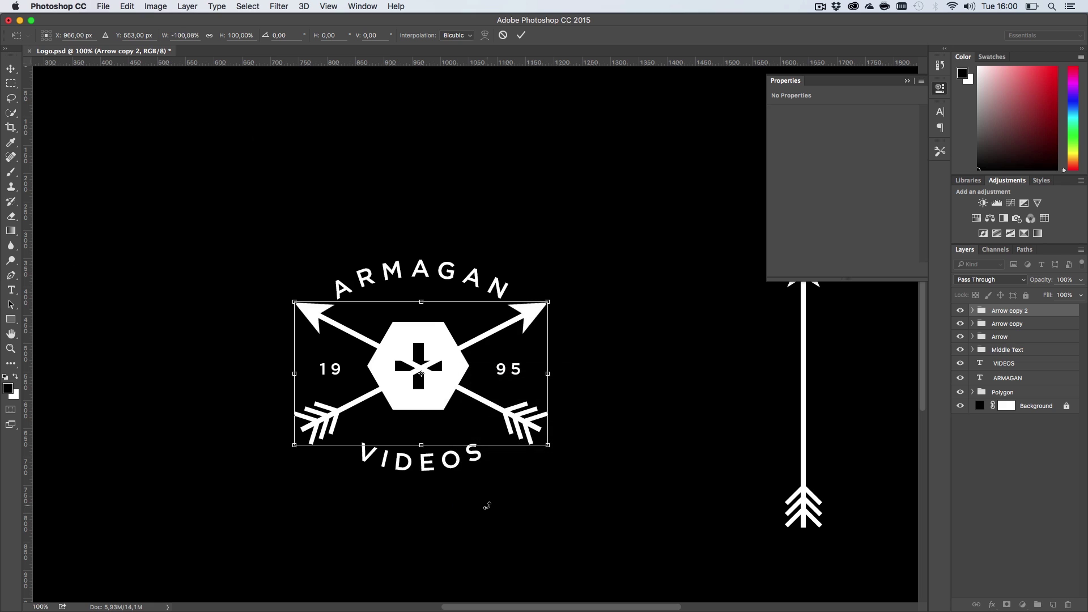
{"action": "key", "text": "Return"}
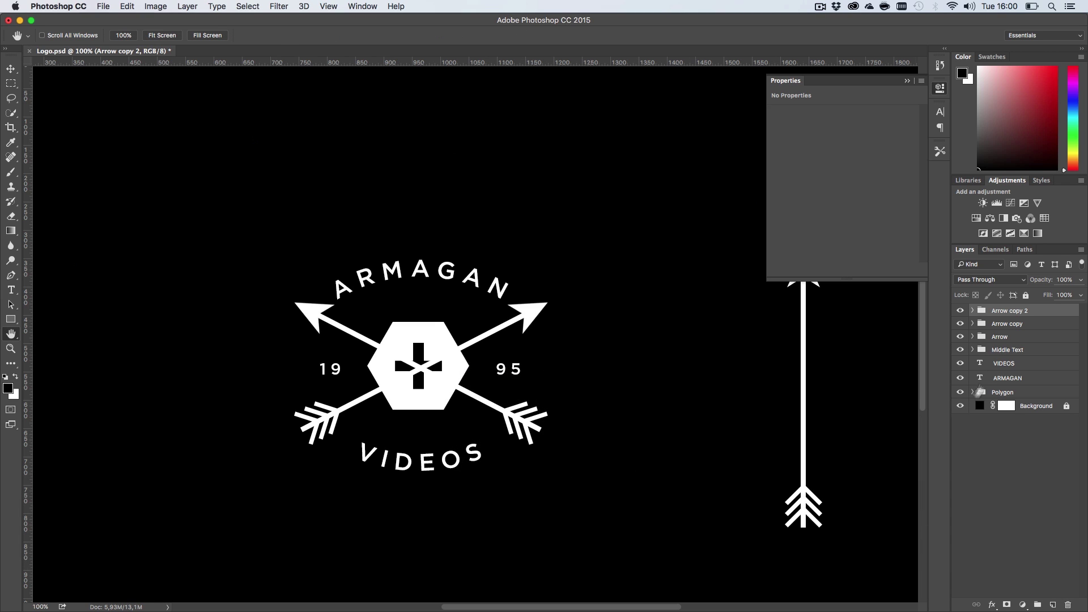
Group the two crossed arrow copies and add a layer mask to the new group
{"action": "left_click", "coordinate": [1007, 323], "text": "shift"}
{"action": "key", "text": "z"}
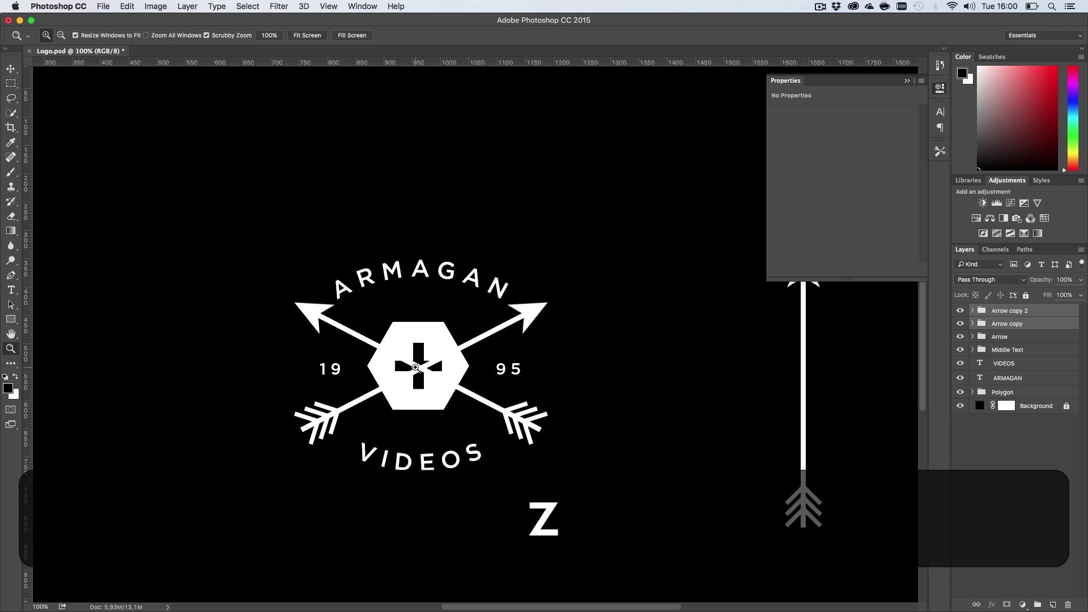
{"action": "left_click_drag", "start_coordinate": [422, 378], "coordinate": [445, 359]}
{"action": "key", "text": "v"}
{"action": "key", "text": "super+1"}
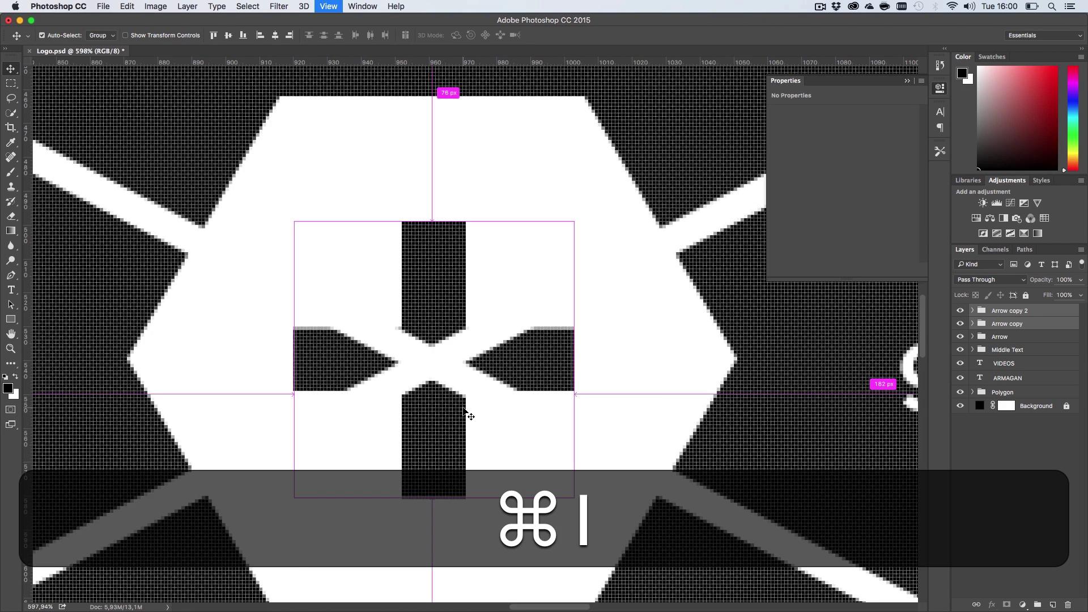
{"action": "key", "text": "h"}
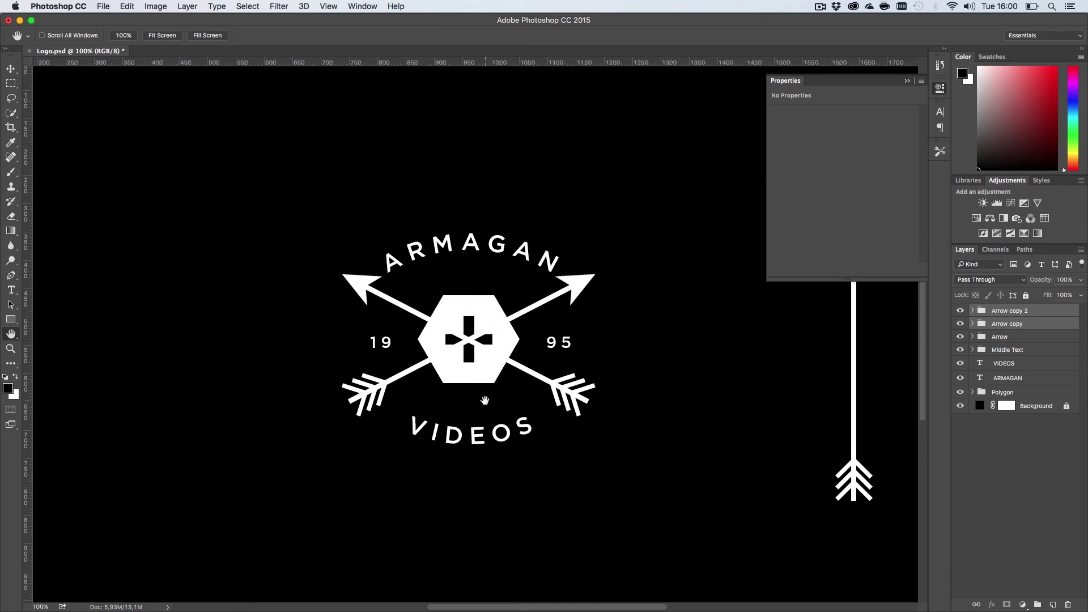
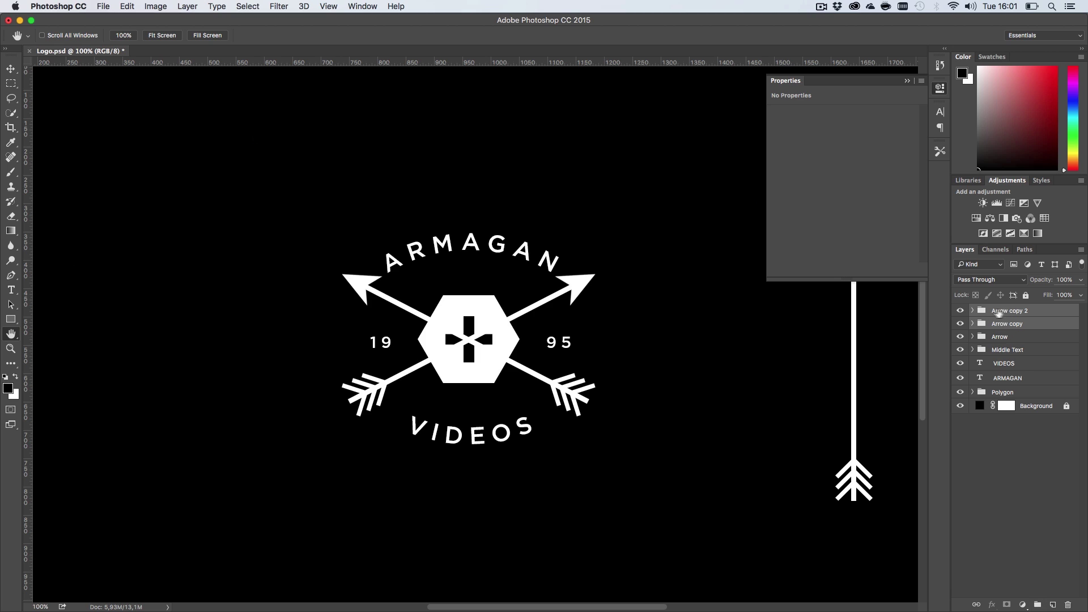
{"action": "key", "text": "shift"}
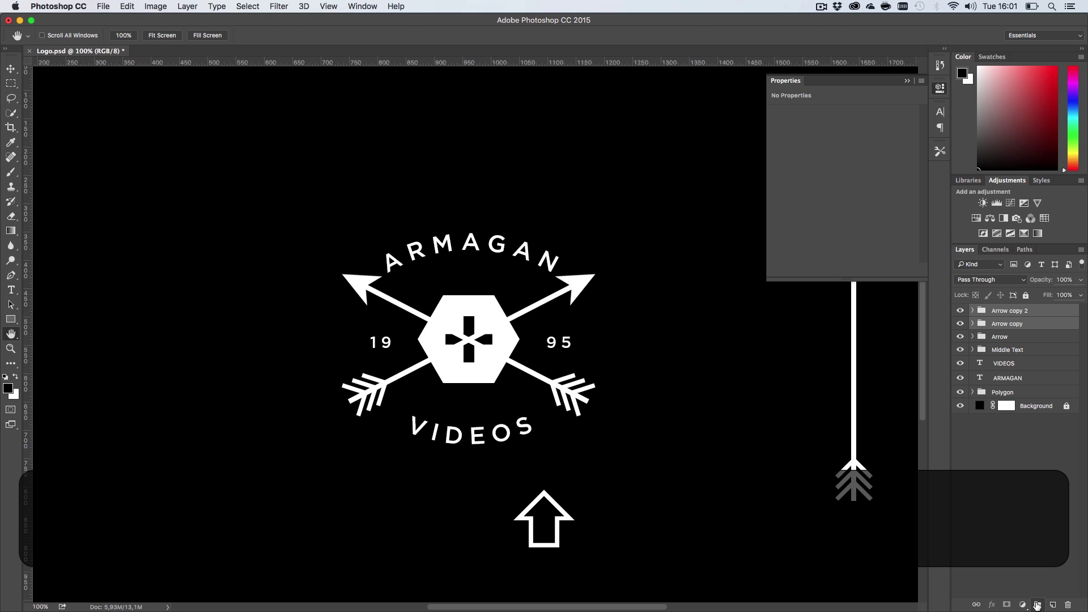
{"action": "left_click", "coordinate": [1037, 606], "text": "shift"}
{"action": "left_click", "coordinate": [1007, 604]}
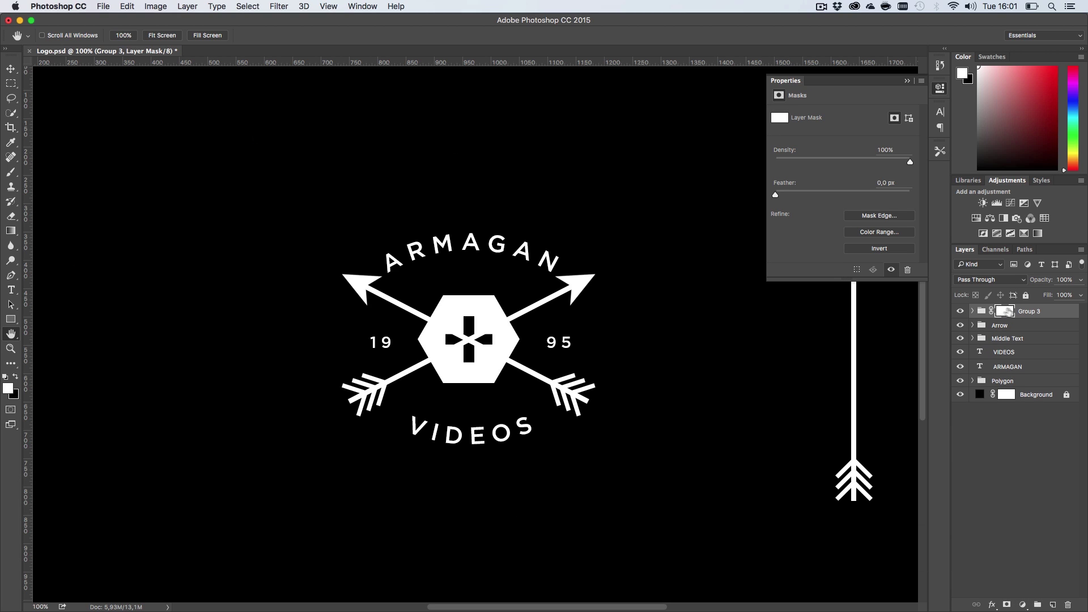
Paint black on the crossed arrows' group mask to hide the shafts over the hexagon's plus sign, and save the document
{"action": "key", "text": "b"}
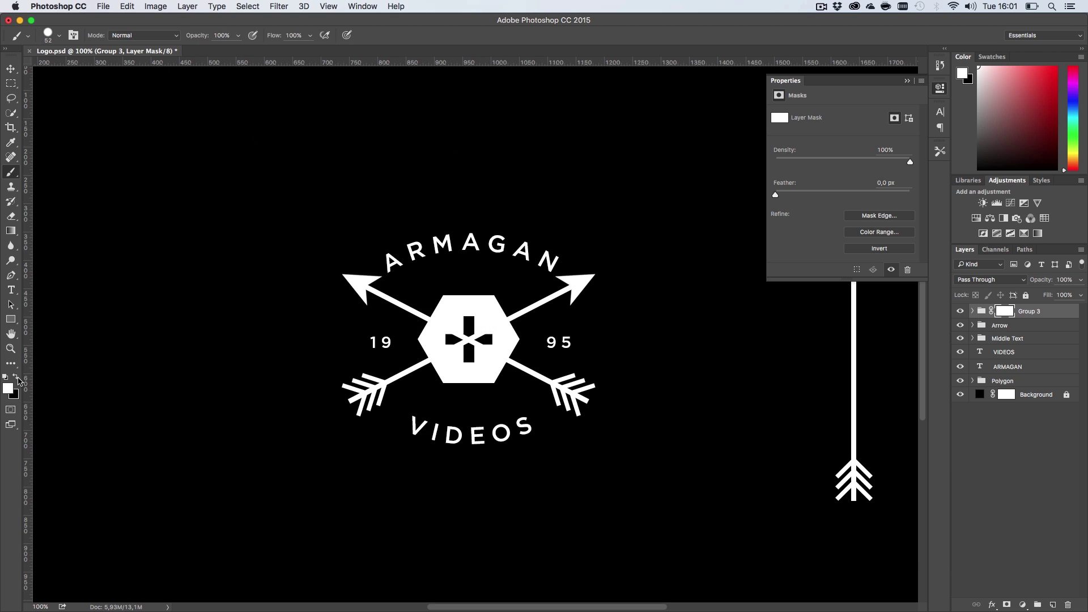
{"action": "key", "text": "x"}
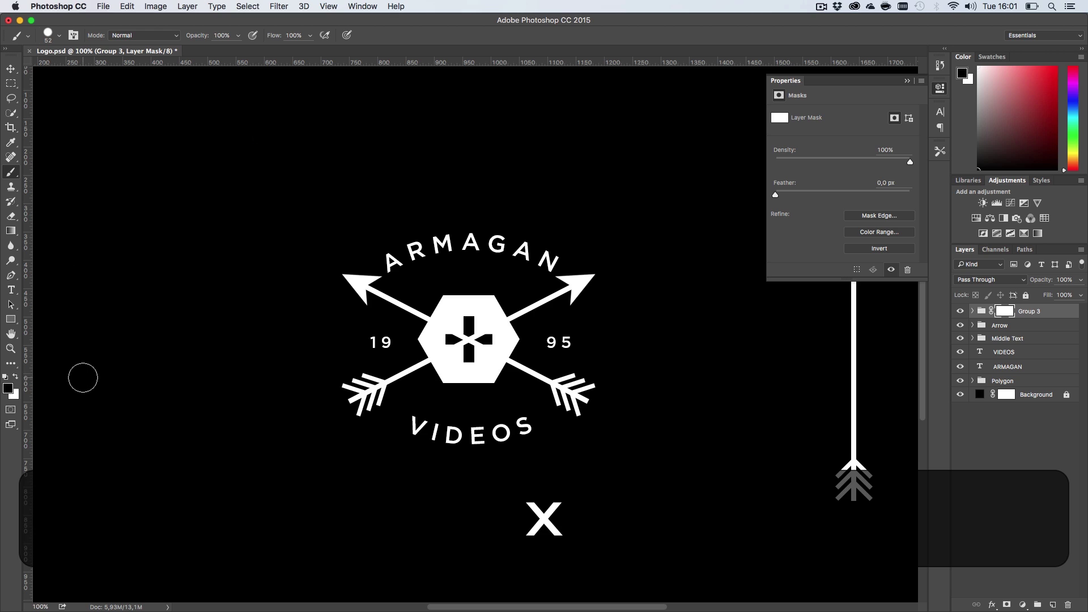
{"action": "mouse_move", "coordinate": [451, 340]}
{"action": "left_mouse_down"}
{"action": "mouse_move", "coordinate": [469, 327]}
{"action": "mouse_move", "coordinate": [458, 335]}
{"action": "mouse_move", "coordinate": [469, 347]}
{"action": "mouse_move", "coordinate": [483, 334]}
{"action": "mouse_move", "coordinate": [463, 343]}
{"action": "mouse_move", "coordinate": [470, 326]}
{"action": "mouse_move", "coordinate": [466, 348]}
{"action": "mouse_move", "coordinate": [468, 328]}
{"action": "mouse_move", "coordinate": [471, 342]}
{"action": "mouse_move", "coordinate": [501, 312]}
{"action": "mouse_move", "coordinate": [563, 301]}
{"action": "left_mouse_up"}
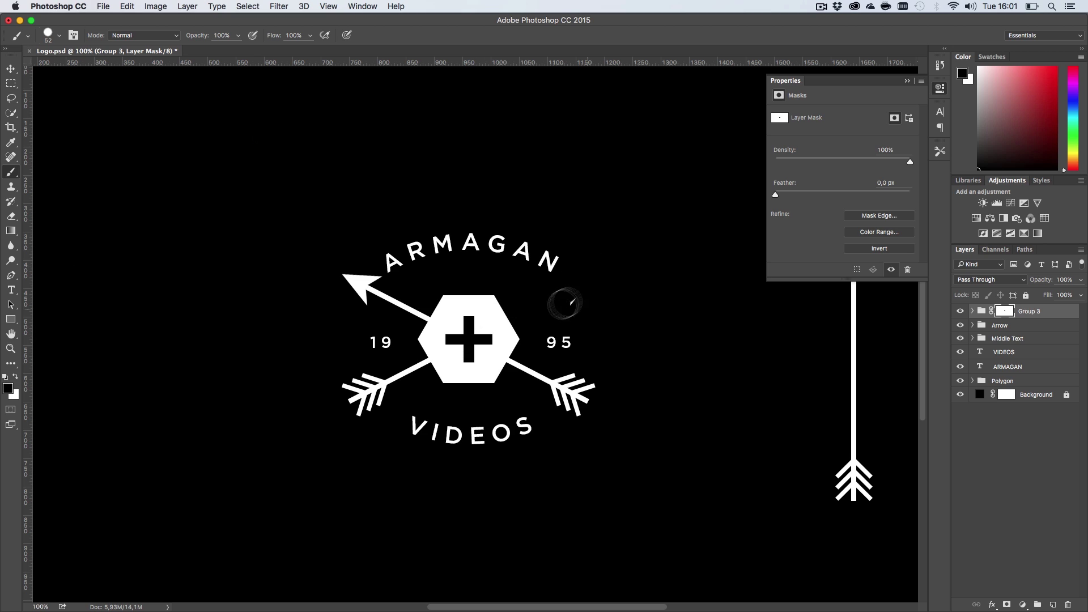
{"action": "left_click_drag", "start_coordinate": [419, 303], "coordinate": [411, 306]}
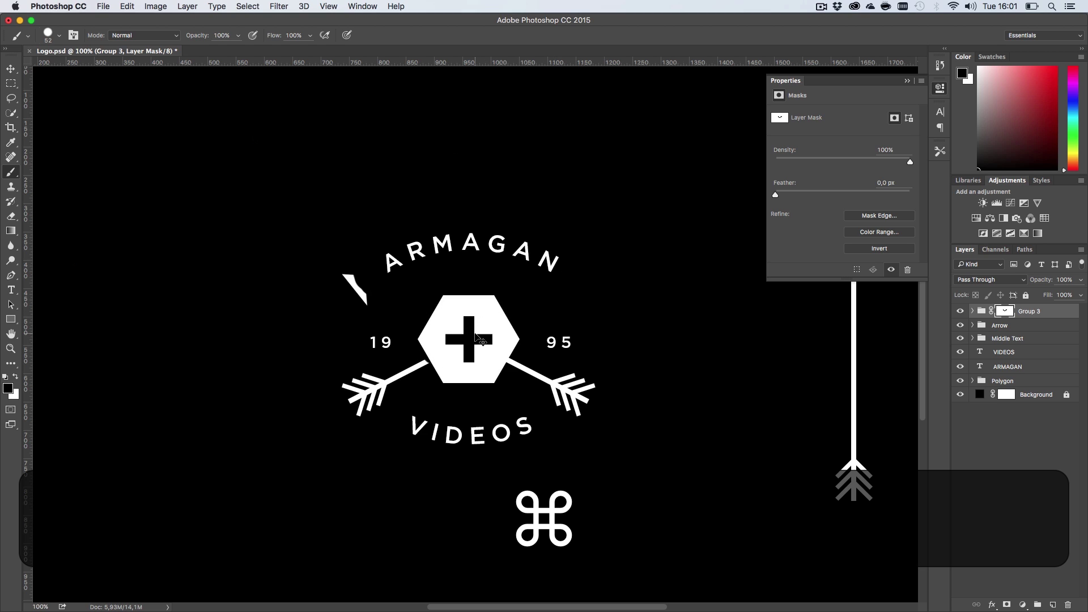
{"action": "key", "text": "super+z"}
{"action": "key", "text": "h"}
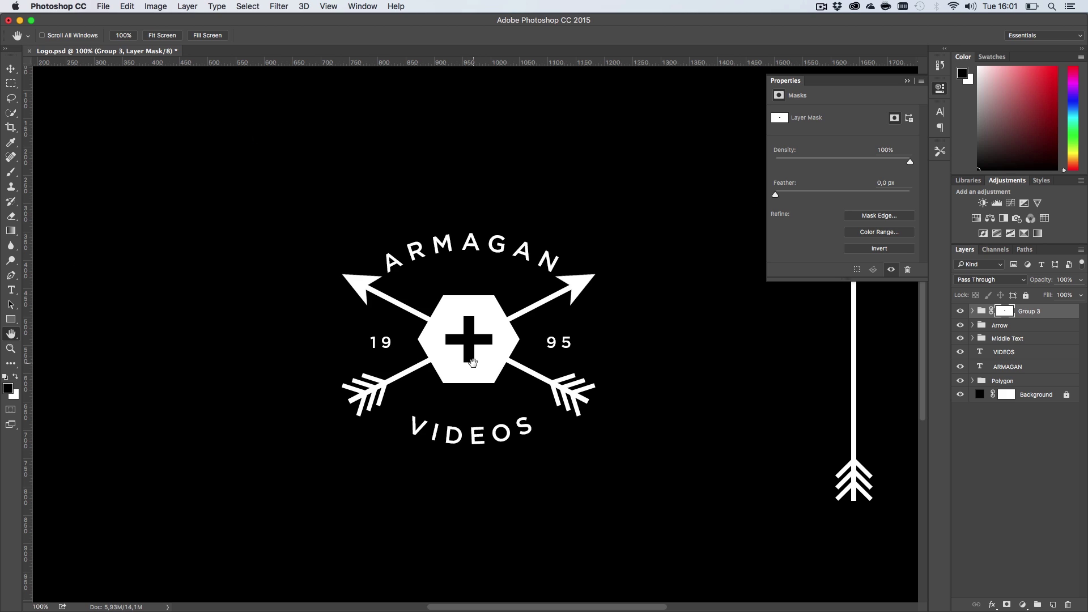
{"action": "key", "text": "super+s"}
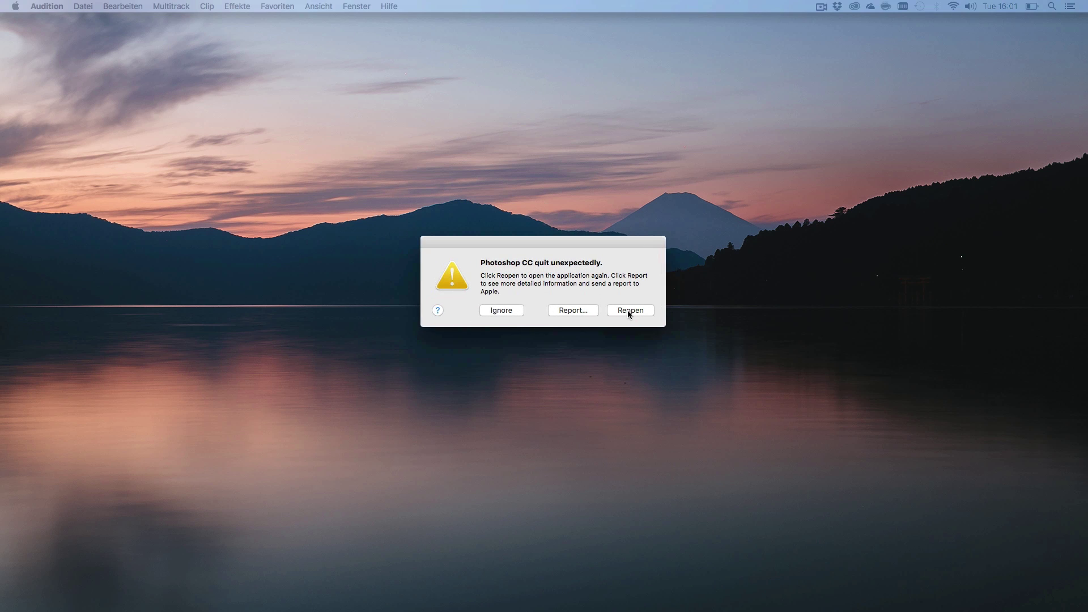
Relaunch Photoshop, enlarge its window to fill the screen and open Logo.psd from the Desktop
{"action": "left_click", "coordinate": [628, 313]}
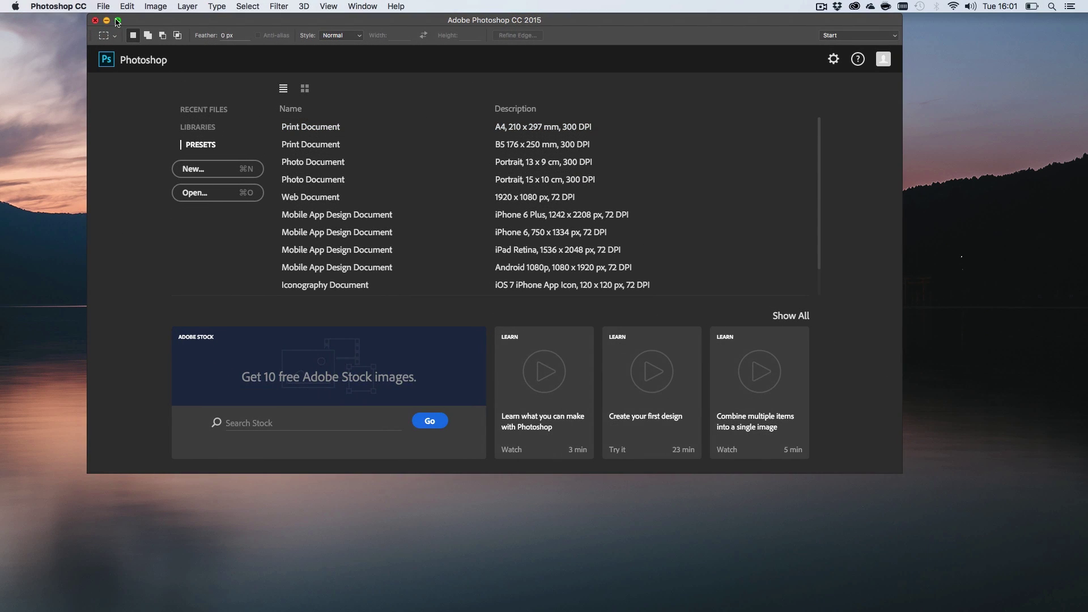
{"action": "left_click", "coordinate": [118, 21]}
{"action": "left_click", "coordinate": [226, 235]}
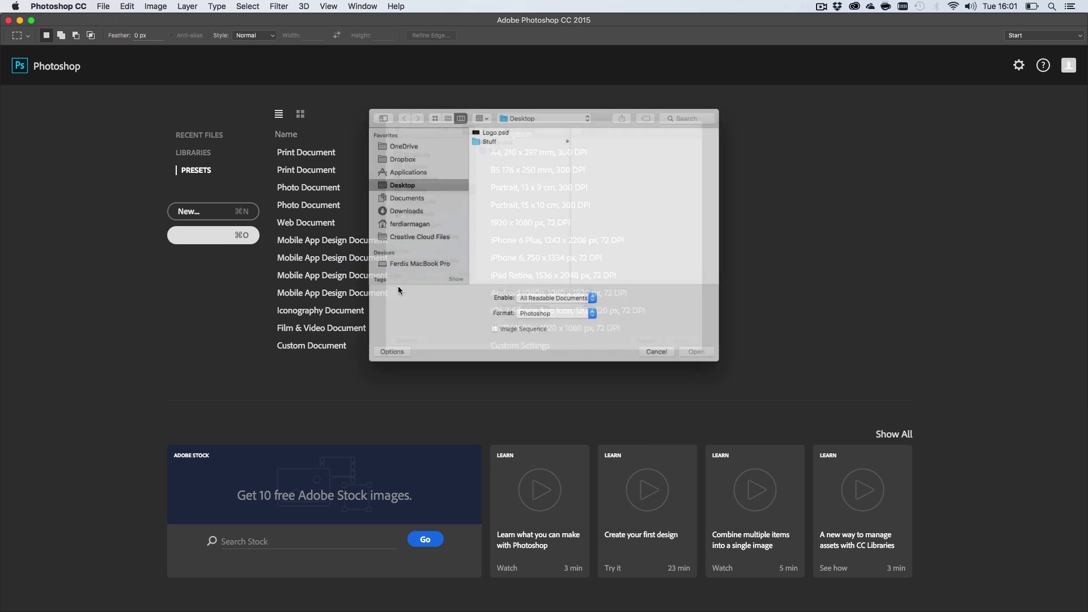
{"action": "left_click", "coordinate": [494, 119]}
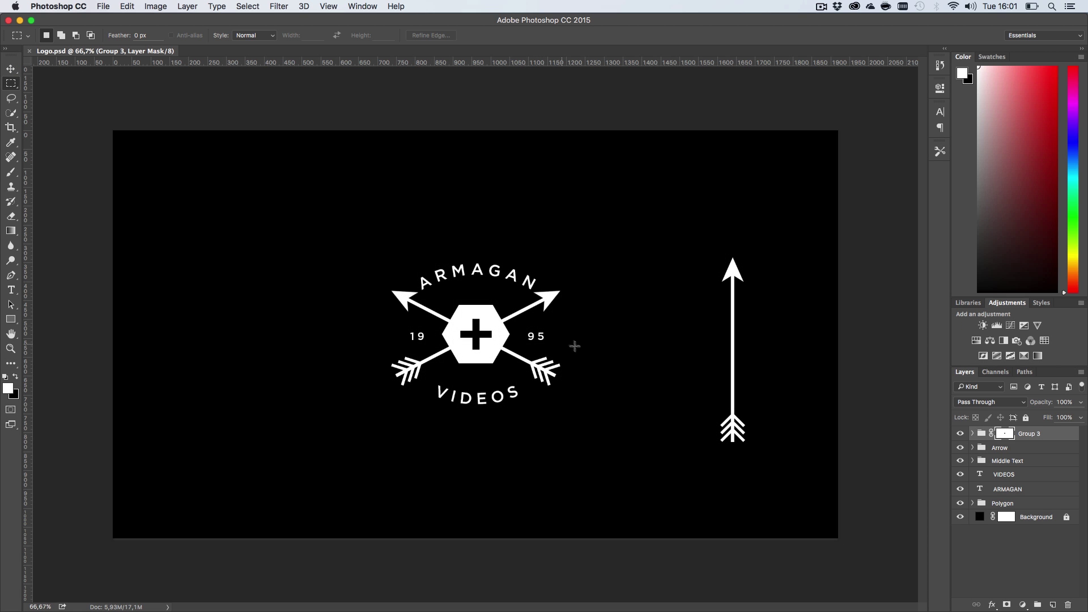
Hide the Arrow group containing the standalone vertical arrow and save the document
{"action": "key", "text": "z"}
{"action": "left_click", "coordinate": [489, 336]}
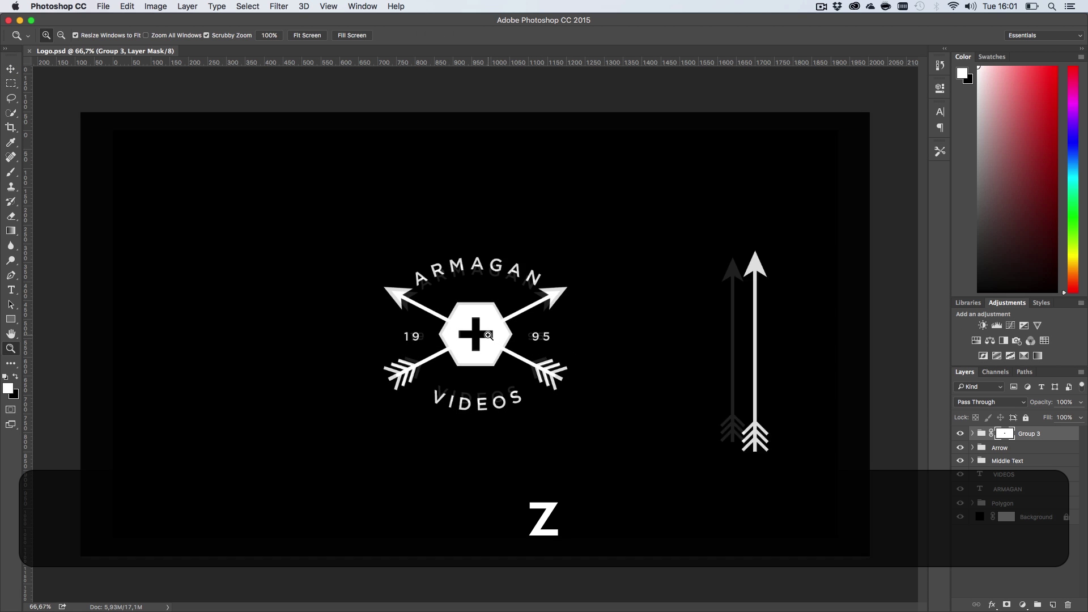
{"action": "left_click", "coordinate": [492, 345], "text": "alt"}
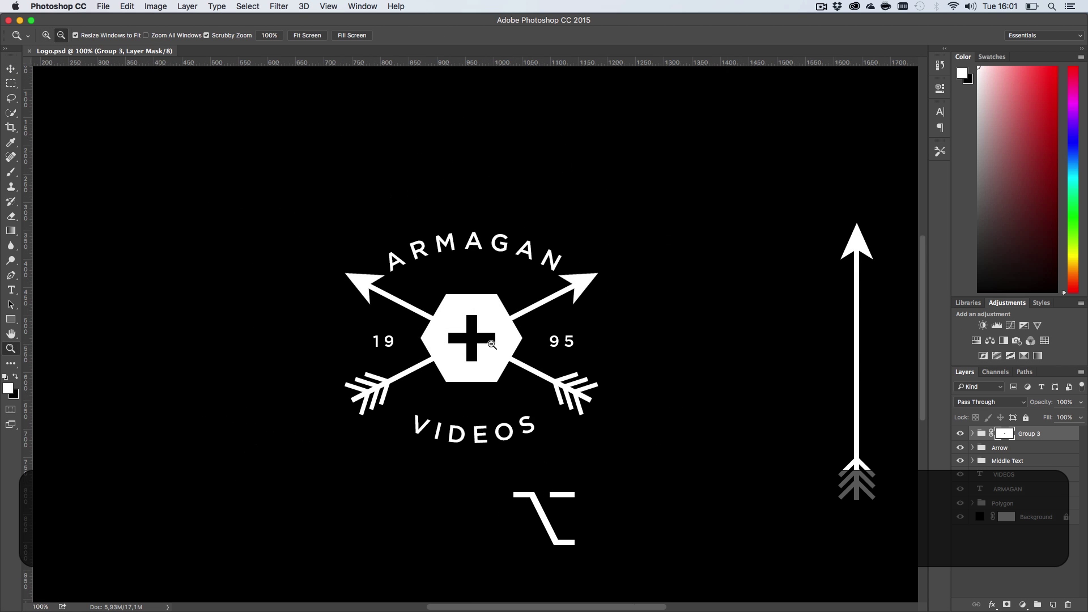
{"action": "key", "text": "h"}
{"action": "left_click_drag", "start_coordinate": [499, 350], "coordinate": [432, 349]}
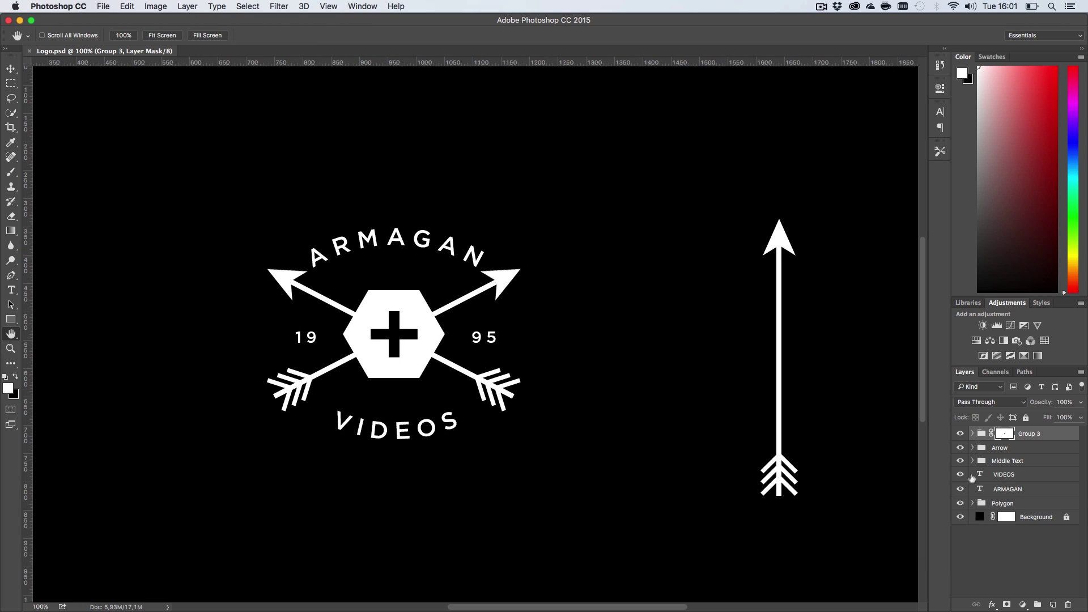
{"action": "left_click", "coordinate": [961, 449]}
{"action": "scroll", "coordinate": [576, 320], "scroll_direction": "left", "scroll_amount": 5}
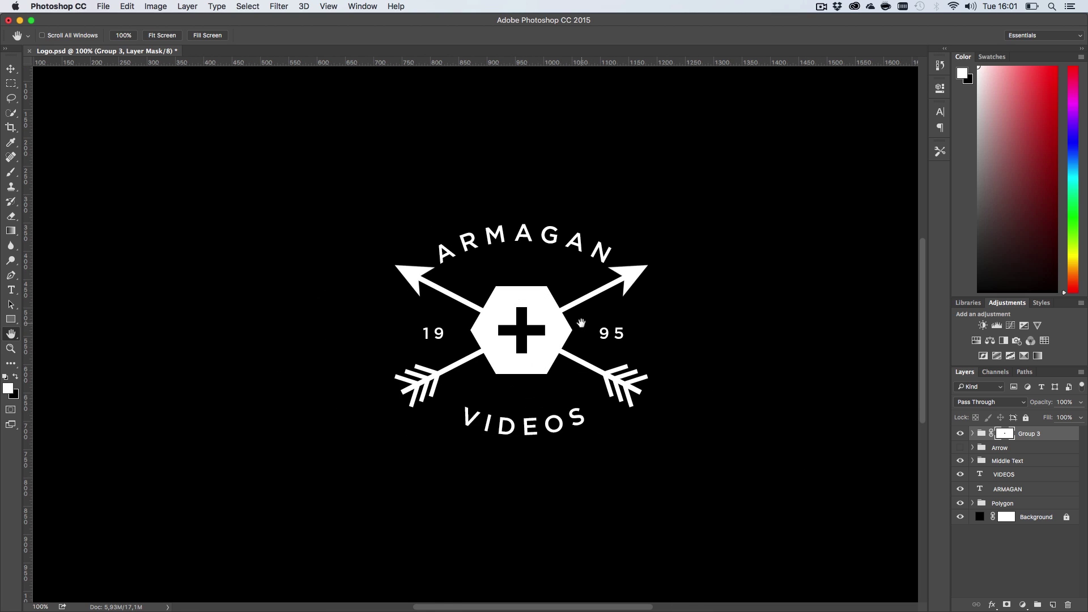
{"action": "scroll", "coordinate": [566, 353], "scroll_direction": "right", "scroll_amount": 3}
{"action": "scroll", "coordinate": [565, 353], "scroll_direction": "up", "scroll_amount": 2}
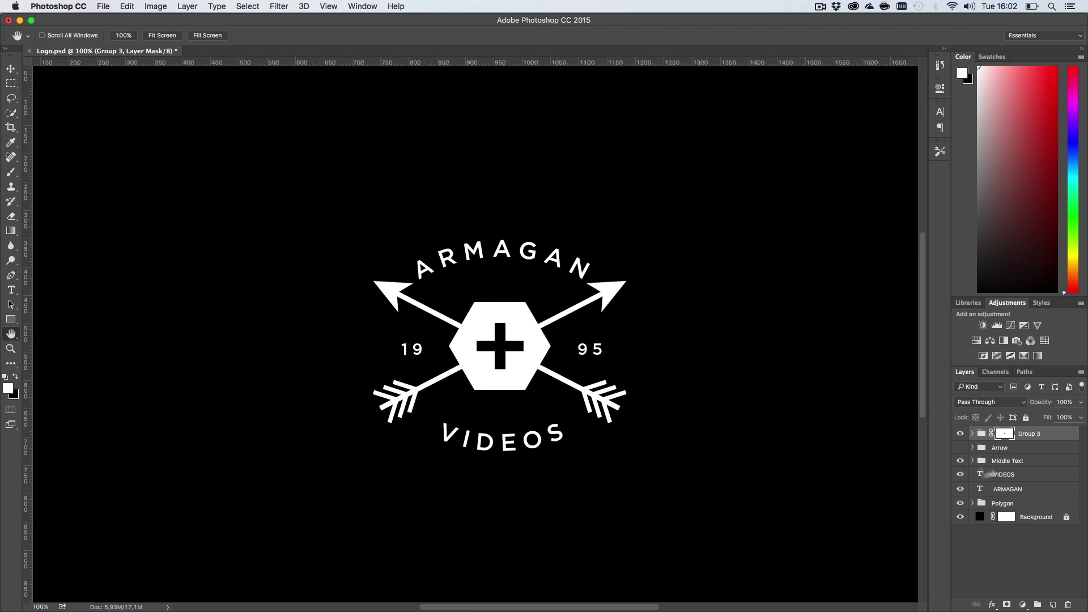
{"action": "key", "text": "super+s"}
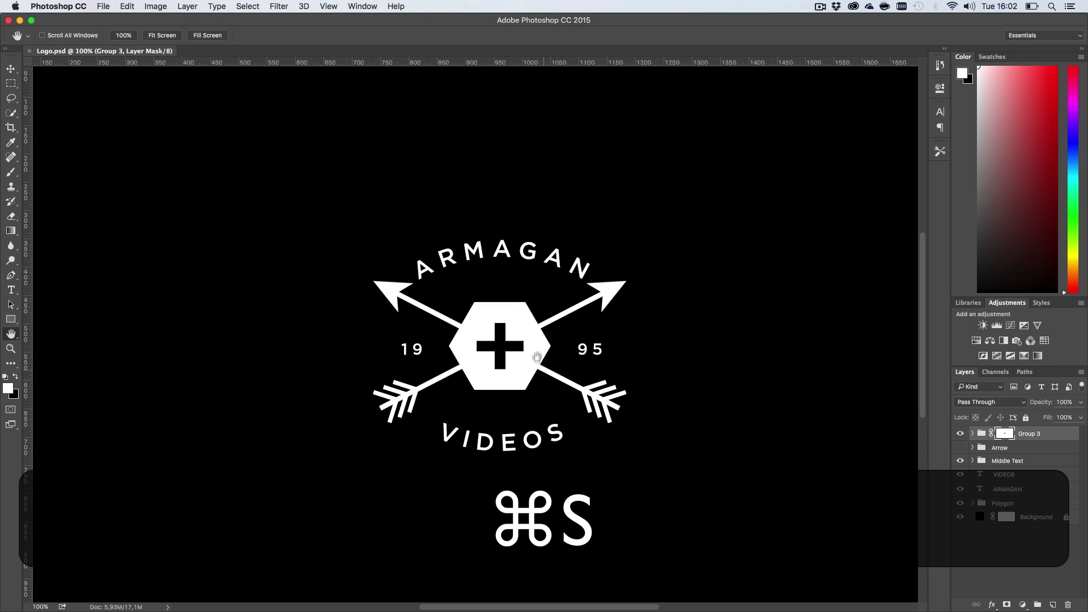
Place vertical guides at both edges of the "19" text and draw a 36 × 4 px rectangle between them just below the digits
{"action": "key", "text": "z"}
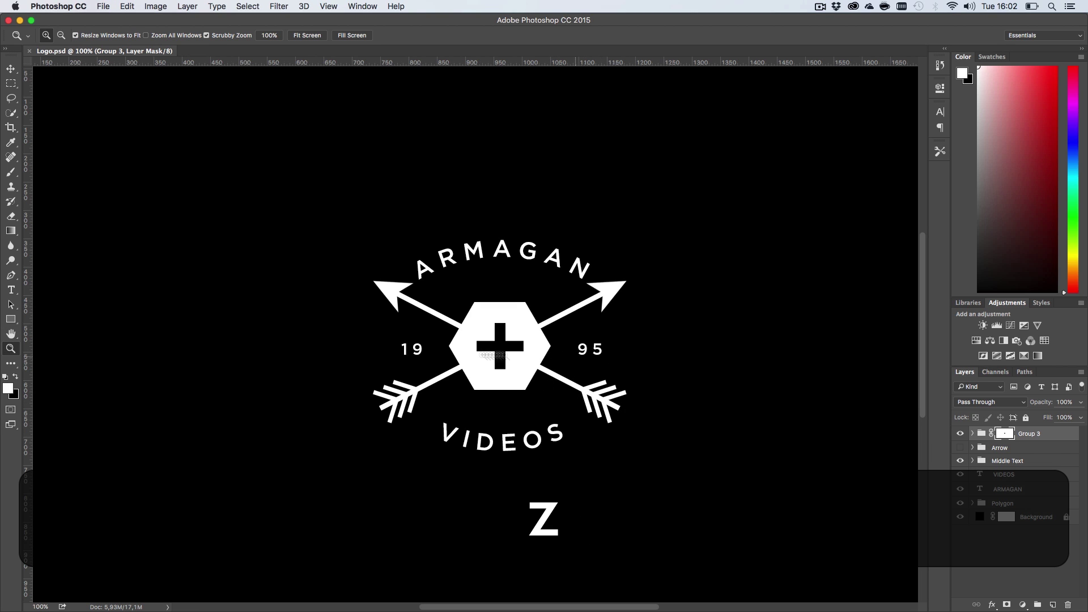
{"action": "left_click_drag", "start_coordinate": [329, 347], "coordinate": [375, 347]}
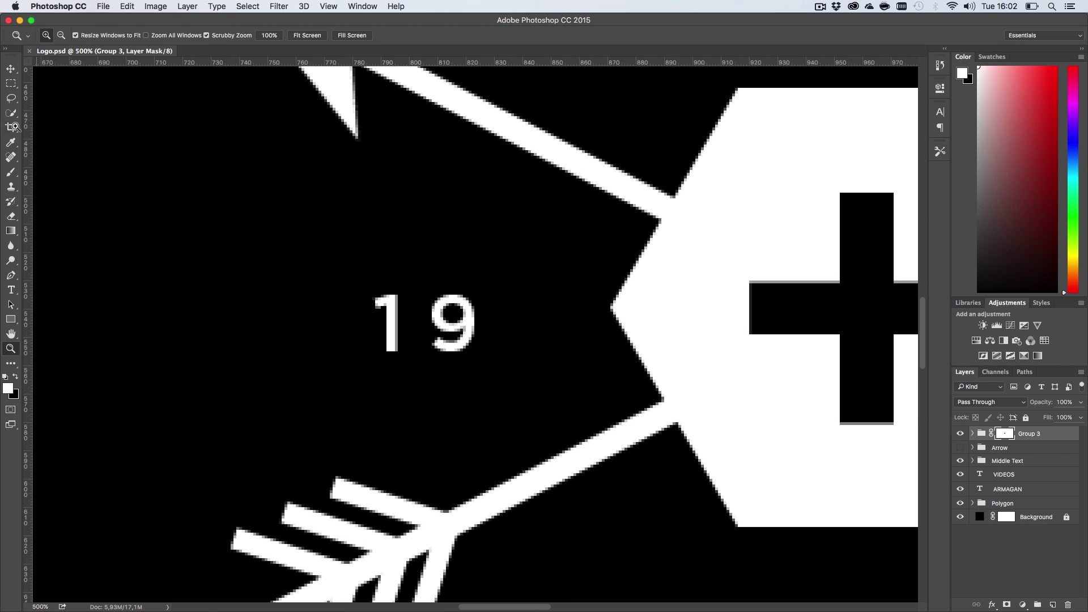
{"action": "left_click", "coordinate": [10, 319]}
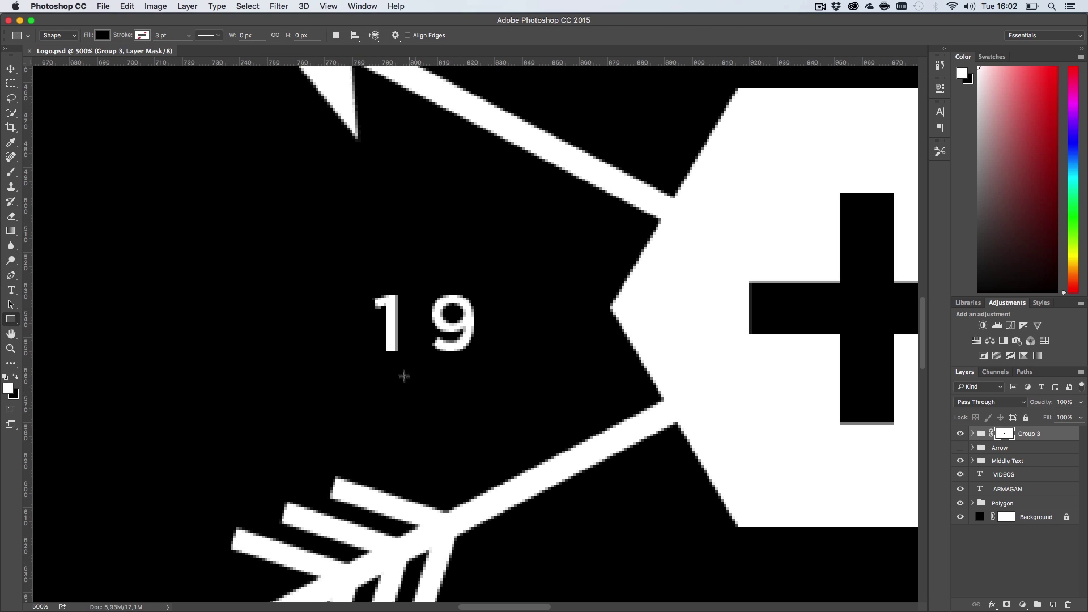
{"action": "left_click_drag", "start_coordinate": [30, 327], "coordinate": [376, 338]}
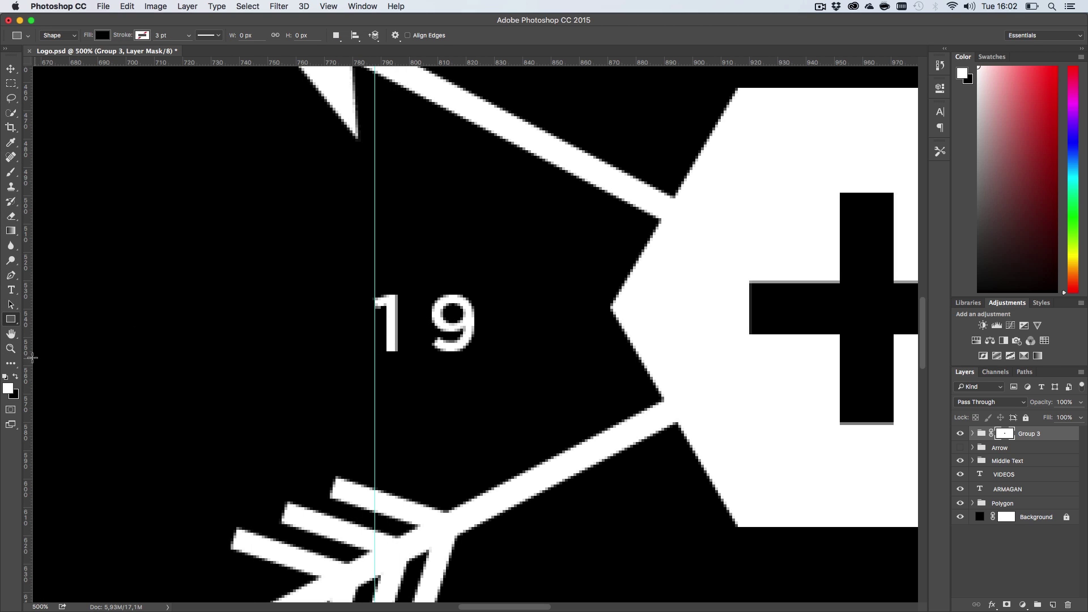
{"action": "left_click_drag", "start_coordinate": [32, 357], "coordinate": [376, 367]}
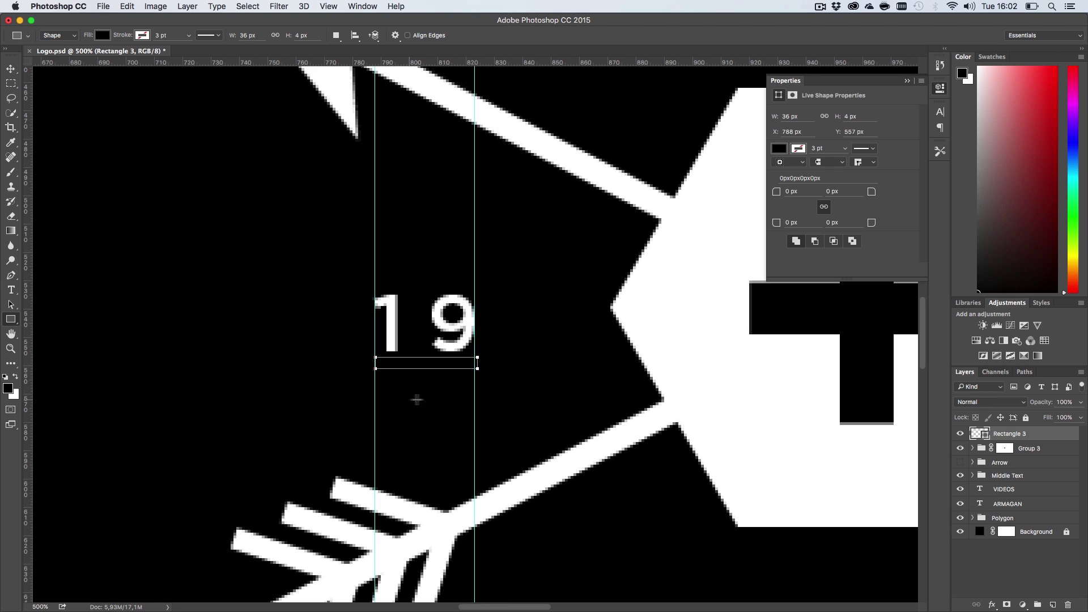
Change the fill of the new rectangle under "19" to white (ffffff)
{"action": "key", "text": "z"}
{"action": "left_click", "coordinate": [442, 364]}
{"action": "left_click", "coordinate": [429, 359]}
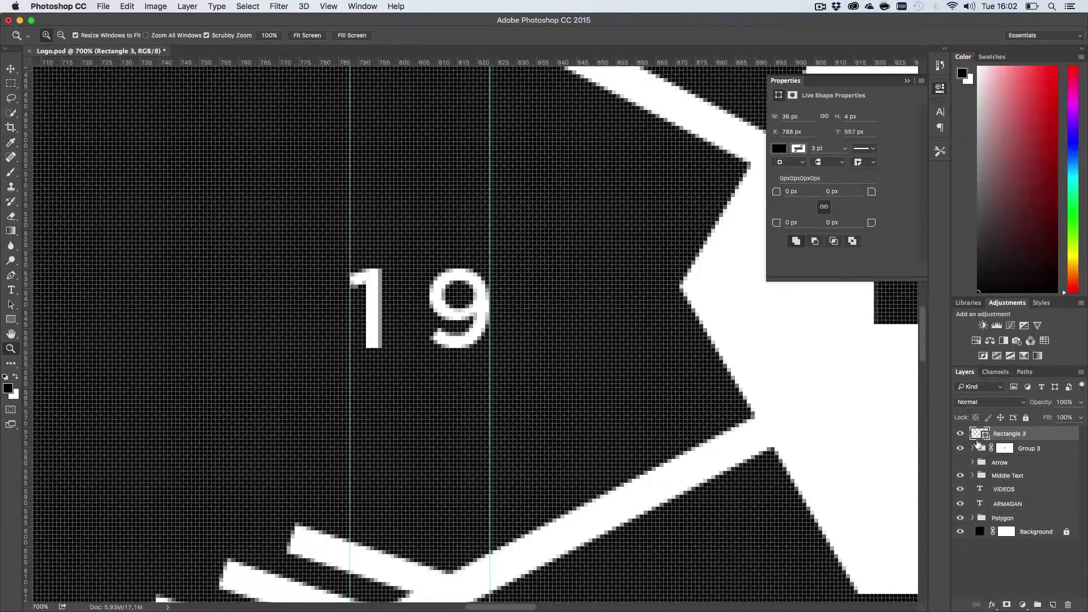
{"action": "double_click", "coordinate": [977, 434]}
{"action": "left_click_drag", "start_coordinate": [573, 374], "coordinate": [528, 341]}
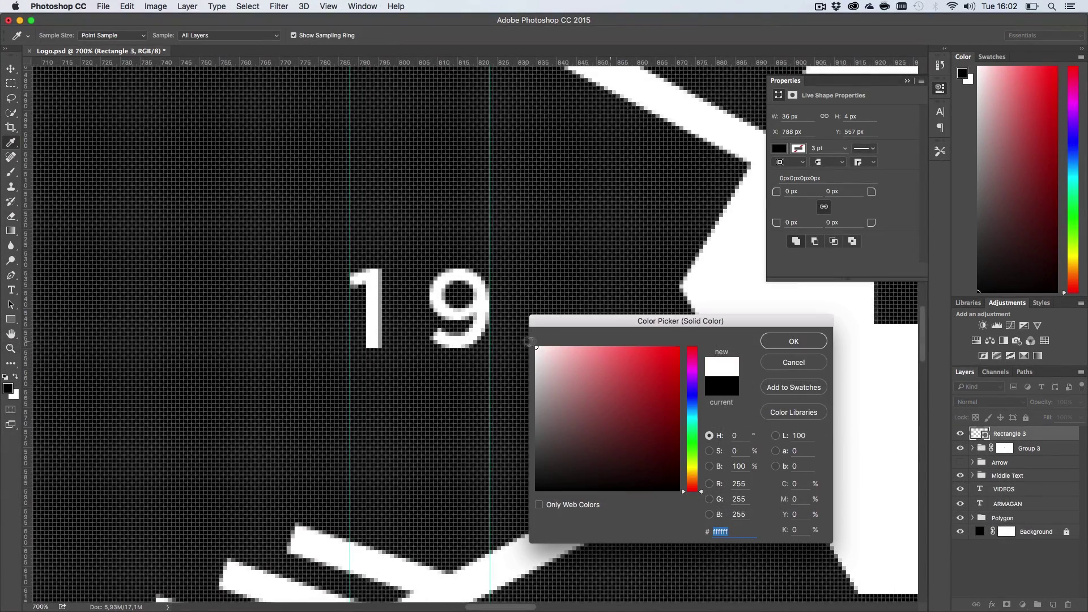
{"action": "left_click", "coordinate": [795, 342]}
Nudge the white bar 3 px down and narrow it to 35 px so it ends at the second guide
{"action": "key", "text": "v"}
{"action": "key", "text": "Down"}
{"action": "key", "text": "Down"}
{"action": "key", "text": "Down"}
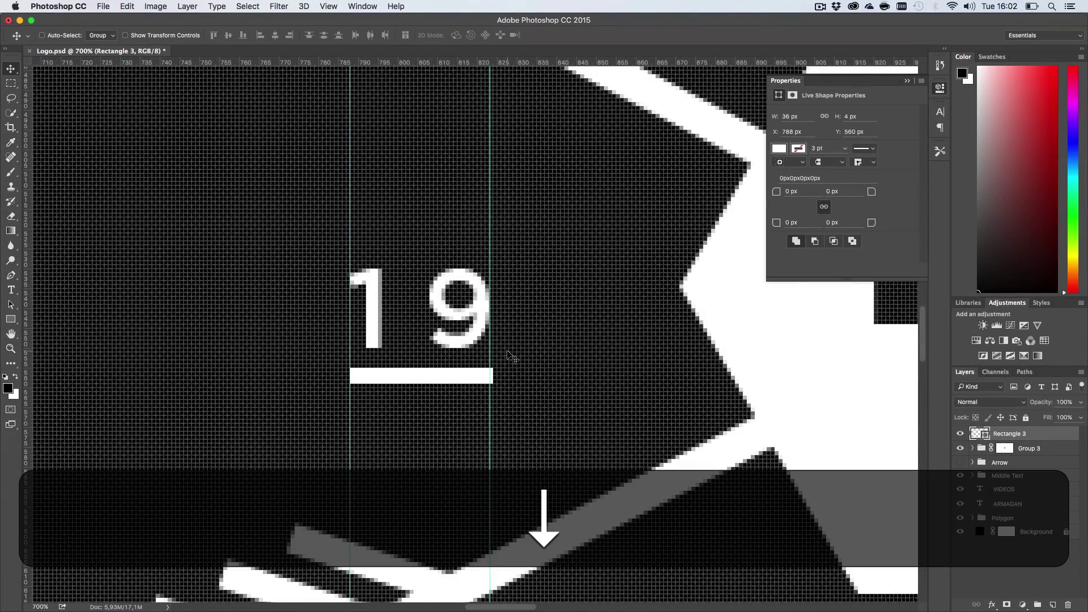
{"action": "key", "text": "super+t"}
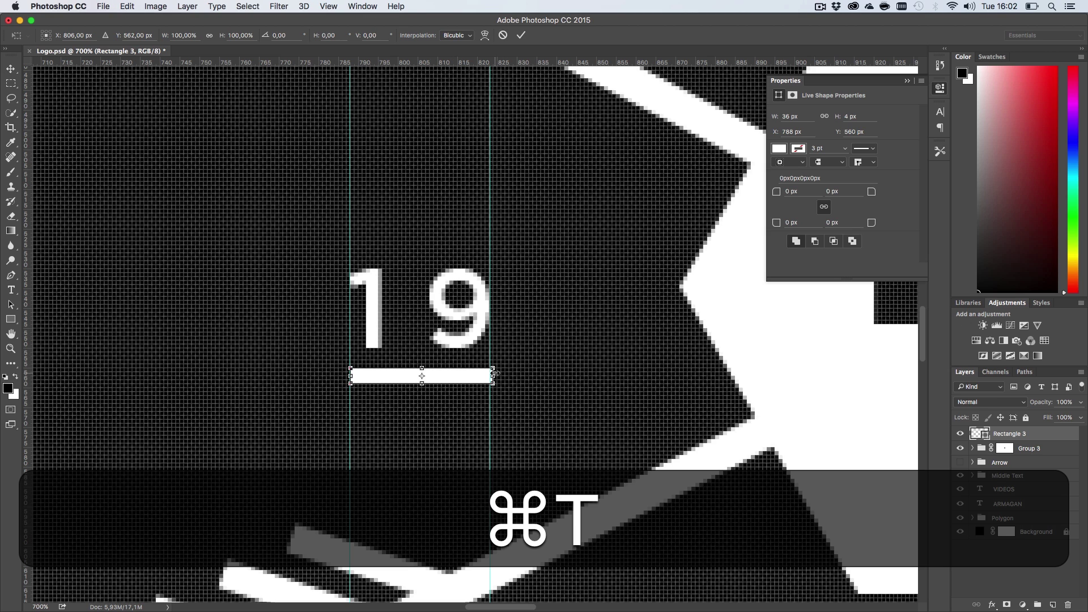
{"action": "left_click_drag", "start_coordinate": [495, 373], "coordinate": [491, 373]}
{"action": "key", "text": "Return"}
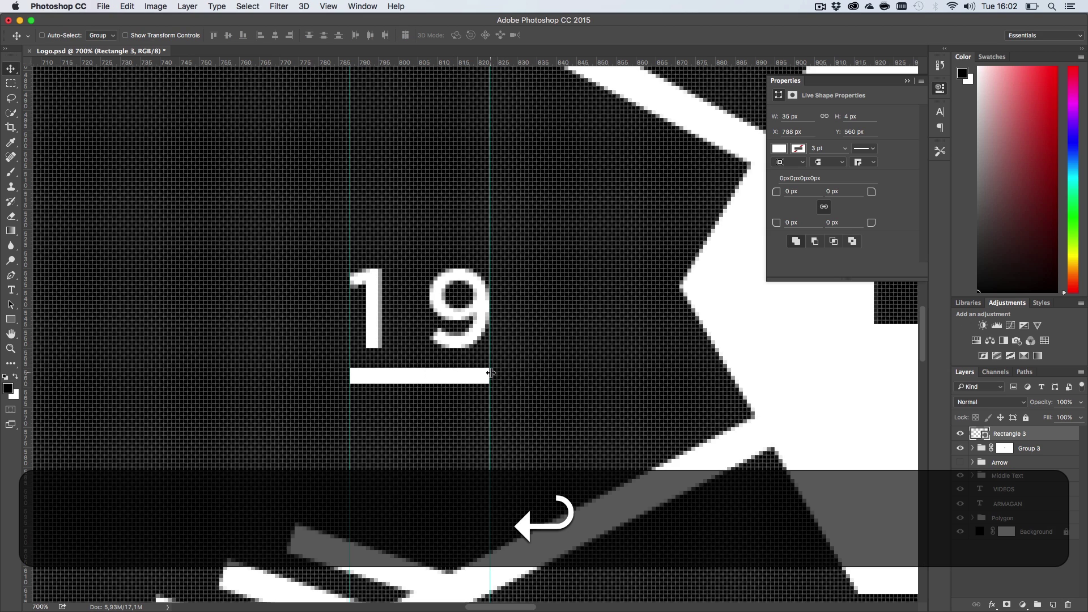
Remove the two vertical guides and nudge the bar under "19" down to Y 563 px
{"action": "key", "text": "super+1"}
{"action": "key", "text": "super+h"}
{"action": "key", "text": "h"}
{"action": "key", "text": "v"}
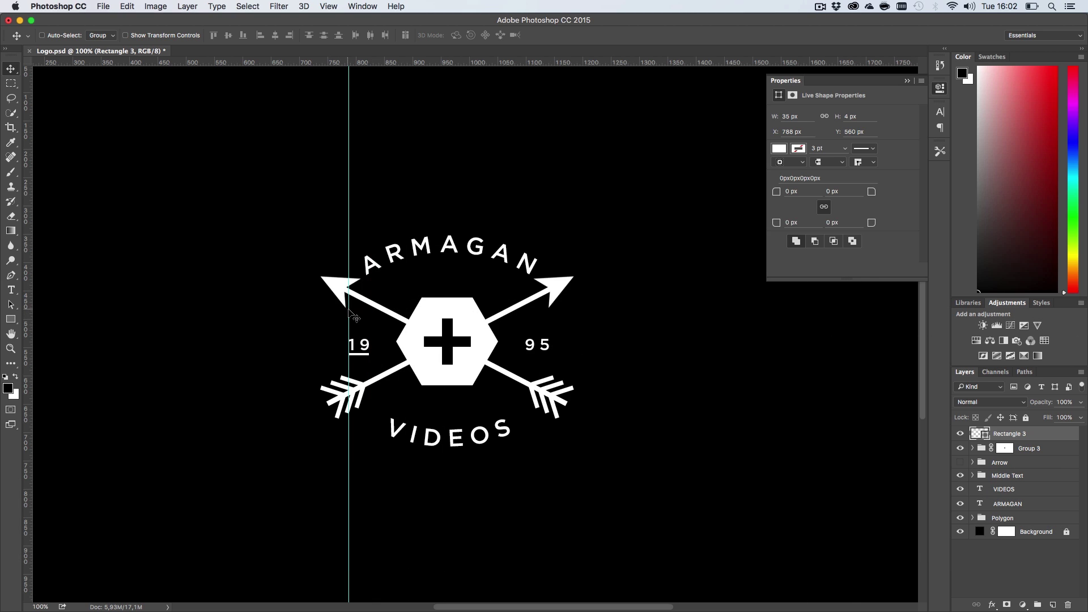
{"action": "key", "text": "Down"}
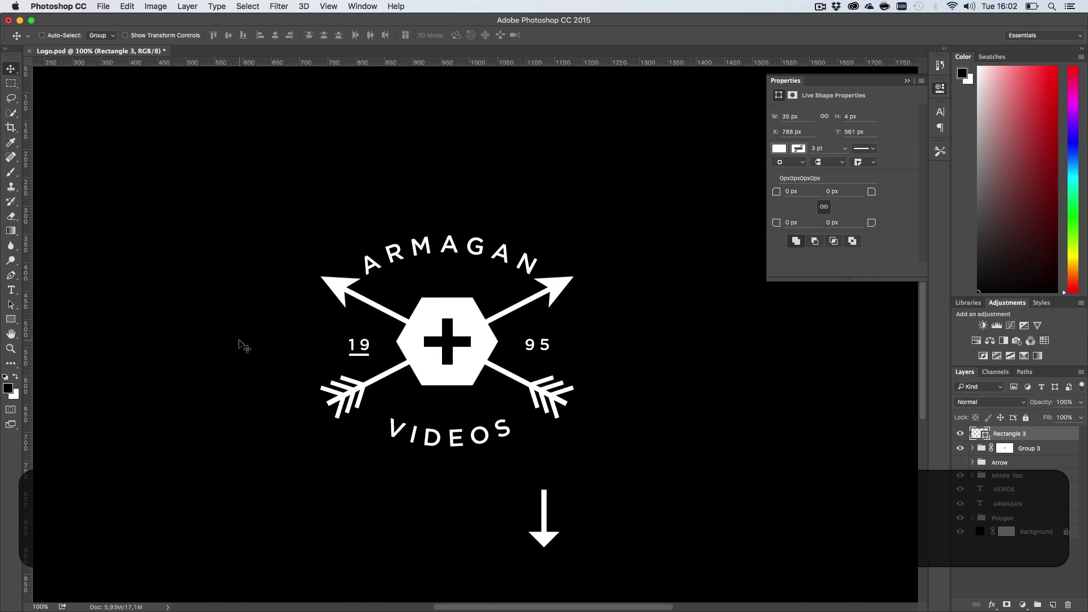
Reduce the height of the bar under "19" to 3 px, keeping its upper edge in place
{"action": "key", "text": "z"}
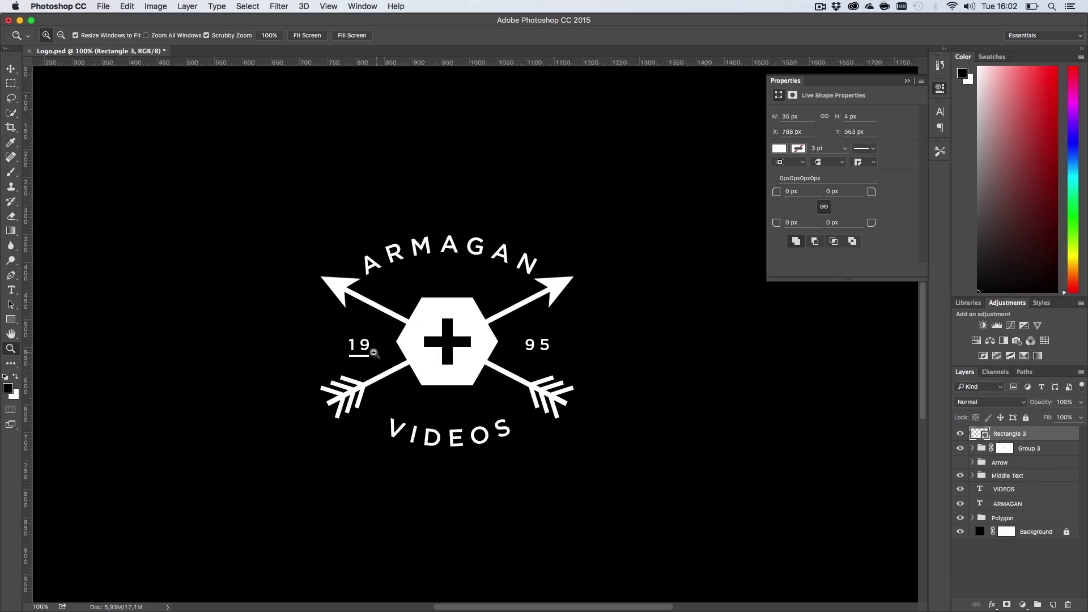
{"action": "left_click_drag", "start_coordinate": [374, 353], "coordinate": [403, 447]}
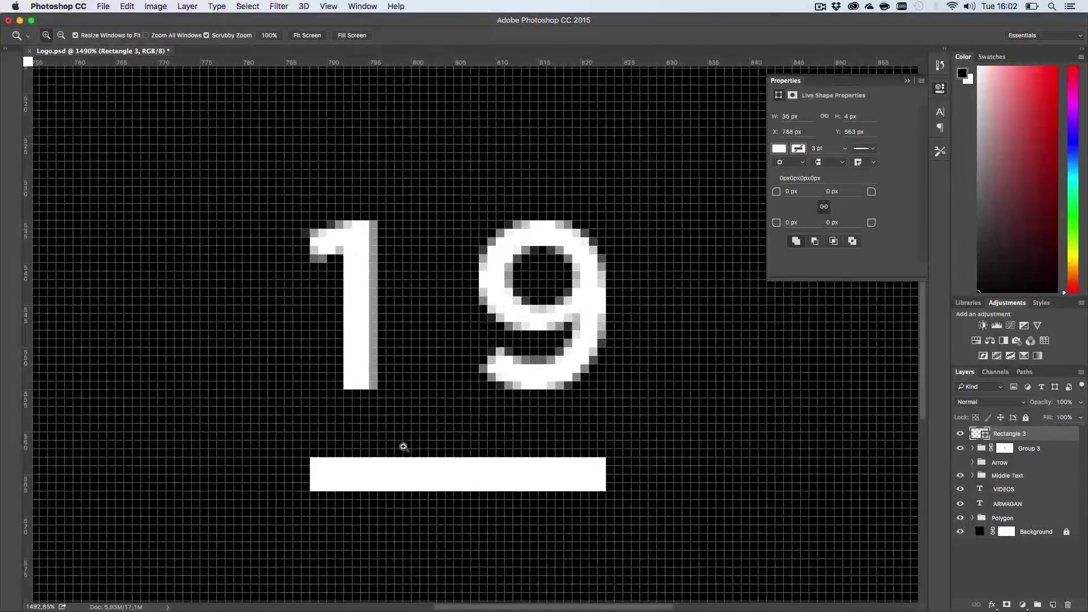
{"action": "key", "text": "super+t"}
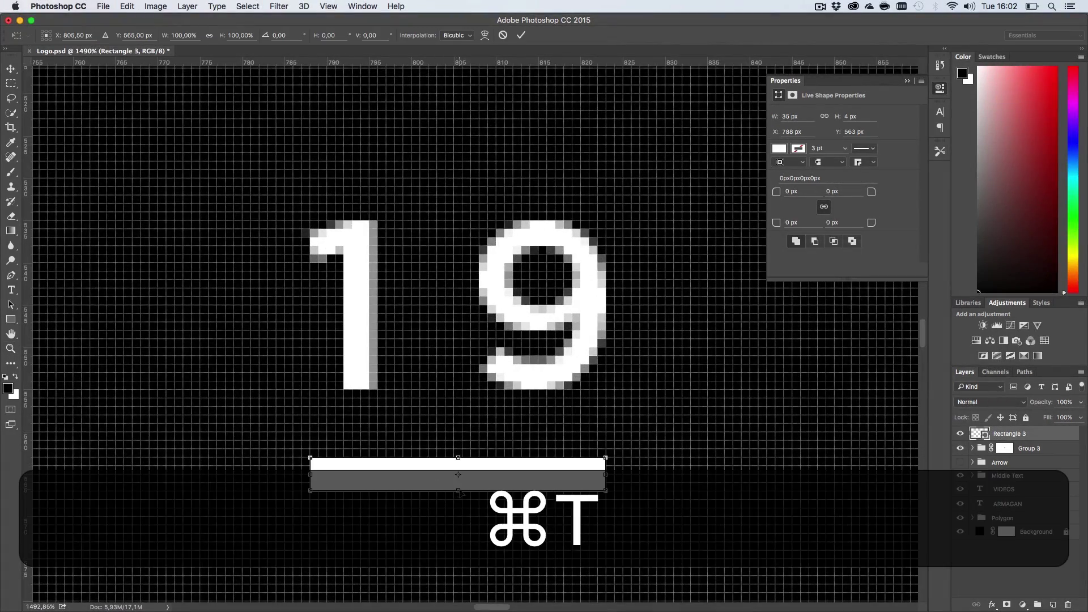
{"action": "left_click_drag", "start_coordinate": [459, 491], "coordinate": [459, 483]}
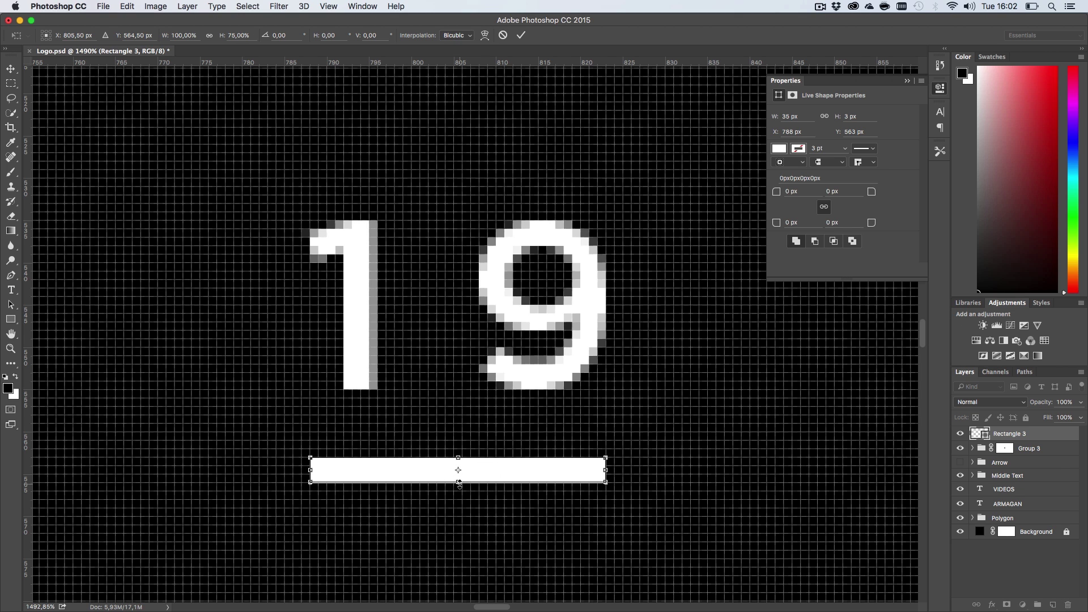
{"action": "key", "text": "super+1"}
{"action": "key", "text": "super+h"}
{"action": "key", "text": "h"}
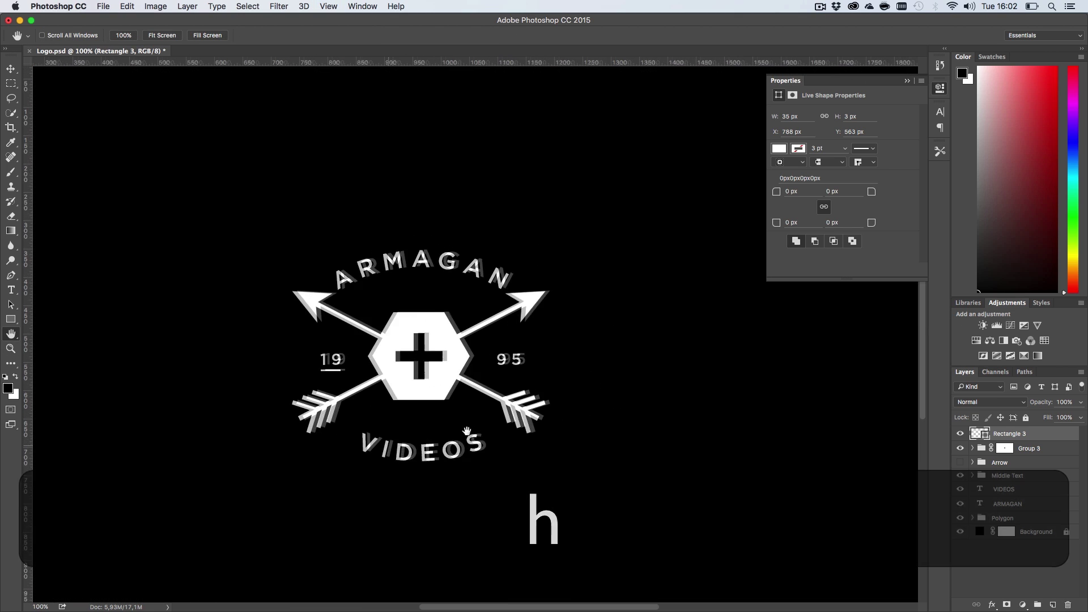
{"action": "mouse_move", "coordinate": [466, 432]}
{"action": "left_mouse_down"}
{"action": "mouse_move", "coordinate": [425, 431]}
{"action": "mouse_move", "coordinate": [474, 414]}
{"action": "left_mouse_up"}
Duplicate the bar and place the copy level with the original under "95", at X 1100 px
{"action": "key", "text": "z"}
{"action": "left_click", "coordinate": [434, 346]}
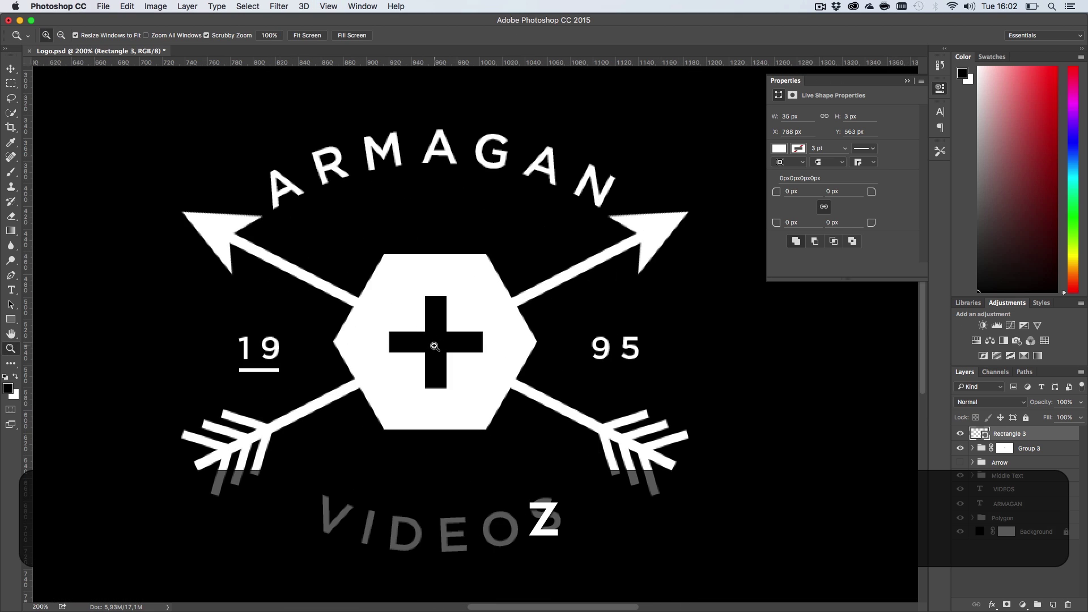
{"action": "key", "text": "v"}
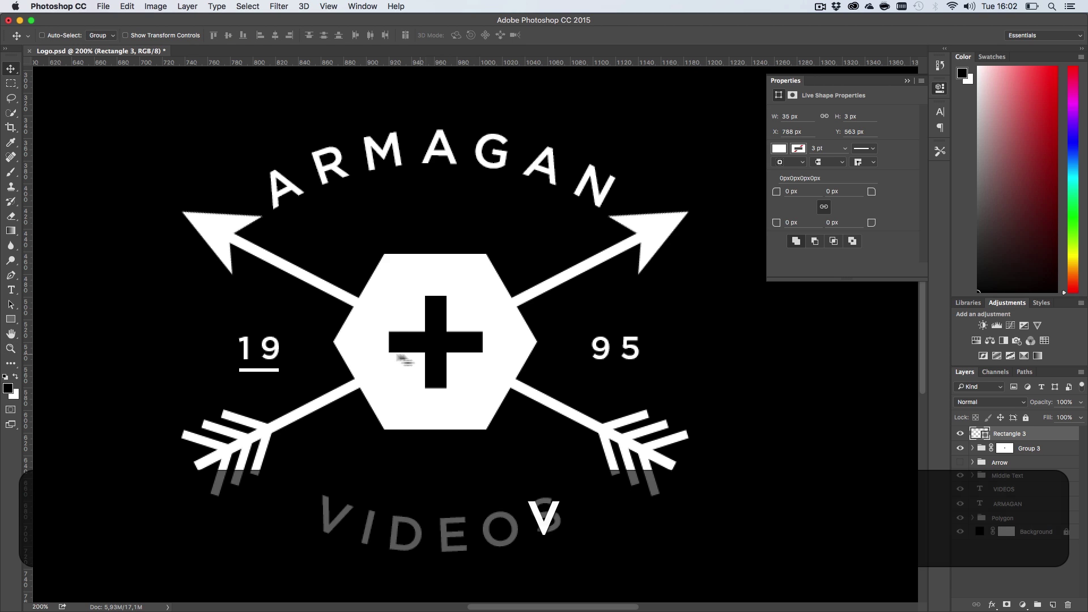
{"action": "left_click_drag", "start_coordinate": [268, 345], "coordinate": [621, 343]}
Widen the copied bar to 41 px so it spans the full width of "95"
{"action": "key", "text": "z"}
{"action": "left_click", "coordinate": [629, 354]}
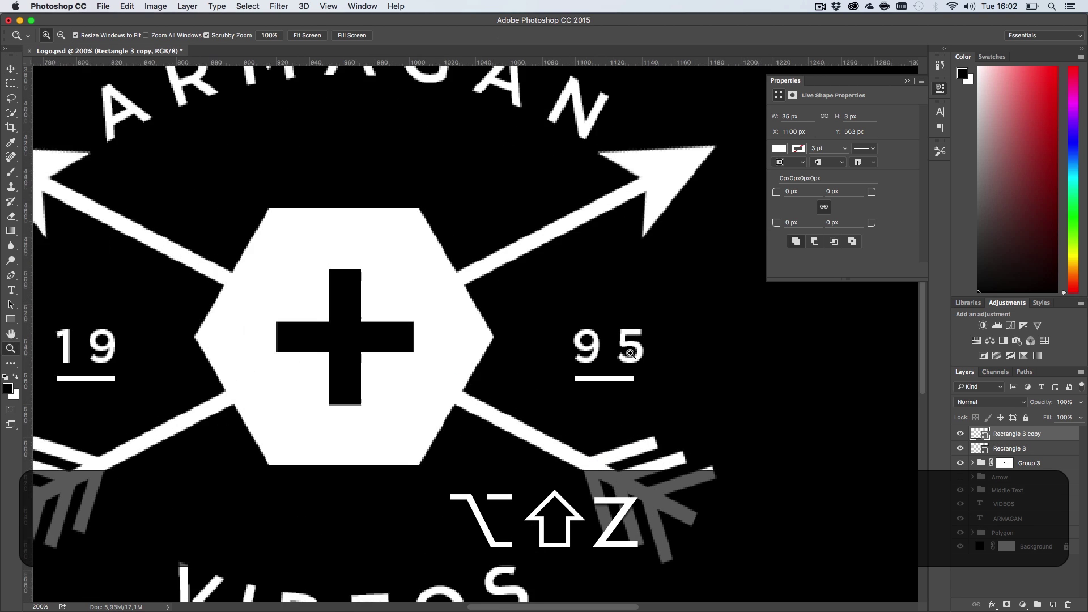
{"action": "left_click", "coordinate": [629, 350]}
{"action": "left_click", "coordinate": [628, 406]}
{"action": "left_click", "coordinate": [641, 416]}
{"action": "key", "text": "super+t"}
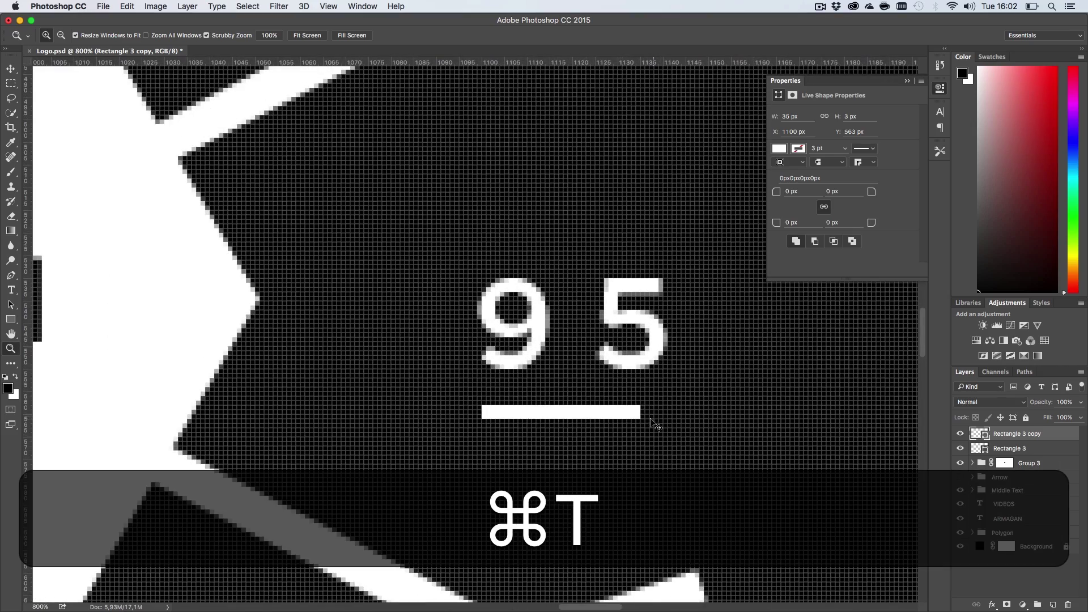
{"action": "left_click_drag", "start_coordinate": [641, 413], "coordinate": [670, 415]}
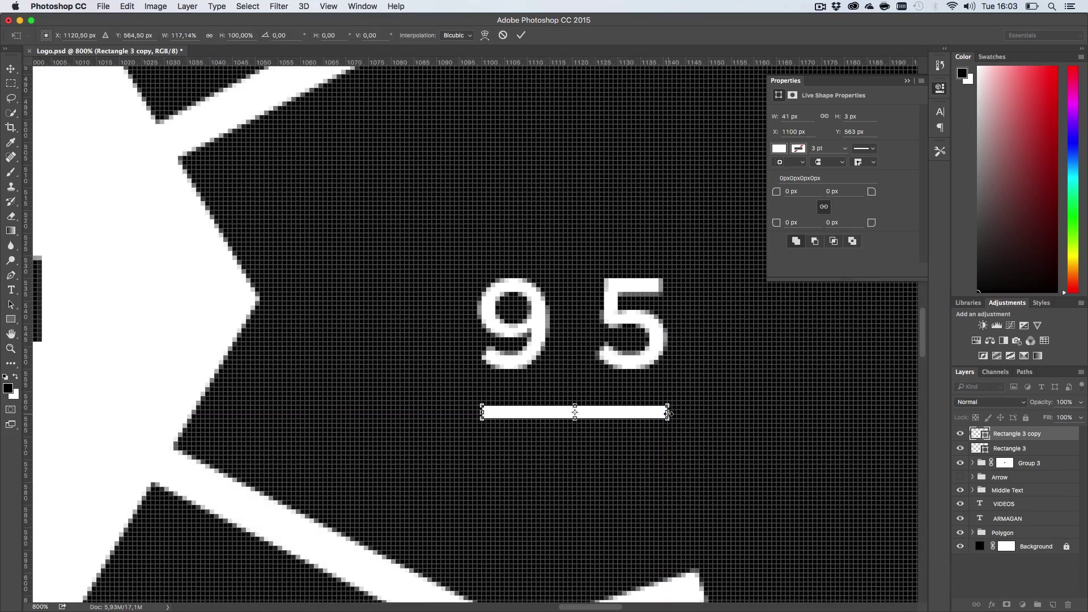
{"action": "key", "text": "Return"}
{"action": "key", "text": "super+1"}
{"action": "key", "text": "super+h"}
{"action": "key", "text": "h"}
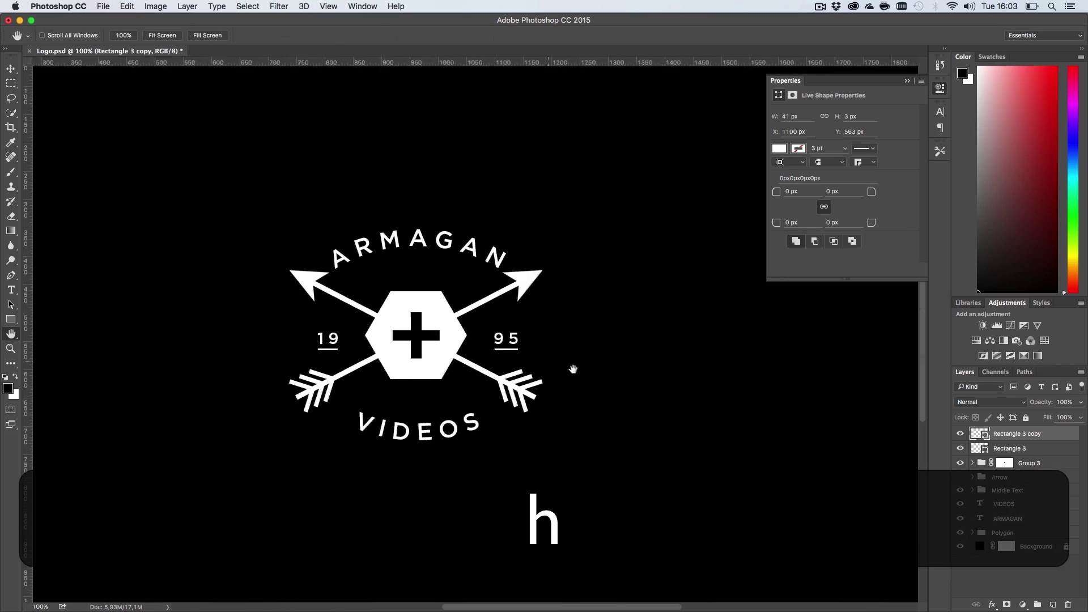
{"action": "left_click_drag", "start_coordinate": [573, 369], "coordinate": [589, 379]}
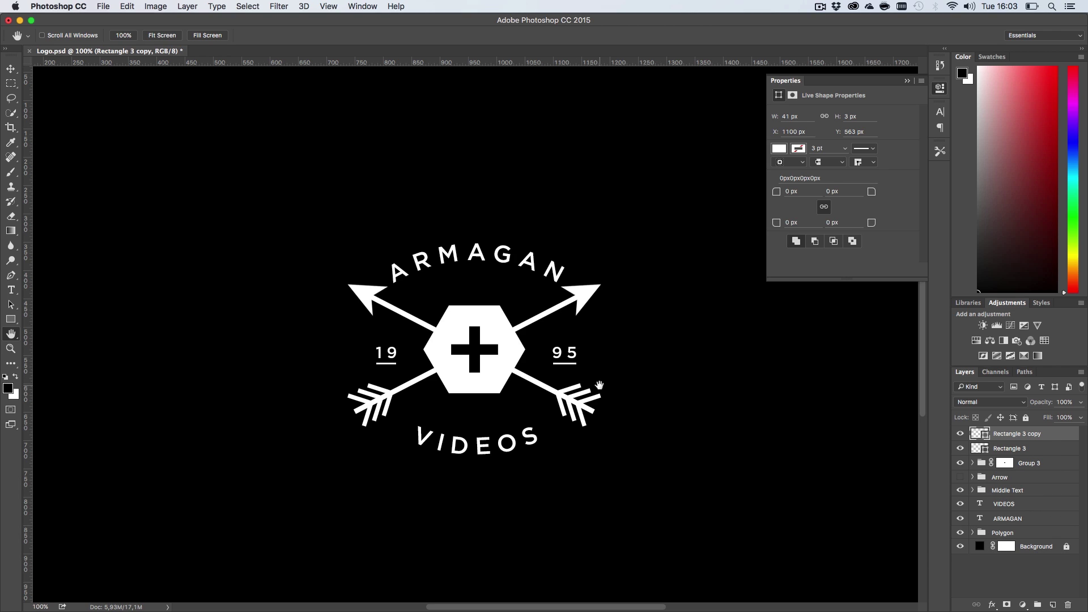
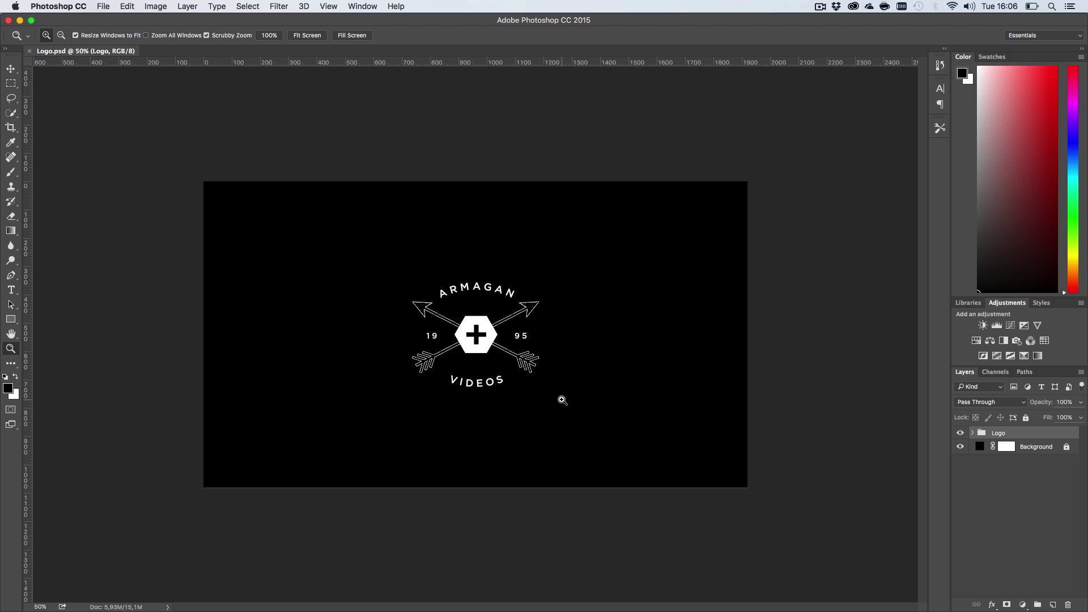
{"action": "key", "text": "super+t"}
{"action": "key", "text": "shift+super+t"}
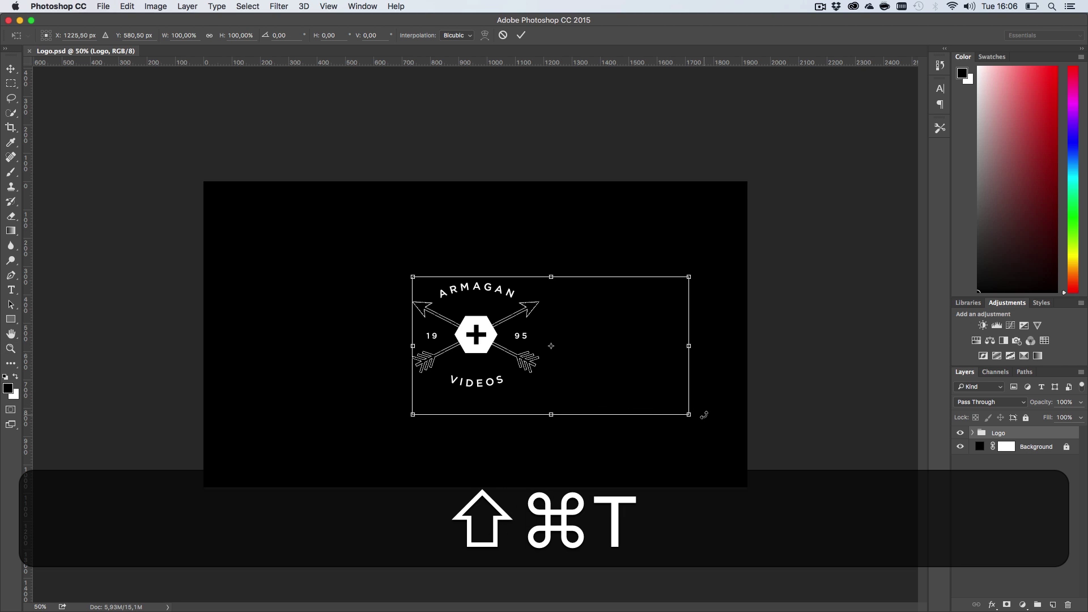
{"action": "key", "text": "shift+Return"}
Move the hidden Arrow group out of the Logo group to the top of the layer stack and collapse the Logo group
{"action": "left_click", "coordinate": [972, 433]}
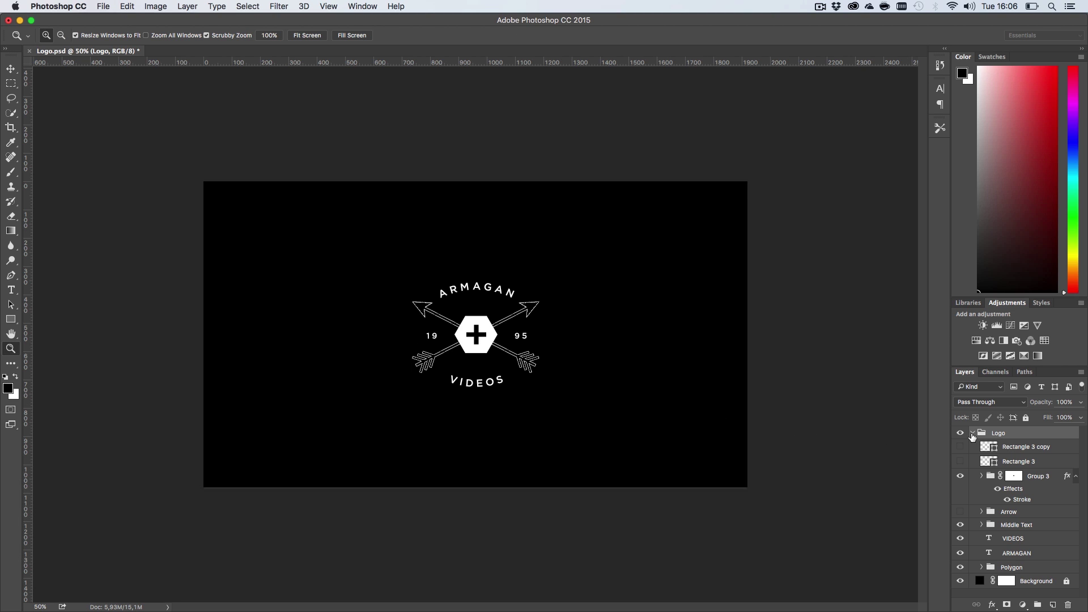
{"action": "left_click_drag", "start_coordinate": [1009, 512], "coordinate": [996, 446]}
{"action": "left_click", "coordinate": [973, 446]}
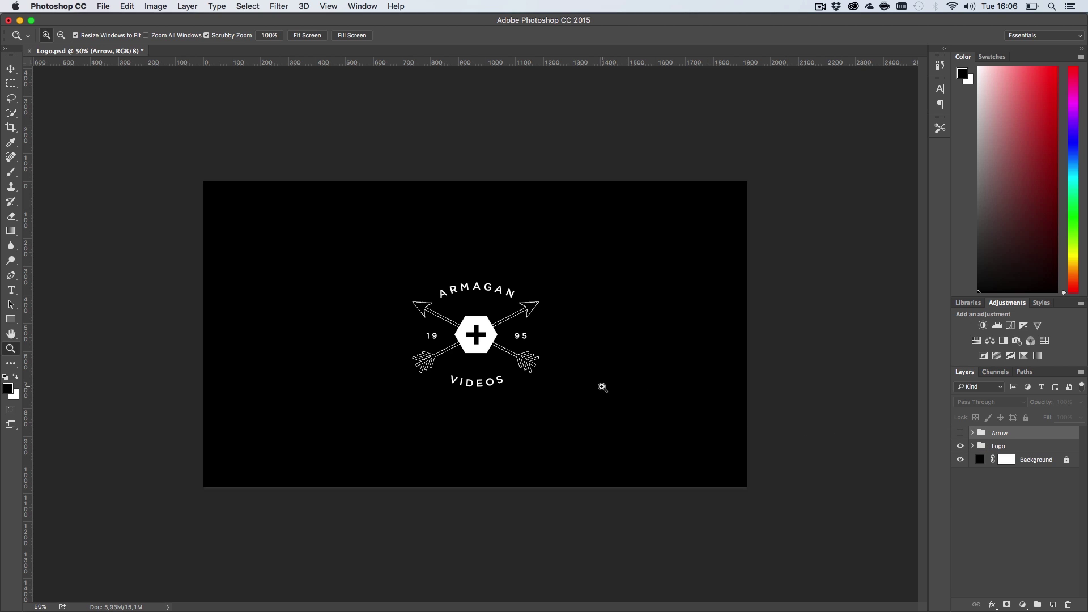
Scale the Logo group up proportionally about its centre to about 244%
{"action": "left_click", "coordinate": [1031, 448]}
{"action": "key", "text": "super+t"}
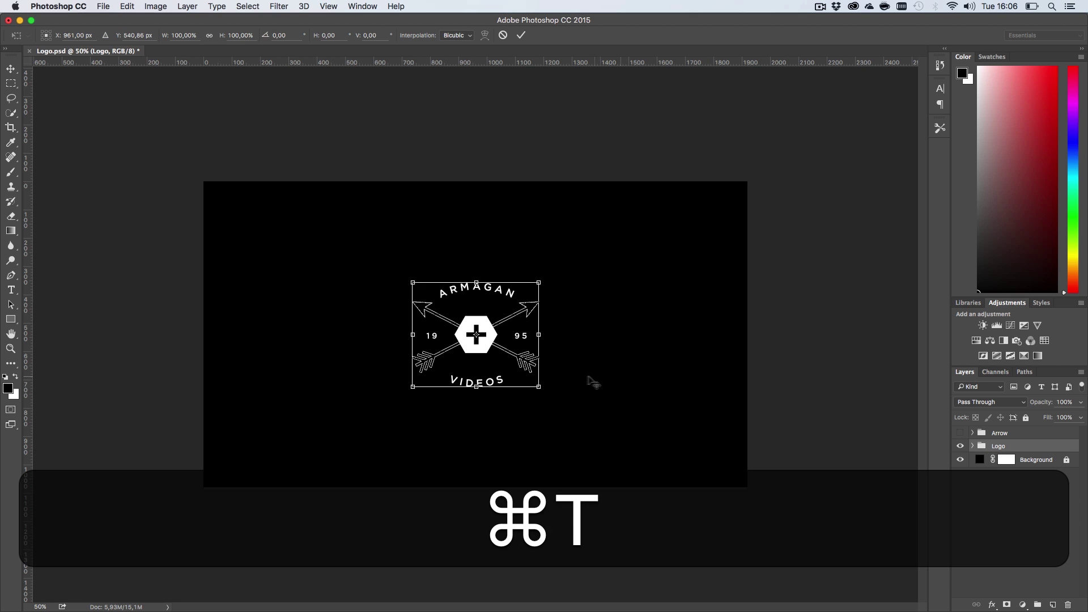
{"action": "left_click_drag", "start_coordinate": [542, 388], "coordinate": [644, 449]}
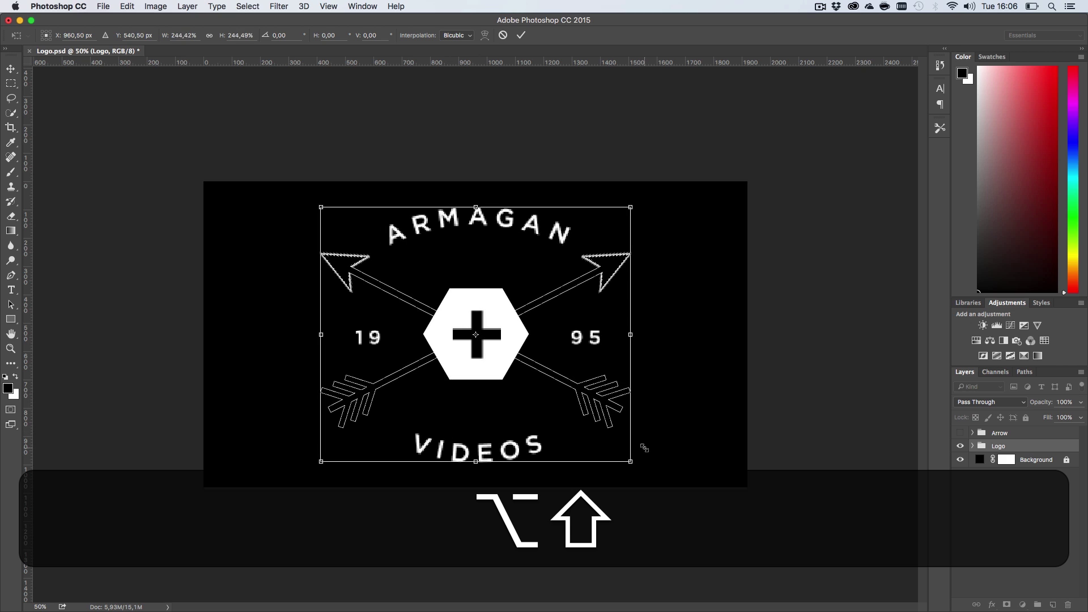
{"action": "key", "text": "Return"}
Set the transform interpolation for the Logo group to Bicubic Automatic and apply the transform without resizing the group
{"action": "key", "text": "super+1"}
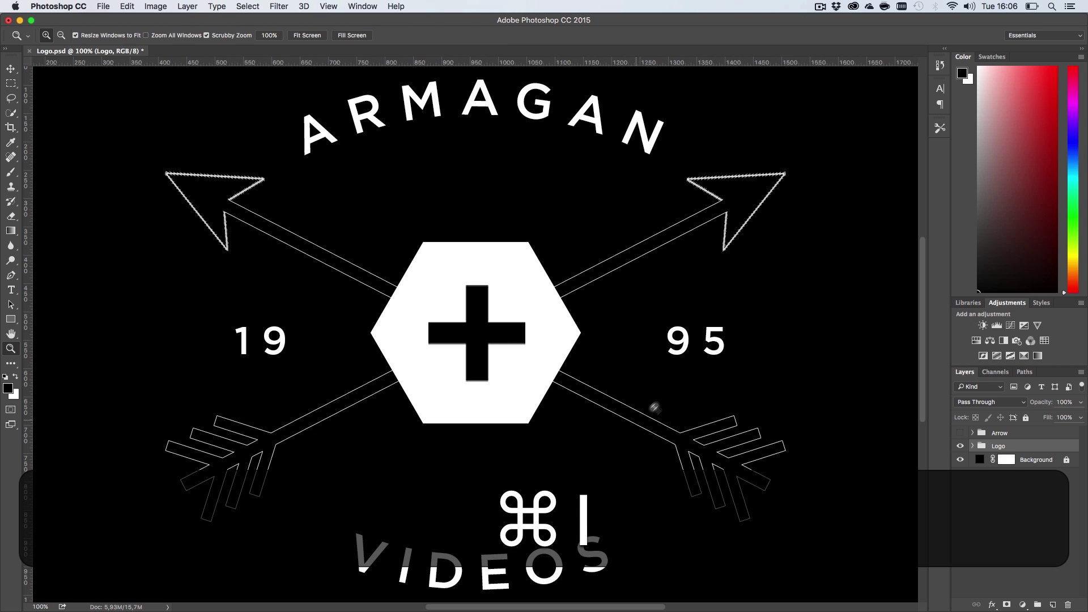
{"action": "key", "text": "h"}
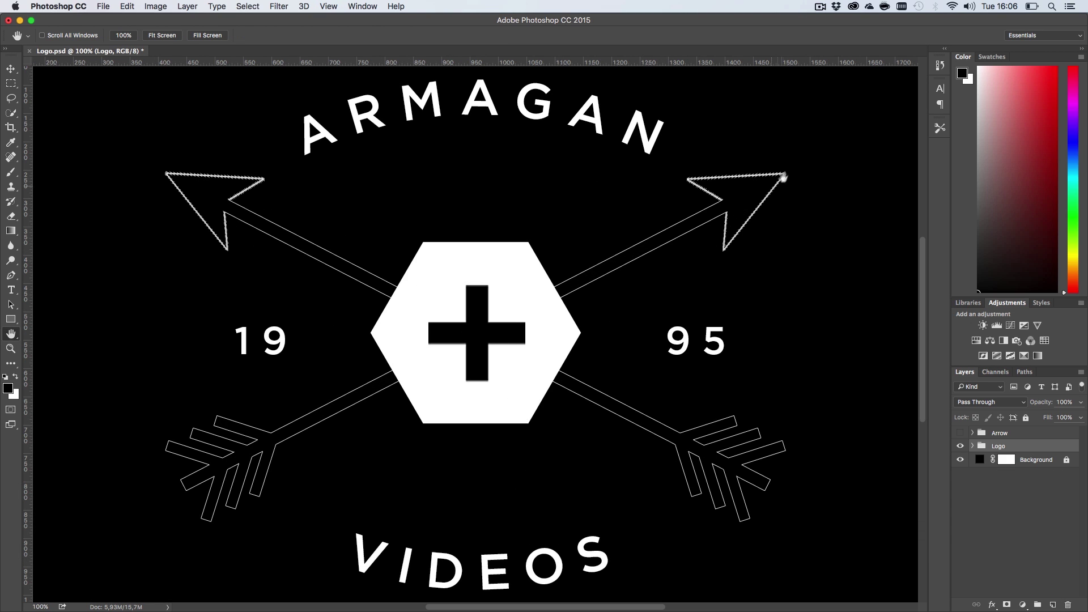
{"action": "key", "text": "z"}
{"action": "left_click_drag", "start_coordinate": [773, 176], "coordinate": [817, 173]}
{"action": "key", "text": "super+t"}
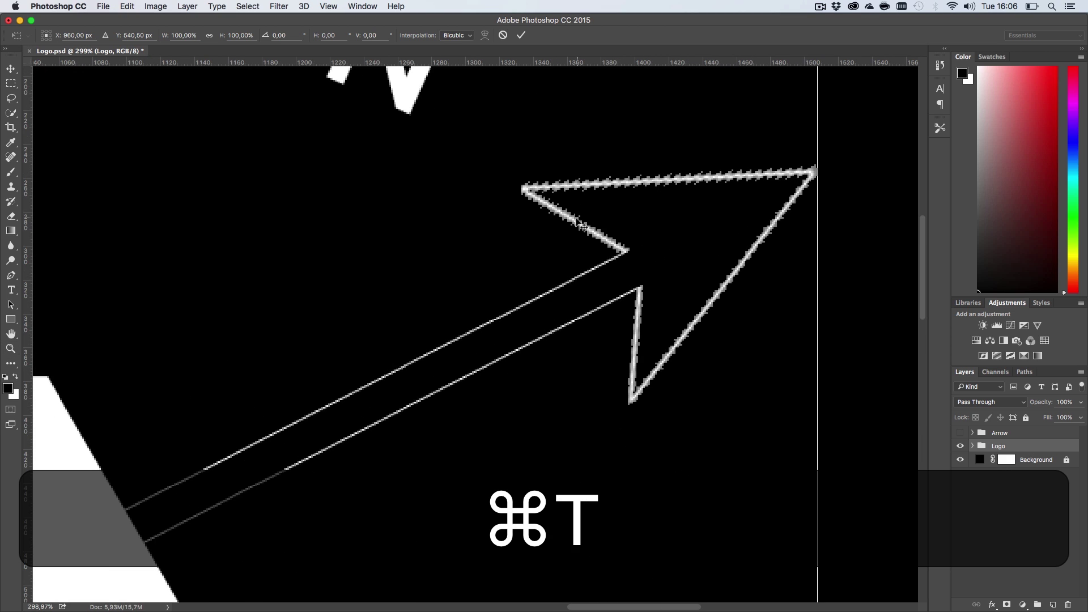
{"action": "left_click", "coordinate": [463, 35]}
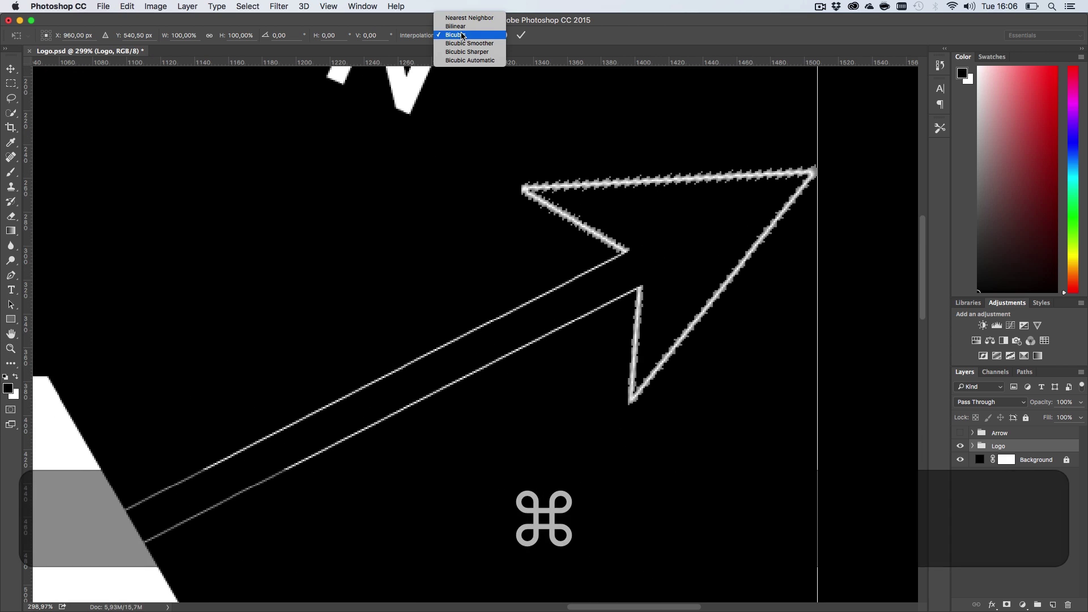
{"action": "left_click", "coordinate": [471, 61]}
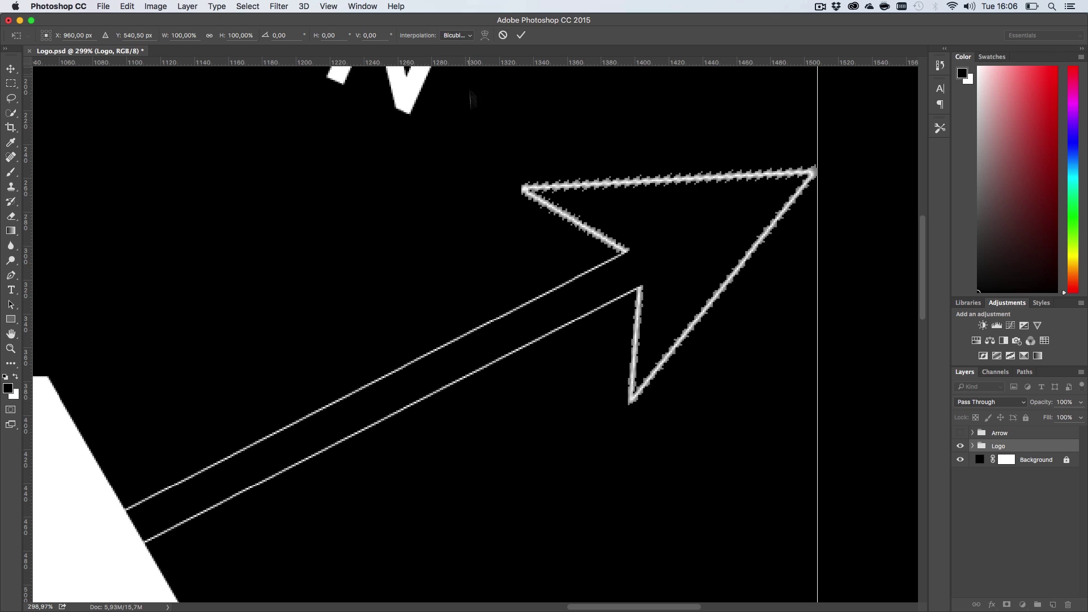
{"action": "key", "text": "Return"}
{"action": "key", "text": "super+1"}
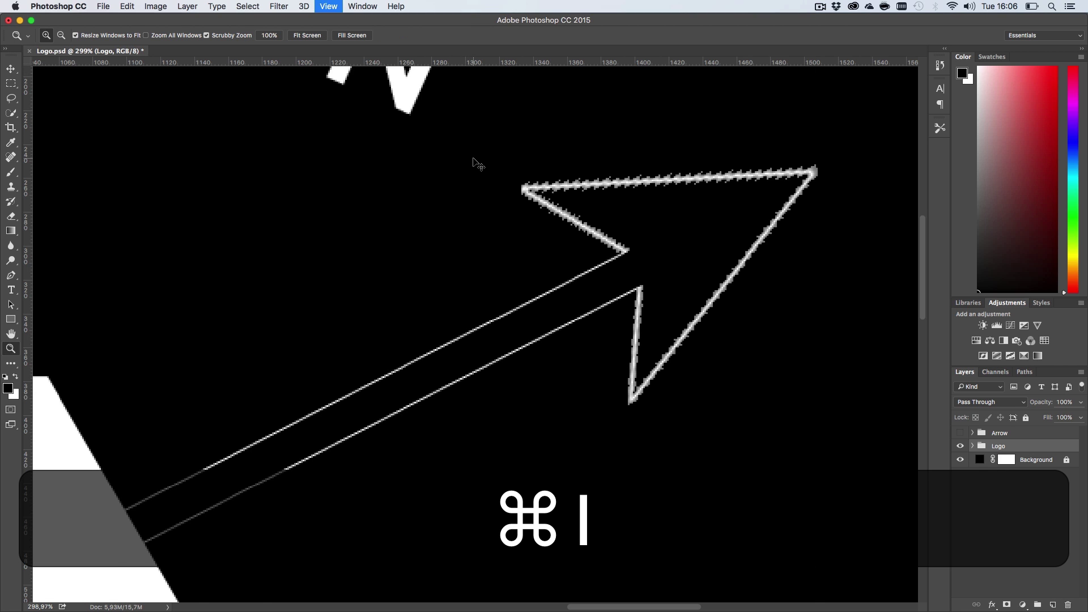
Scale the Logo group down proportionally about its centre to about half its size
{"action": "key", "text": "super+h"}
{"action": "key", "text": "h"}
{"action": "key", "text": "z"}
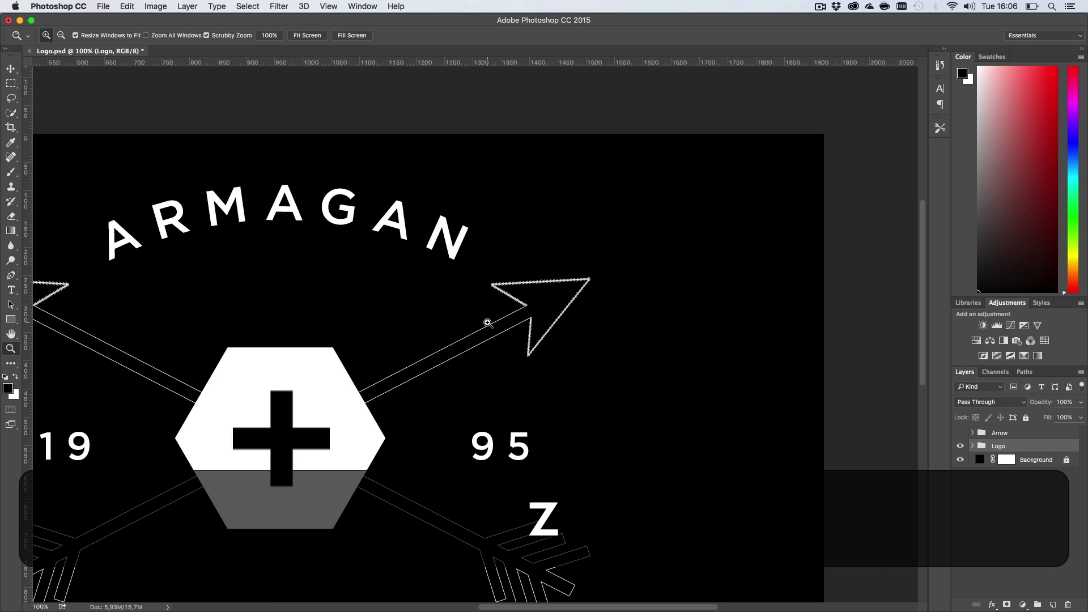
{"action": "left_click_drag", "start_coordinate": [488, 322], "coordinate": [445, 323]}
{"action": "left_click", "coordinate": [445, 324]}
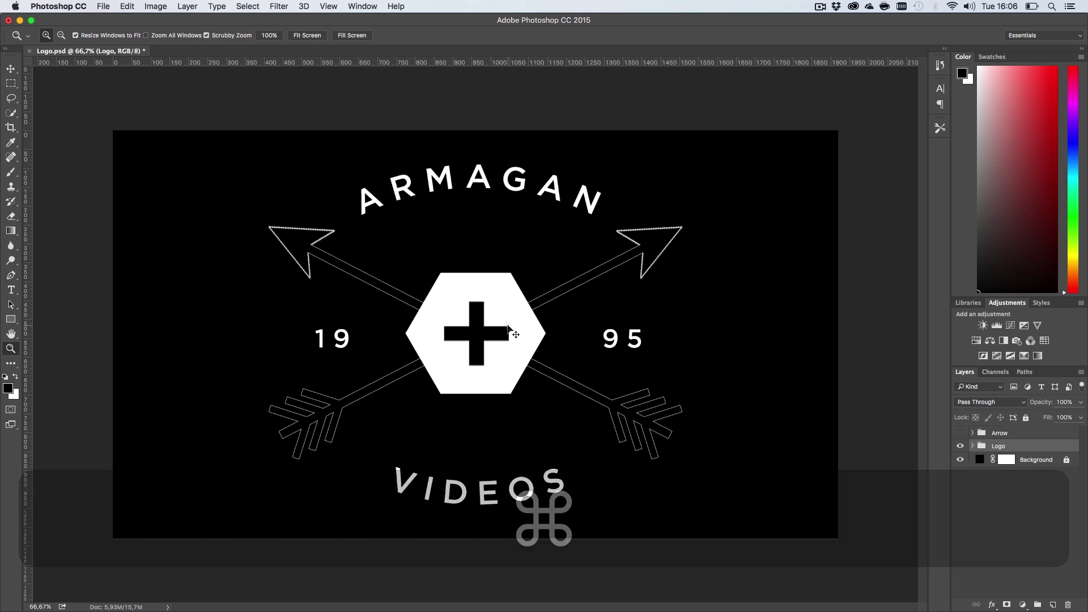
{"action": "key", "text": "super+t"}
{"action": "key", "text": "alt+shift+super+t"}
{"action": "left_click_drag", "start_coordinate": [681, 508], "coordinate": [550, 449]}
{"action": "key", "text": "Return"}
{"action": "key", "text": "super+1"}
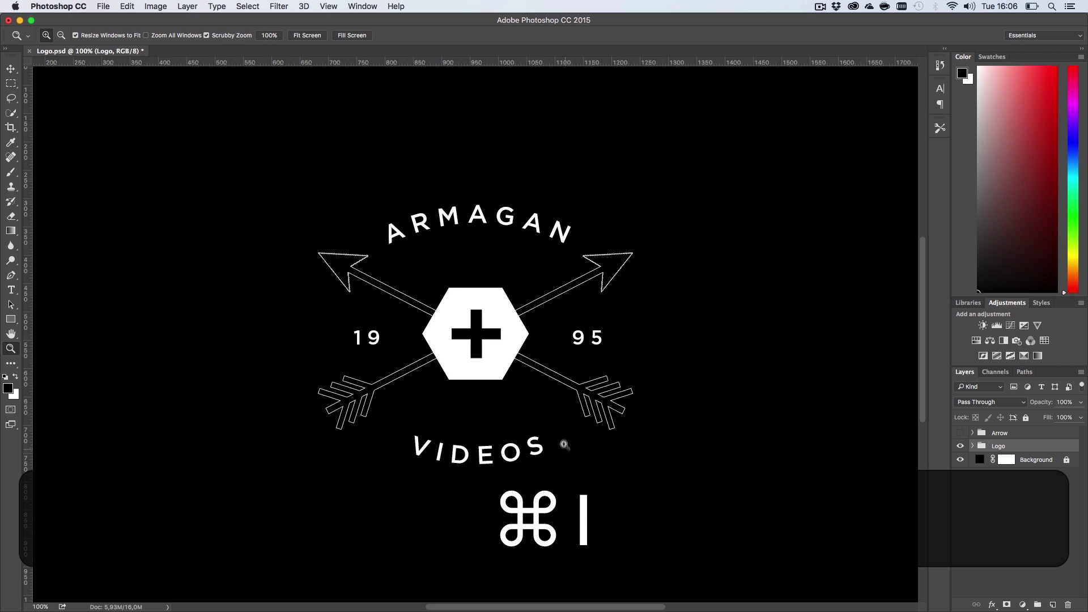
Examine the outlines of the feathers and arrowhead at 300% for edge quality
{"action": "key", "text": "h"}
{"action": "left_click_drag", "start_coordinate": [583, 413], "coordinate": [548, 411]}
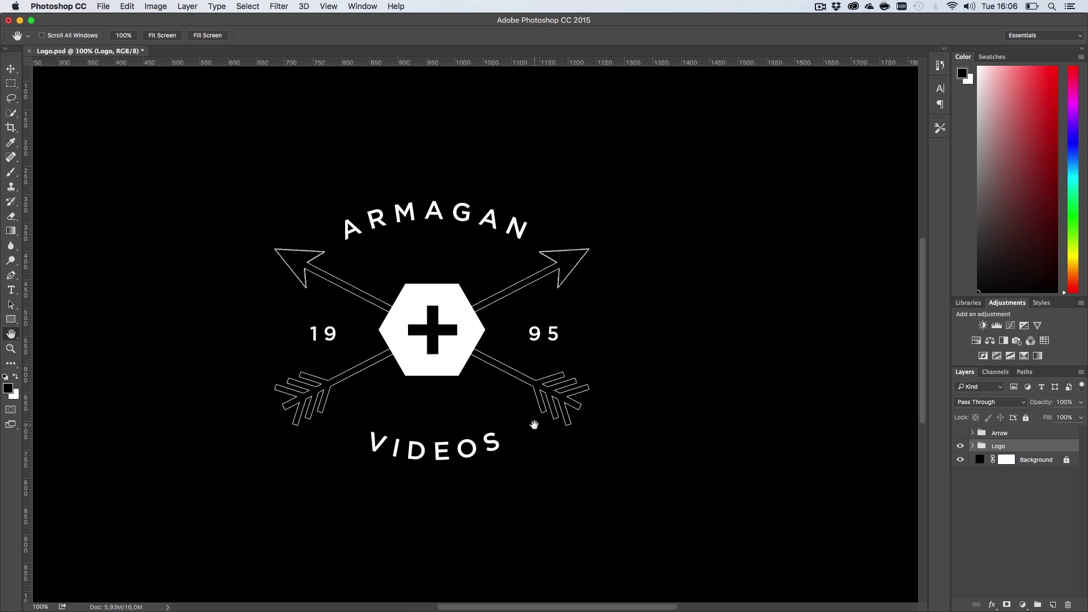
{"action": "key", "text": "z"}
{"action": "left_click", "coordinate": [534, 424]}
{"action": "left_click", "coordinate": [534, 424]}
{"action": "key", "text": "h"}
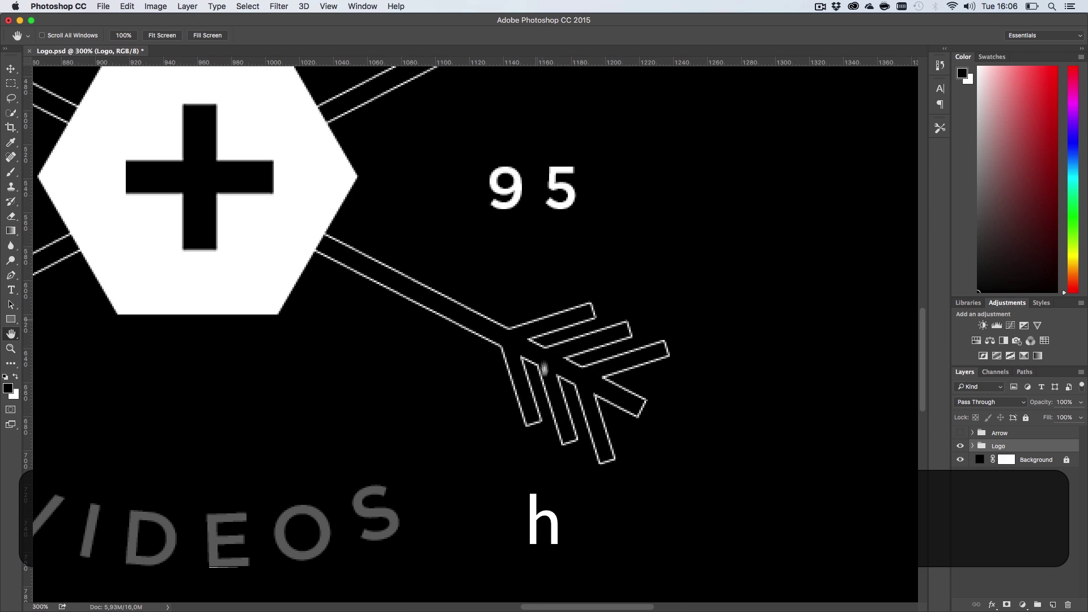
{"action": "scroll", "coordinate": [543, 369], "scroll_direction": "up", "scroll_amount": 10}
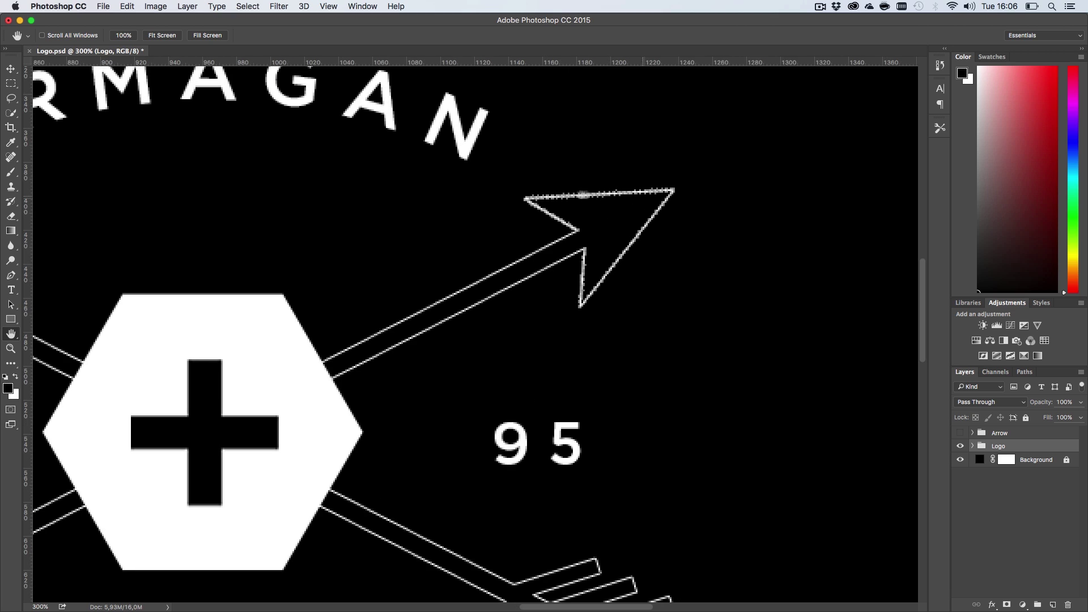
Expand Logo, Group 3 and Arrow copy, and toggle Arrow copy and Rectangle 1 to identify which parts they hold
{"action": "left_click", "coordinate": [972, 447]}
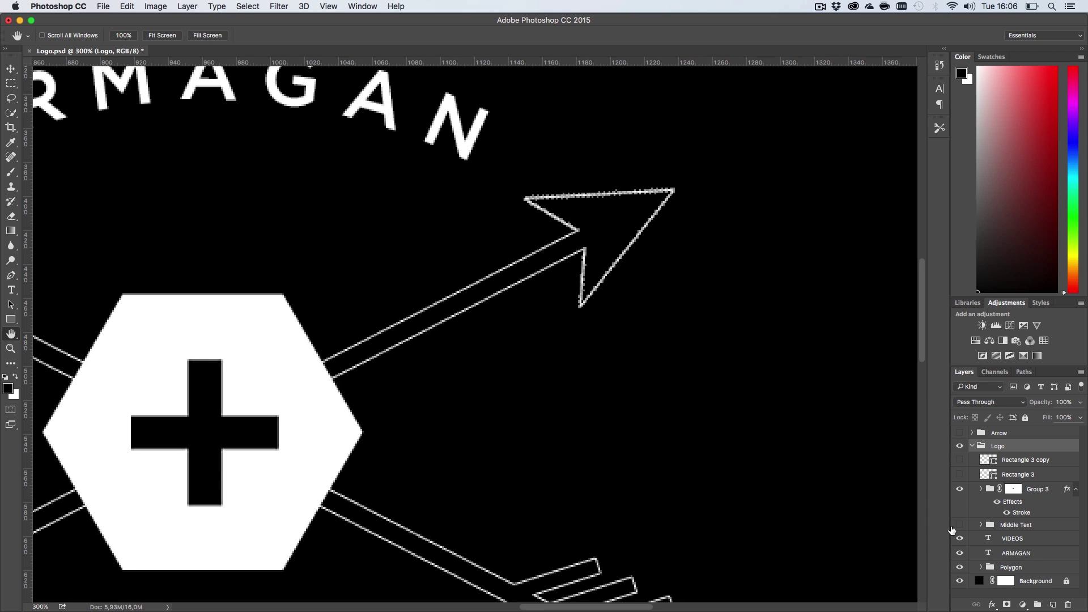
{"action": "left_click", "coordinate": [983, 490]}
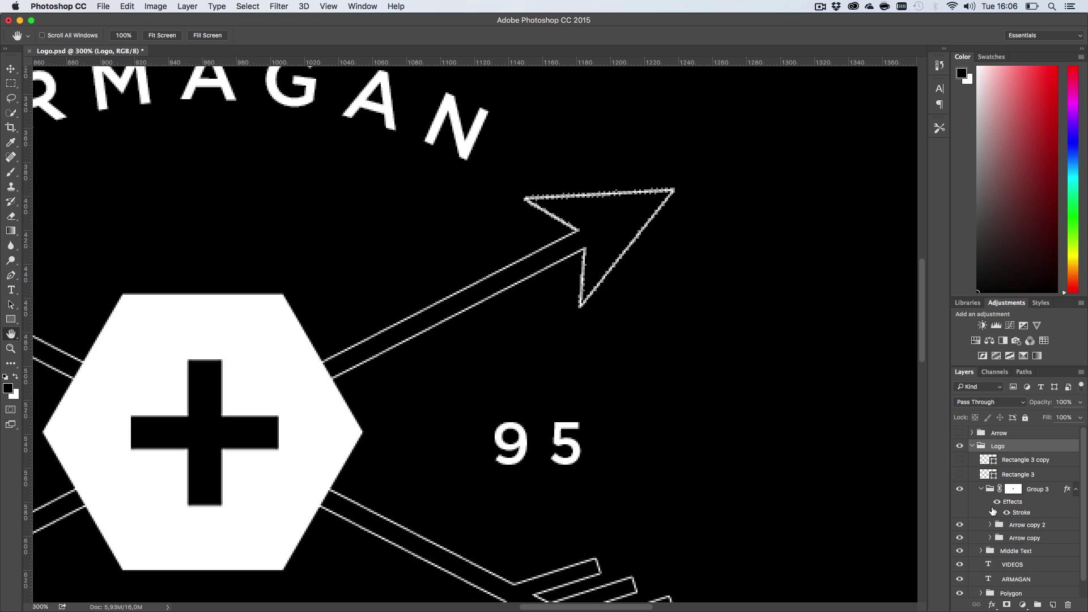
{"action": "scroll", "coordinate": [983, 491], "scroll_direction": "down", "scroll_amount": 1}
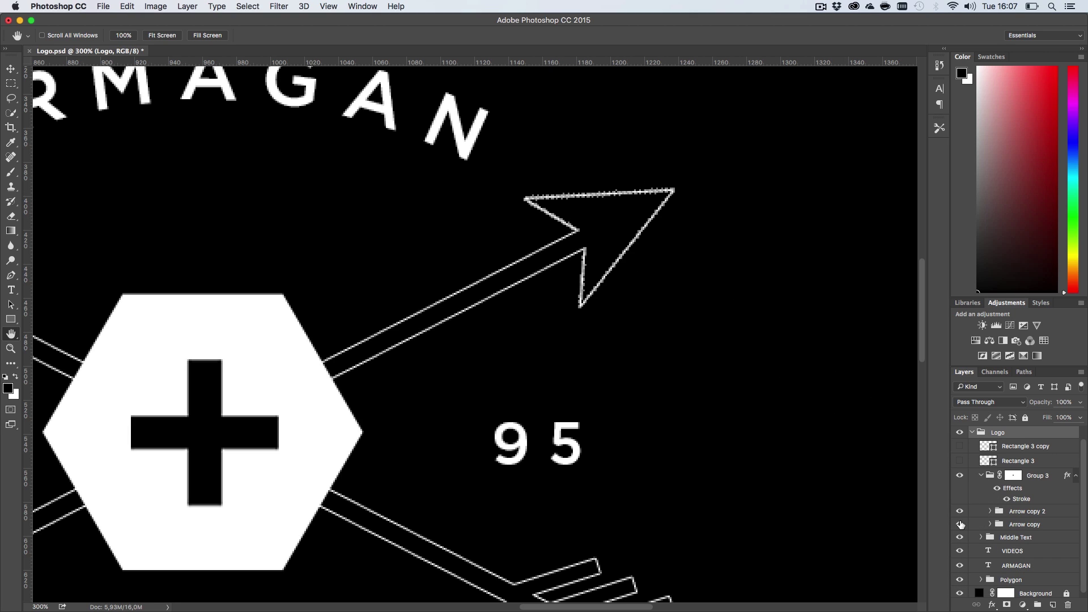
{"action": "left_click", "coordinate": [960, 525]}
{"action": "left_click", "coordinate": [959, 525]}
{"action": "left_click", "coordinate": [991, 525]}
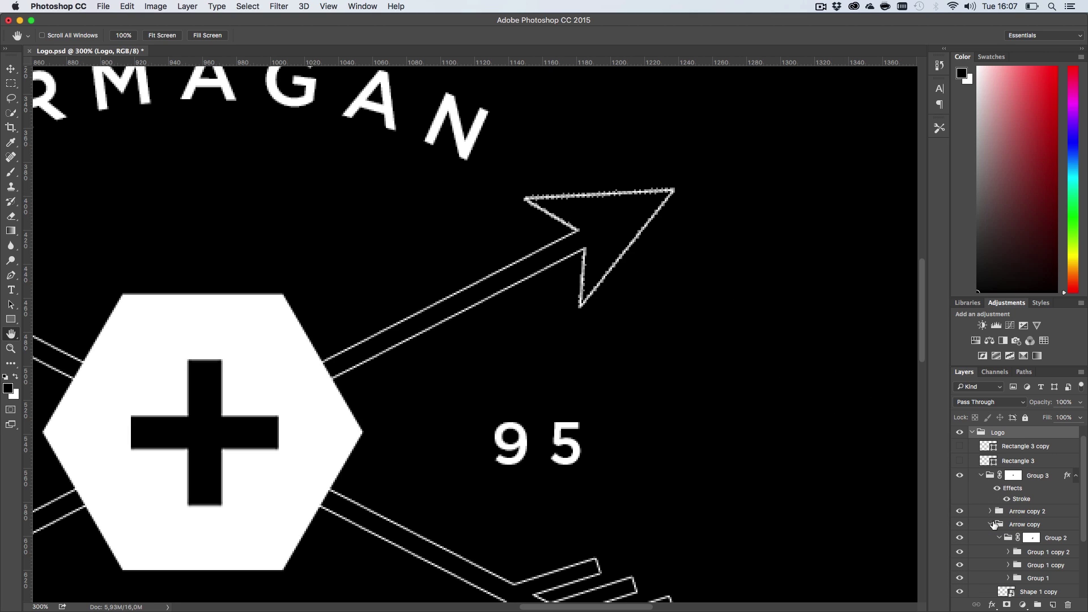
{"action": "scroll", "coordinate": [996, 530], "scroll_direction": "down", "scroll_amount": 2}
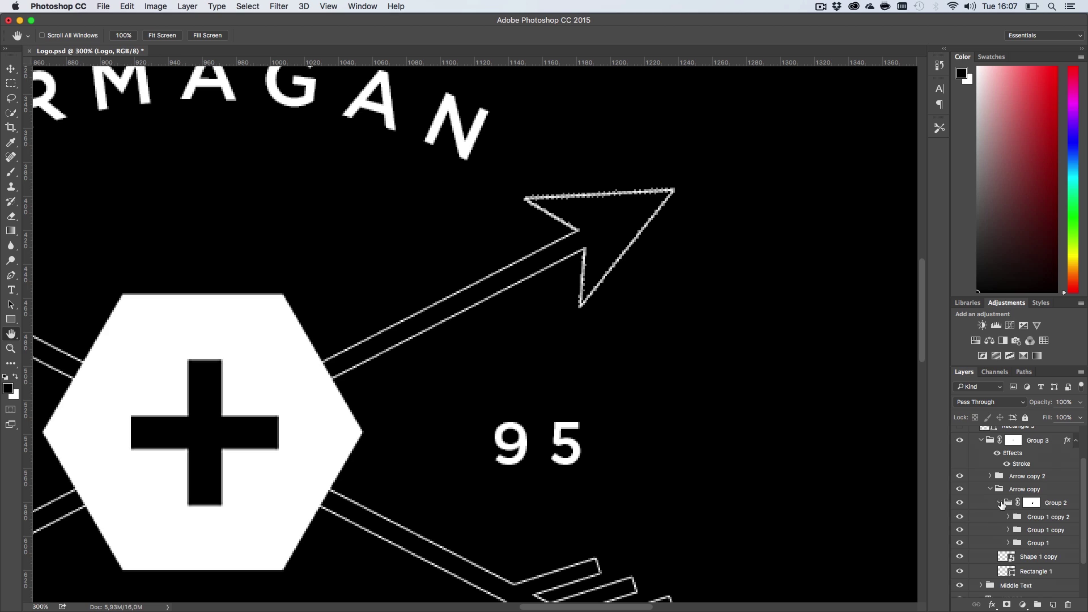
{"action": "left_click", "coordinate": [1000, 504]}
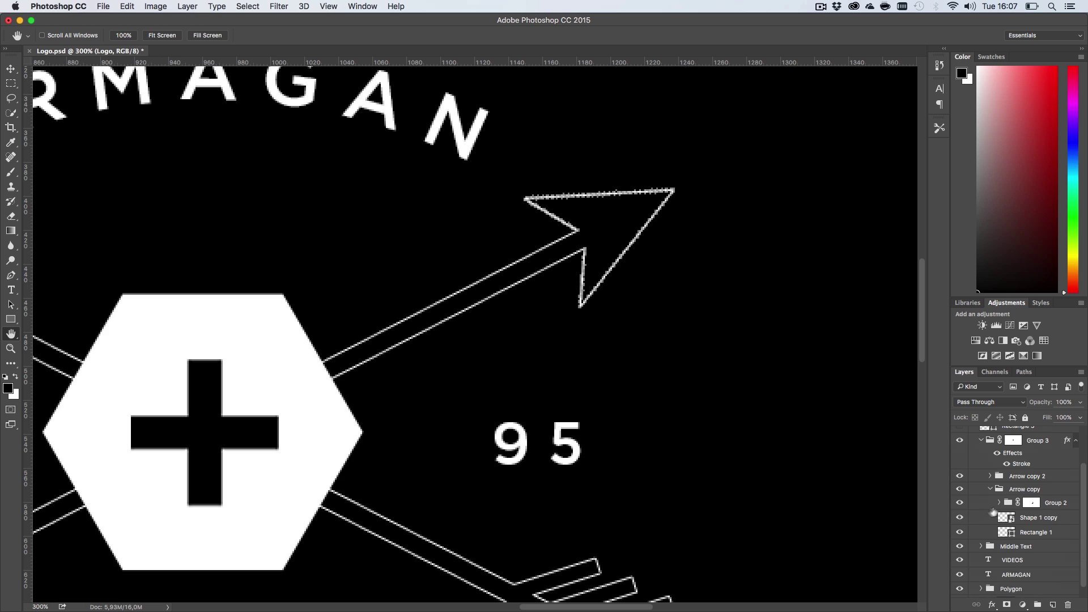
{"action": "left_click", "coordinate": [959, 531]}
{"action": "left_click", "coordinate": [959, 532]}
Toggle the visibility of the Shape 1 copy layer to identify which arrow part it draws
{"action": "key", "text": "z"}
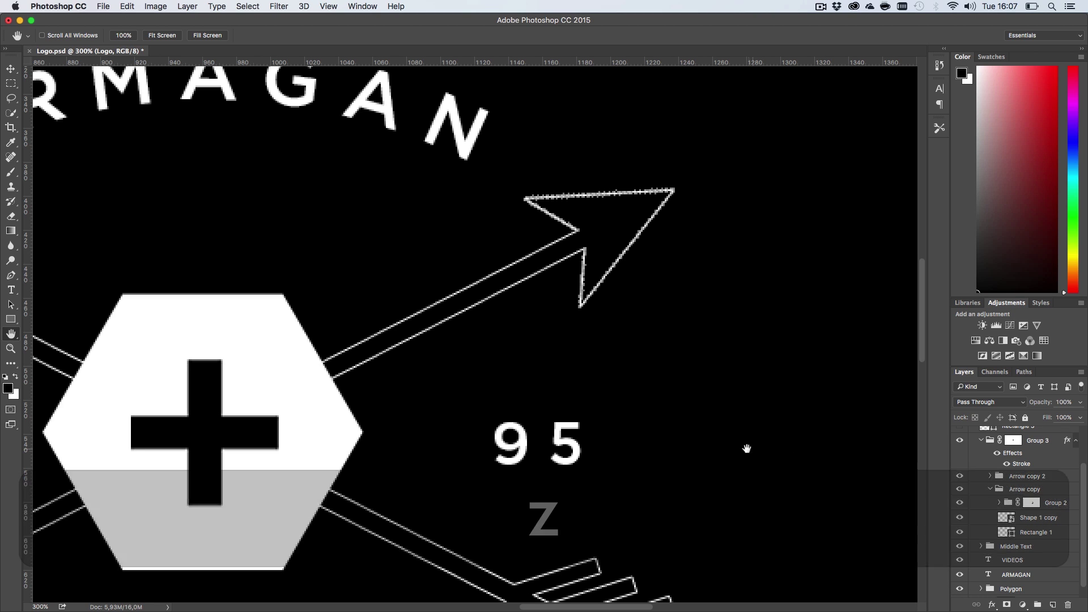
{"action": "left_click", "coordinate": [717, 447], "text": "alt"}
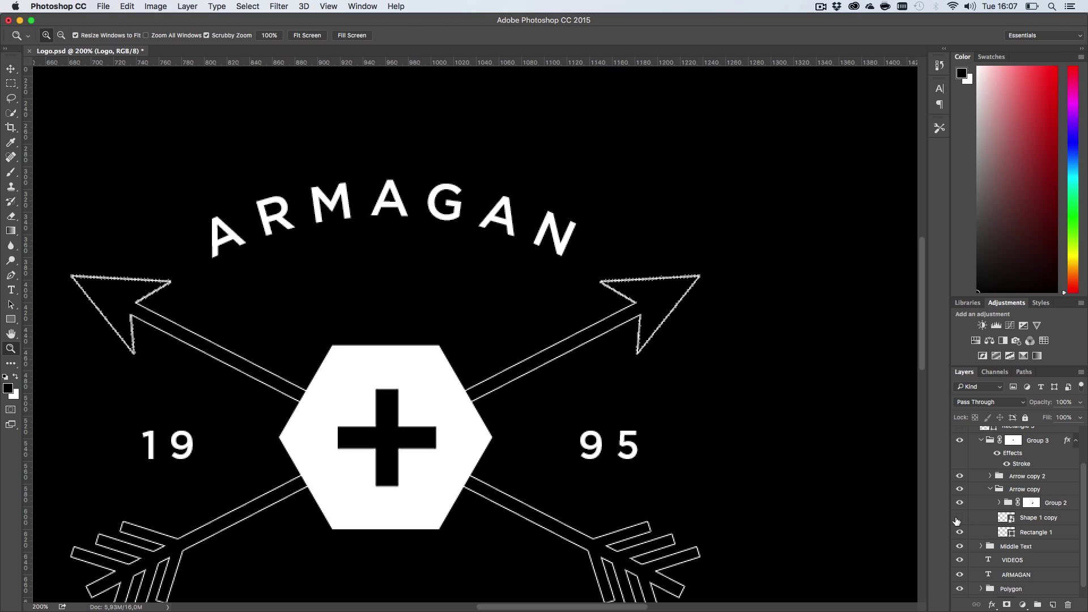
{"action": "left_click", "coordinate": [960, 517]}
{"action": "left_click", "coordinate": [960, 518]}
{"action": "left_click", "coordinate": [960, 518]}
Try adding a Stroke effect to the Shape 1 copy layer
{"action": "double_click", "coordinate": [1071, 523]}
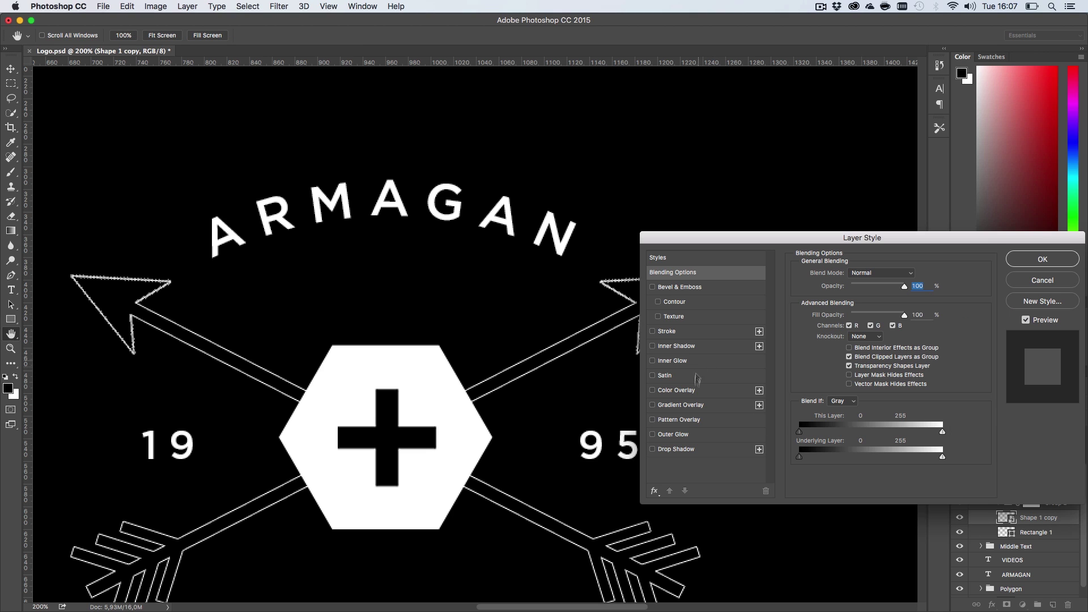
{"action": "left_click", "coordinate": [652, 331]}
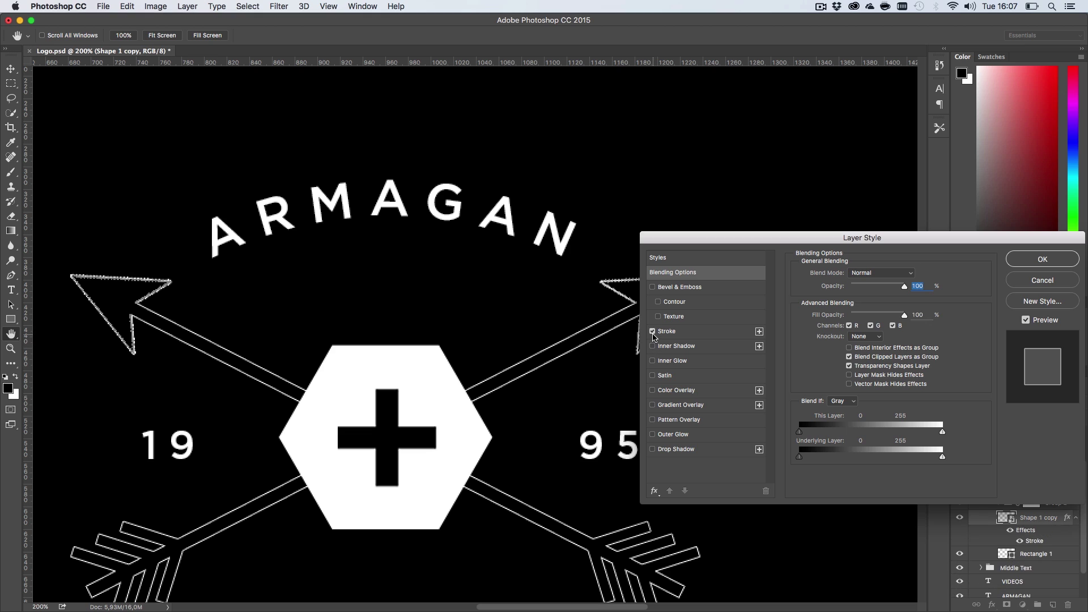
{"action": "left_click", "coordinate": [653, 332]}
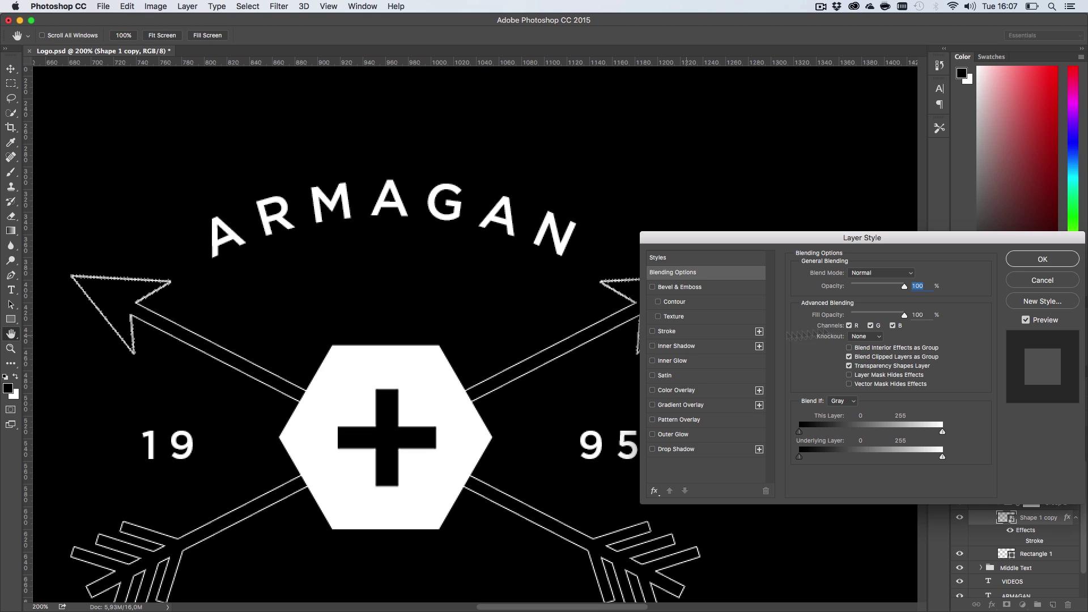
{"action": "left_click", "coordinate": [1057, 284]}
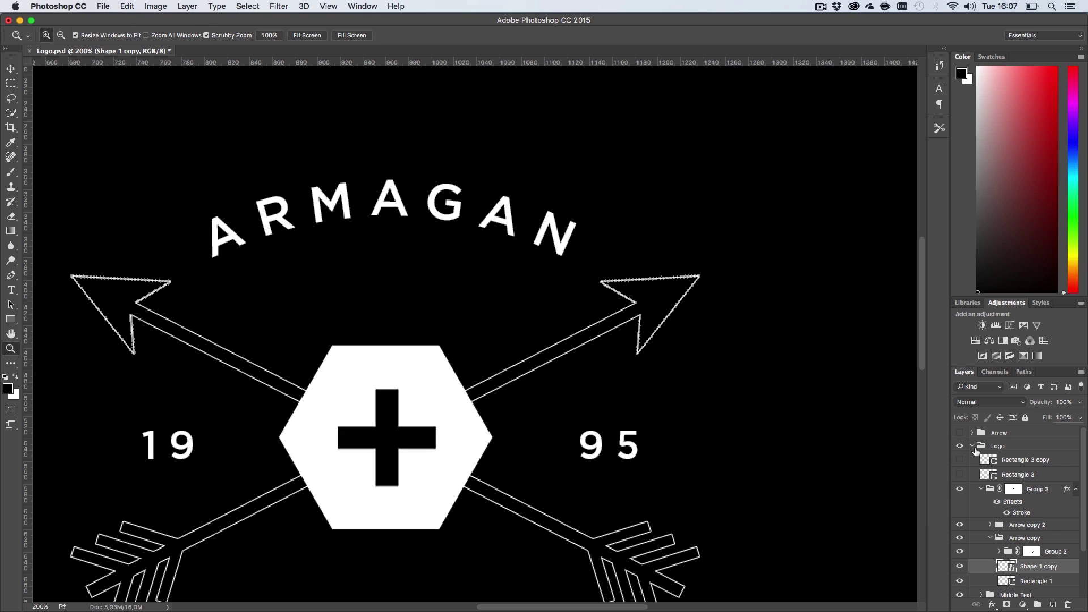
Collapse the Logo group and save Logo.psd
{"action": "left_click", "coordinate": [973, 446]}
{"action": "key", "text": "ctrl+1"}
{"action": "key", "text": "h"}
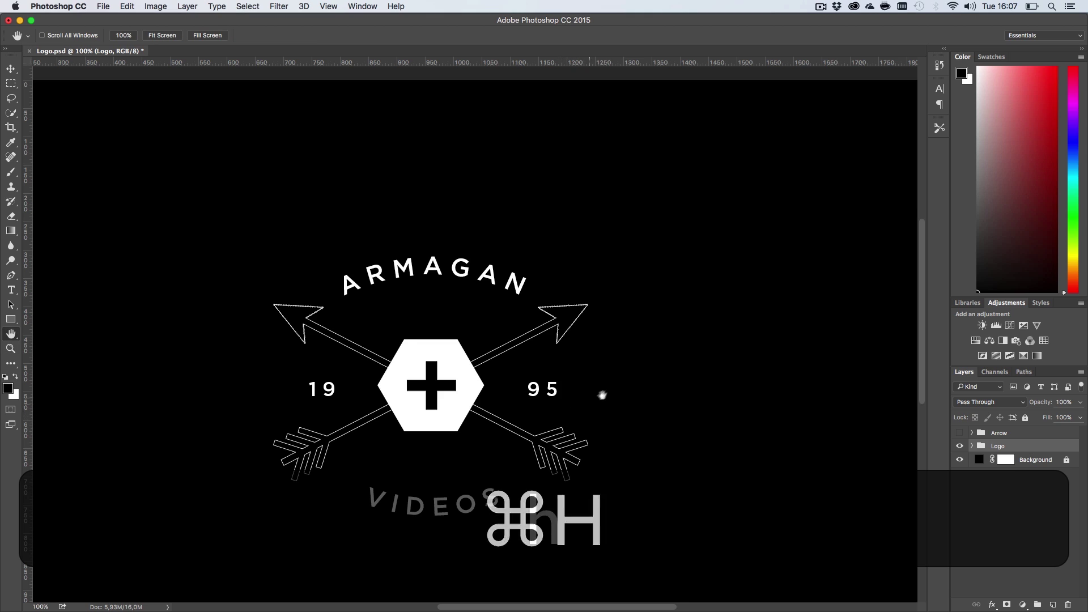
{"action": "key", "text": "z"}
{"action": "left_click", "coordinate": [515, 379], "text": "alt"}
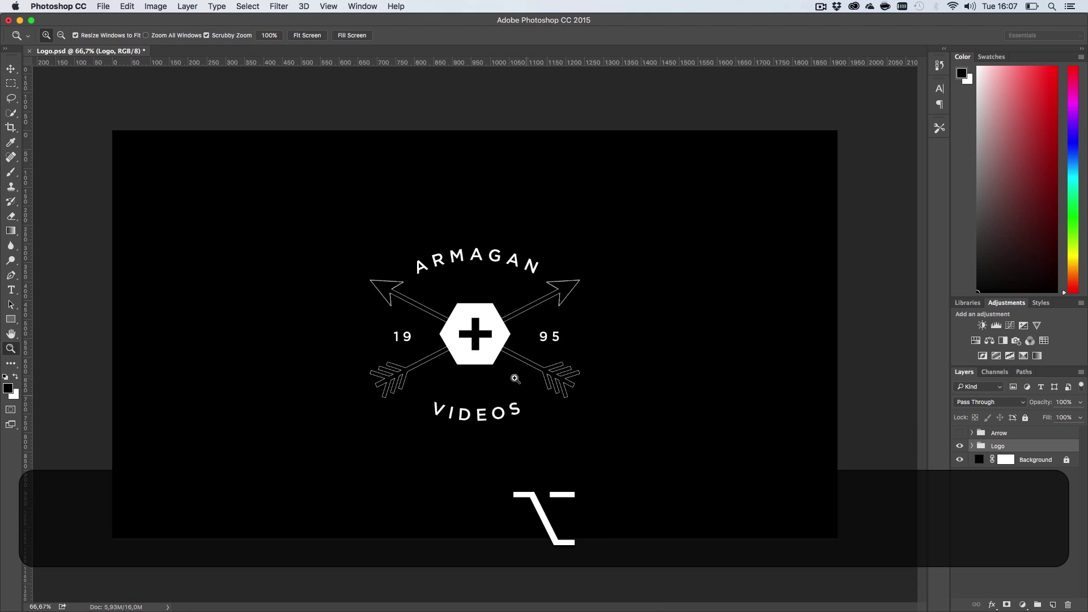
{"action": "left_click", "coordinate": [485, 355]}
{"action": "key", "text": "h"}
{"action": "left_click_drag", "start_coordinate": [493, 358], "coordinate": [528, 398]}
{"action": "key", "text": "ctrl+s"}
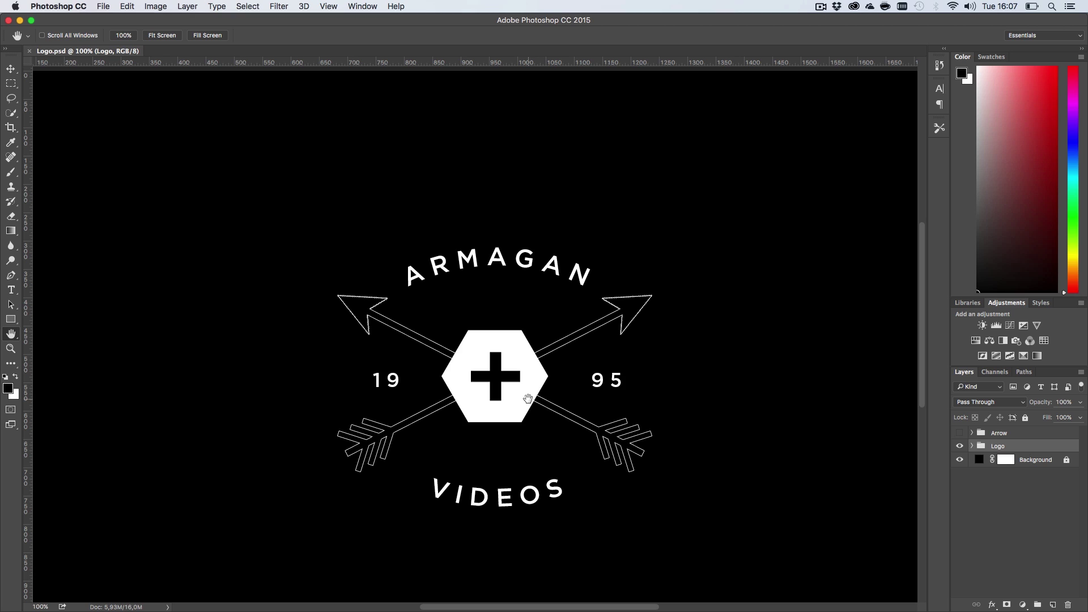
{"action": "scroll", "coordinate": [516, 401], "scroll_direction": "down", "scroll_amount": 3}
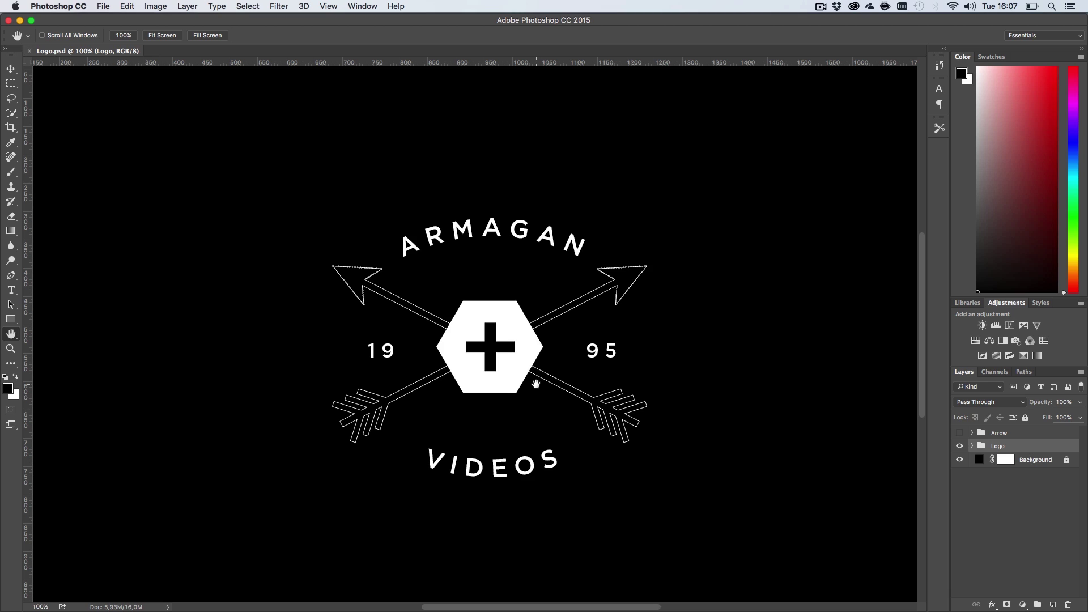
{"action": "key", "text": "z"}
{"action": "mouse_move", "coordinate": [535, 385]}
{"action": "left_mouse_down"}
{"action": "mouse_move", "coordinate": [501, 385]}
{"action": "mouse_move", "coordinate": [516, 380]}
{"action": "left_mouse_up"}
{"action": "key", "text": "h"}
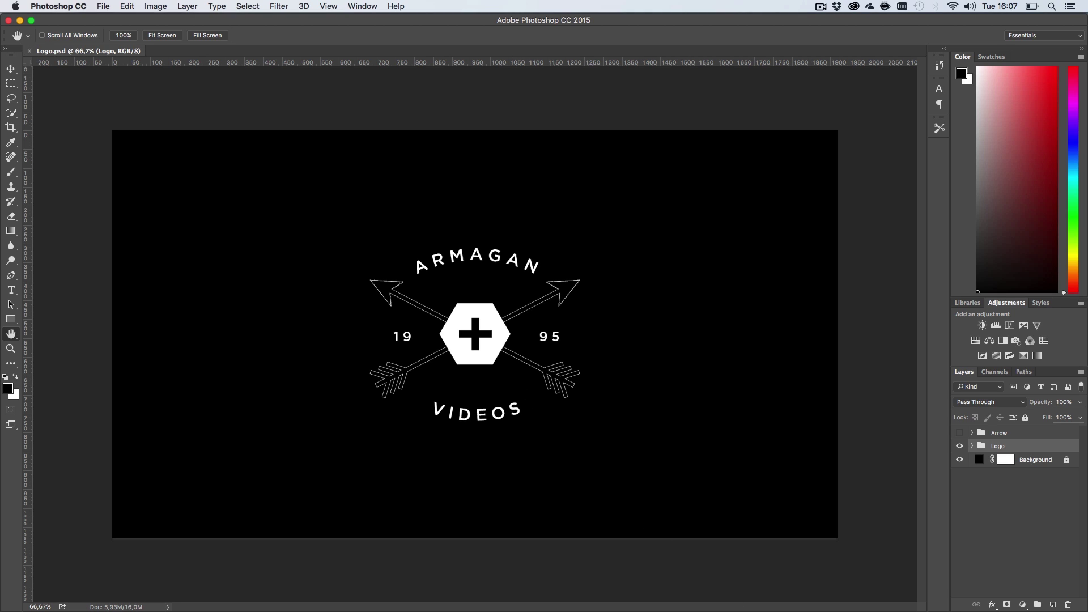
{"action": "left_click_drag", "start_coordinate": [378, 306], "coordinate": [247, 54]}
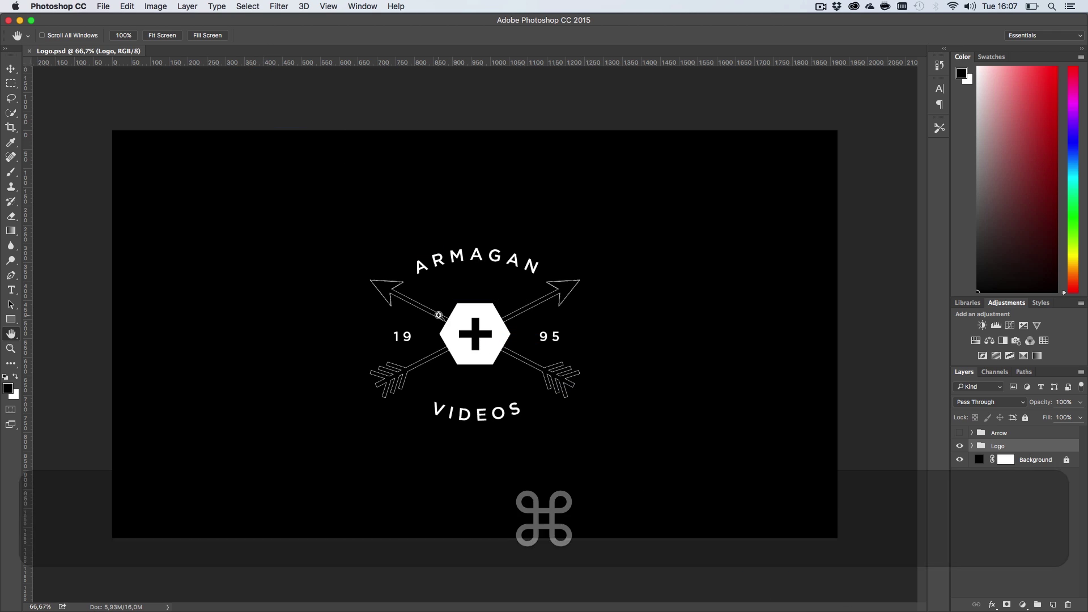
Create a new 1920 × 1080 px RGB document with a white background at 144 pixels/inch
{"action": "key", "text": "super+n"}
{"action": "key", "text": "Tab"}
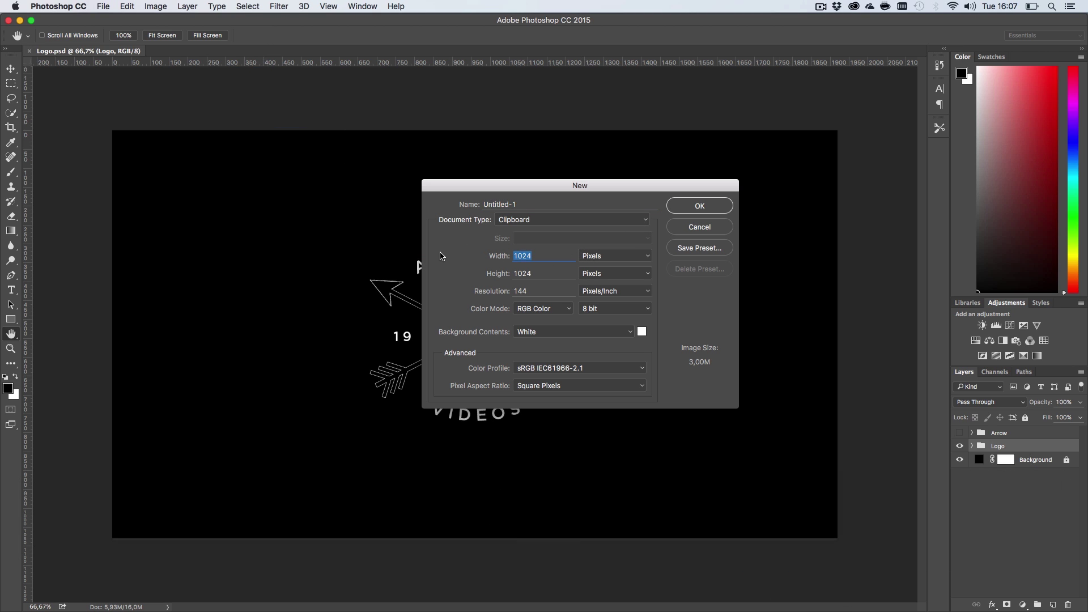
{"action": "type", "text": "1920"}
{"action": "key", "text": "Tab"}
{"action": "type", "text": "1080"}
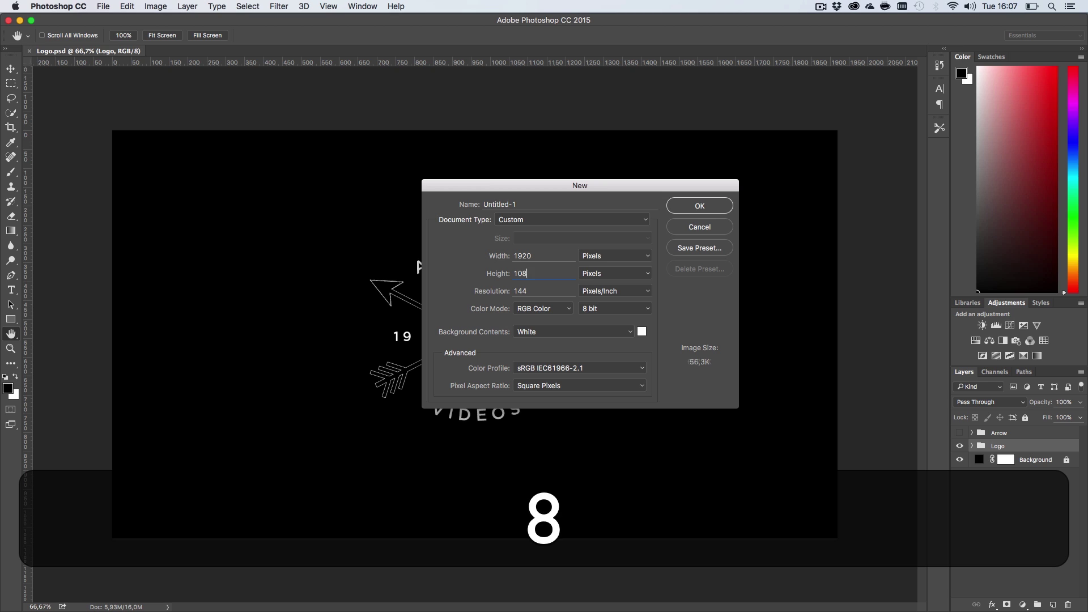
{"action": "key", "text": "Return"}
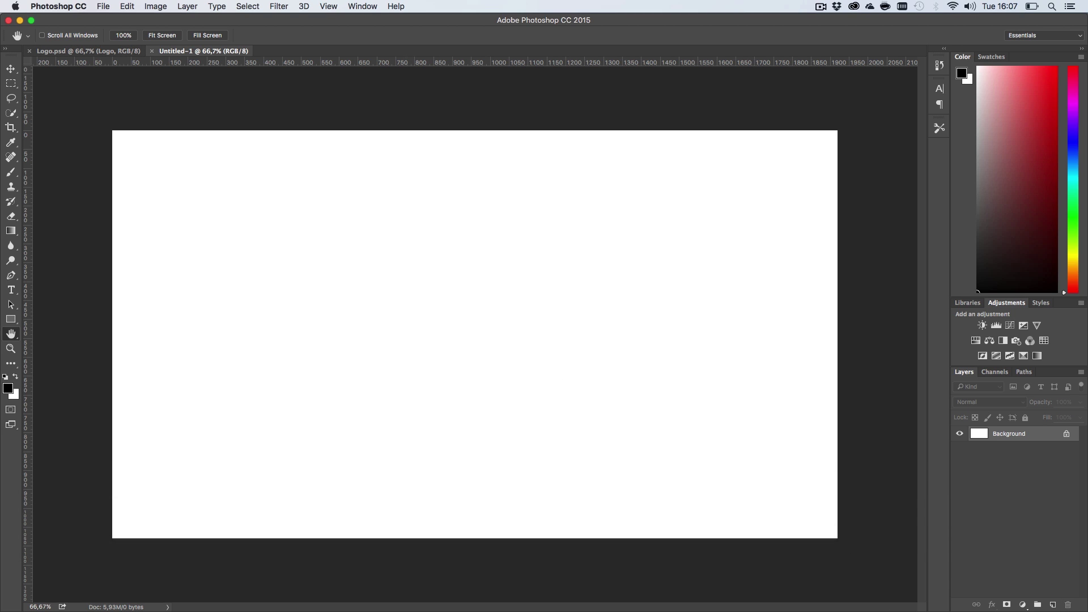
Place the texture image in the new document, rotate it 90° and scale it from the centre to cover the whole canvas
{"action": "left_click_drag", "start_coordinate": [1087, 318], "coordinate": [503, 309]}
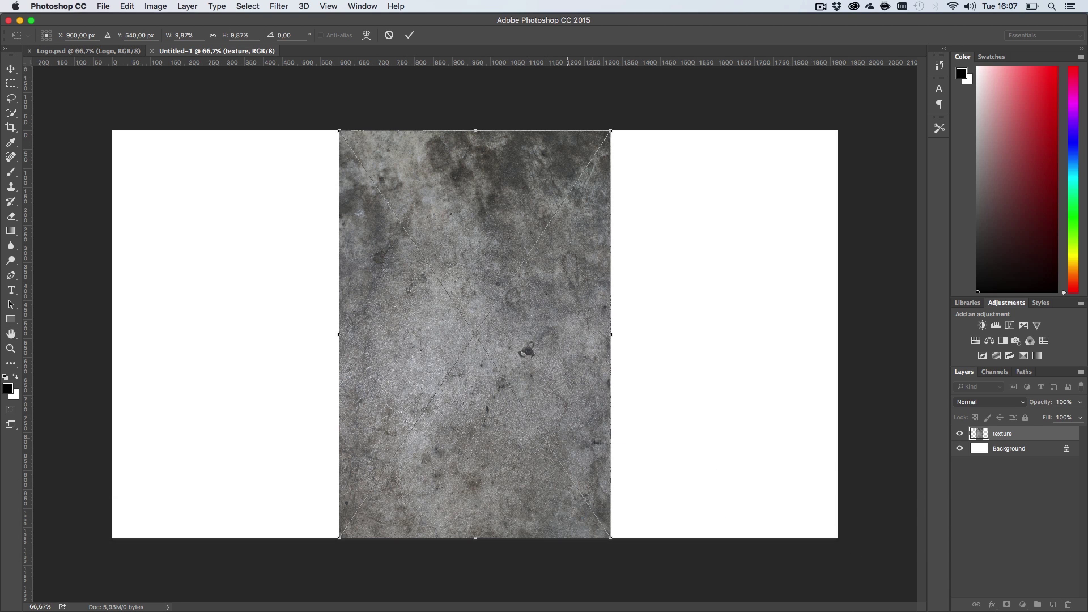
{"action": "left_click_drag", "start_coordinate": [623, 340], "coordinate": [479, 462]}
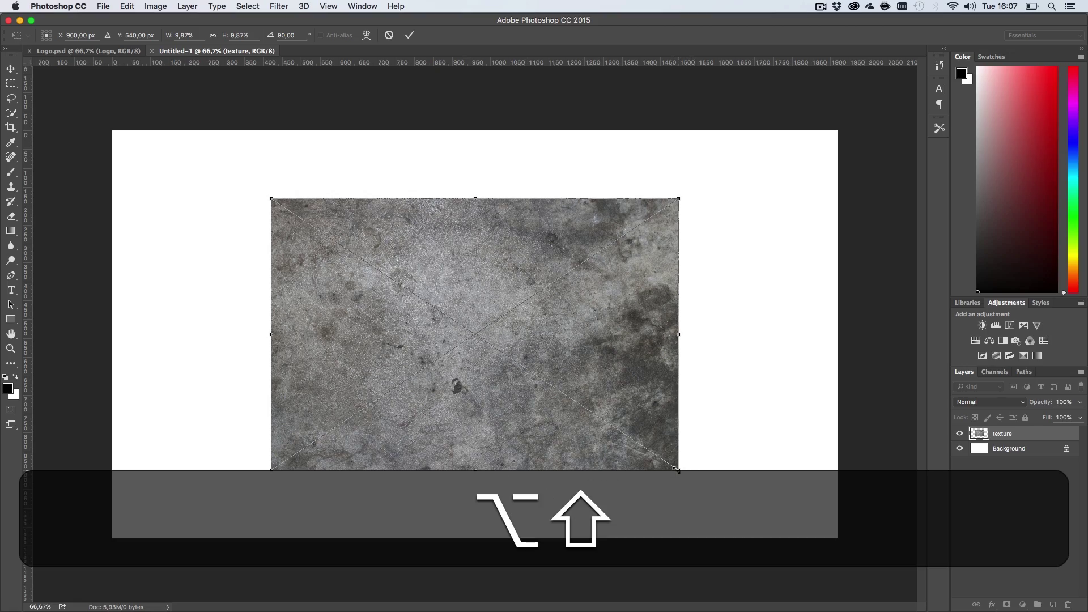
{"action": "left_click_drag", "start_coordinate": [680, 469], "coordinate": [908, 595]}
{"action": "key", "text": "Return"}
{"action": "key", "text": "z"}
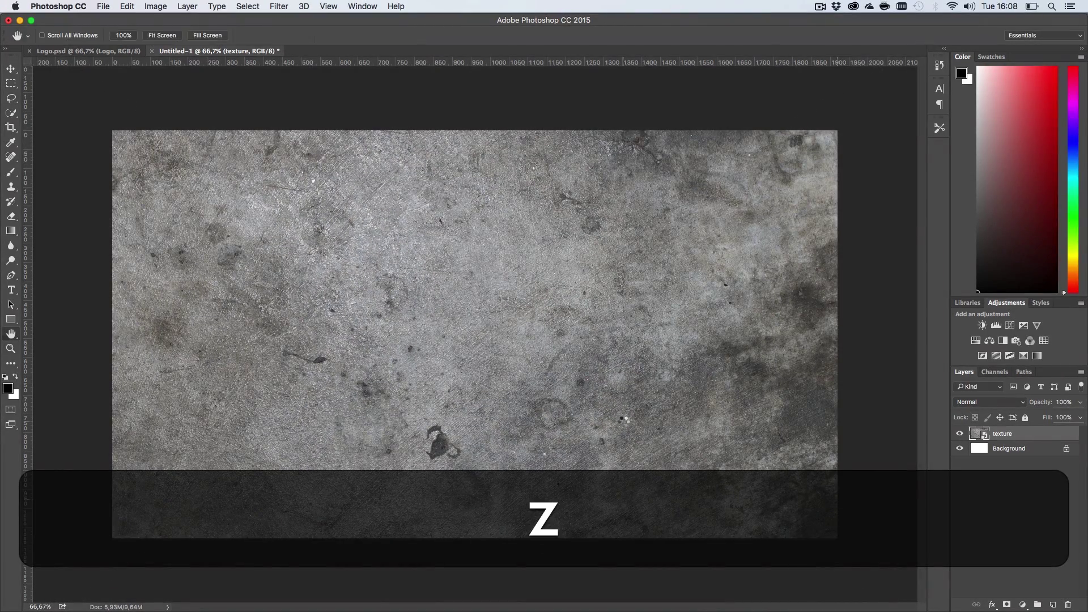
{"action": "left_click", "coordinate": [624, 423], "text": "alt"}
{"action": "key", "text": "h"}
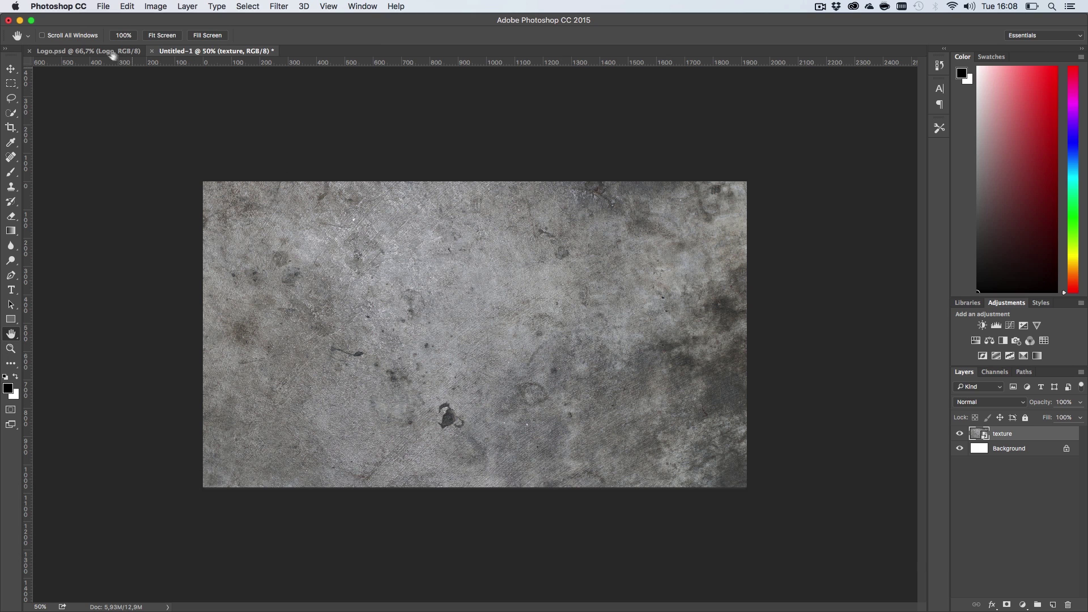
Float Logo.psd in its own window and copy its Logo group onto the textured canvas
{"action": "right_click", "coordinate": [109, 53]}
{"action": "left_click", "coordinate": [278, 209]}
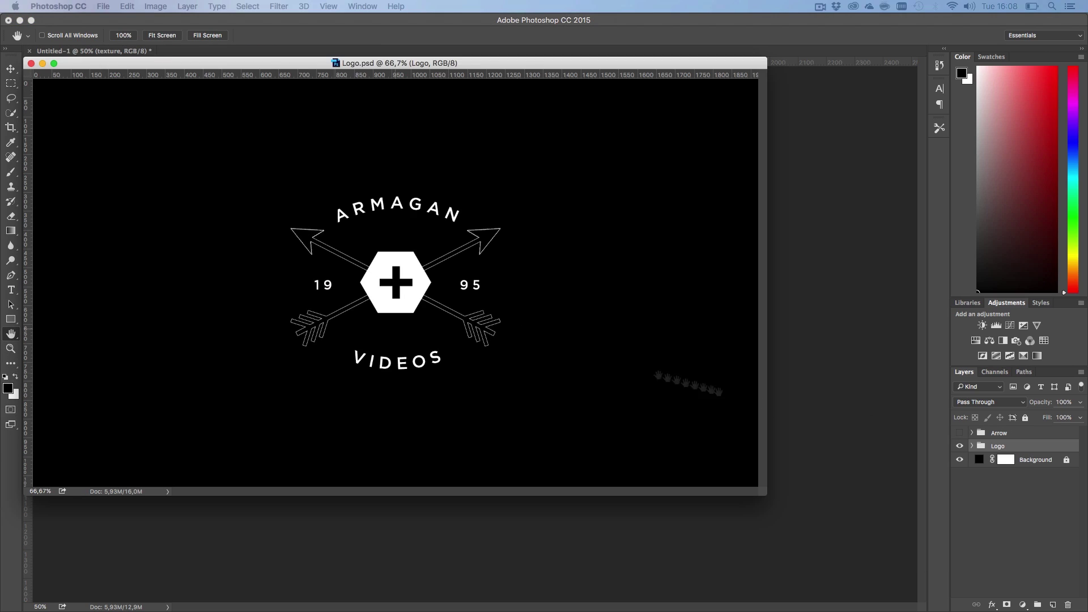
{"action": "left_click_drag", "start_coordinate": [997, 433], "coordinate": [796, 298]}
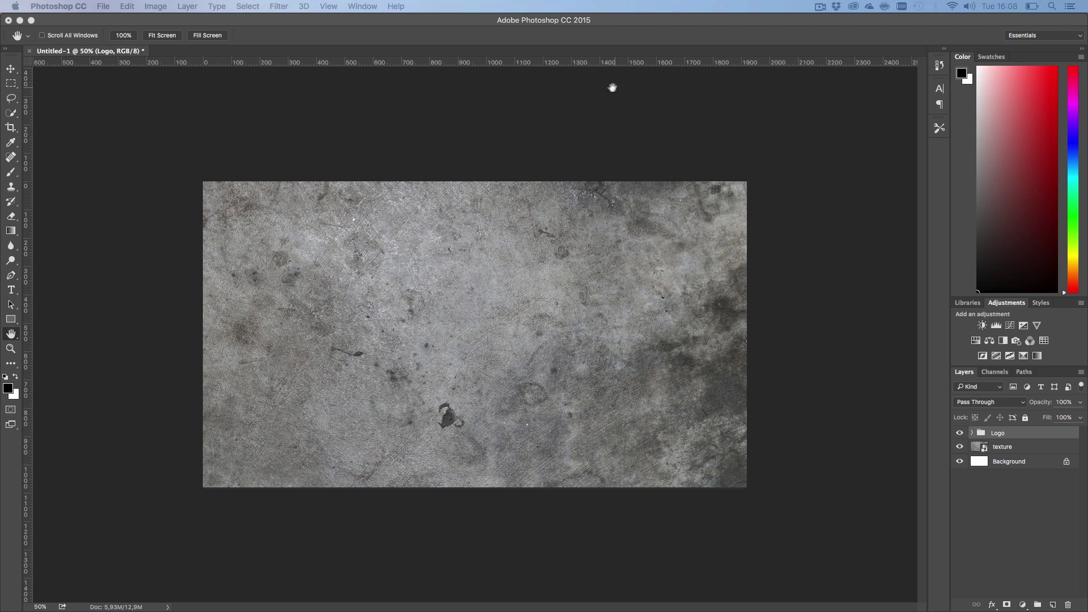
{"action": "key", "text": "v"}
{"action": "left_click_drag", "start_coordinate": [656, 334], "coordinate": [492, 368]}
Centre the Logo group vertically and horizontally on the whole canvas, and clear the selection
{"action": "key", "text": "a"}
{"action": "key", "text": "super+a"}
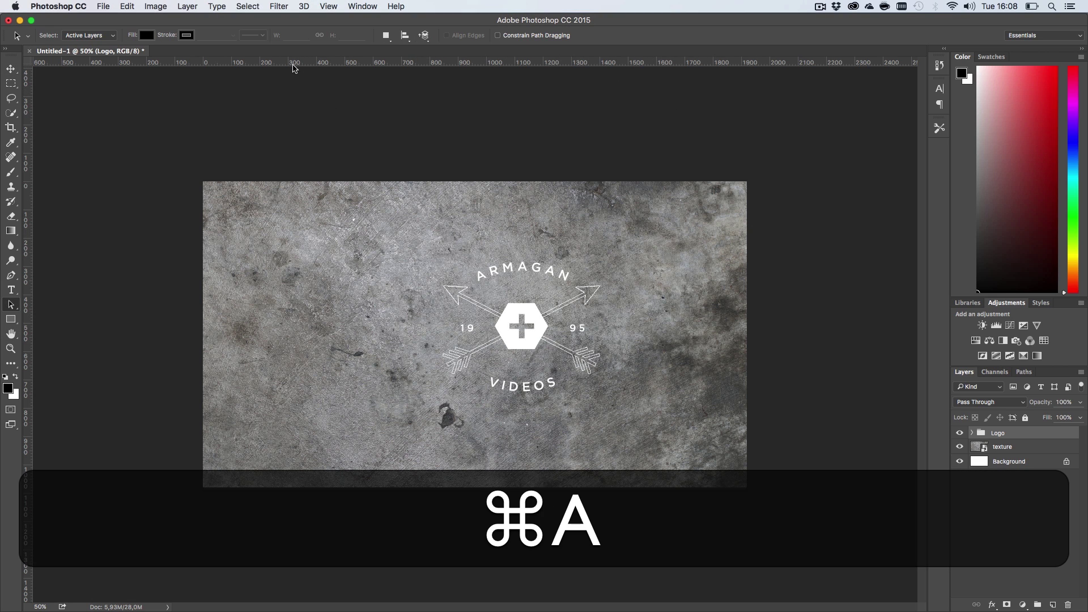
{"action": "key", "text": "v"}
{"action": "key", "text": "super+a"}
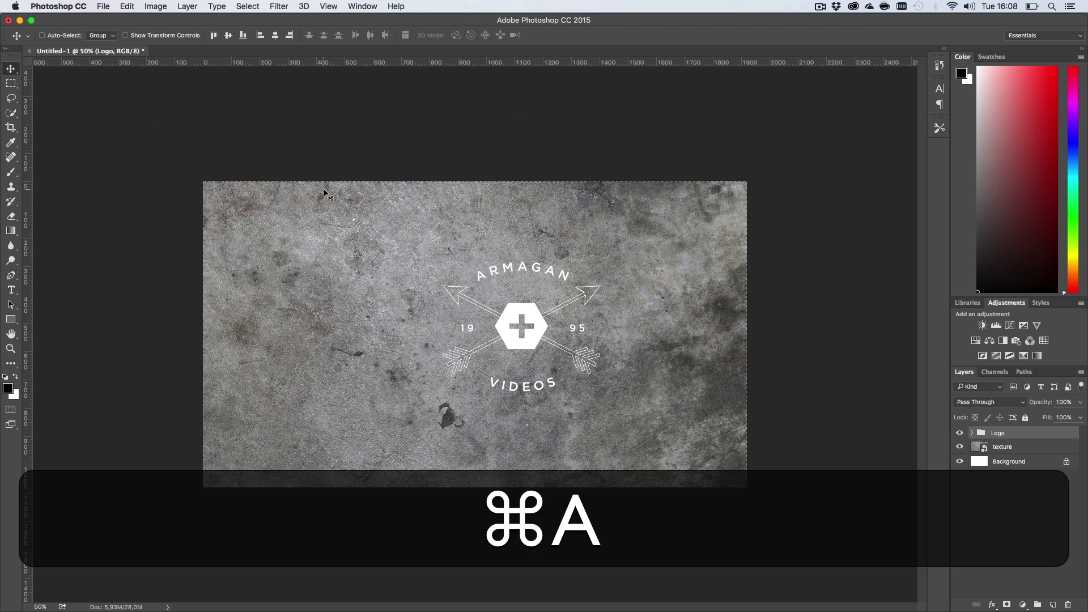
{"action": "left_click", "coordinate": [229, 35]}
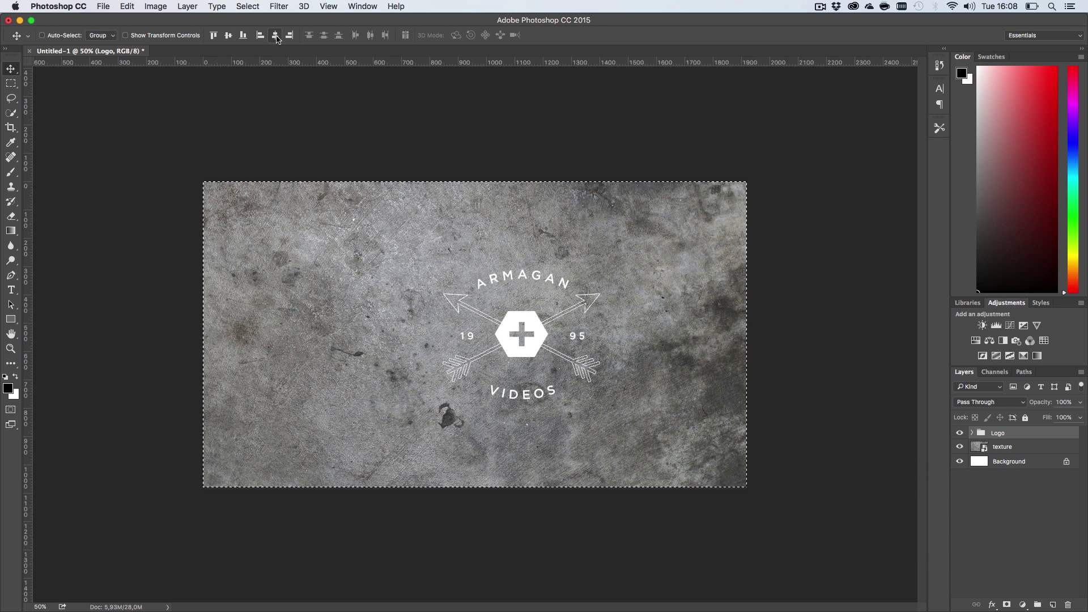
{"action": "left_click", "coordinate": [275, 35]}
{"action": "key", "text": "super+d"}
{"action": "key", "text": "m"}
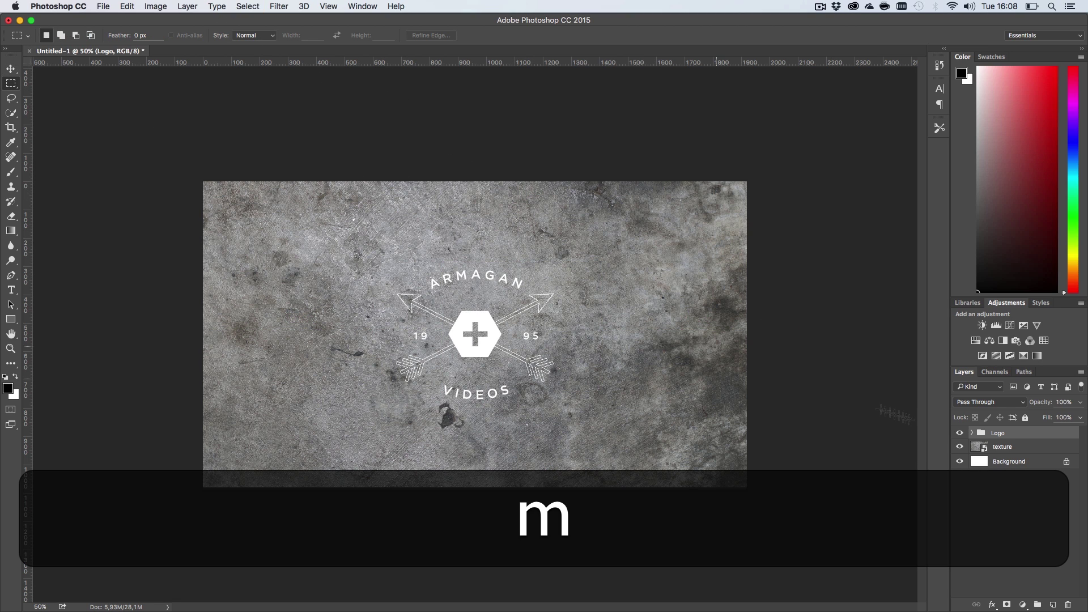
Add a black Color Overlay effect to the Logo group with Normal blend mode and 100% opacity
{"action": "double_click", "coordinate": [1042, 434]}
{"action": "left_click_drag", "start_coordinate": [907, 250], "coordinate": [853, 146]}
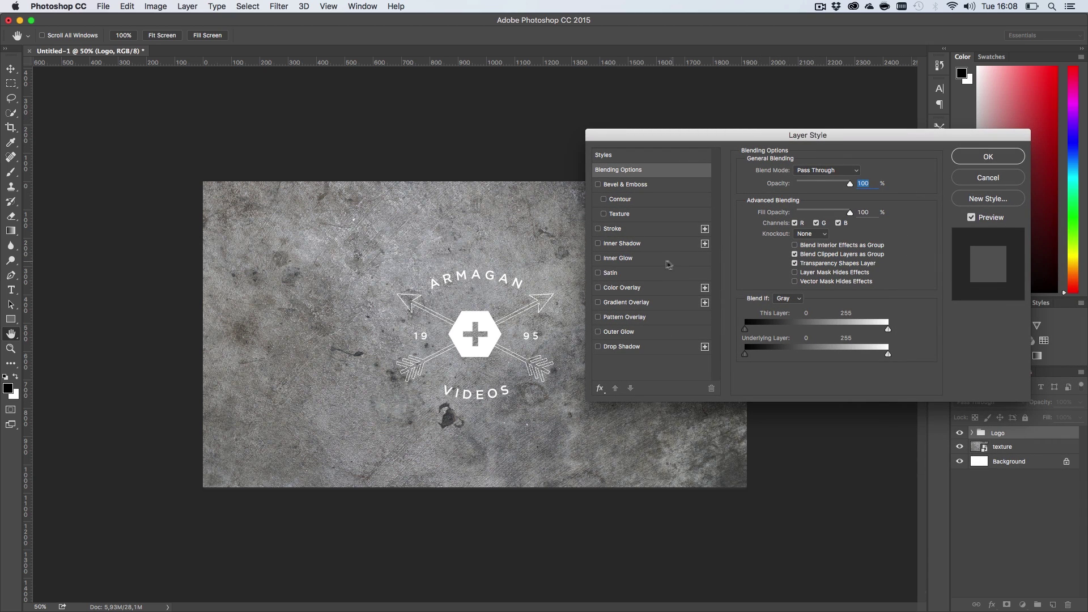
{"action": "left_click", "coordinate": [599, 229]}
{"action": "left_click", "coordinate": [599, 229]}
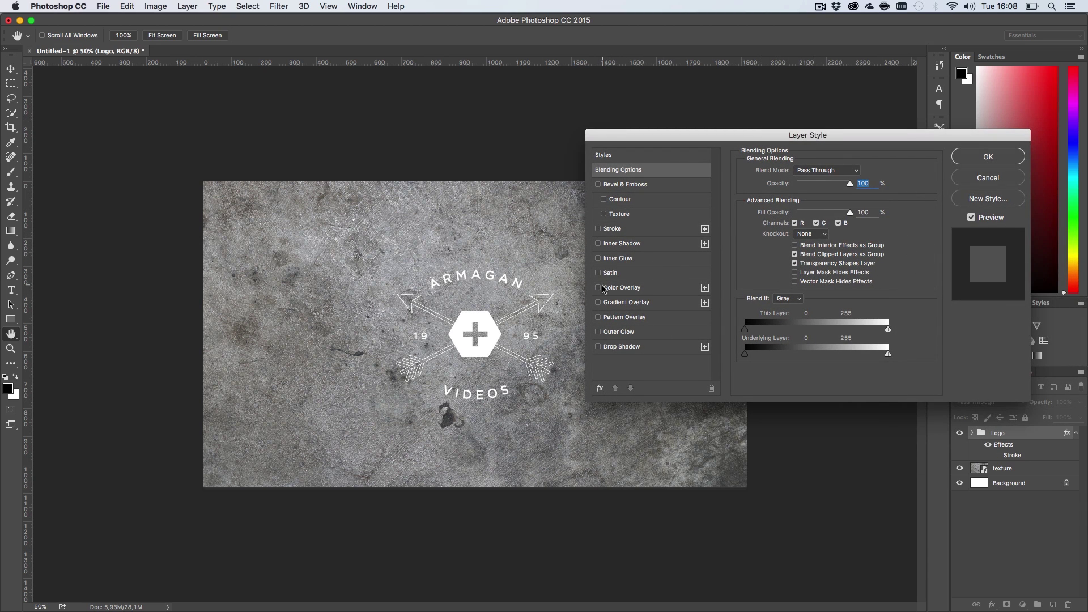
{"action": "left_click", "coordinate": [598, 288]}
{"action": "left_click", "coordinate": [622, 288]}
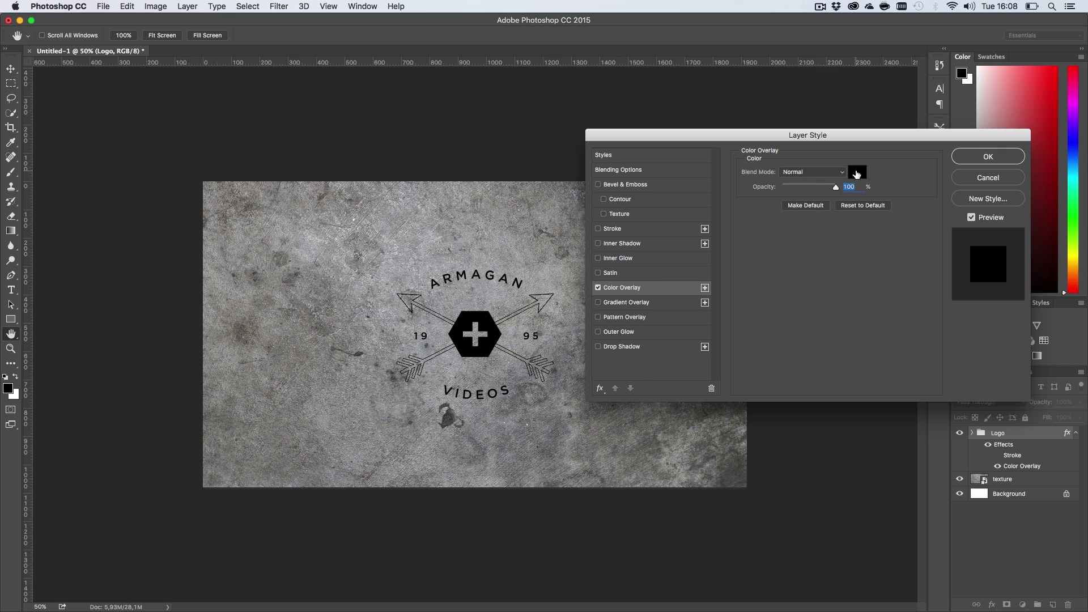
{"action": "left_click", "coordinate": [857, 172]}
{"action": "left_click", "coordinate": [807, 347]}
{"action": "left_click", "coordinate": [965, 161]}
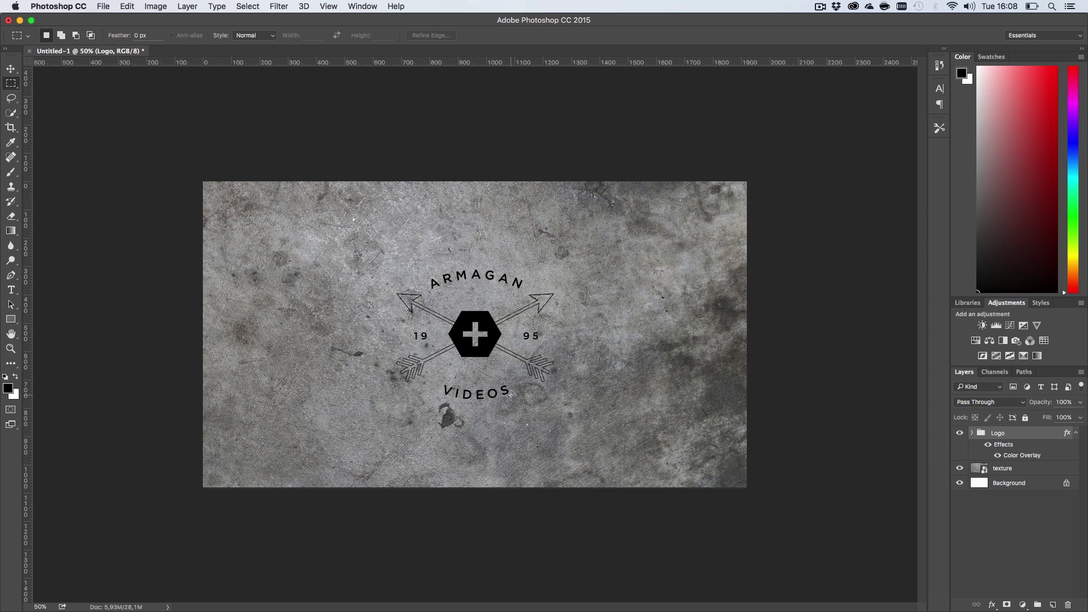
{"action": "key", "text": "z"}
{"action": "left_click", "coordinate": [488, 357]}
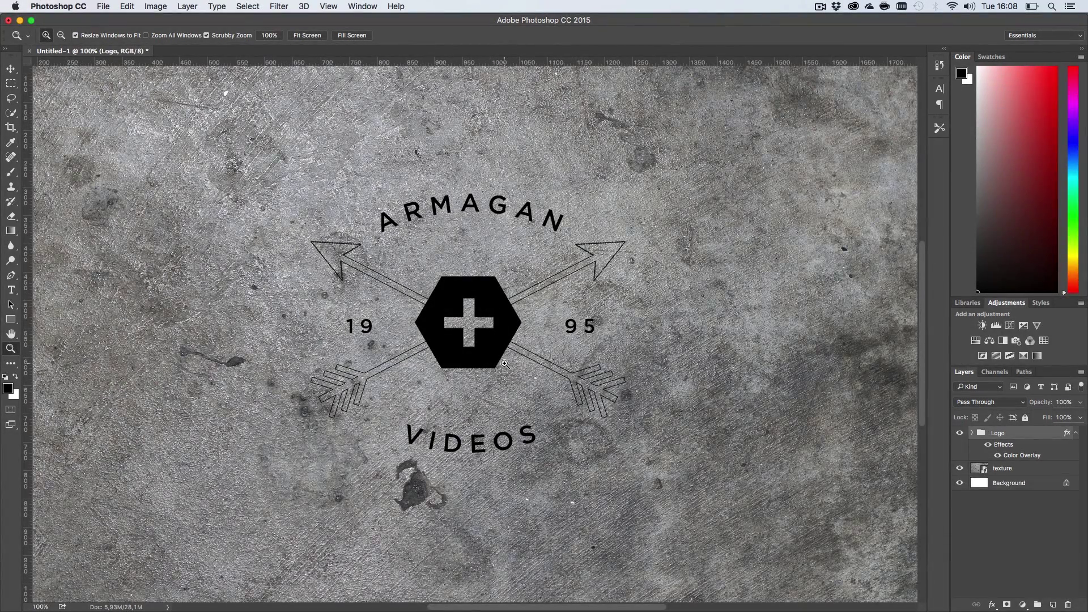
{"action": "left_click", "coordinate": [505, 363], "text": "alt"}
{"action": "key", "text": "h"}
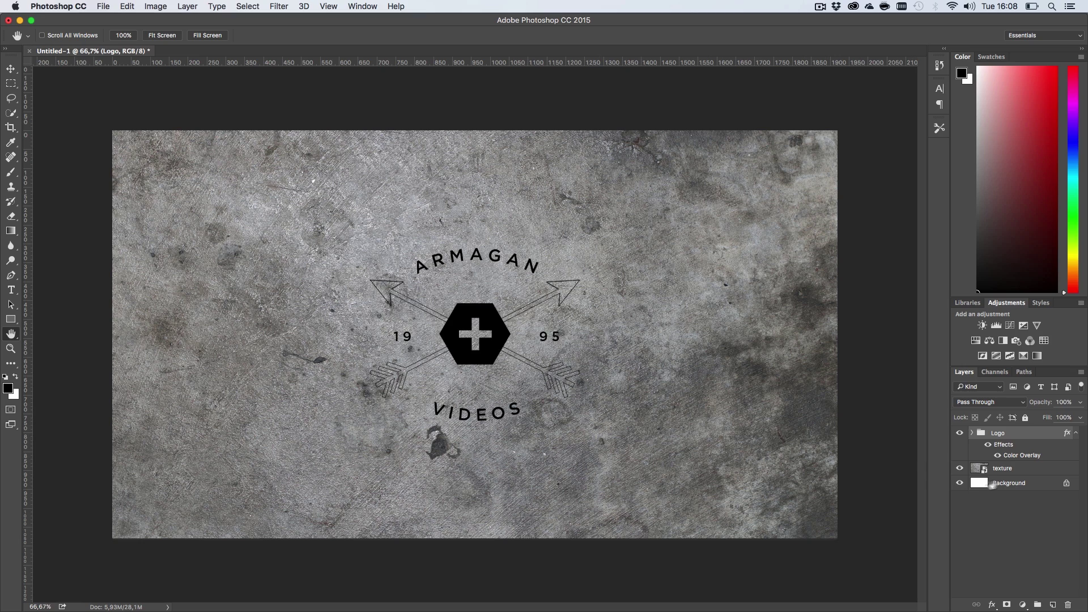
Distort the texture layer by shifting its four corners unevenly, keeping the whole canvas covered
{"action": "left_click", "coordinate": [1003, 468]}
{"action": "key", "text": "z"}
{"action": "left_click_drag", "start_coordinate": [570, 394], "coordinate": [543, 387]}
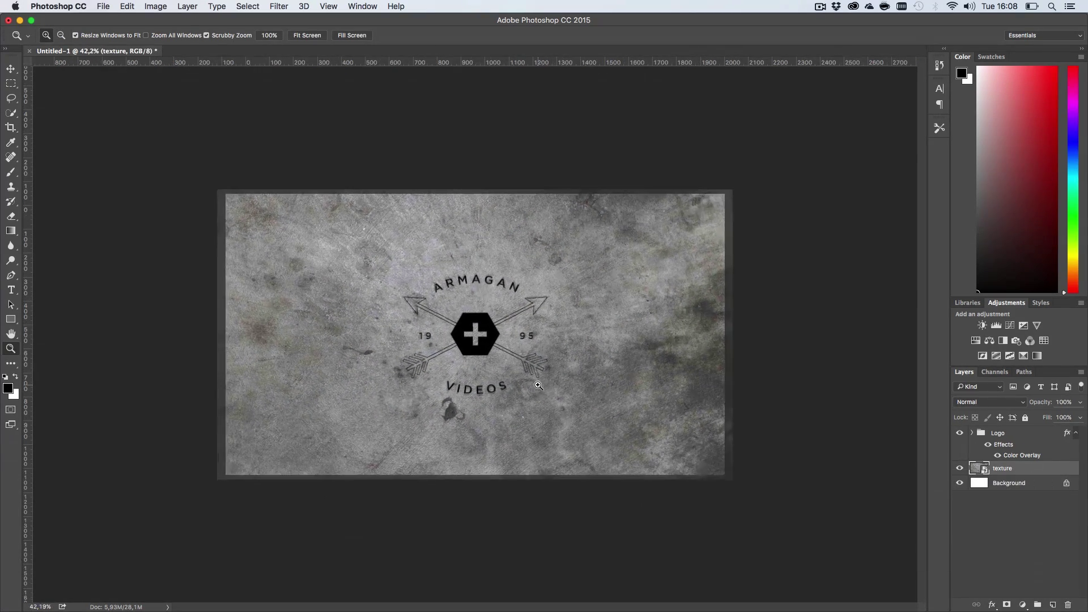
{"action": "key", "text": "ctrl+t"}
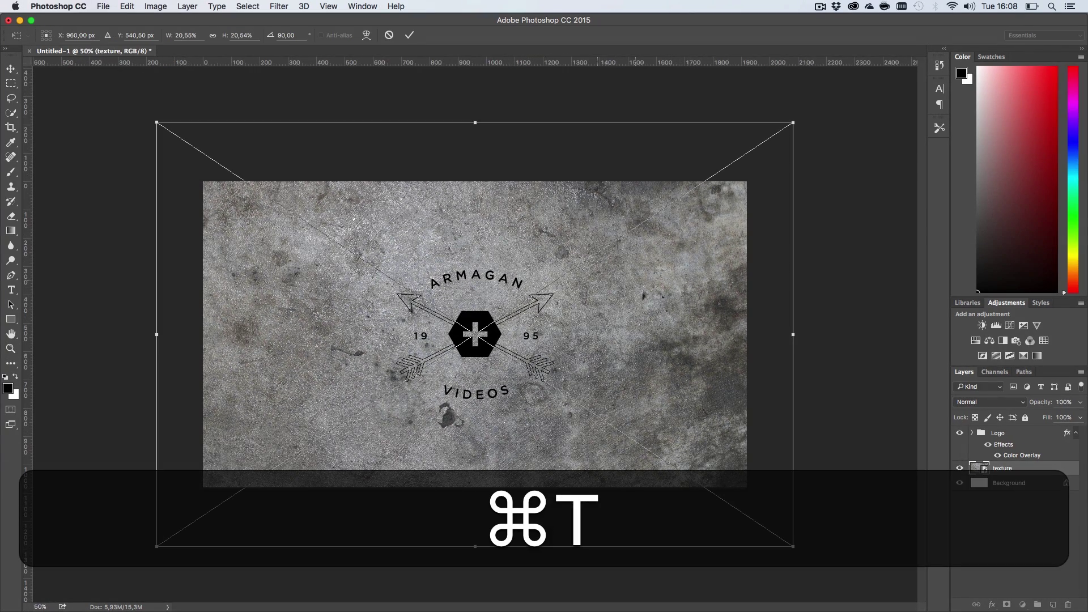
{"action": "right_click", "coordinate": [565, 326]}
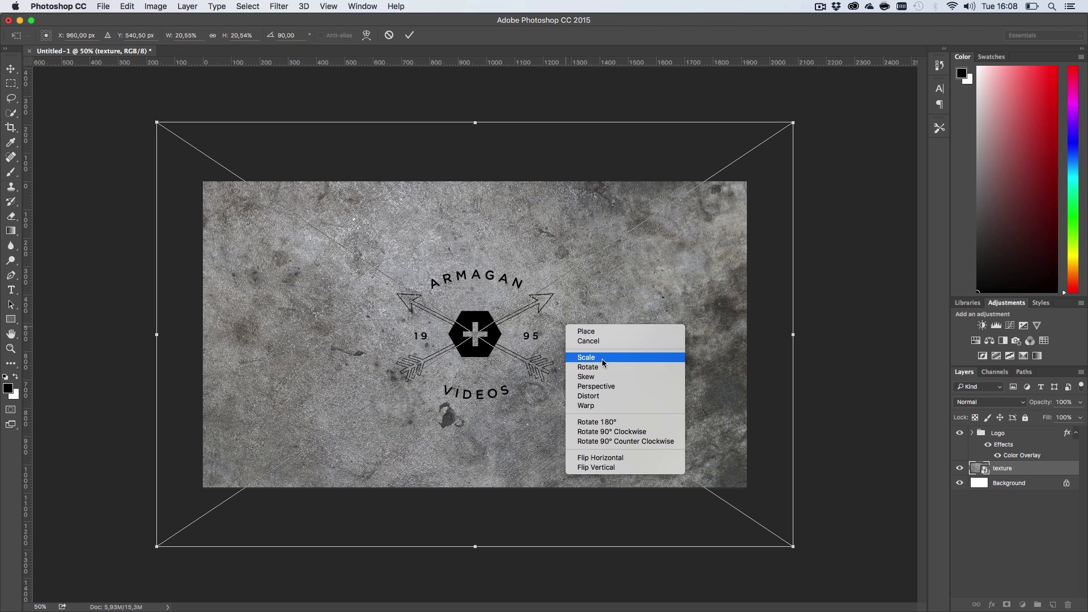
{"action": "left_click", "coordinate": [613, 396]}
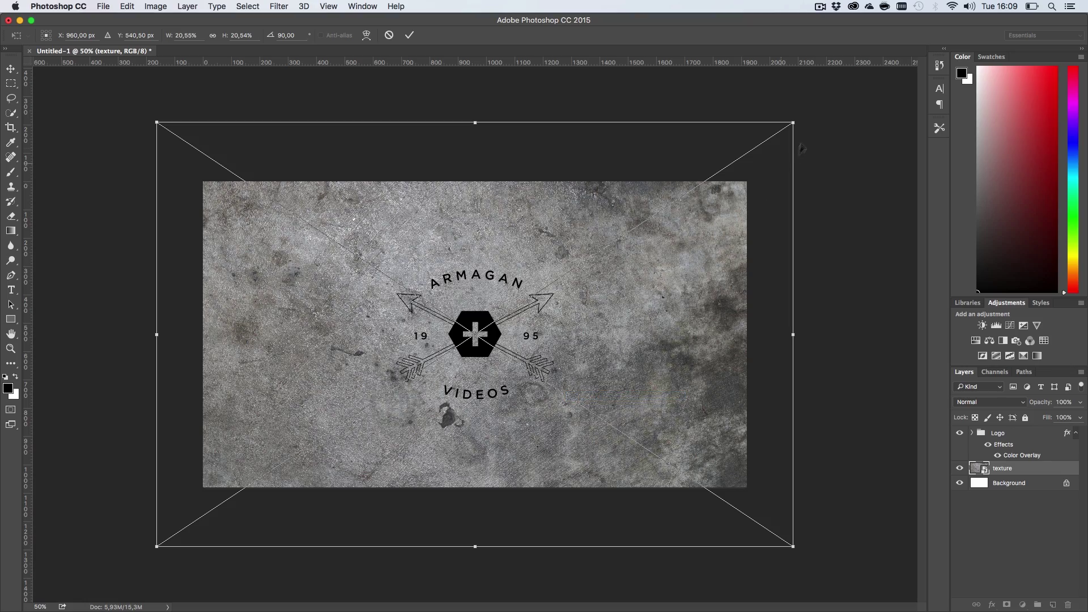
{"action": "left_click_drag", "start_coordinate": [794, 123], "coordinate": [753, 170]}
{"action": "left_click_drag", "start_coordinate": [797, 550], "coordinate": [844, 524]}
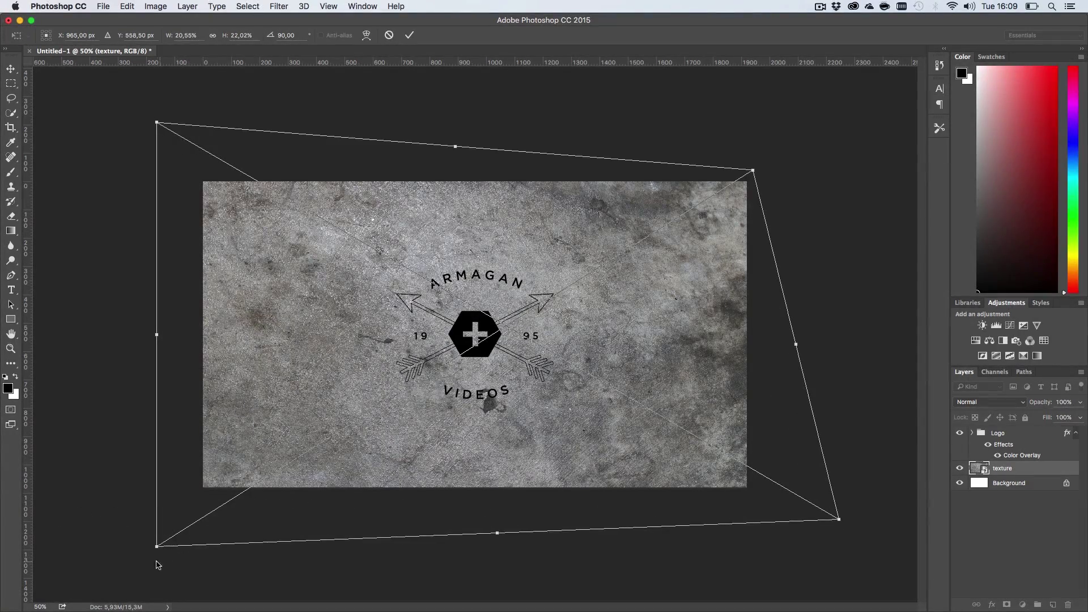
{"action": "left_click_drag", "start_coordinate": [157, 547], "coordinate": [119, 591]}
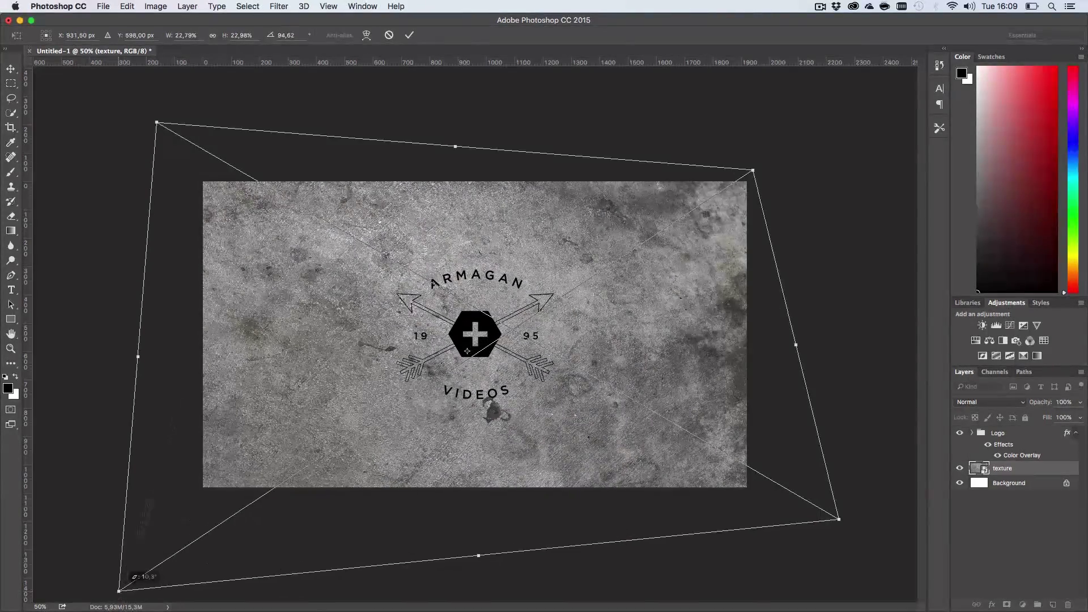
{"action": "left_click_drag", "start_coordinate": [161, 125], "coordinate": [129, 27]}
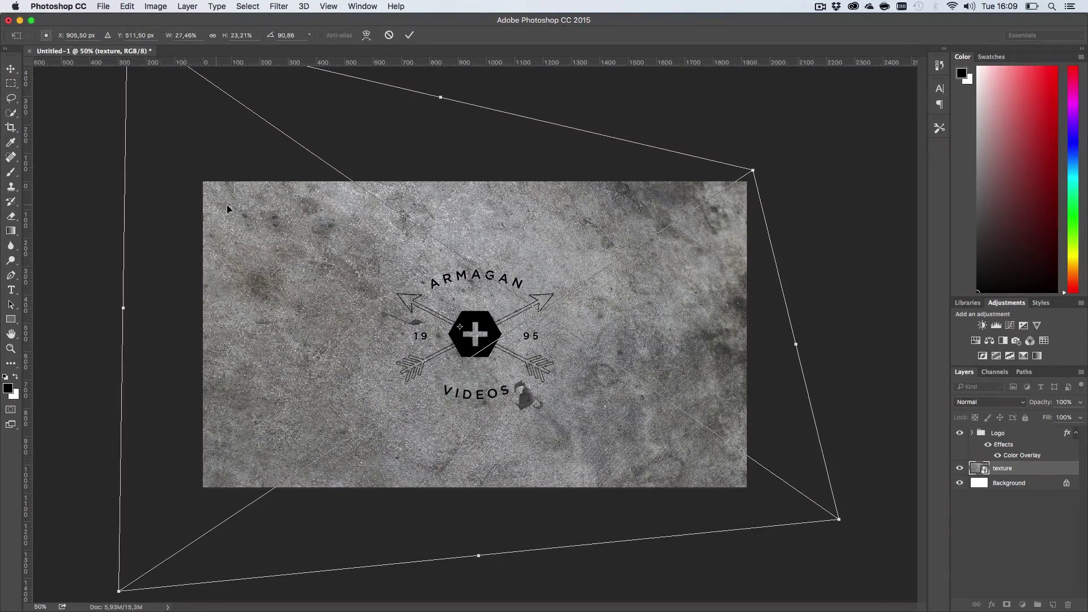
{"action": "key", "text": "Return"}
{"action": "key", "text": "z"}
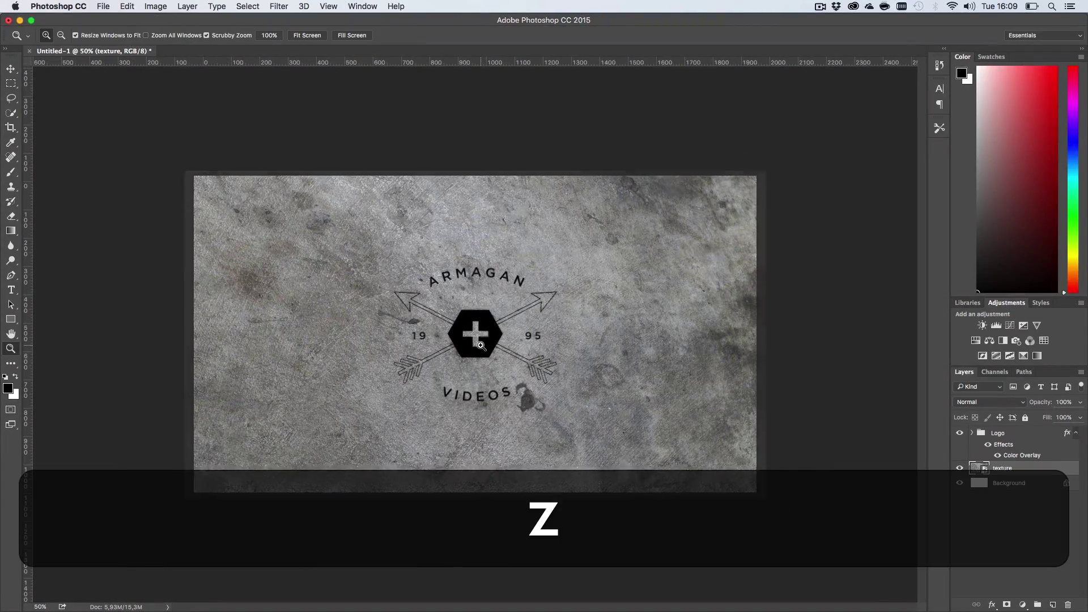
{"action": "left_click", "coordinate": [480, 346]}
{"action": "left_click", "coordinate": [481, 346], "text": "alt"}
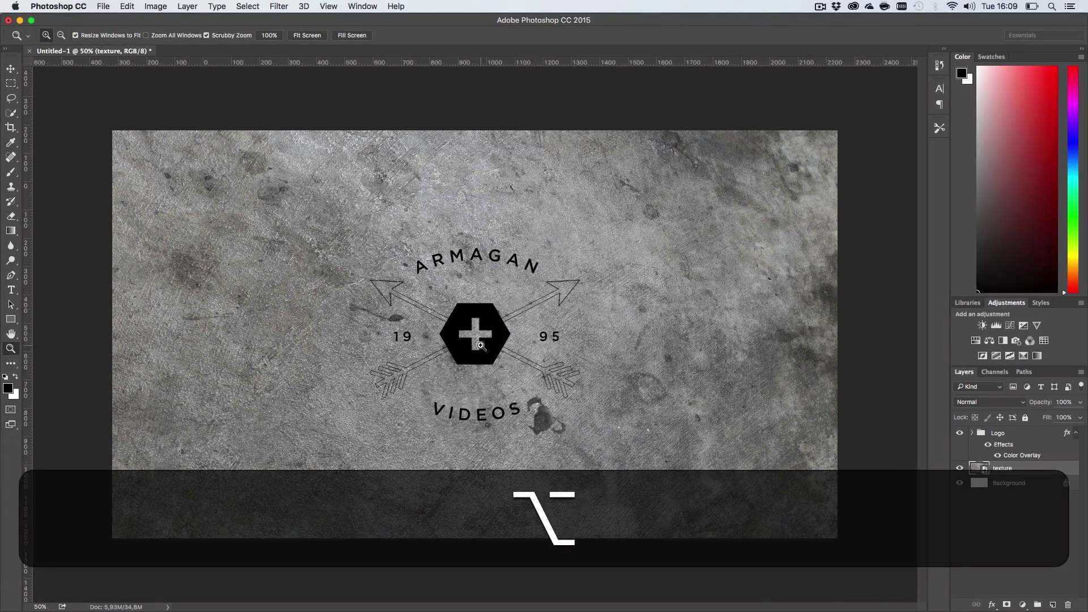
{"action": "left_click", "coordinate": [481, 345]}
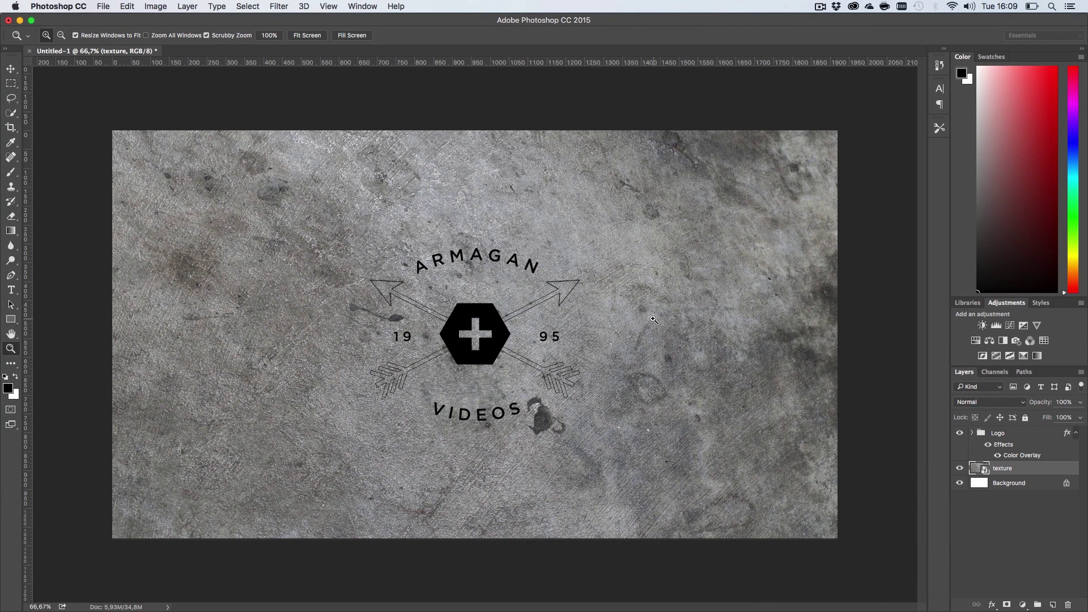
Try the Overlay blend mode on the Logo group, and set the group to Normal
{"action": "left_click", "coordinate": [1020, 437]}
{"action": "left_click", "coordinate": [997, 404]}
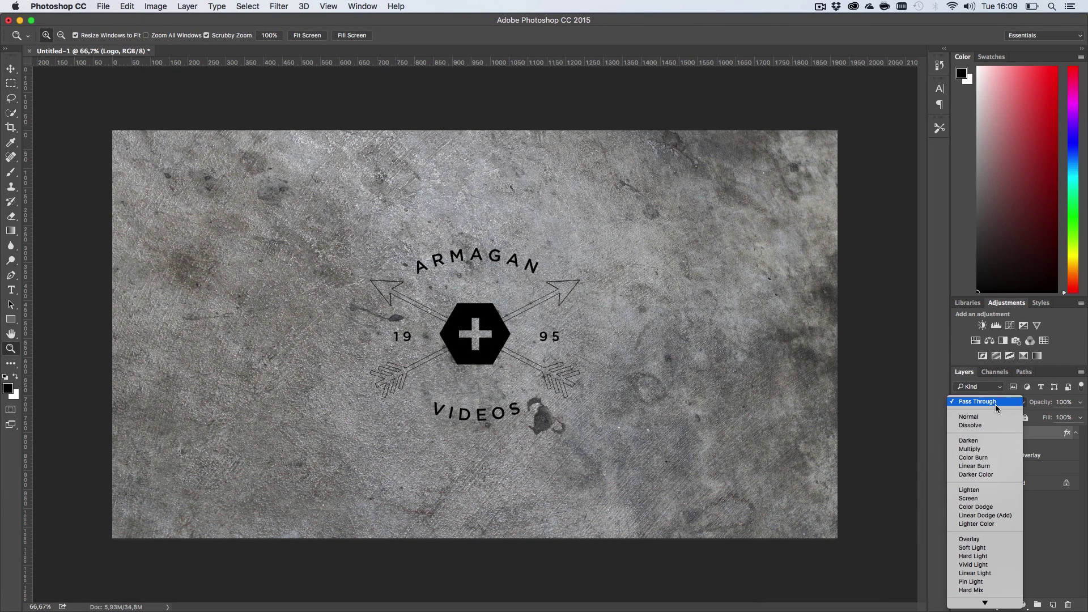
{"action": "scroll", "coordinate": [986, 493], "scroll_direction": "down", "scroll_amount": 3}
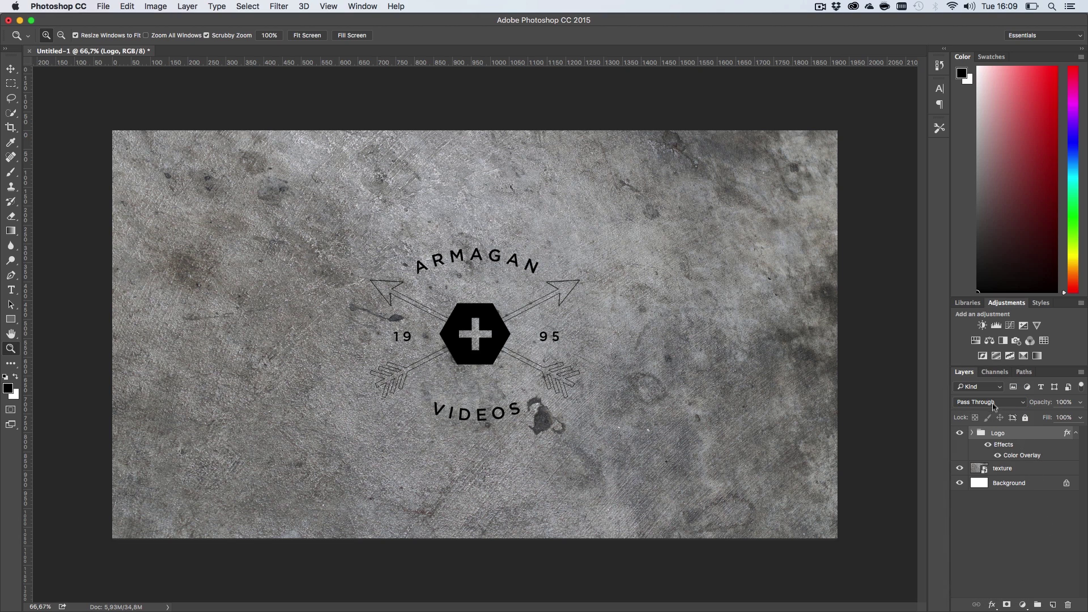
{"action": "left_click", "coordinate": [993, 404]}
{"action": "left_click", "coordinate": [983, 540]}
{"action": "left_click", "coordinate": [978, 403]}
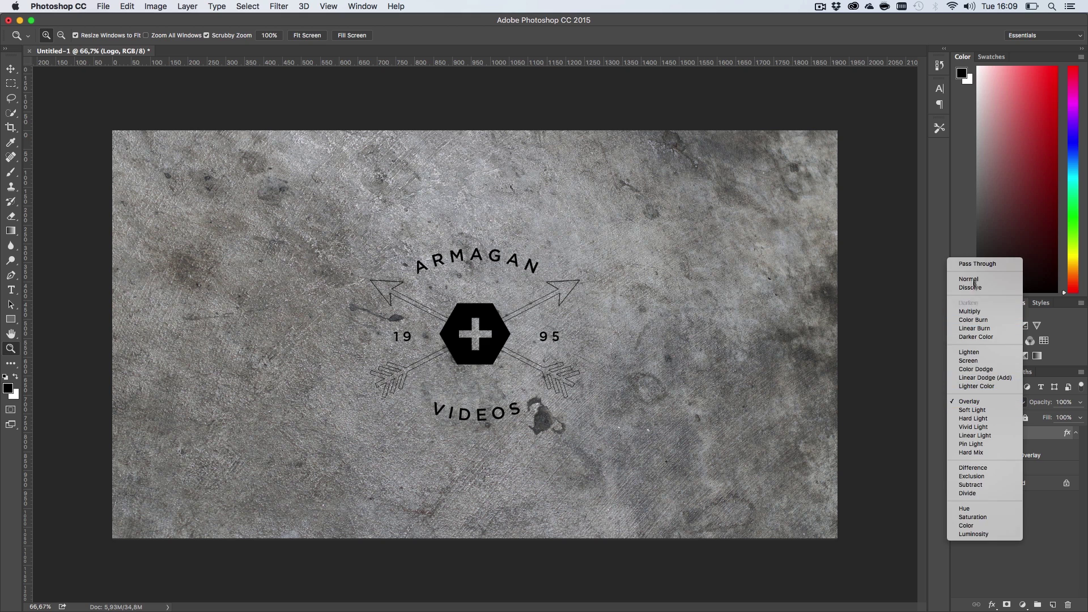
{"action": "left_click", "coordinate": [981, 281]}
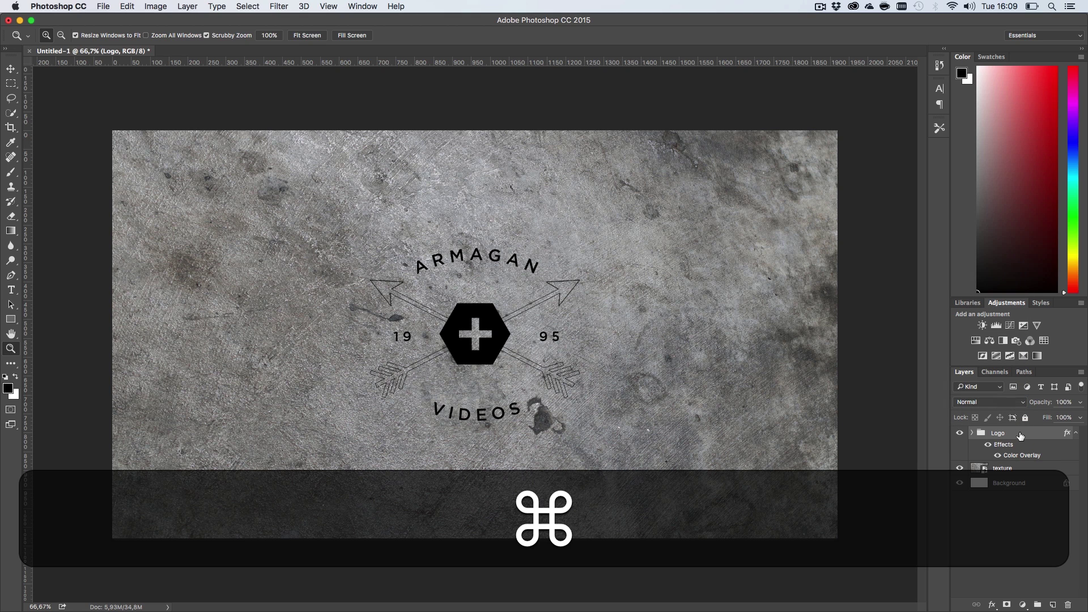
Duplicate the Logo group, convert the duplicate to a smart object and hide the original group
{"action": "key", "text": "super+j"}
{"action": "right_click", "coordinate": [1036, 435]}
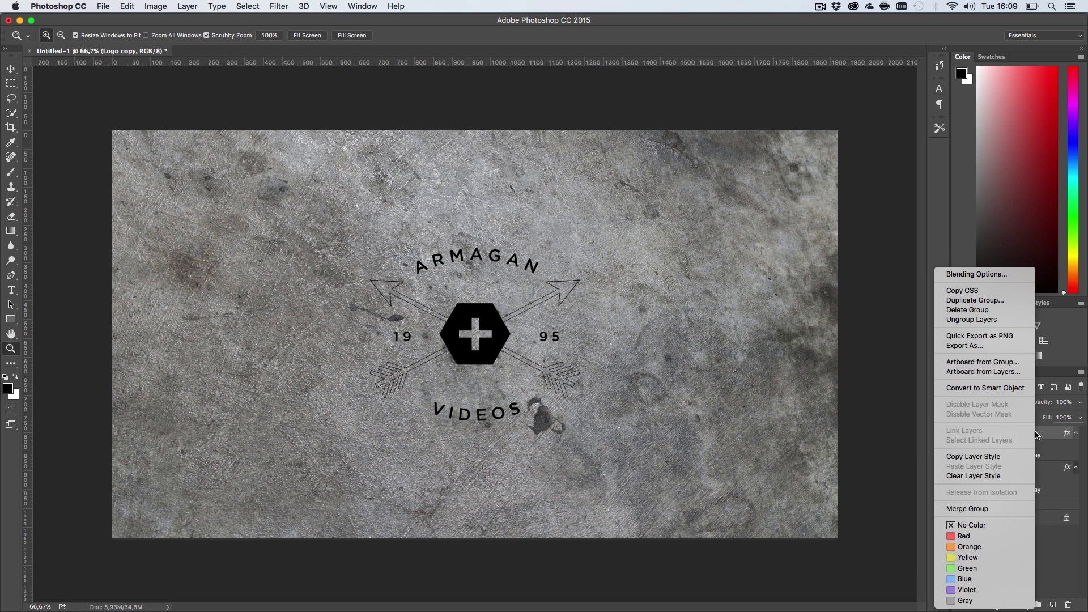
{"action": "left_click", "coordinate": [987, 387]}
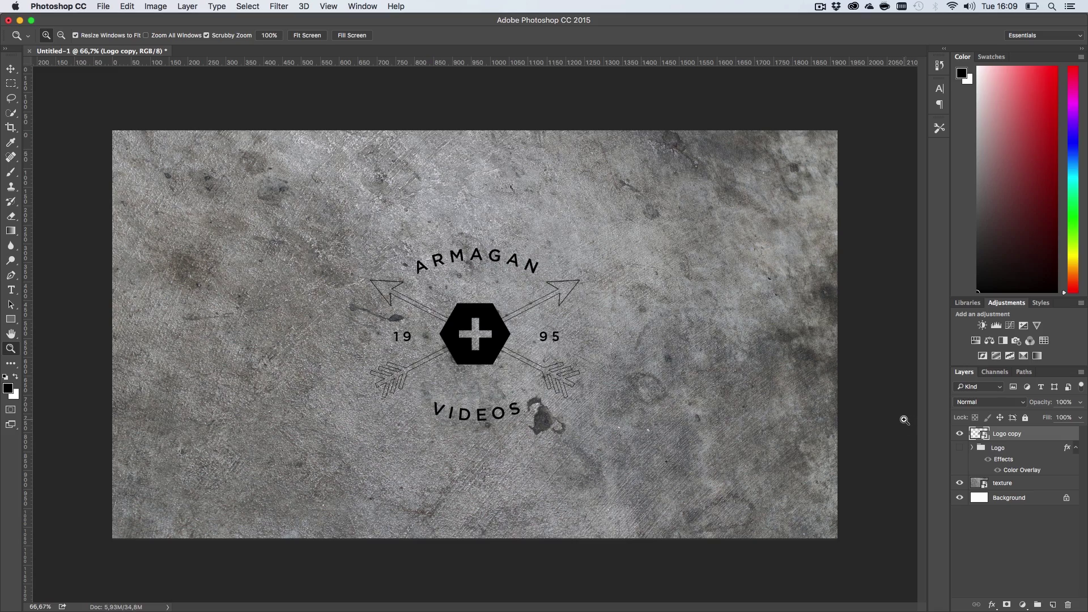
Set the Logo copy smart object's blend mode to Overlay and inspect the texture showing through the hexagon
{"action": "left_click", "coordinate": [984, 403]}
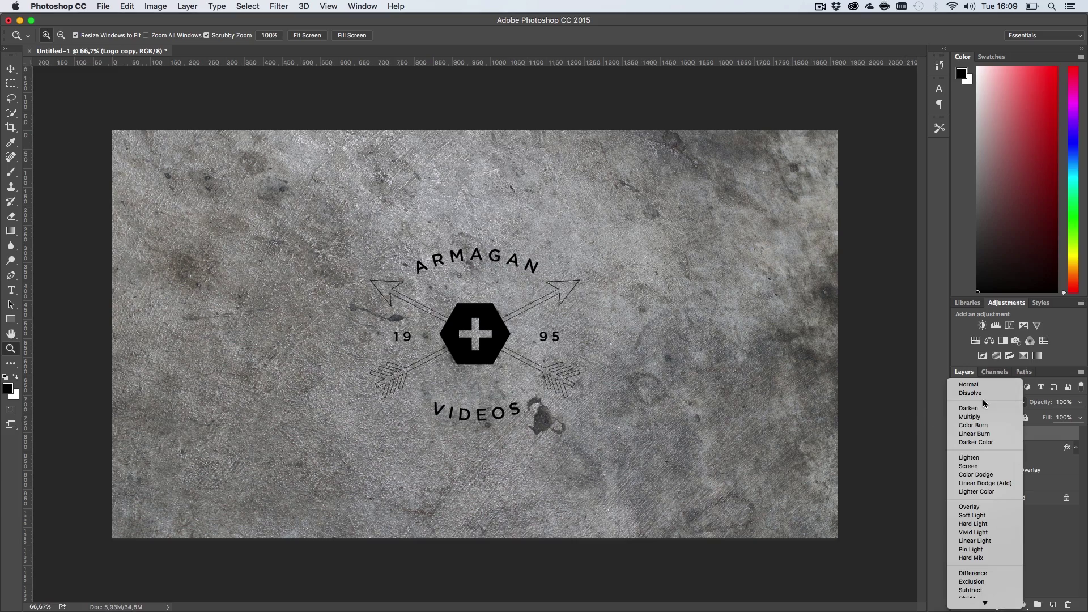
{"action": "left_click", "coordinate": [971, 507]}
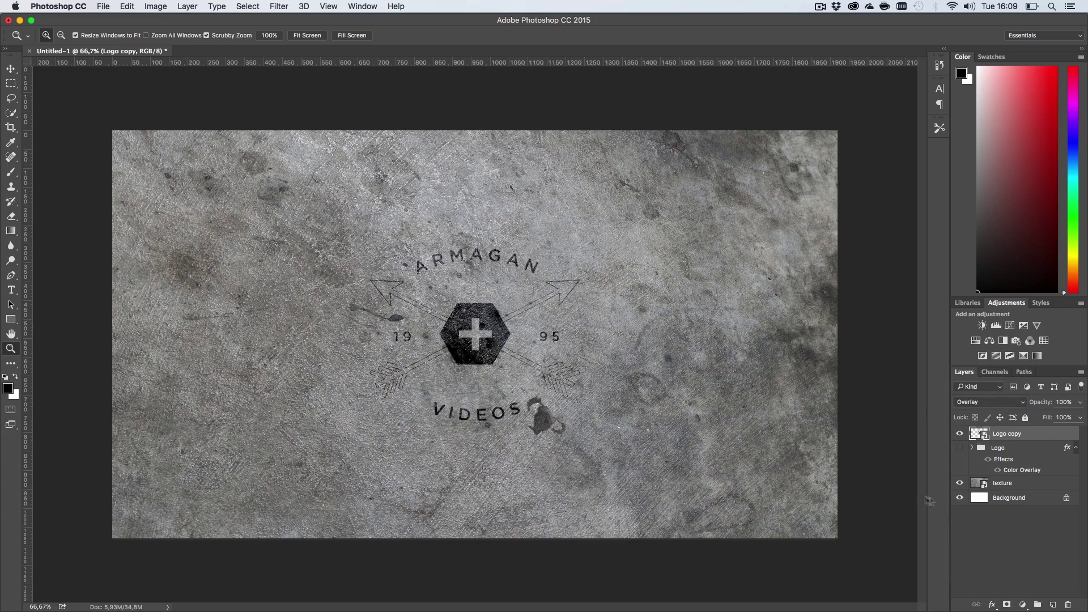
{"action": "left_click", "coordinate": [495, 305]}
{"action": "left_click", "coordinate": [479, 352]}
{"action": "left_click", "coordinate": [470, 353], "text": "alt"}
Duplicate the Logo copy smart object, set the duplicate's blend mode to Normal and lower its opacity to 19%
{"action": "key", "text": "super+j"}
{"action": "left_click", "coordinate": [990, 402]}
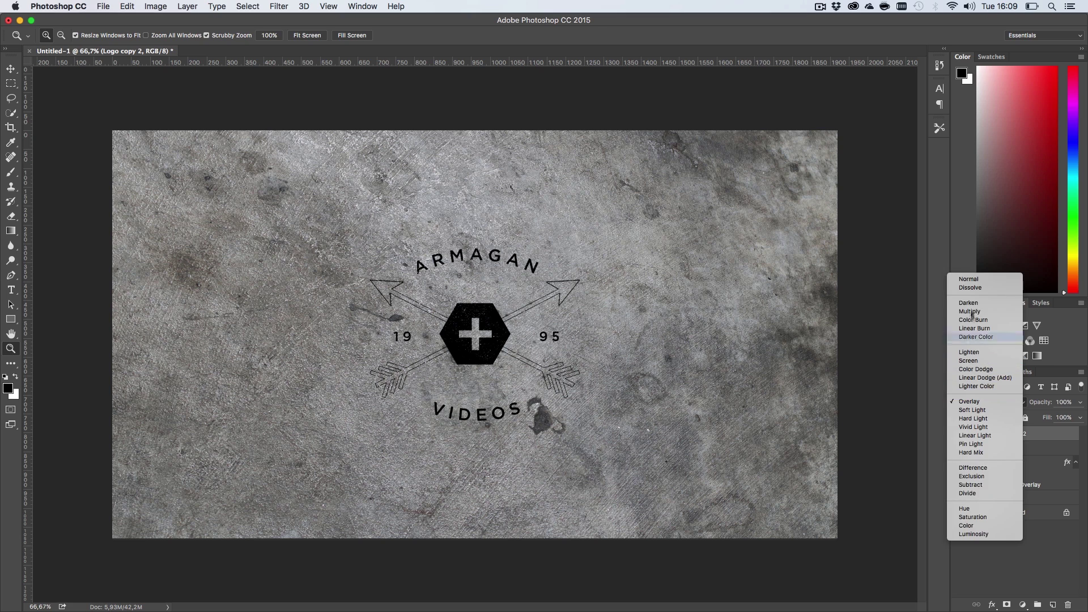
{"action": "left_click", "coordinate": [970, 287]}
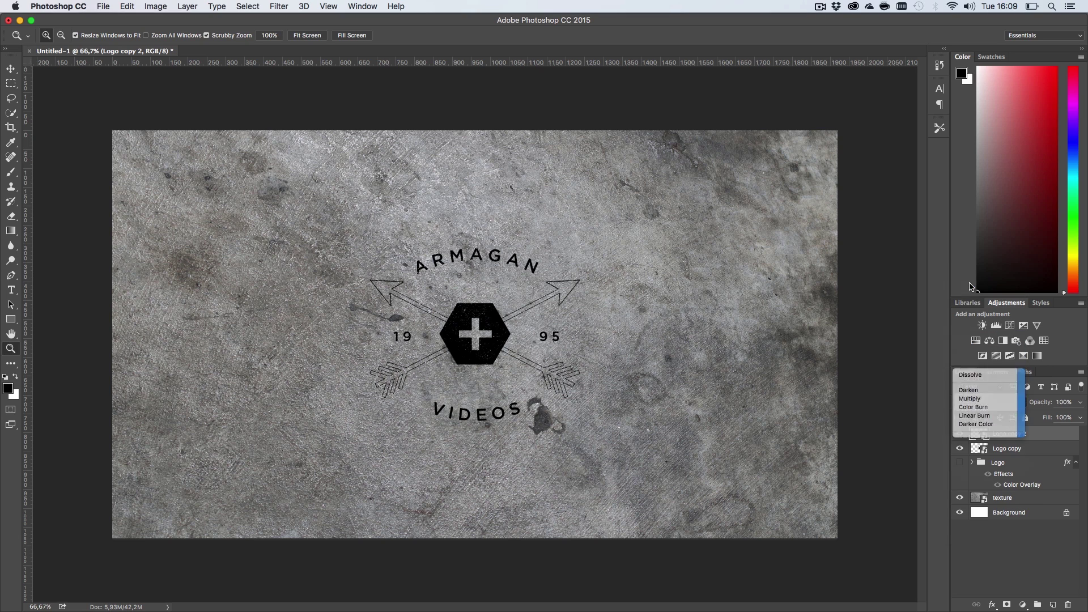
{"action": "left_click", "coordinate": [989, 402]}
{"action": "left_click", "coordinate": [983, 393]}
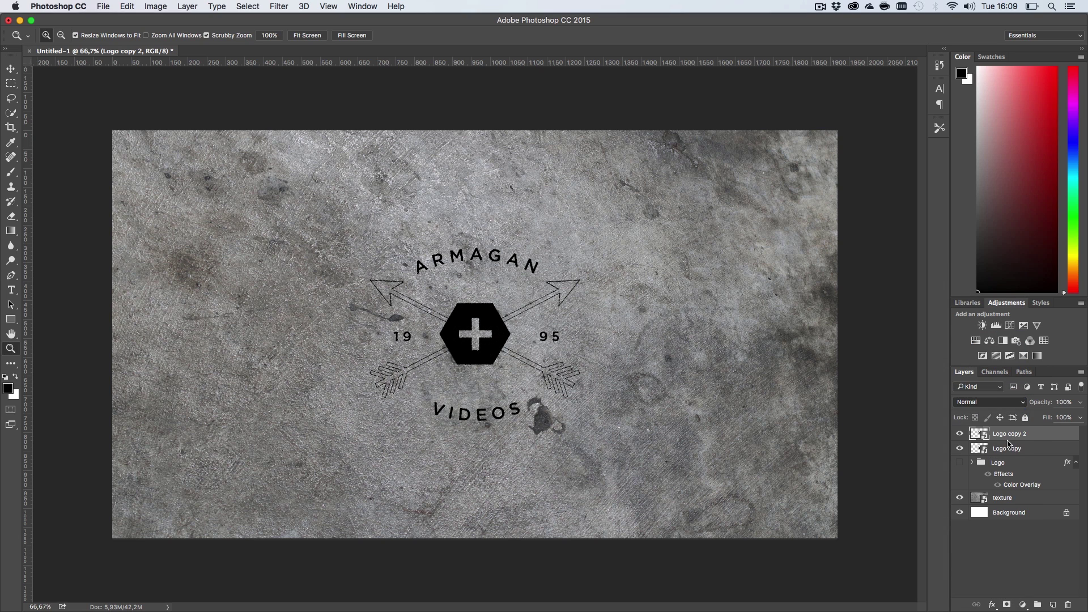
{"action": "left_click_drag", "start_coordinate": [1046, 402], "coordinate": [1008, 409]}
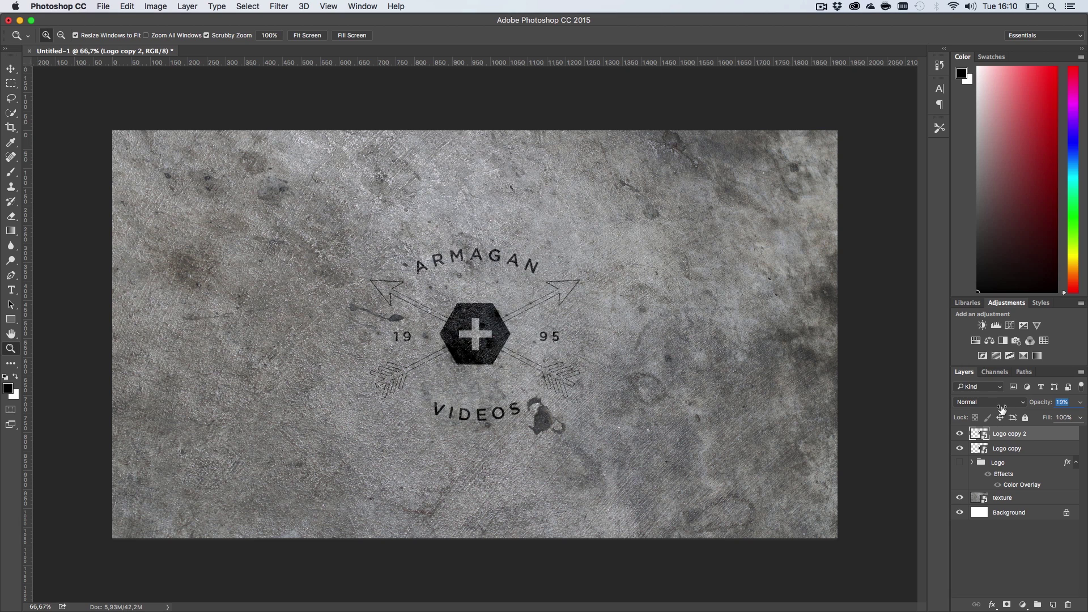
{"action": "key", "text": "h"}
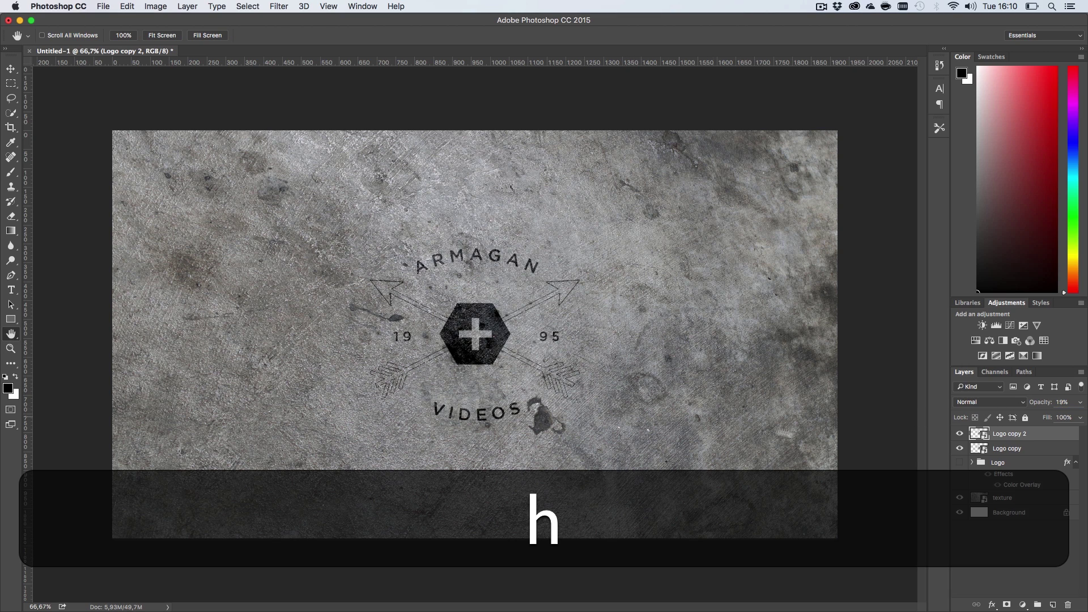
Group the Logo copy layers and try a Perspective transform on the new group
{"action": "left_click", "coordinate": [1035, 451], "text": "shift"}
{"action": "key", "text": "super+g"}
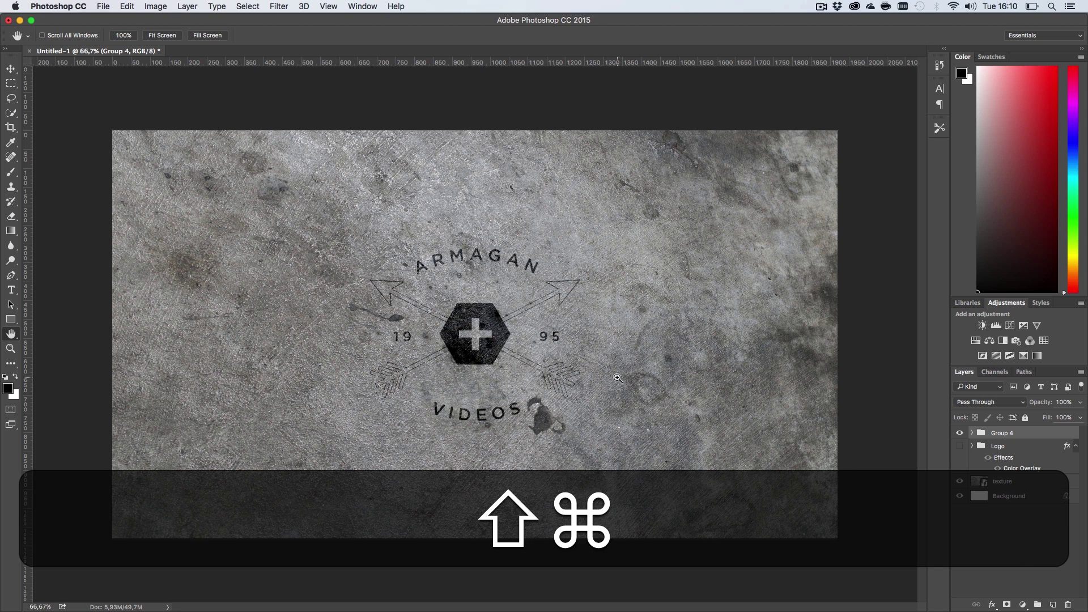
{"action": "key", "text": "super+t"}
{"action": "right_click", "coordinate": [489, 303]}
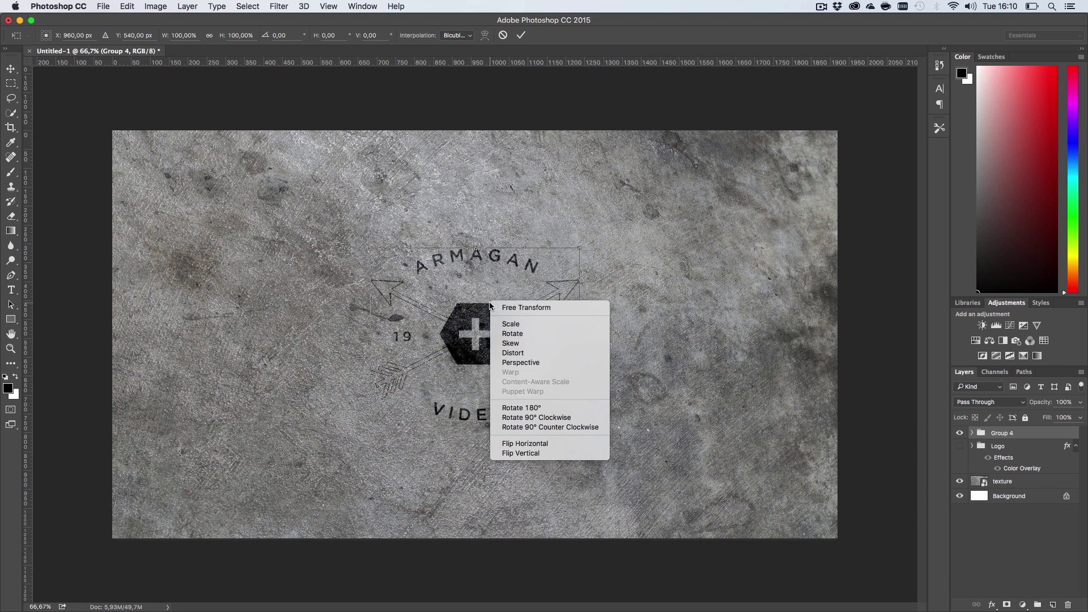
{"action": "left_click", "coordinate": [525, 363]}
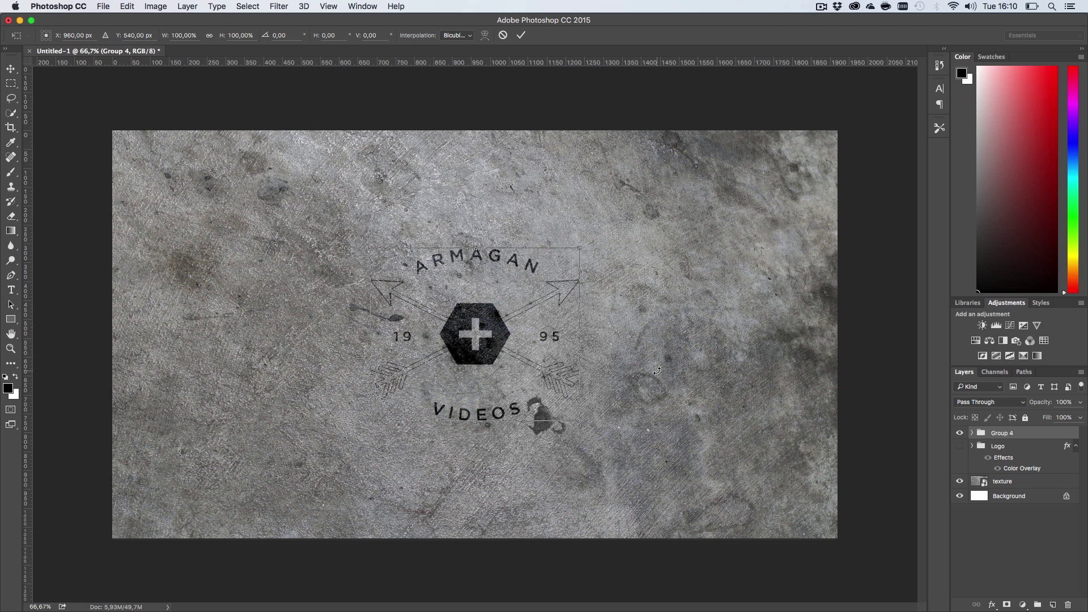
{"action": "key", "text": "Return"}
Try converting Group 4 to a smart object for transforming, and undo the conversion
{"action": "right_click", "coordinate": [1012, 435]}
{"action": "left_click", "coordinate": [960, 388]}
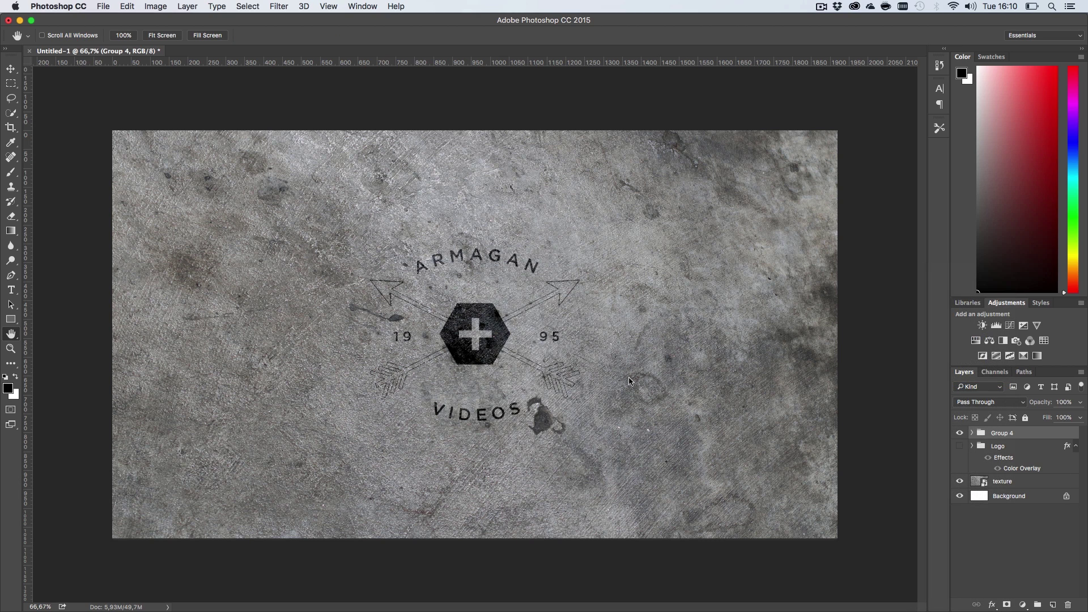
{"action": "key", "text": "super+t"}
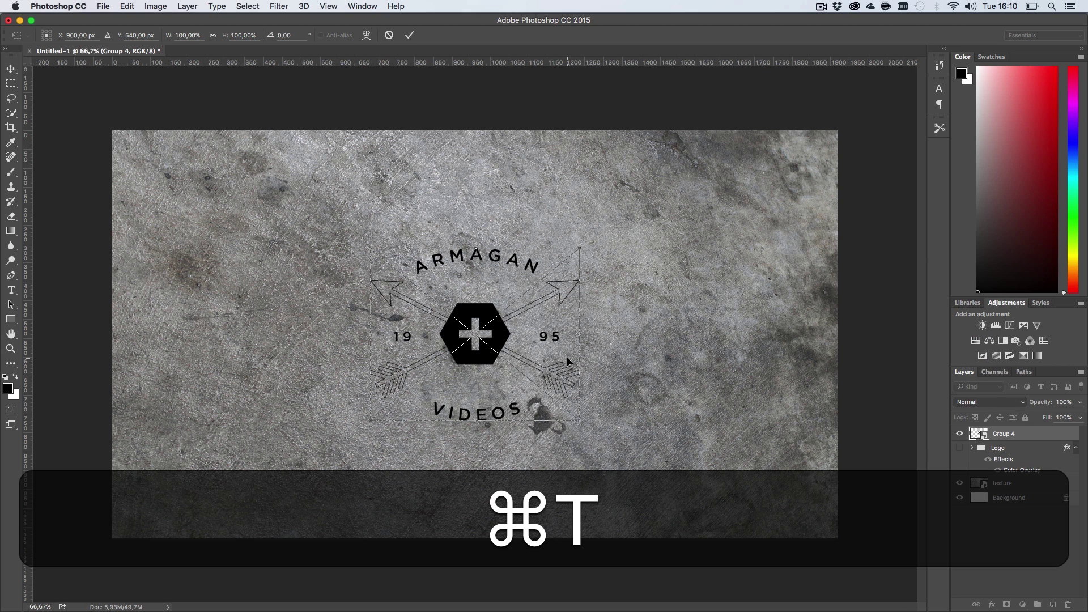
{"action": "key", "text": "Return"}
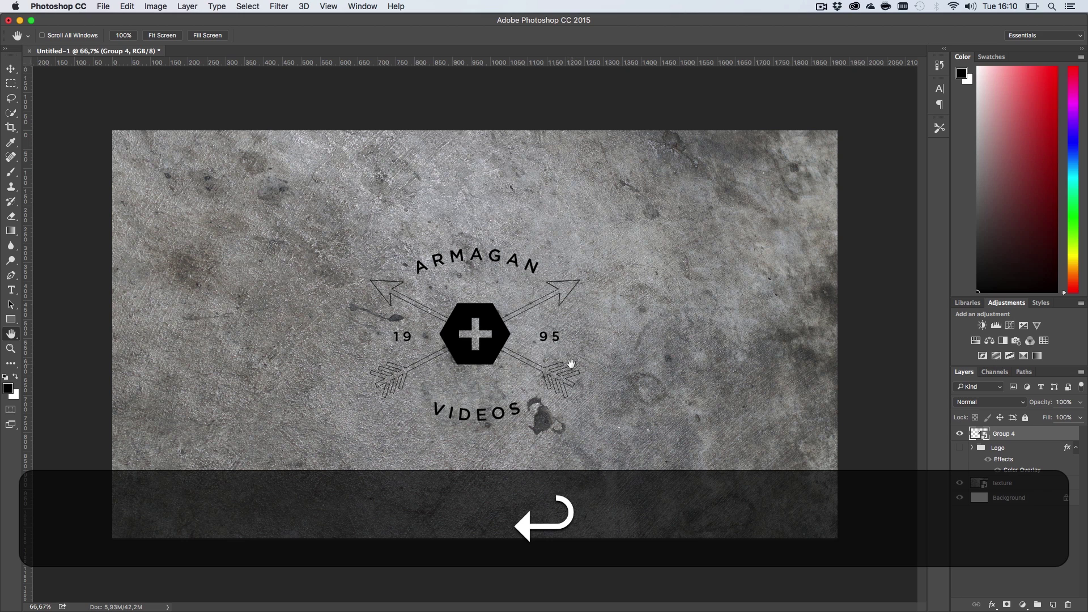
{"action": "key", "text": "super+z"}
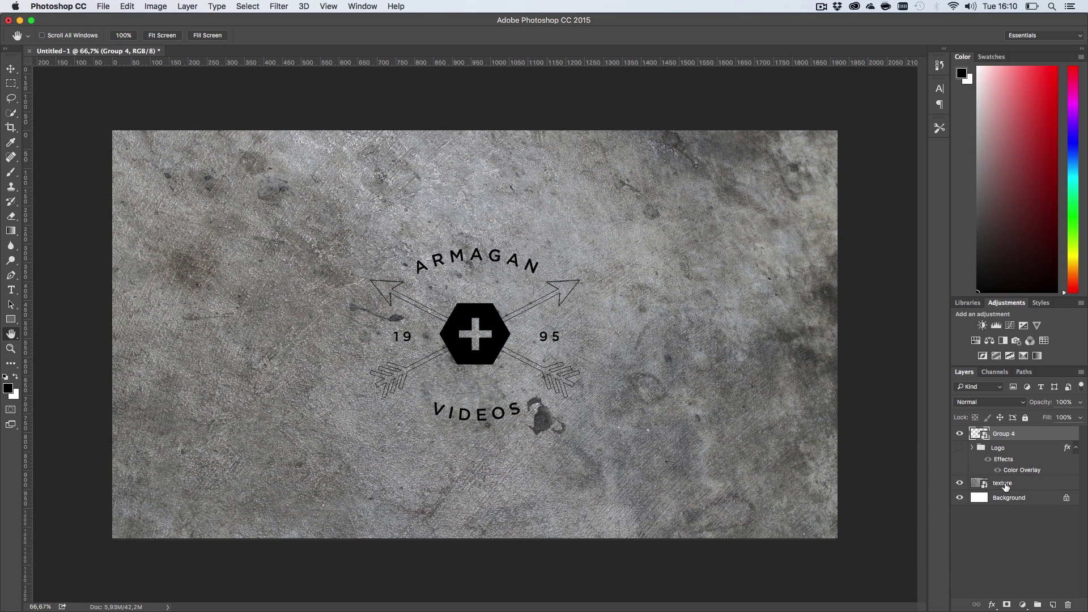
{"action": "key", "text": "alt+super+z"}
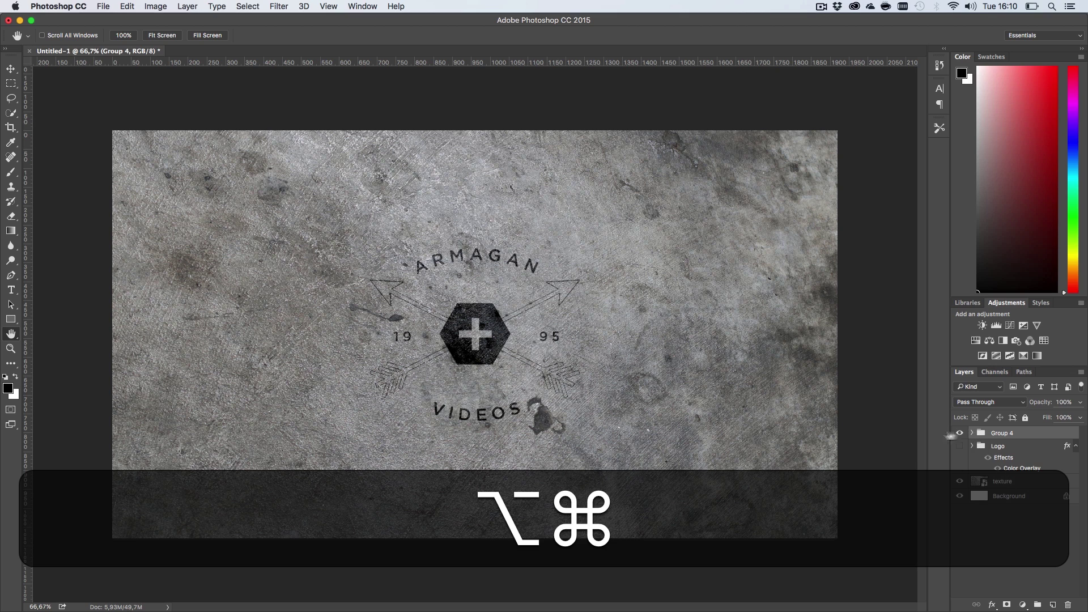
Delete the Logo copy 2 layer from Group 4
{"action": "left_click", "coordinate": [973, 434]}
{"action": "left_click", "coordinate": [1018, 463]}
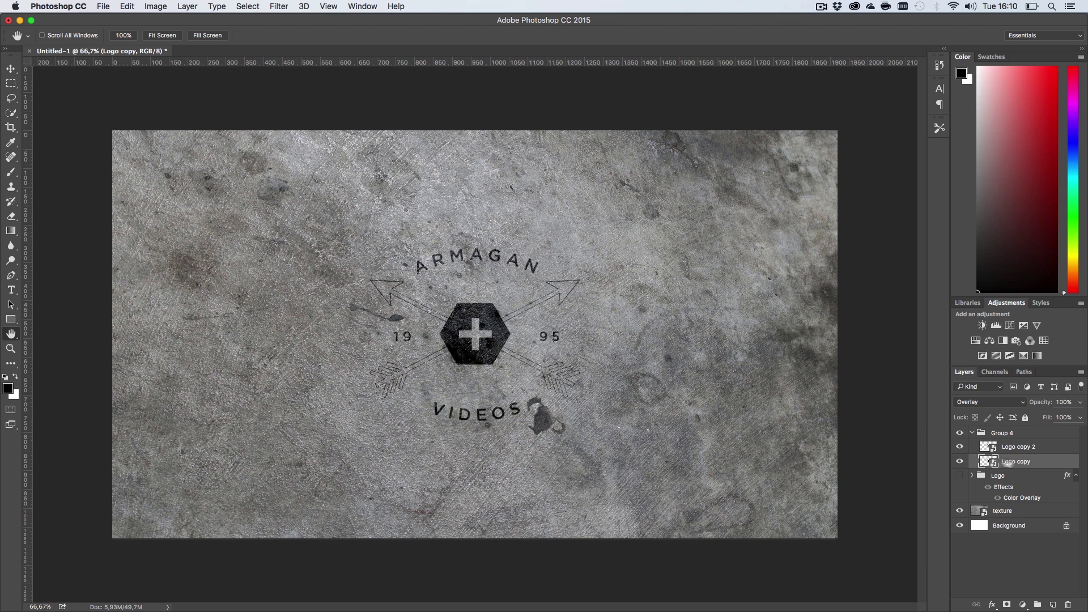
{"action": "left_click", "coordinate": [1025, 453]}
{"action": "key", "text": "BackSpace"}
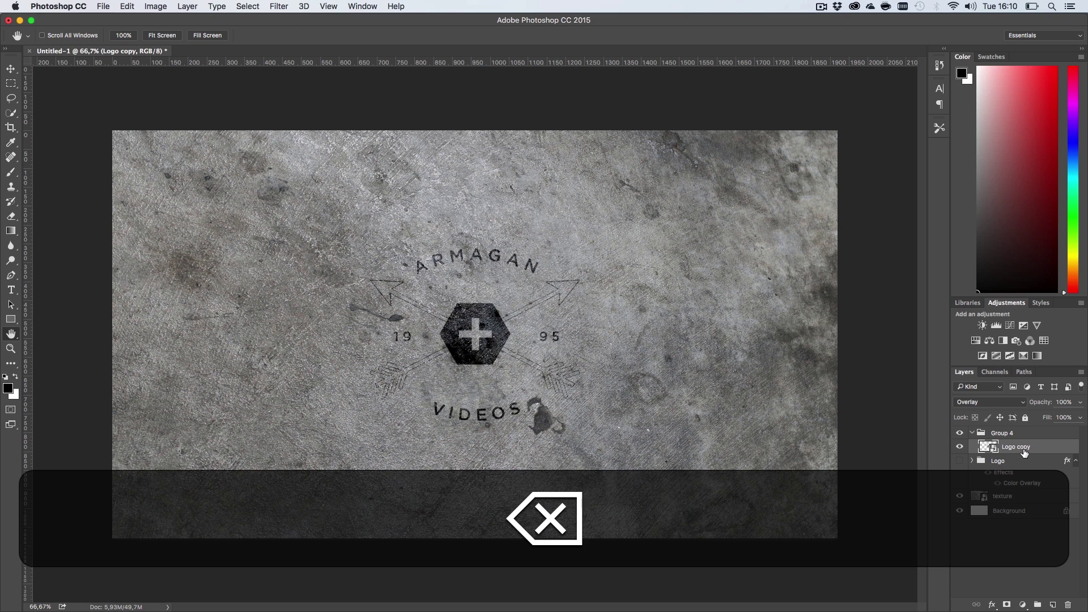
Distort the Logo copy slightly in perspective from its upper-right corner, and move it slightly right and up on the texture
{"action": "key", "text": "super+t"}
{"action": "right_click", "coordinate": [538, 335]}
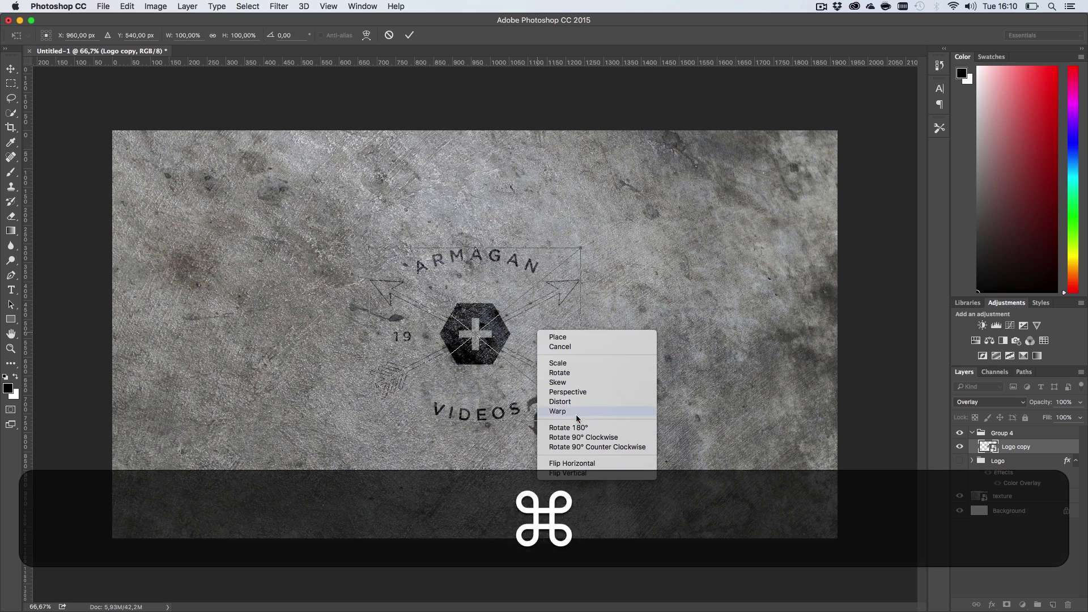
{"action": "left_click", "coordinate": [577, 393]}
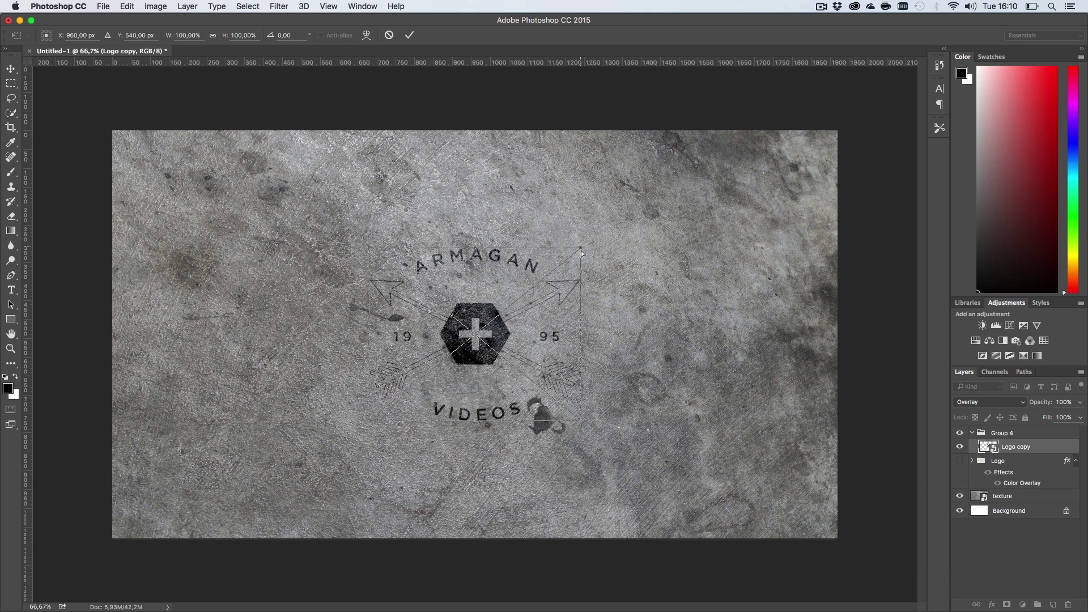
{"action": "left_click_drag", "start_coordinate": [580, 251], "coordinate": [581, 253]}
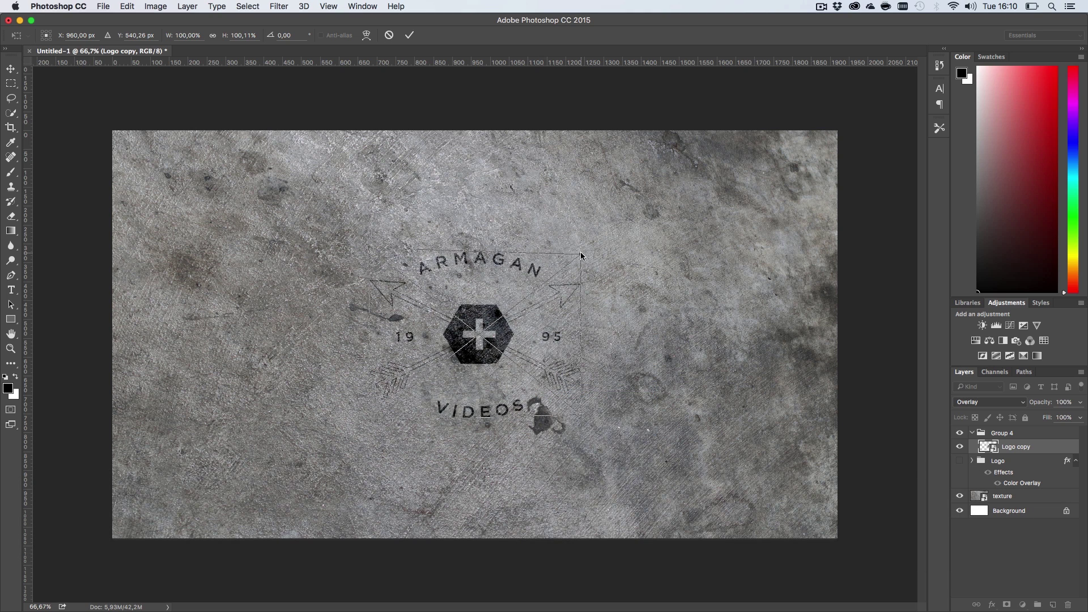
{"action": "right_click", "coordinate": [622, 321]}
{"action": "right_click", "coordinate": [566, 321]}
{"action": "left_click", "coordinate": [606, 395]}
{"action": "mouse_move", "coordinate": [581, 256]}
{"action": "left_mouse_down"}
{"action": "mouse_move", "coordinate": [587, 246]}
{"action": "mouse_move", "coordinate": [568, 257]}
{"action": "left_mouse_up"}
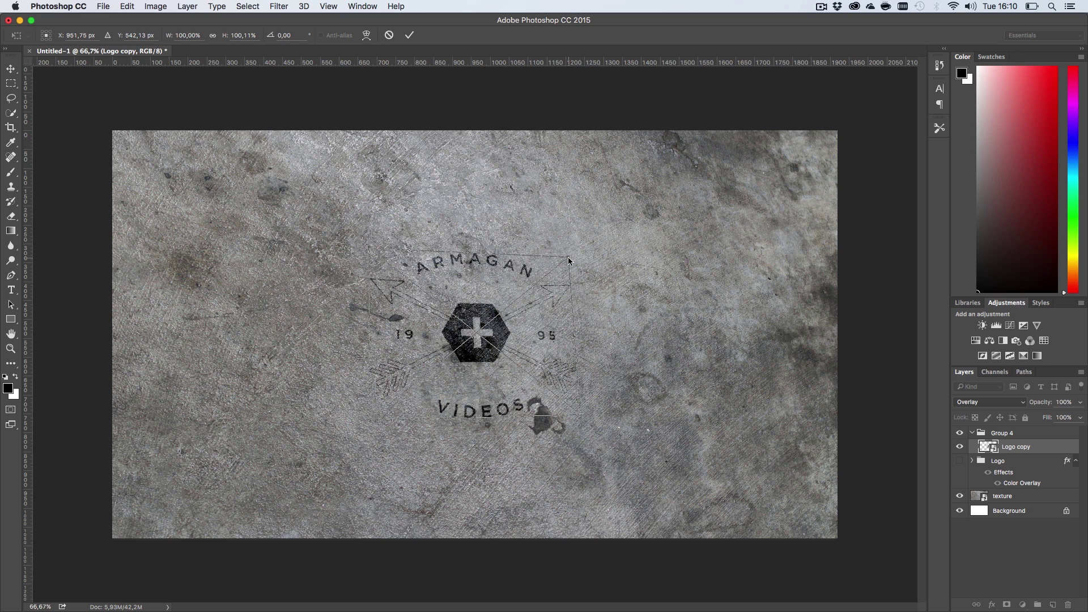
{"action": "key", "text": "Return"}
{"action": "key", "text": "v"}
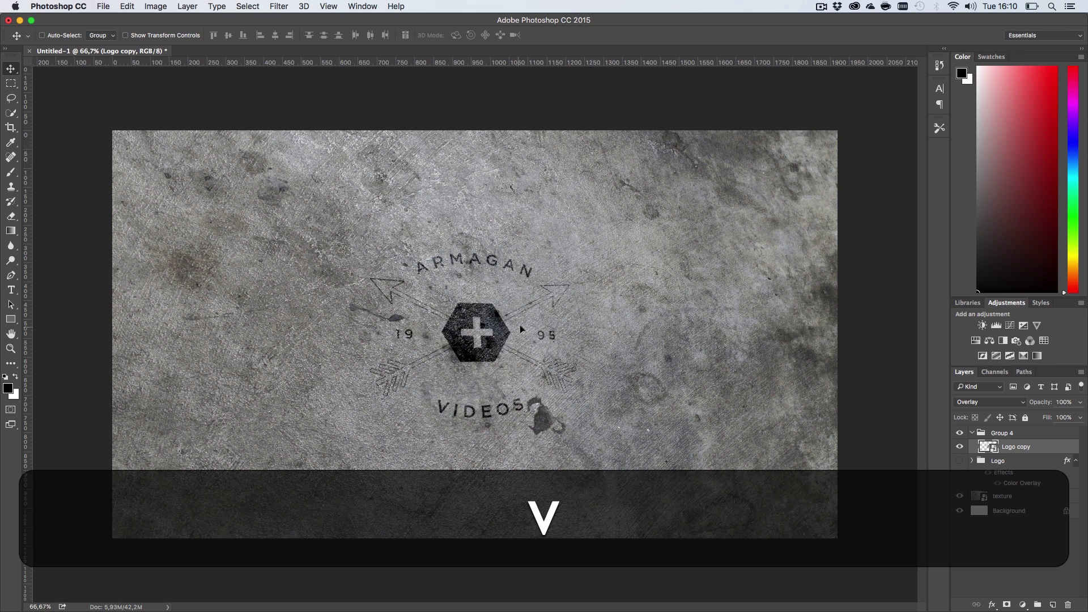
{"action": "mouse_move", "coordinate": [516, 330]}
{"action": "left_mouse_down"}
{"action": "mouse_move", "coordinate": [532, 311]}
{"action": "mouse_move", "coordinate": [532, 325]}
{"action": "left_mouse_up"}
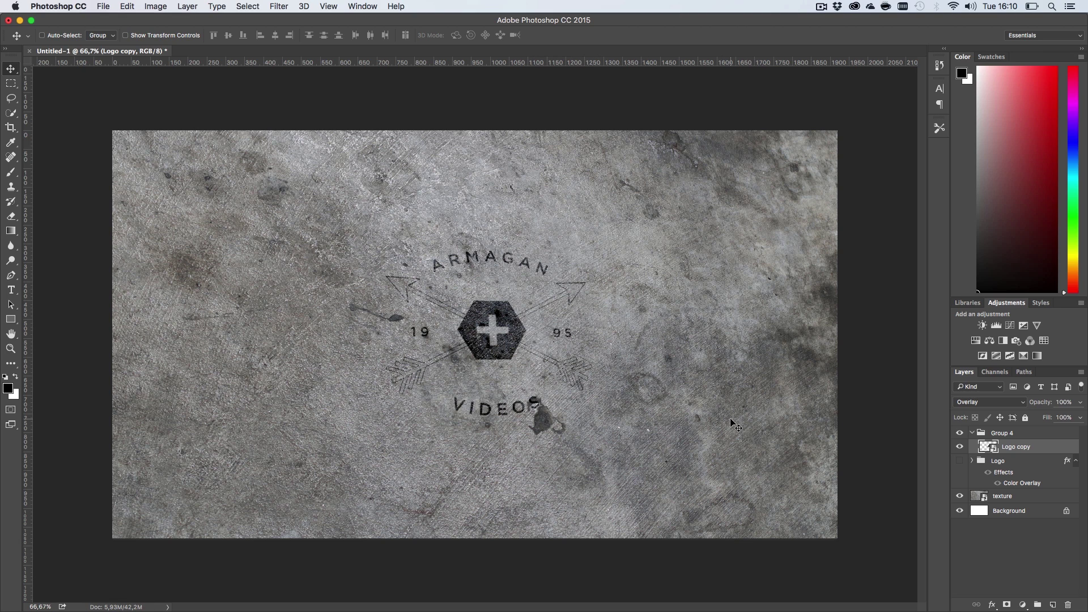
Duplicate the distorted Logo copy, set the duplicate to Normal blend mode and reduce its opacity to 20%
{"action": "key", "text": "super+j"}
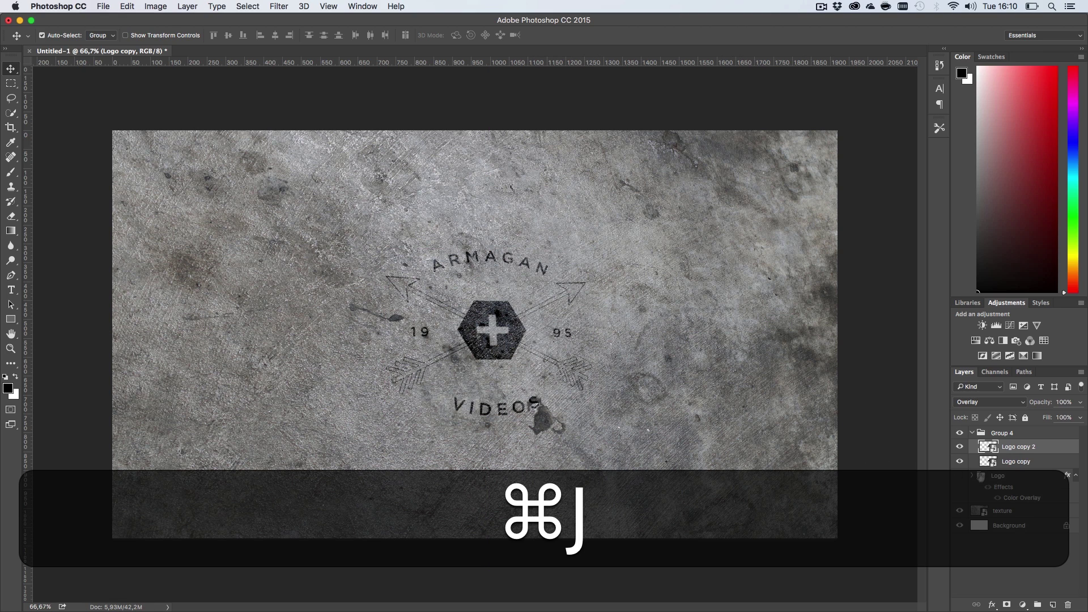
{"action": "left_click", "coordinate": [990, 402]}
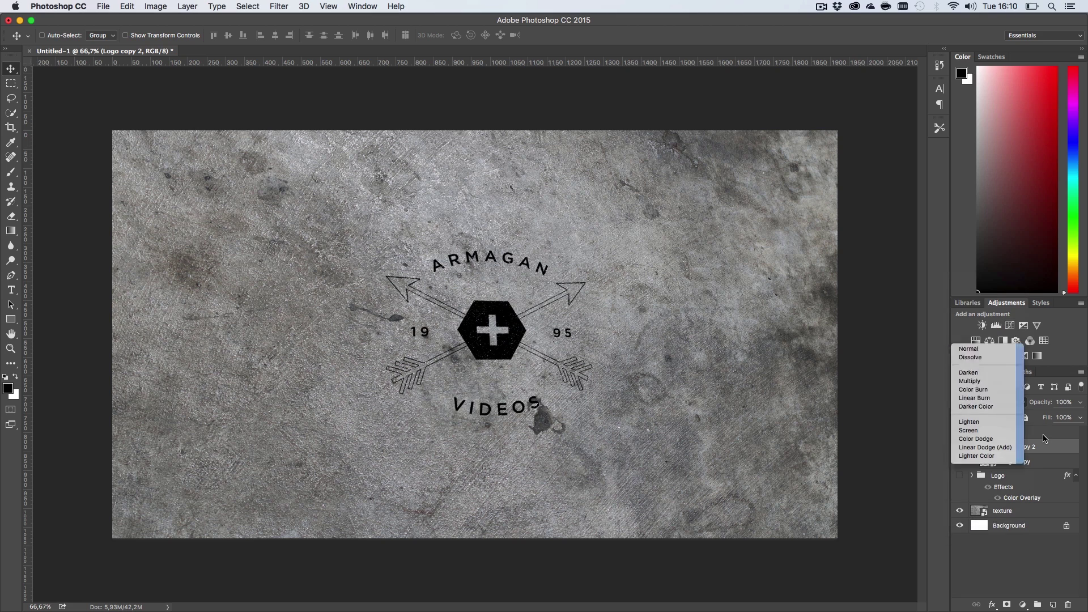
{"action": "left_click", "coordinate": [1045, 438]}
{"action": "left_click_drag", "start_coordinate": [1042, 402], "coordinate": [991, 406]}
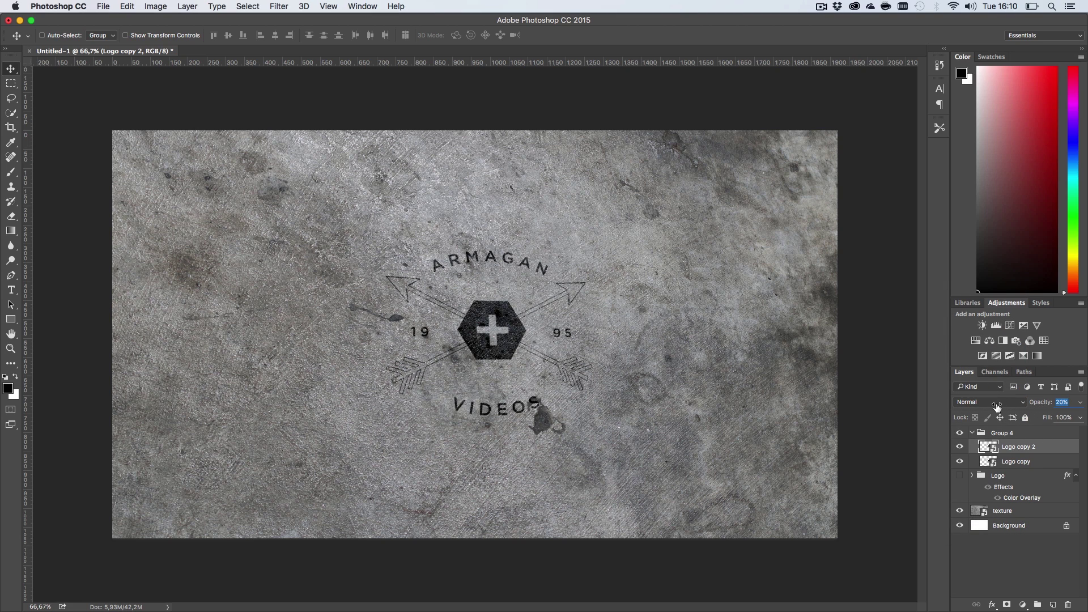
{"action": "key", "text": "h"}
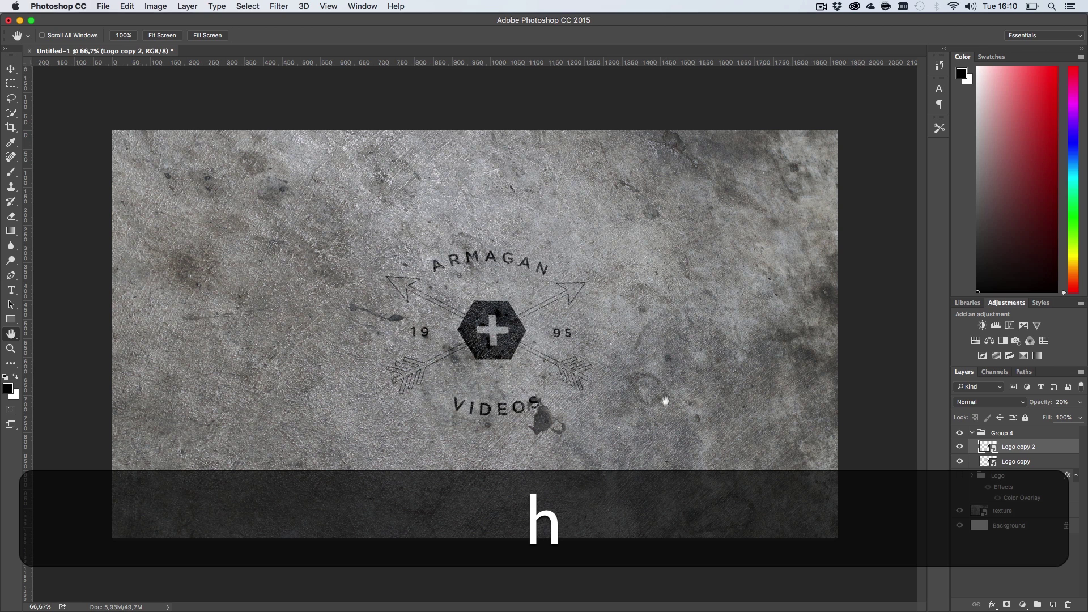
{"action": "key", "text": "super+s"}
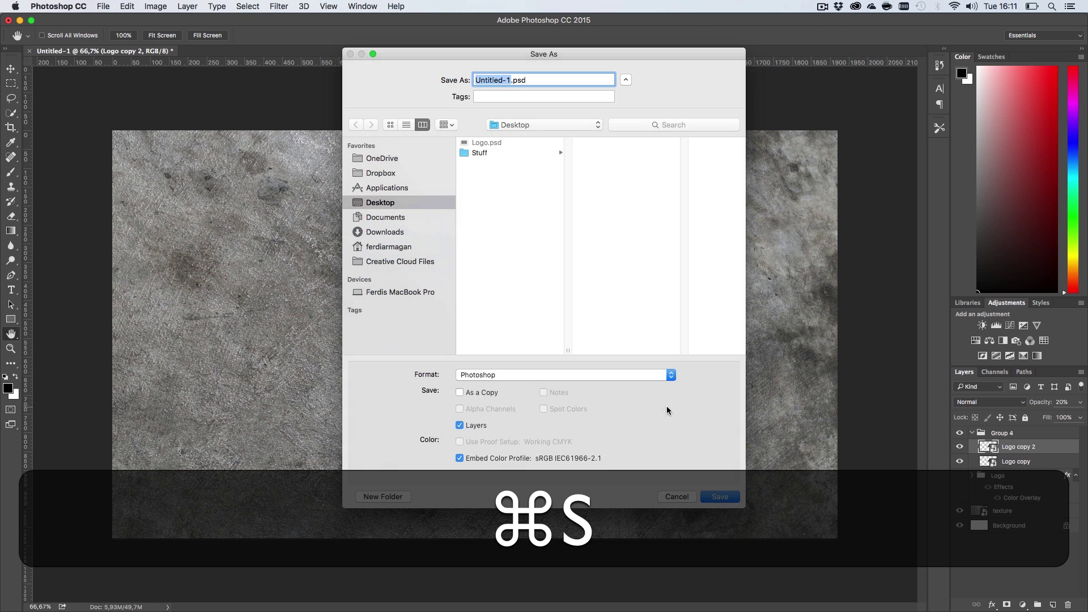
{"action": "left_click", "coordinate": [679, 497]}
{"action": "key", "text": "z"}
{"action": "key", "text": "h"}
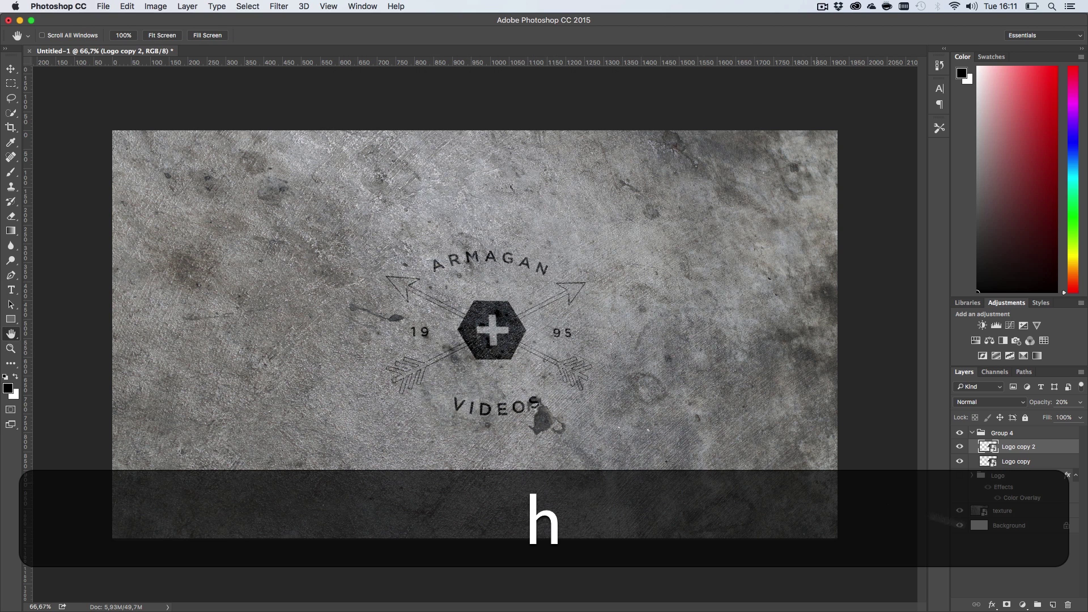
Add a new layer above Group 4 and fill it with the merged image using Apply Image with Multiply blending at 100% opacity
{"action": "left_click", "coordinate": [1053, 605]}
{"action": "left_click_drag", "start_coordinate": [1030, 451], "coordinate": [985, 445]}
{"action": "left_click", "coordinate": [156, 7]}
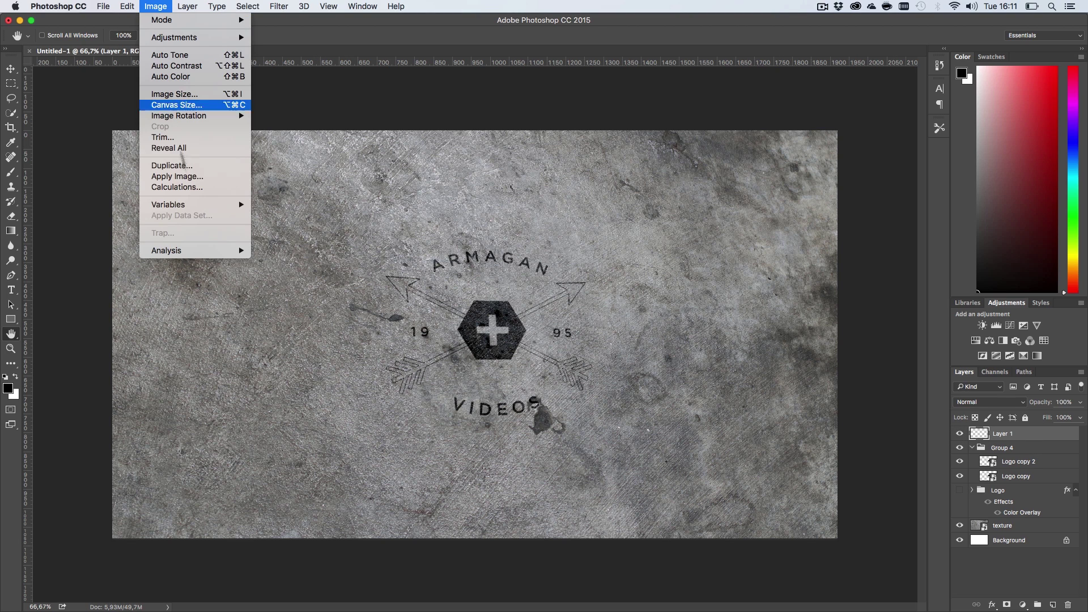
{"action": "left_click", "coordinate": [190, 178]}
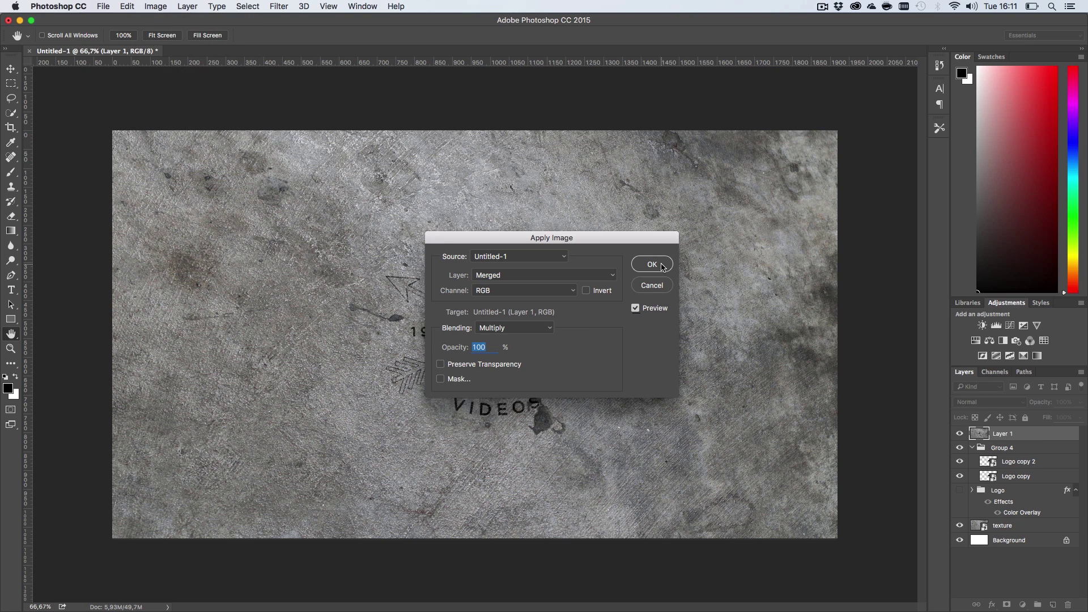
{"action": "left_click", "coordinate": [650, 263]}
Duplicate Layer 1 and set up a Tilt-Shift blur on the copy, with a slightly tilted focus band and widened transition zones above and below
{"action": "key", "text": "super+j"}
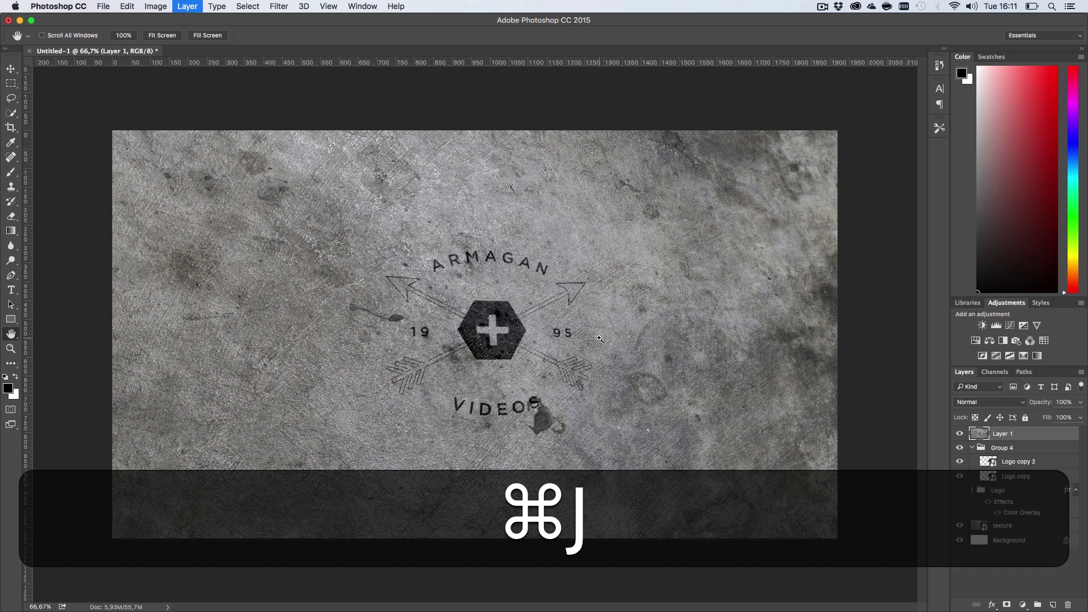
{"action": "left_click", "coordinate": [280, 7]}
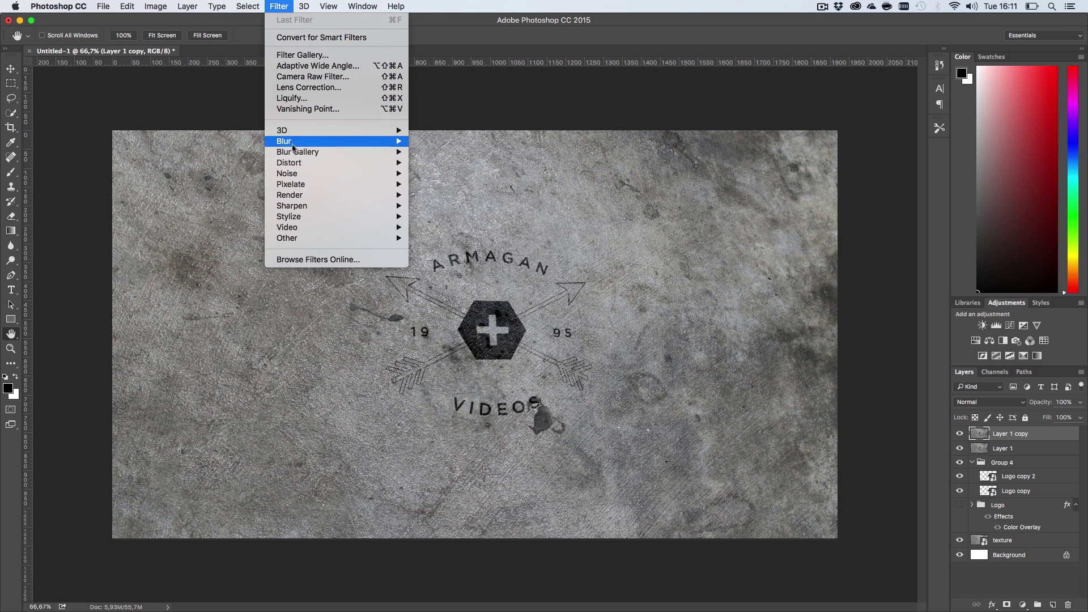
{"action": "mouse_move", "coordinate": [294, 153]}
{"action": "left_click", "coordinate": [440, 173]}
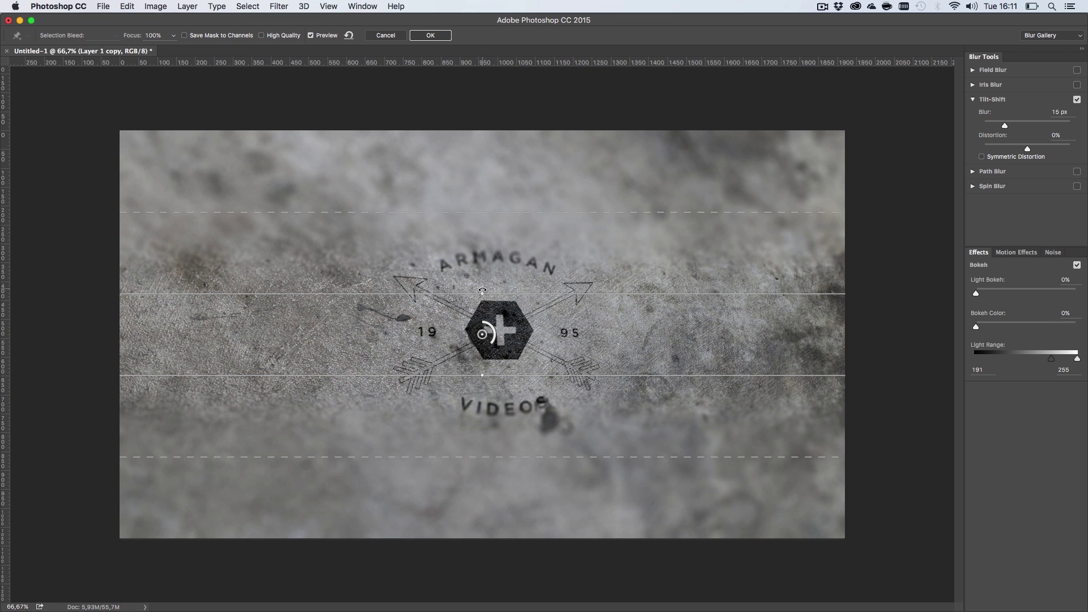
{"action": "left_click_drag", "start_coordinate": [482, 291], "coordinate": [479, 289]}
{"action": "left_click_drag", "start_coordinate": [479, 213], "coordinate": [479, 158]}
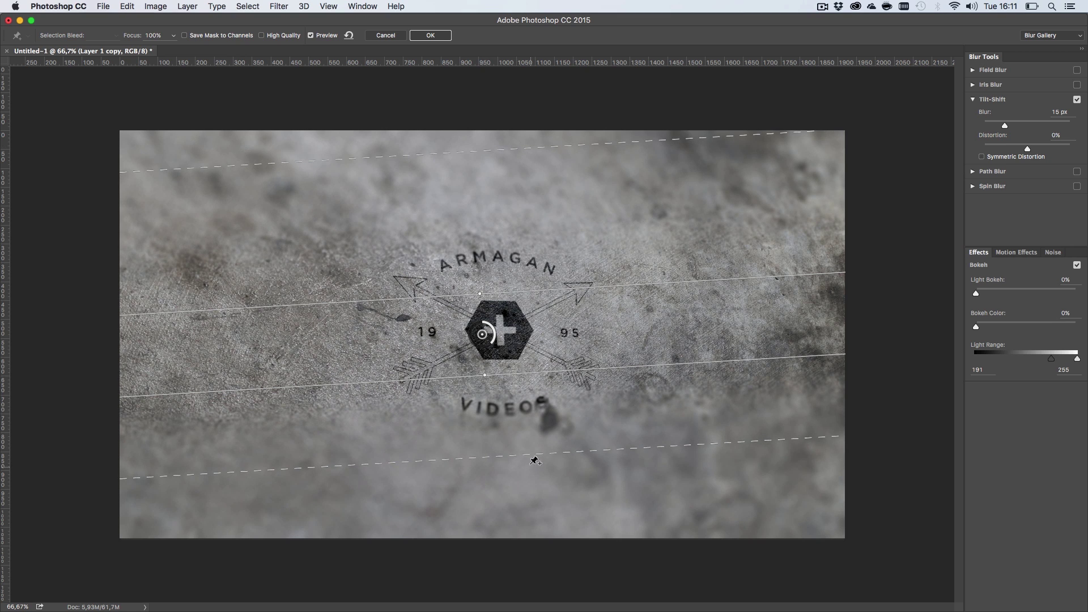
{"action": "left_click_drag", "start_coordinate": [534, 461], "coordinate": [536, 511]}
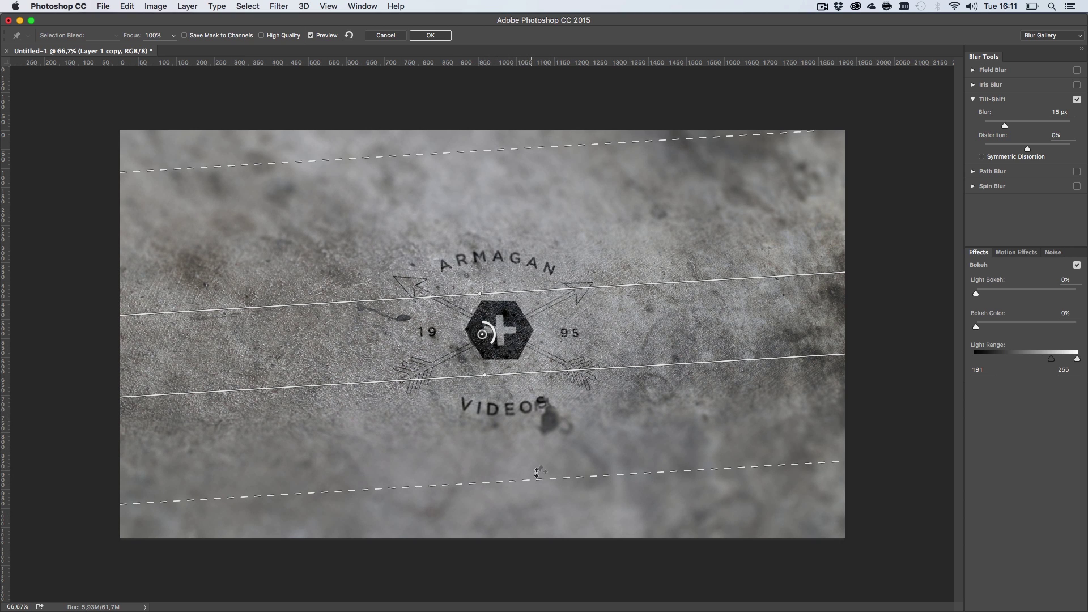
{"action": "left_click_drag", "start_coordinate": [547, 479], "coordinate": [550, 508]}
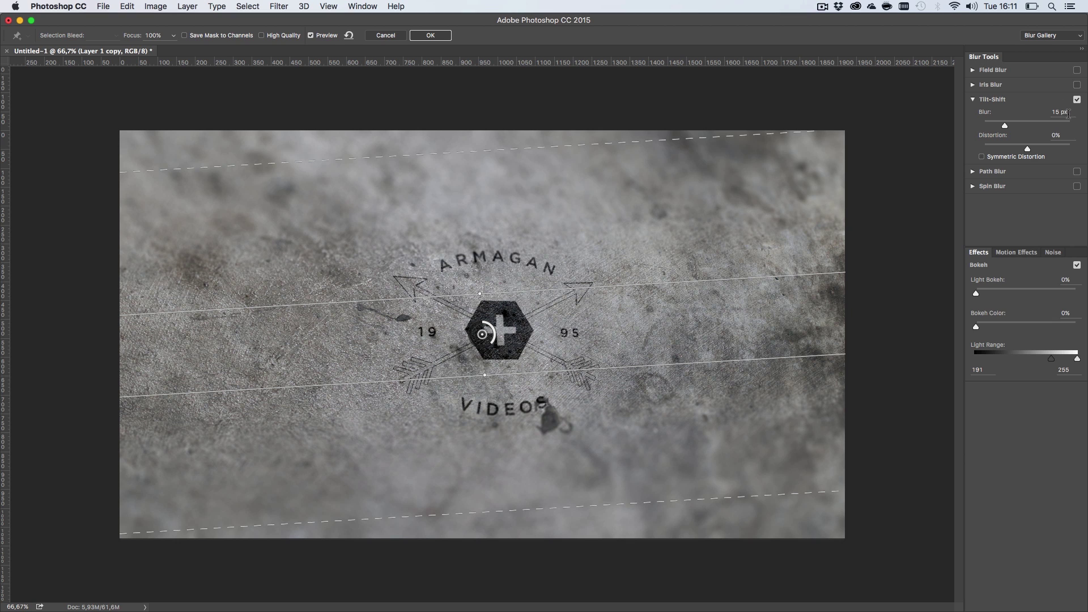
Set the Tilt-Shift blur to 10 px, apply it and check the logo's sharpness up close
{"action": "type", "text": "10"}
{"action": "left_click", "coordinate": [443, 38]}
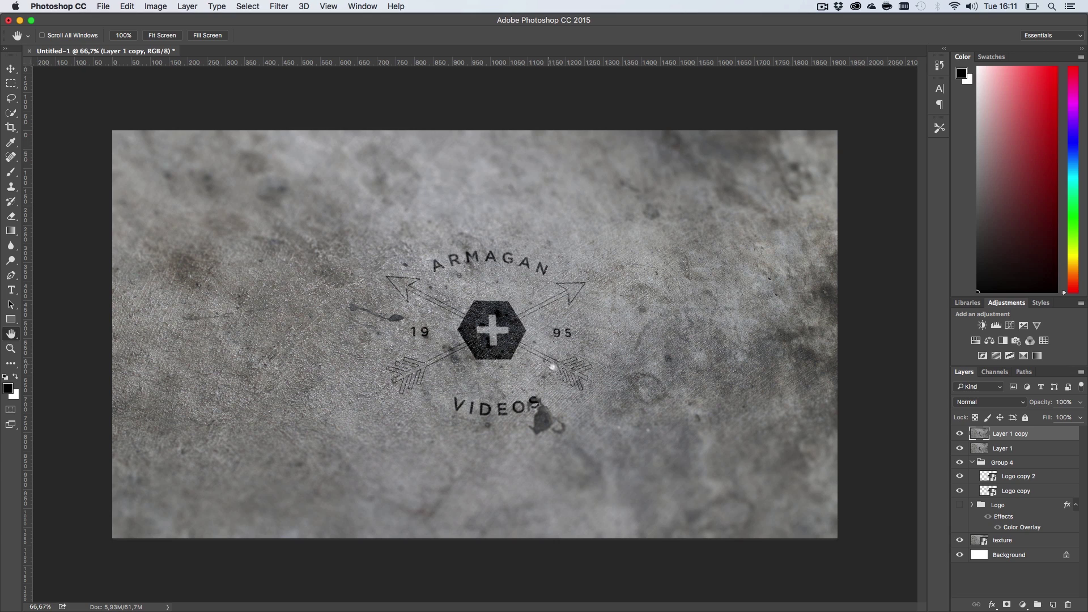
{"action": "key", "text": "z"}
{"action": "left_click", "coordinate": [513, 334]}
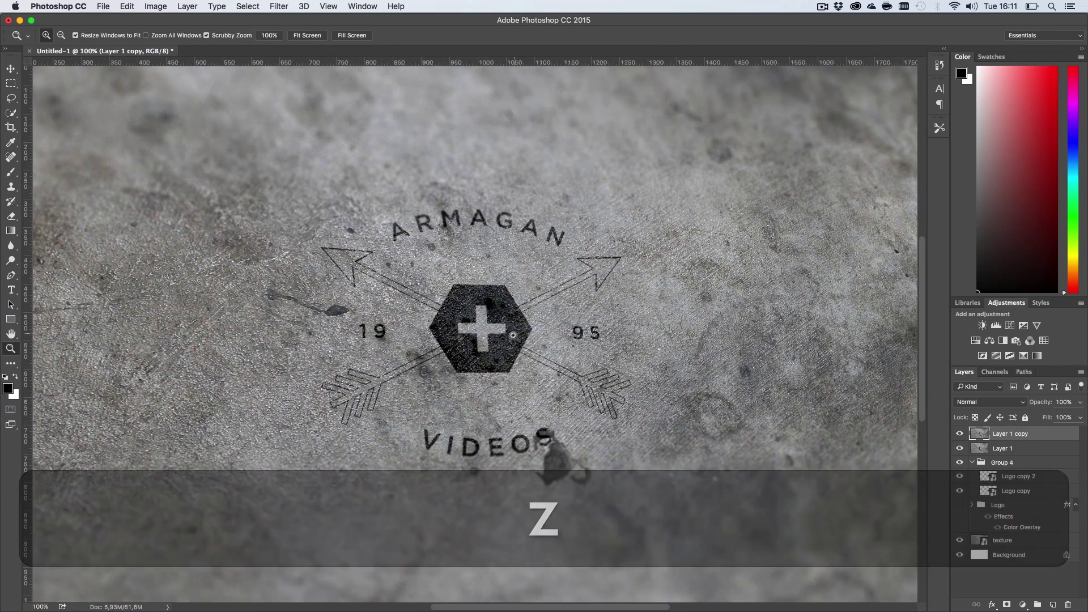
{"action": "left_click", "coordinate": [514, 334], "text": "alt"}
{"action": "key", "text": "alt+h"}
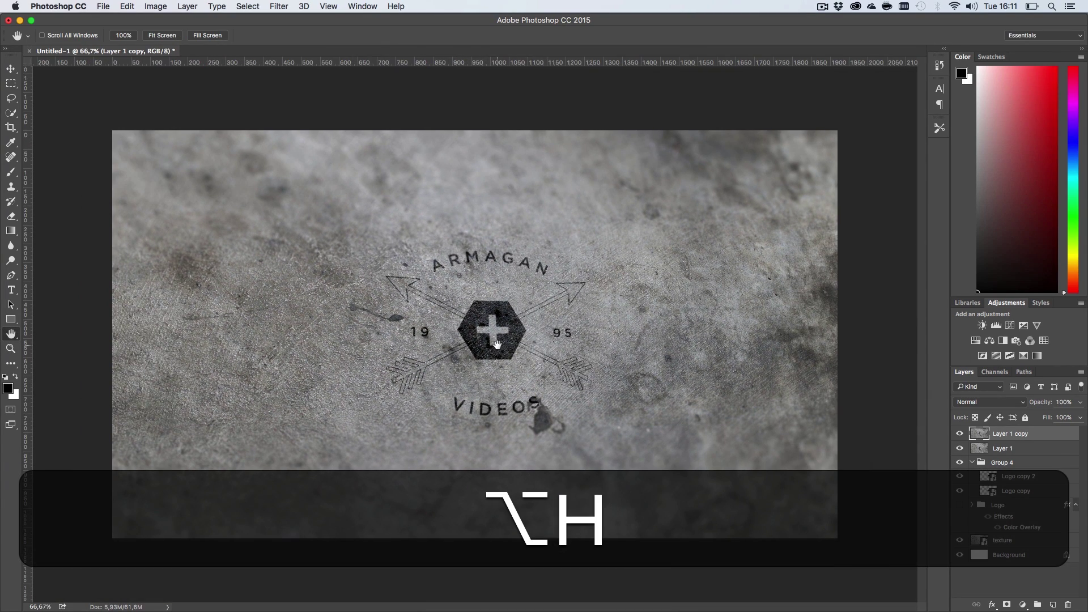